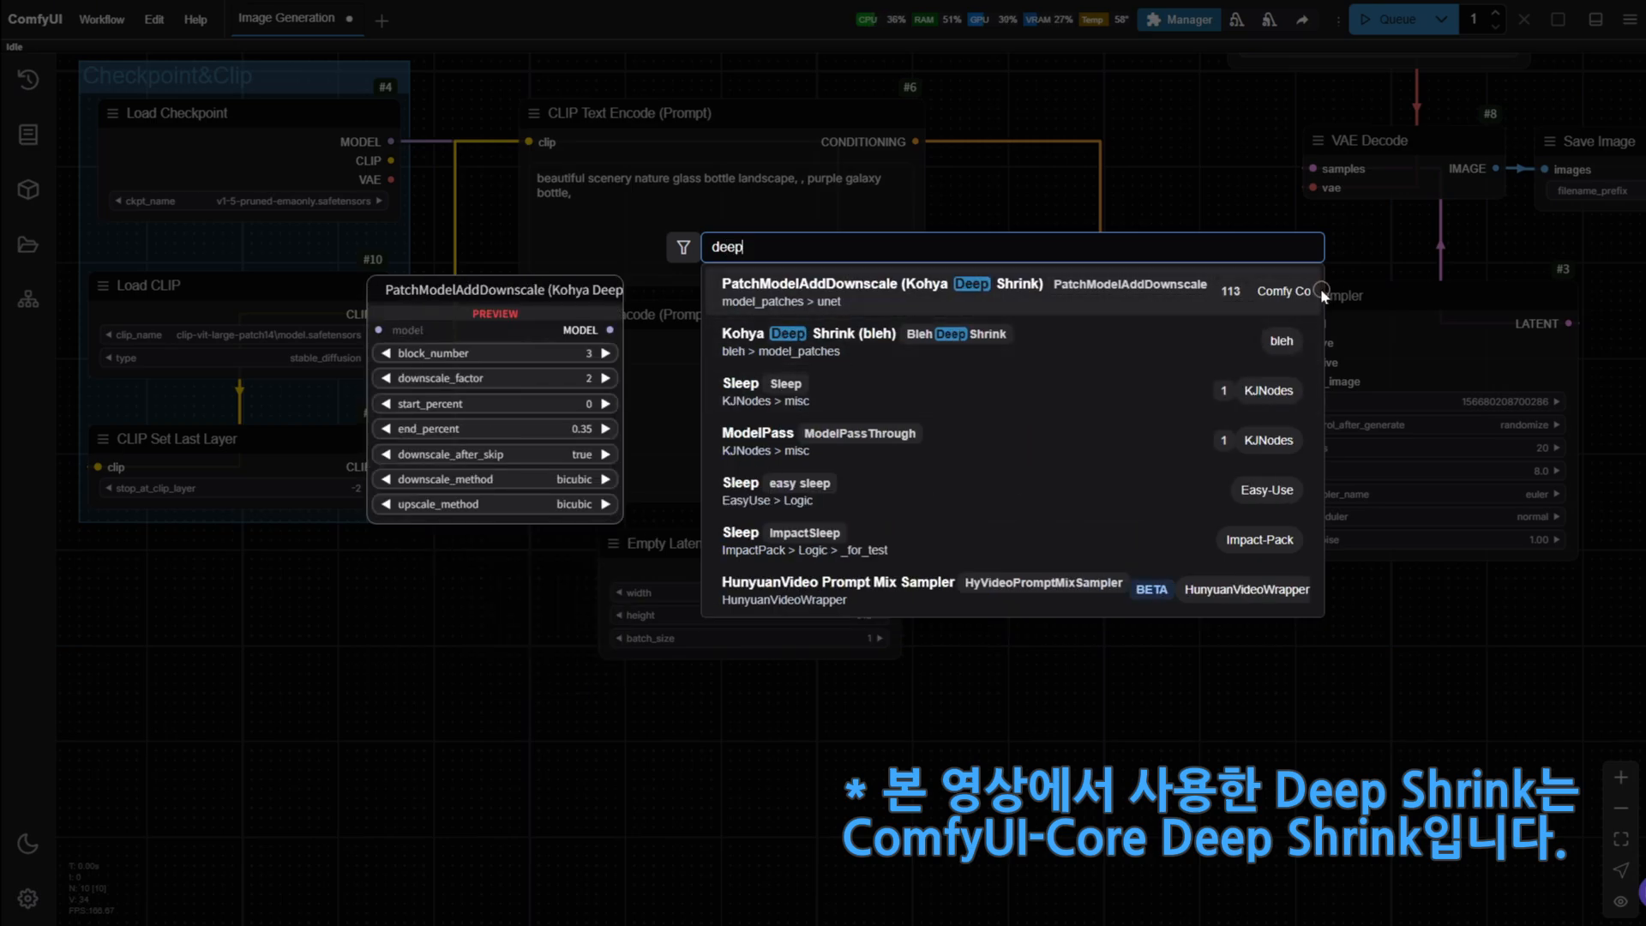
- Add a PatchModelAddDownscale (Kohya Deep Shrink) node and place it below the Checkpoint&Clip group
{"action": "left_click", "coordinate": [1028, 305]}
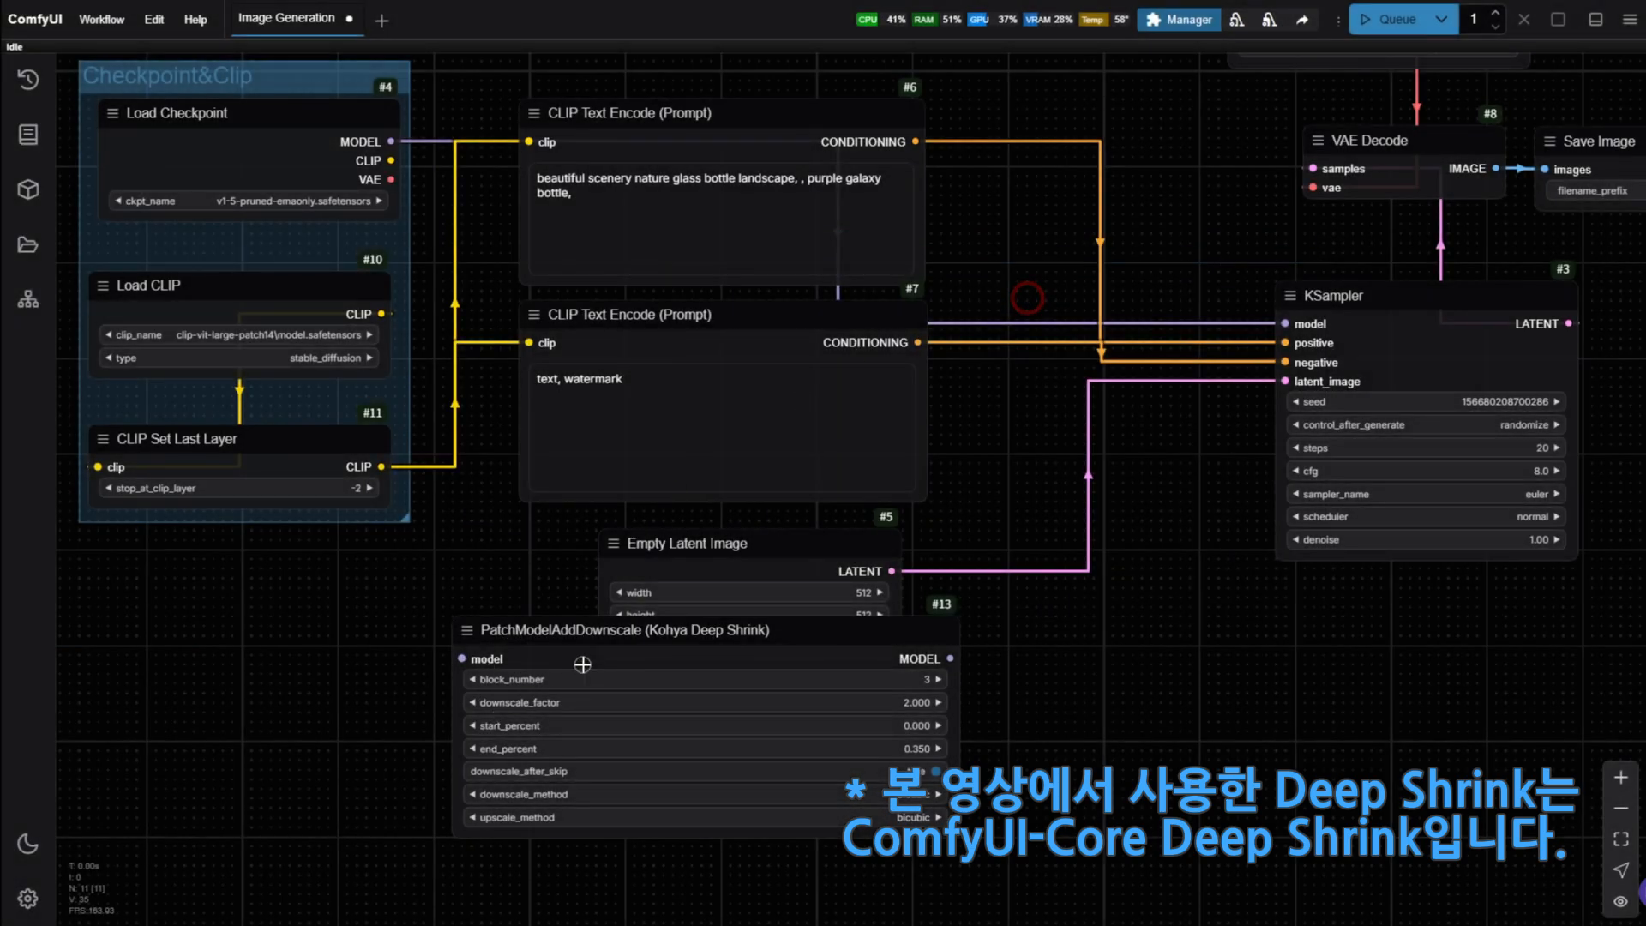
{"action": "left_click_drag", "start_coordinate": [595, 636], "coordinate": [245, 645]}
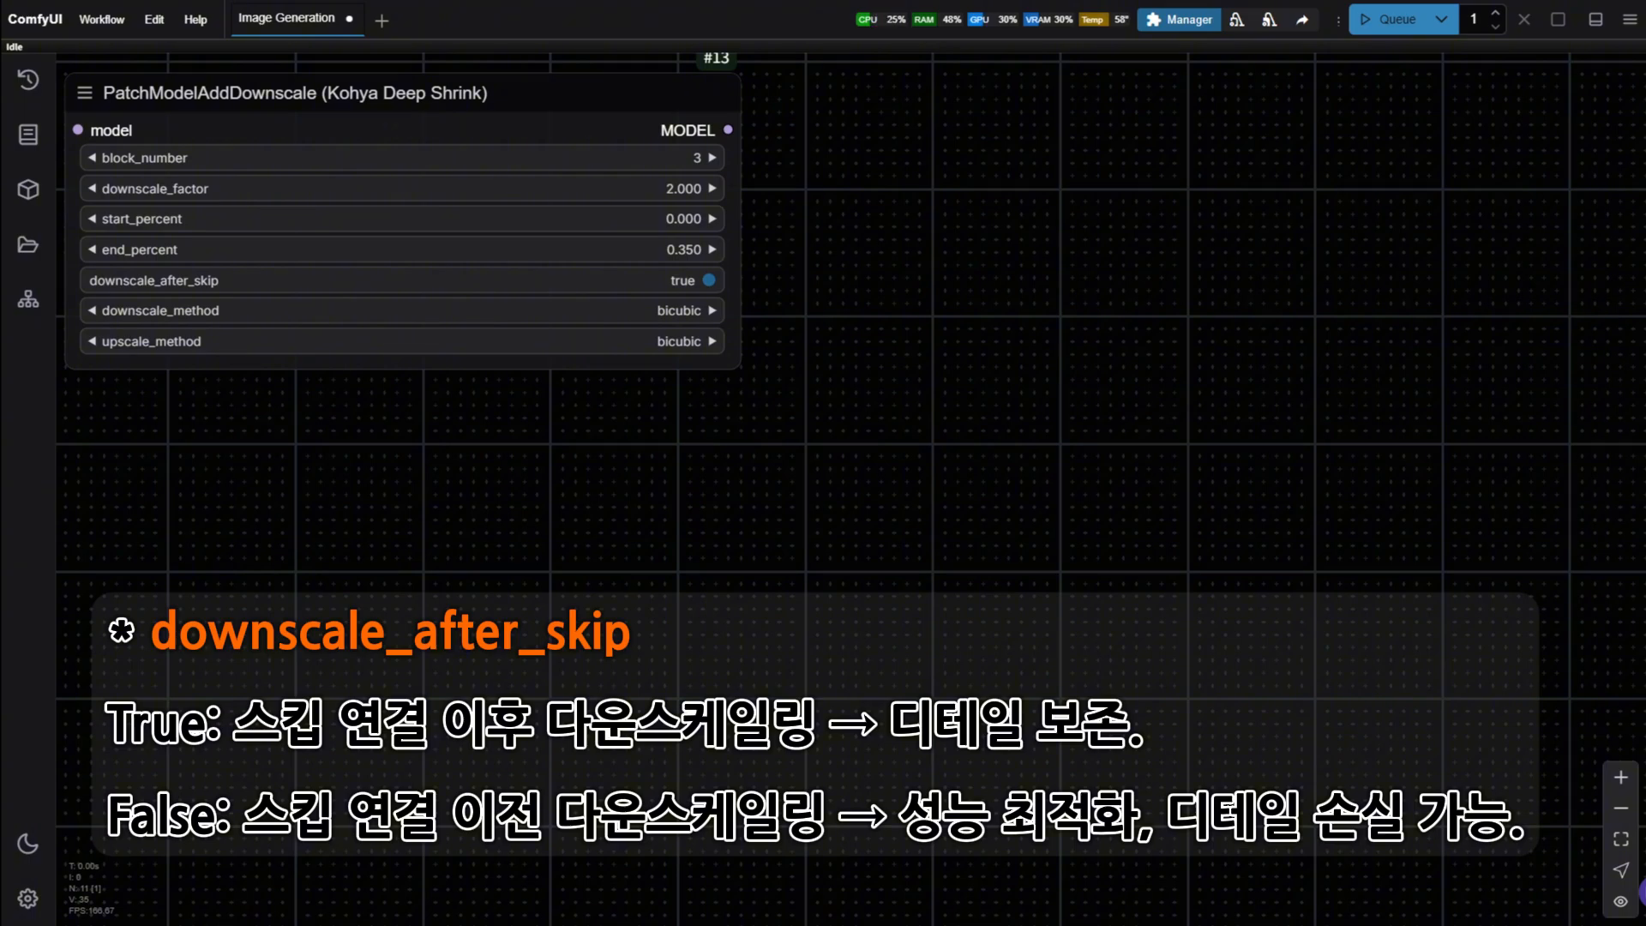
- Review the available downscale_method and upscale_method options on the Kohya Deep Shrink node without changing them
{"action": "left_click", "coordinate": [564, 312]}
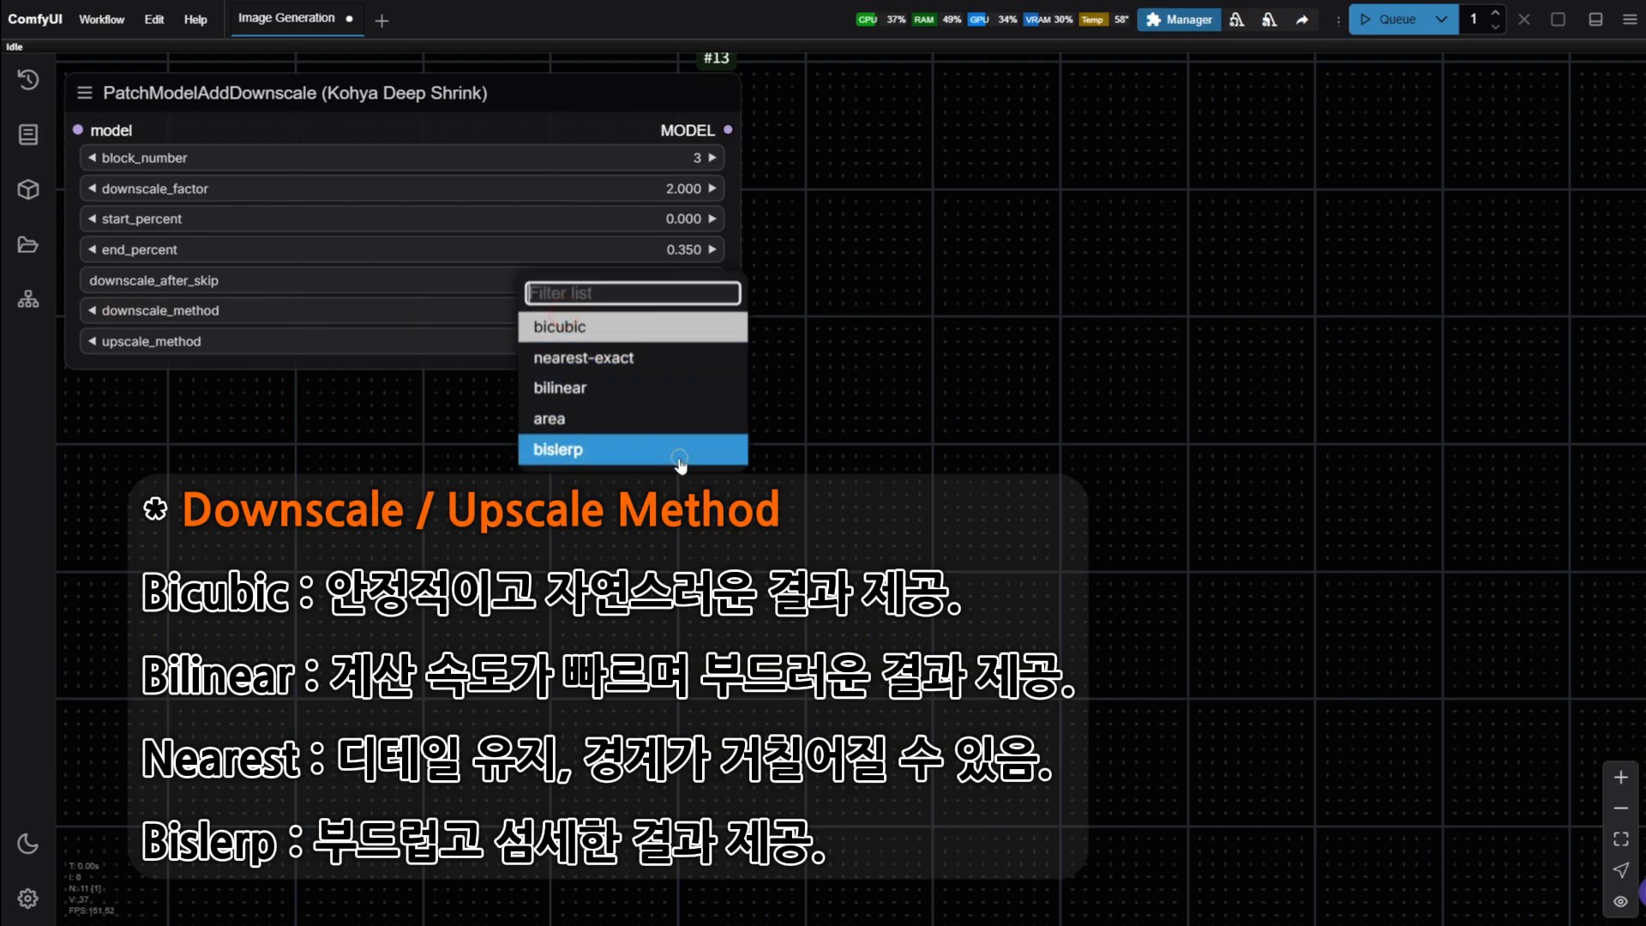
{"action": "left_click", "coordinate": [422, 434]}
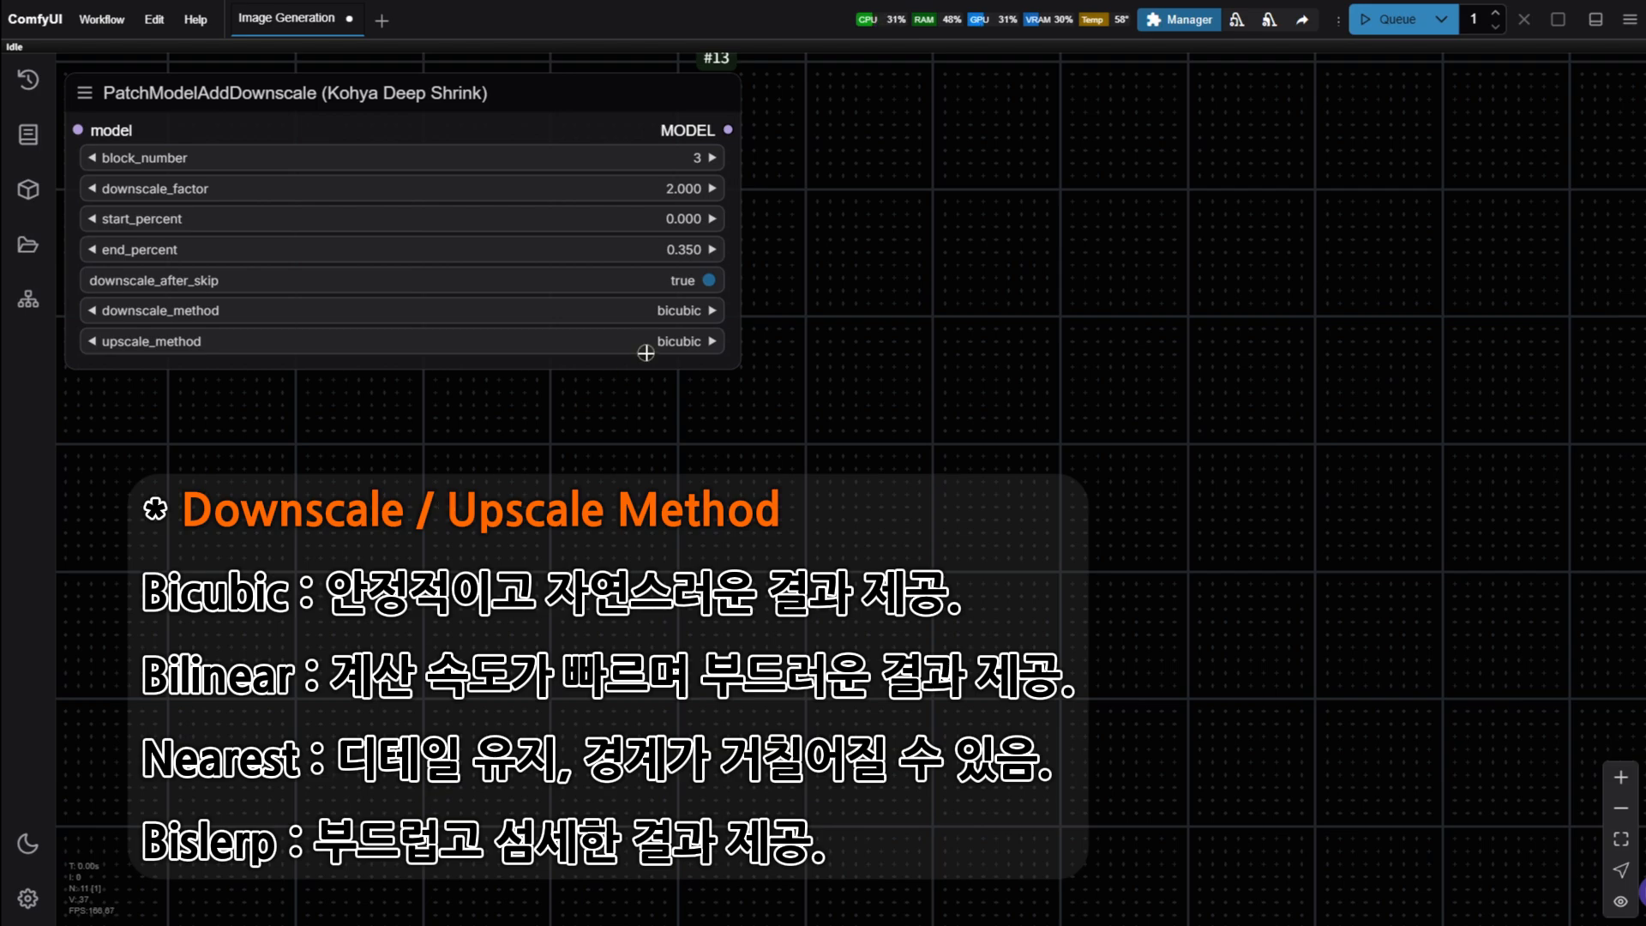
{"action": "left_click", "coordinate": [612, 343]}
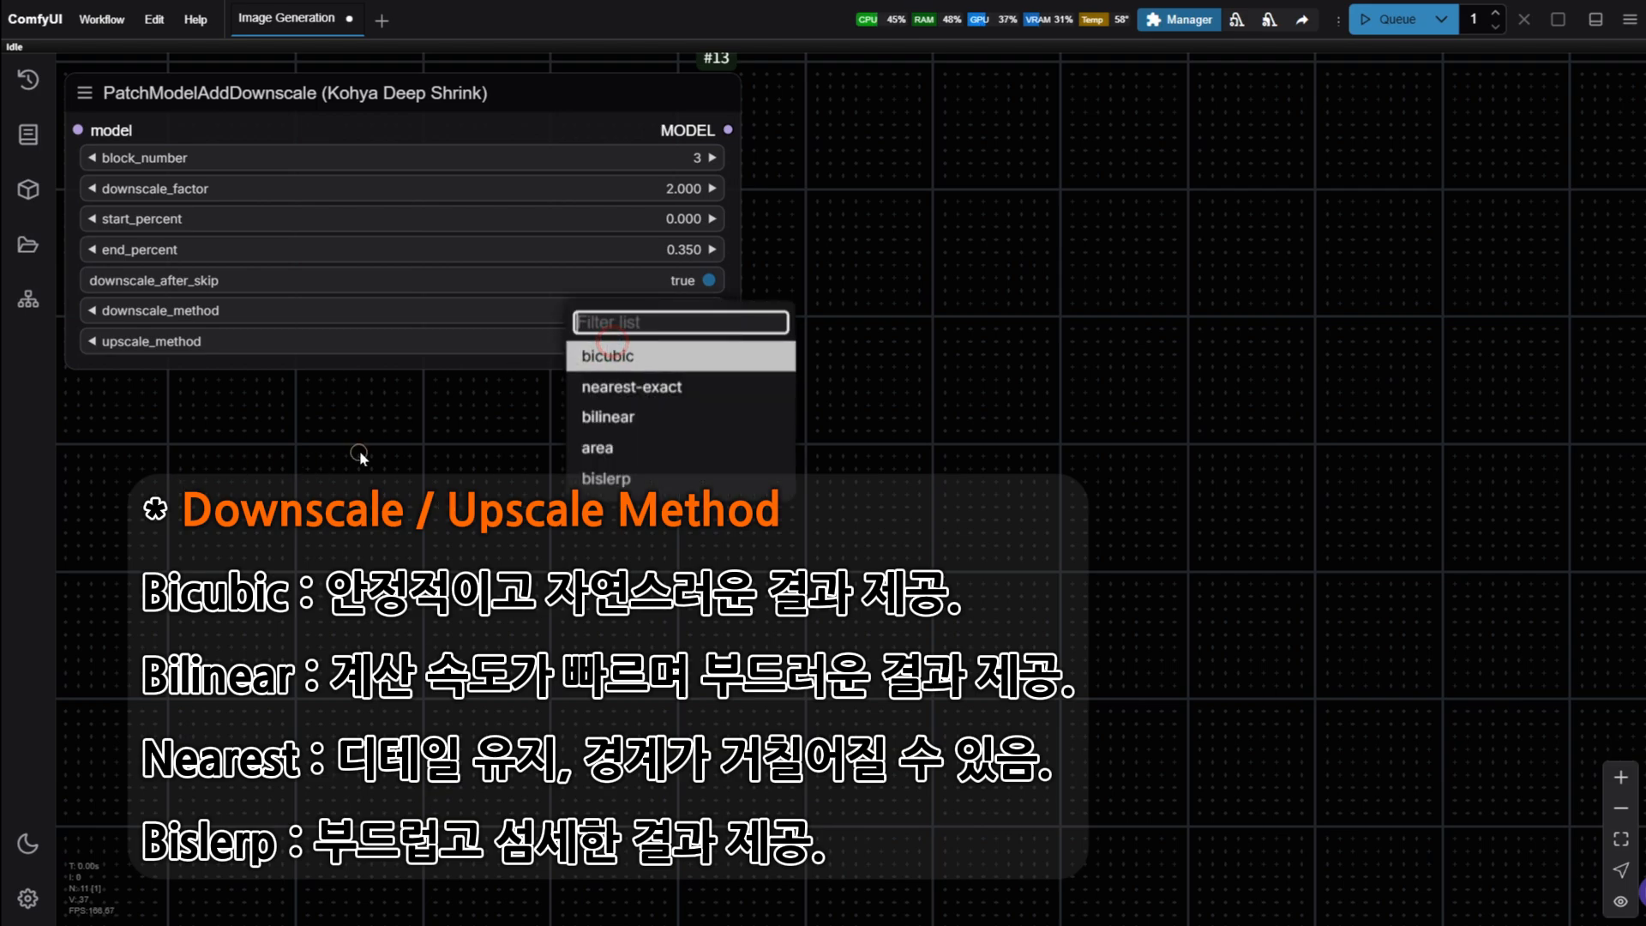
{"action": "left_click", "coordinate": [378, 439]}
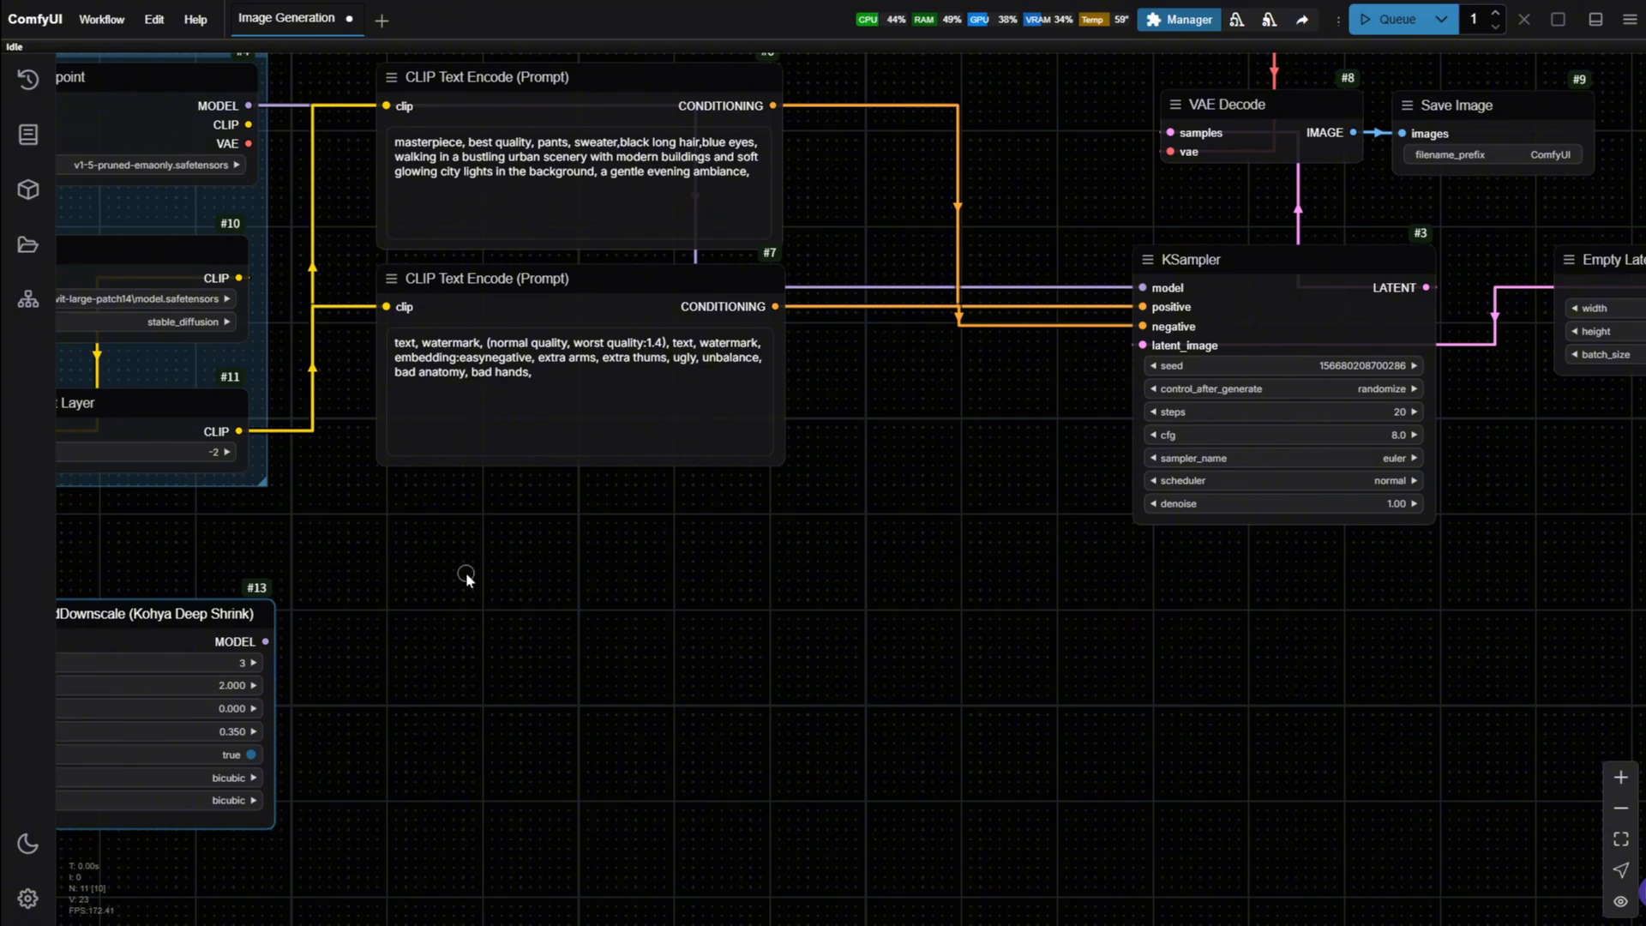
- Duplicate the KSampler and VAE Decode nodes with their input connections kept, and place the copies below the originals
{"action": "left_click_drag", "start_coordinate": [426, 576], "coordinate": [660, 574]}
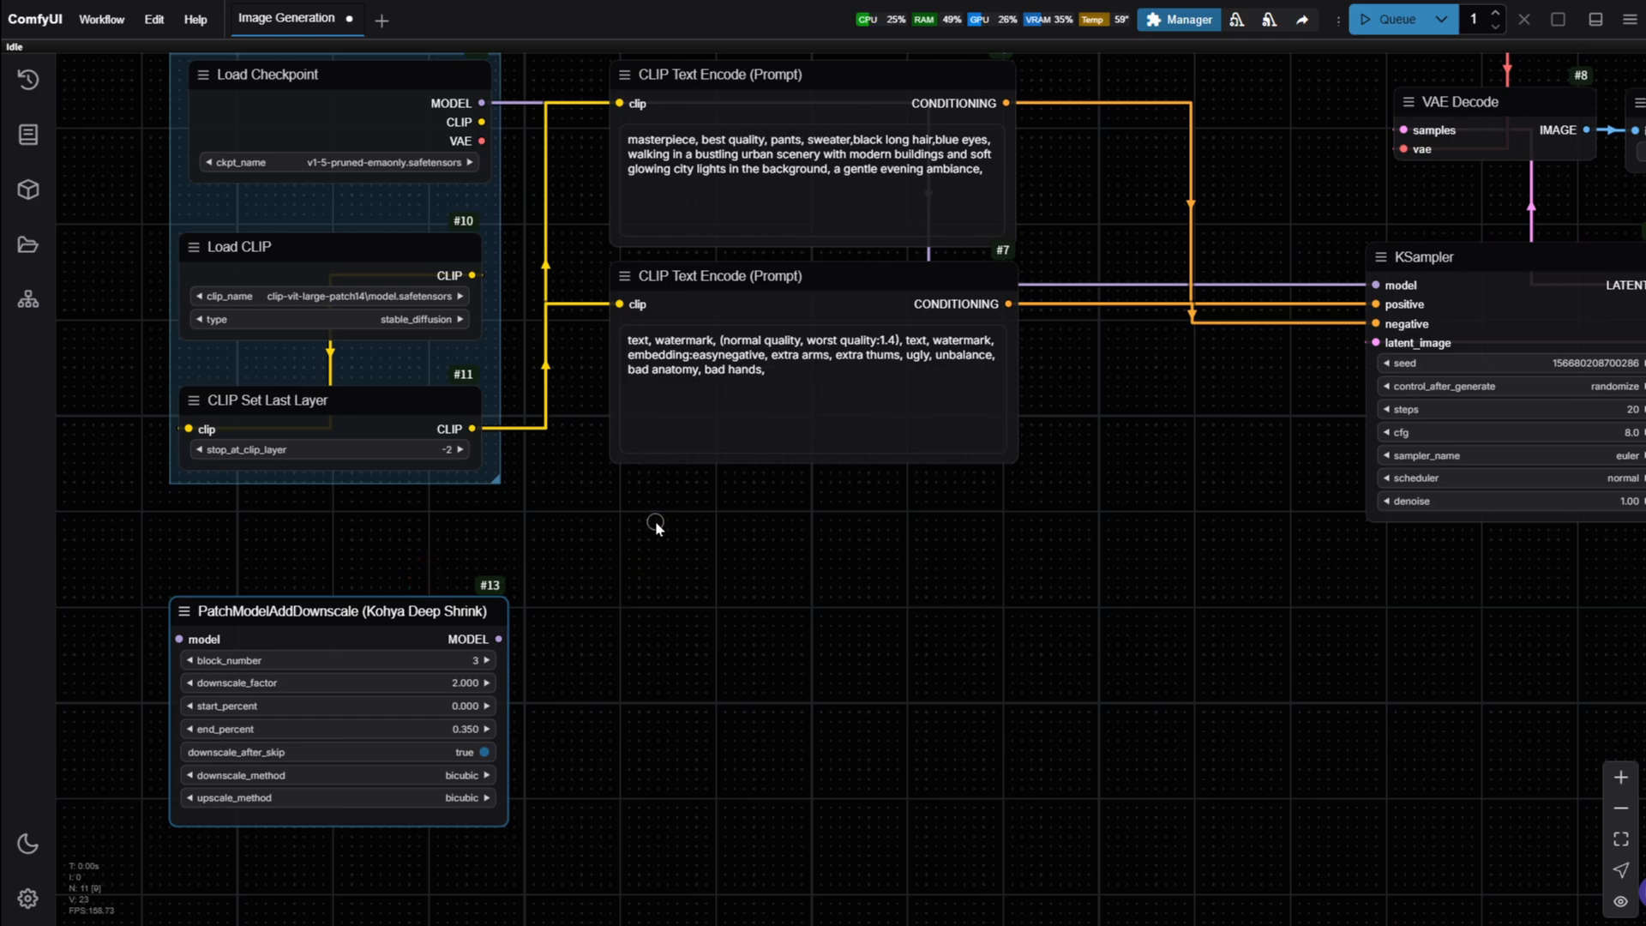
{"action": "left_click_drag", "start_coordinate": [655, 522], "coordinate": [642, 562]}
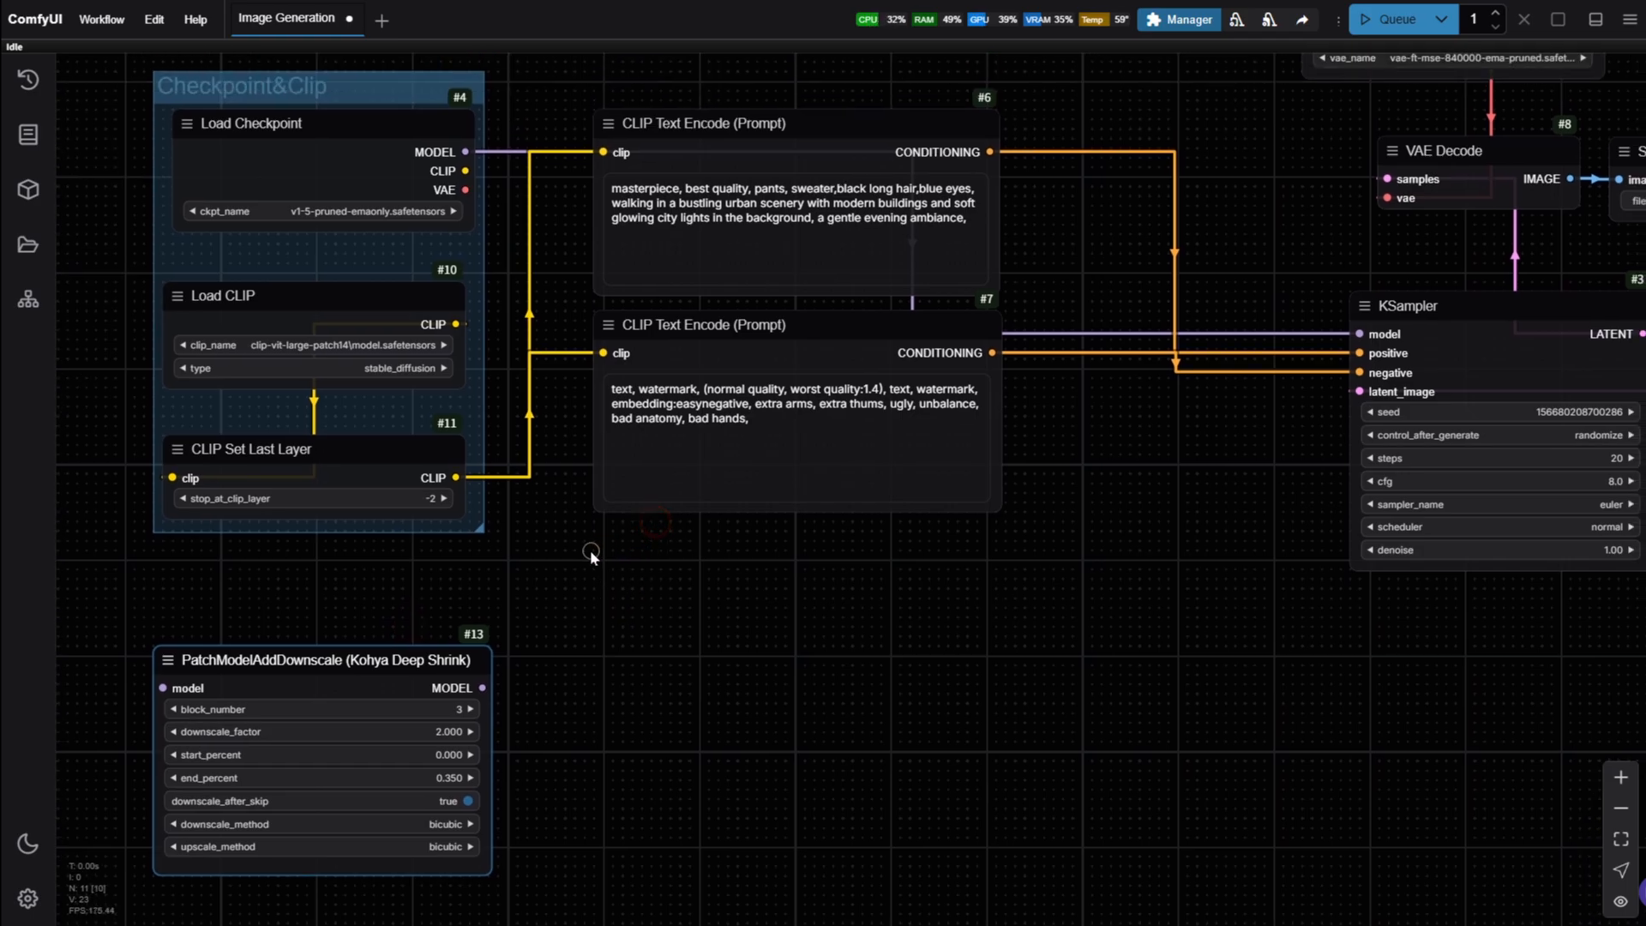
{"action": "left_click_drag", "start_coordinate": [911, 615], "coordinate": [361, 654]}
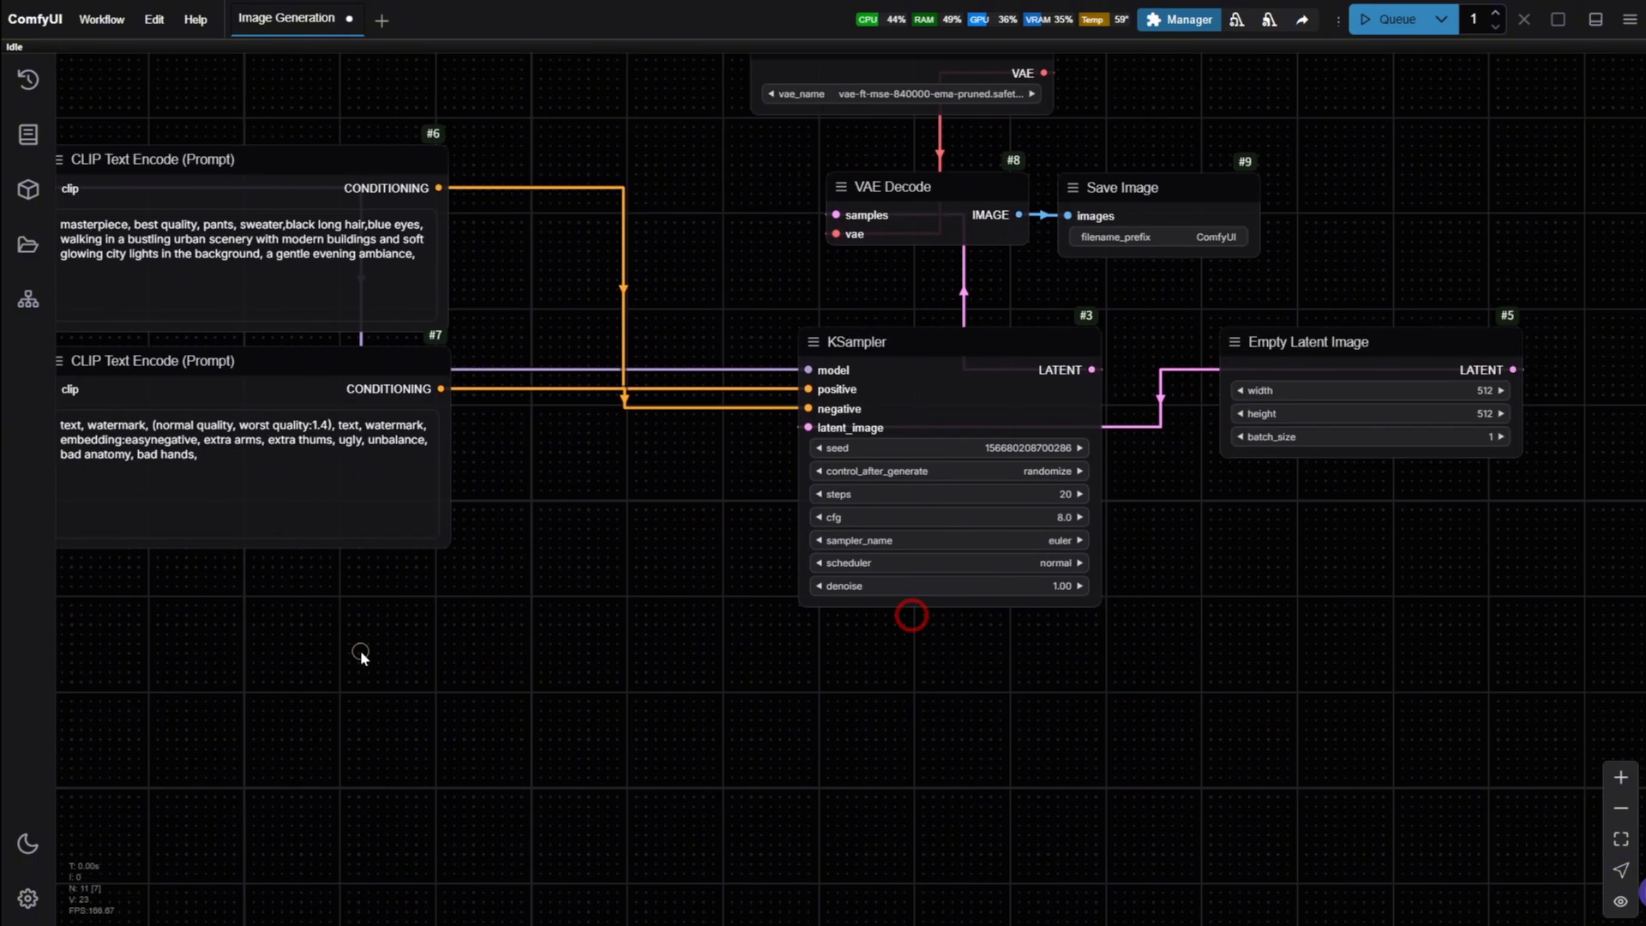
{"action": "left_click_drag", "start_coordinate": [656, 671], "coordinate": [406, 632]}
{"action": "left_click_drag", "start_coordinate": [569, 634], "coordinate": [409, 633]}
{"action": "left_click_drag", "start_coordinate": [743, 505], "coordinate": [746, 608]}
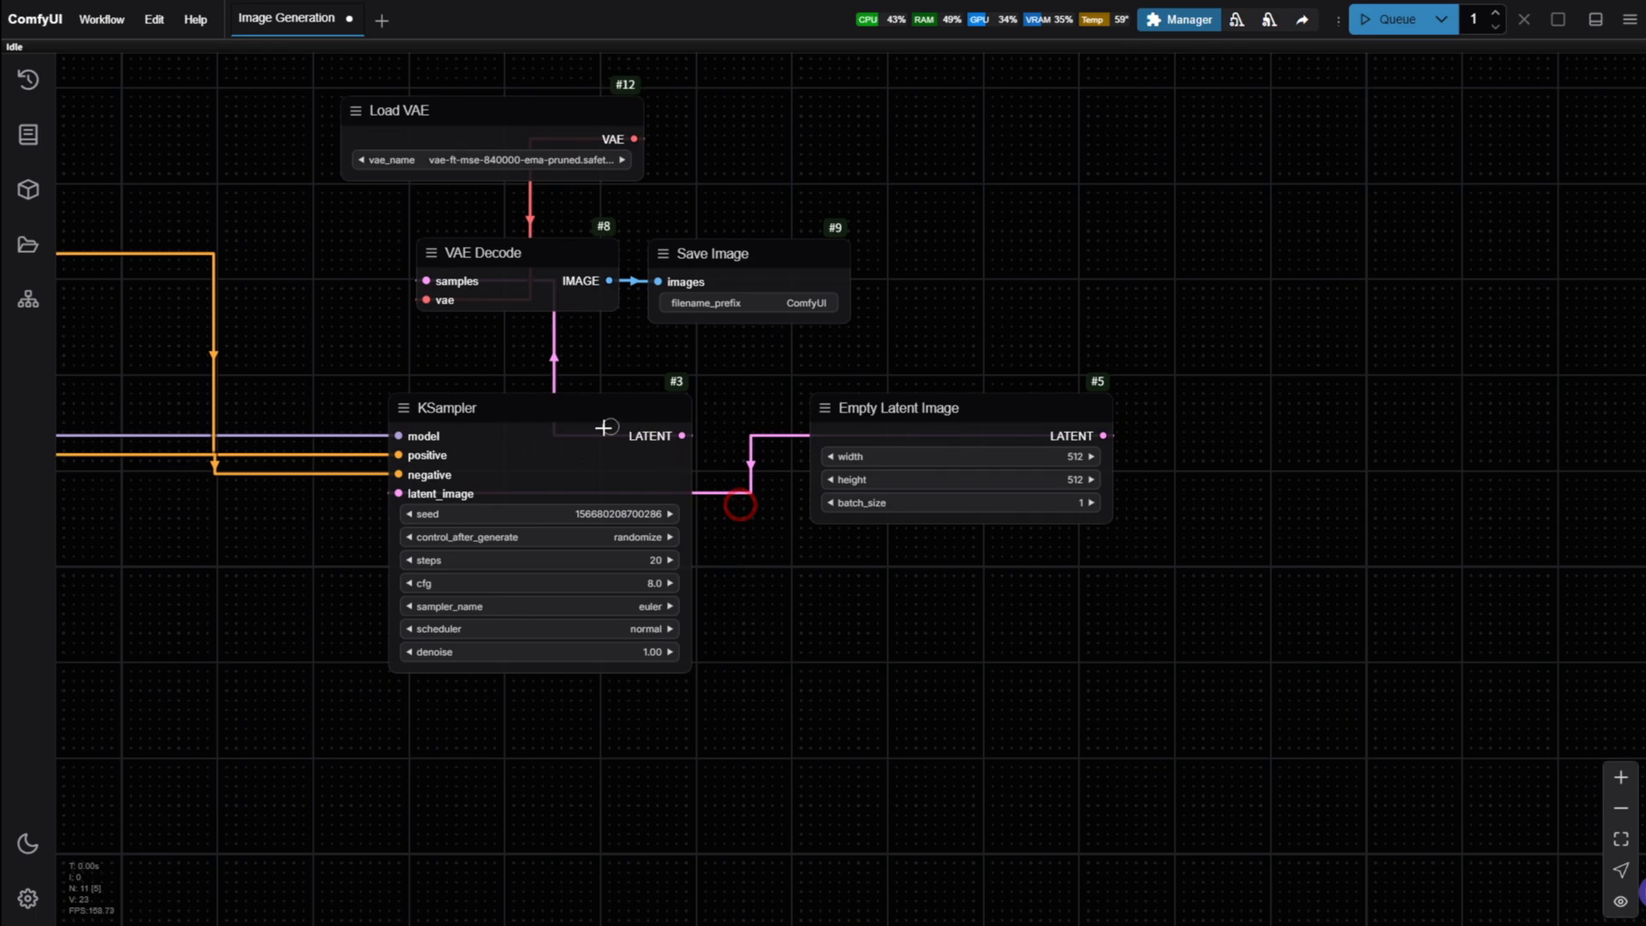
{"action": "left_click", "coordinate": [556, 417]}
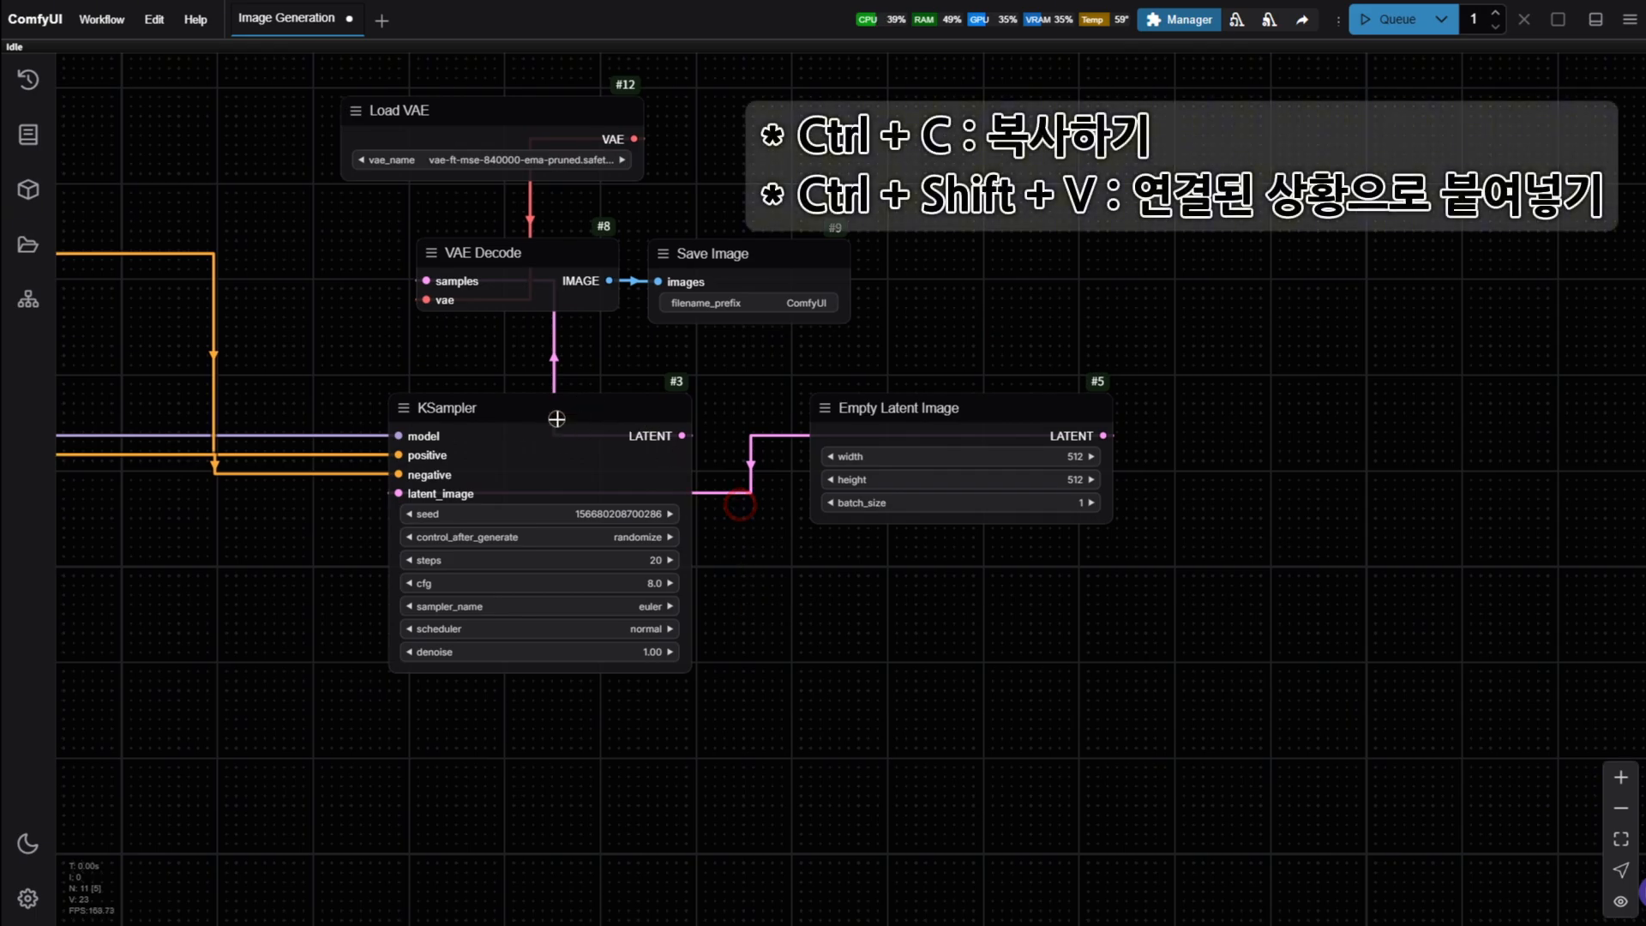
{"action": "left_click", "coordinate": [525, 253], "text": "ctrl"}
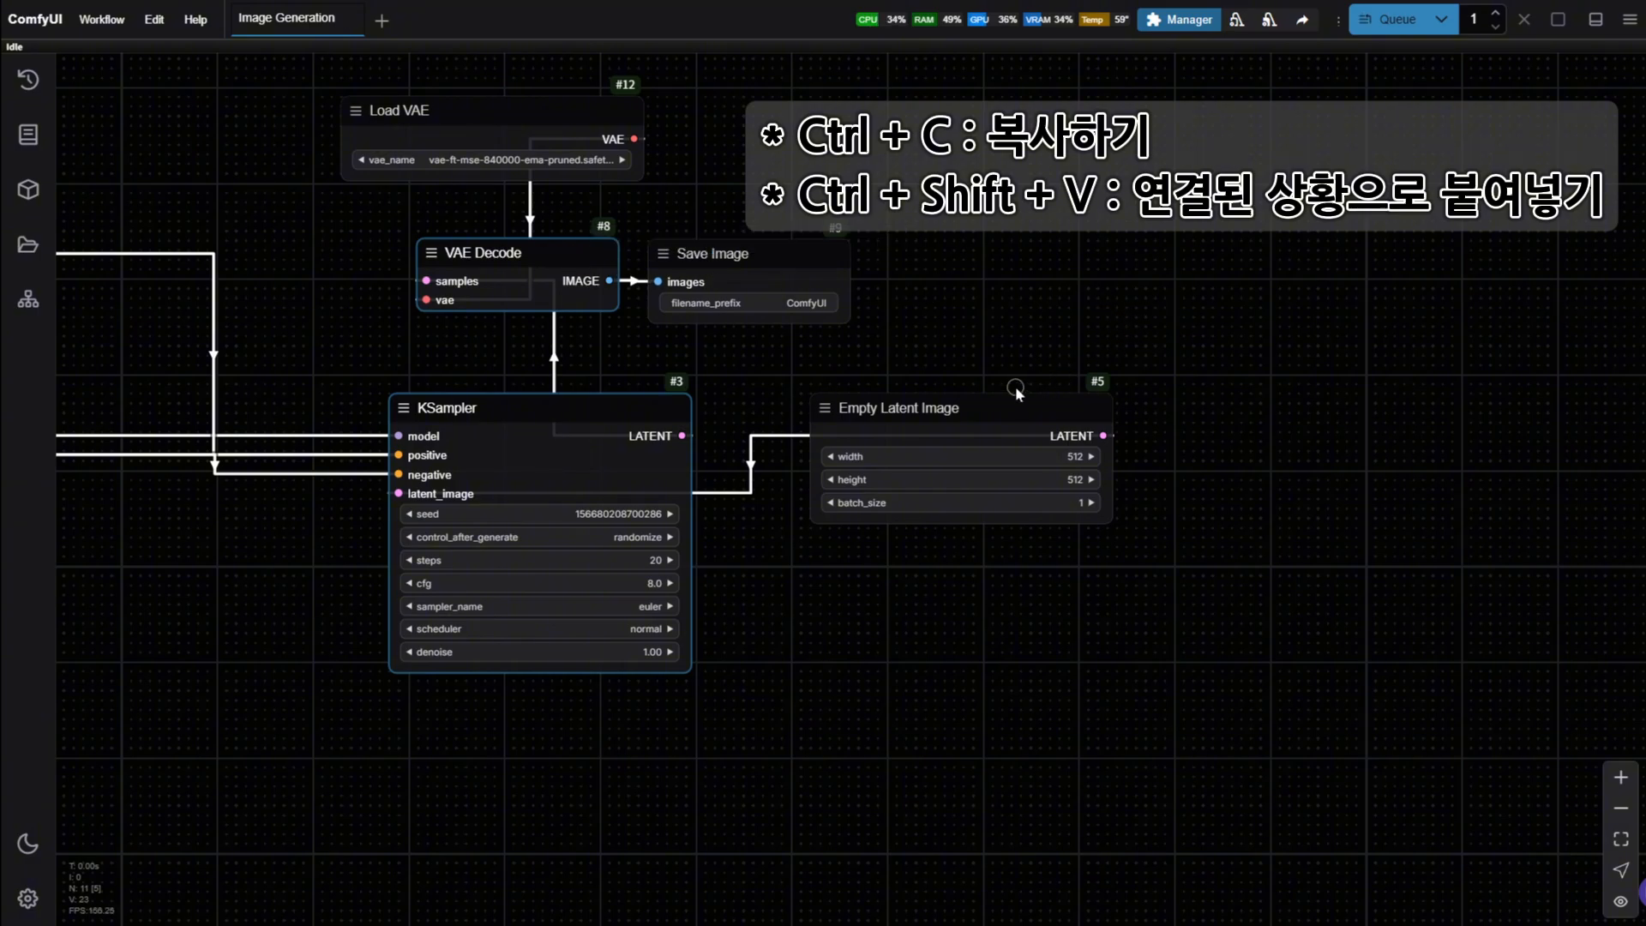
{"action": "key", "text": "ctrl+shift+v"}
{"action": "left_click_drag", "start_coordinate": [809, 674], "coordinate": [900, 474]}
{"action": "left_click_drag", "start_coordinate": [1209, 327], "coordinate": [541, 740]}
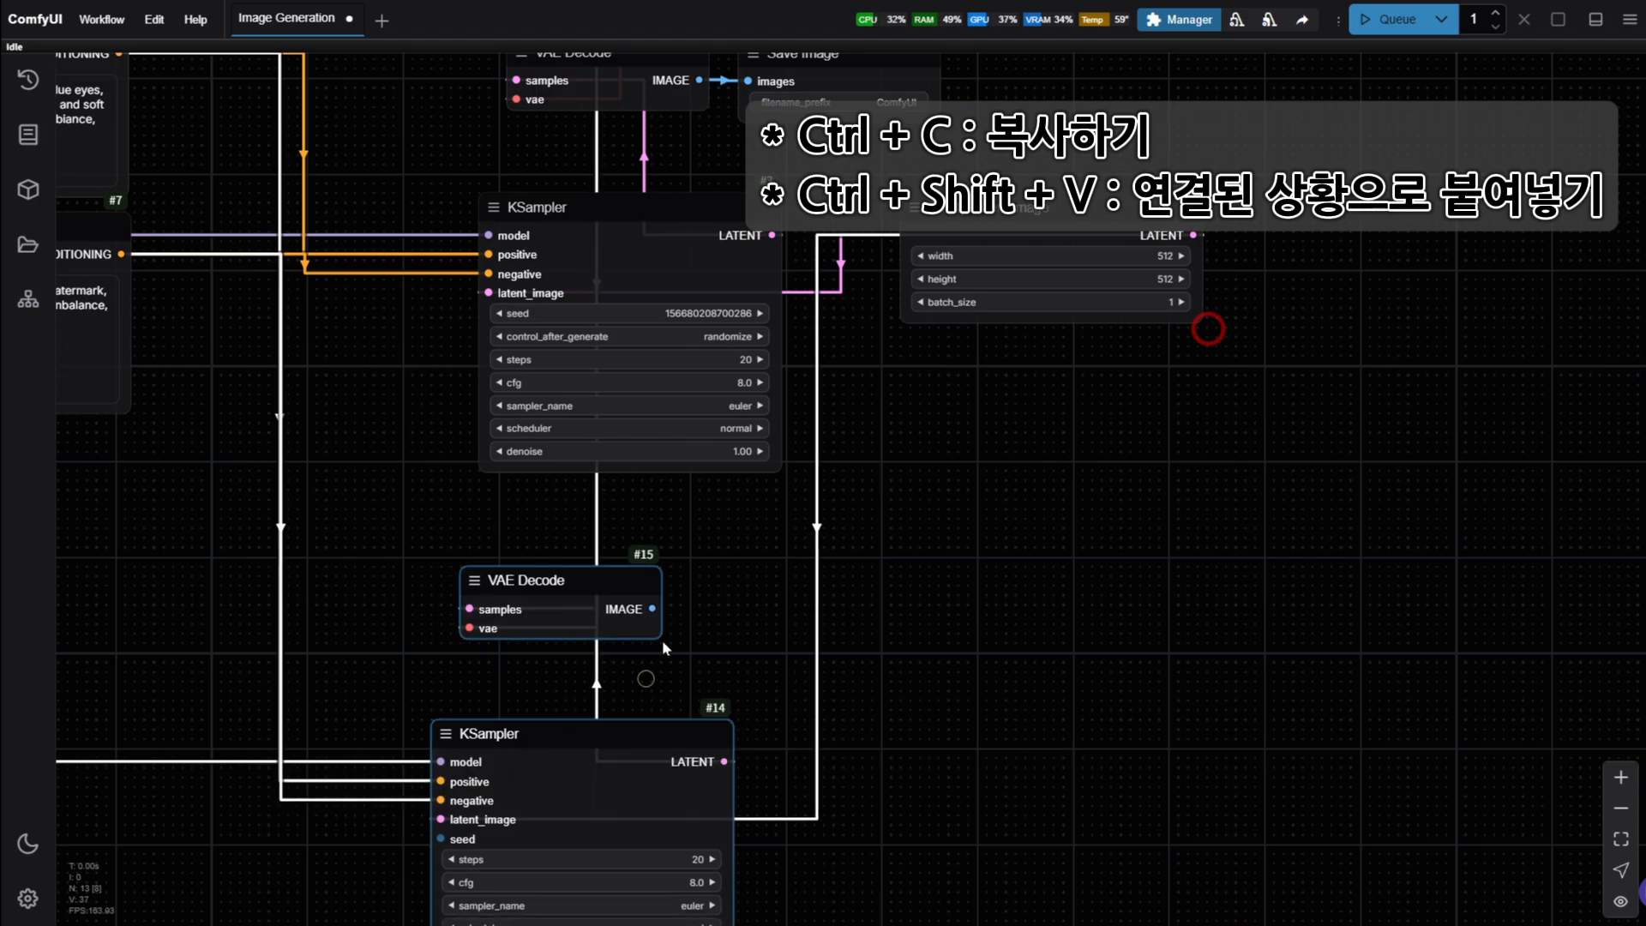
- Connect the Kohya Deep Shrink node's MODEL output to the duplicated KSampler's model input
{"action": "scroll", "coordinate": [697, 603], "scroll_direction": "down", "scroll_amount": 2}
{"action": "left_click_drag", "start_coordinate": [427, 547], "coordinate": [740, 501]}
{"action": "scroll", "coordinate": [610, 532], "scroll_direction": "down", "scroll_amount": 2}
{"action": "left_click_drag", "start_coordinate": [147, 520], "coordinate": [384, 565]}
{"action": "left_click_drag", "start_coordinate": [563, 522], "coordinate": [486, 544]}
- Search the nodes for "ever", add a Prompts Everywhere node, and place it just below the negative prompt node
{"action": "double_click", "coordinate": [460, 546]}
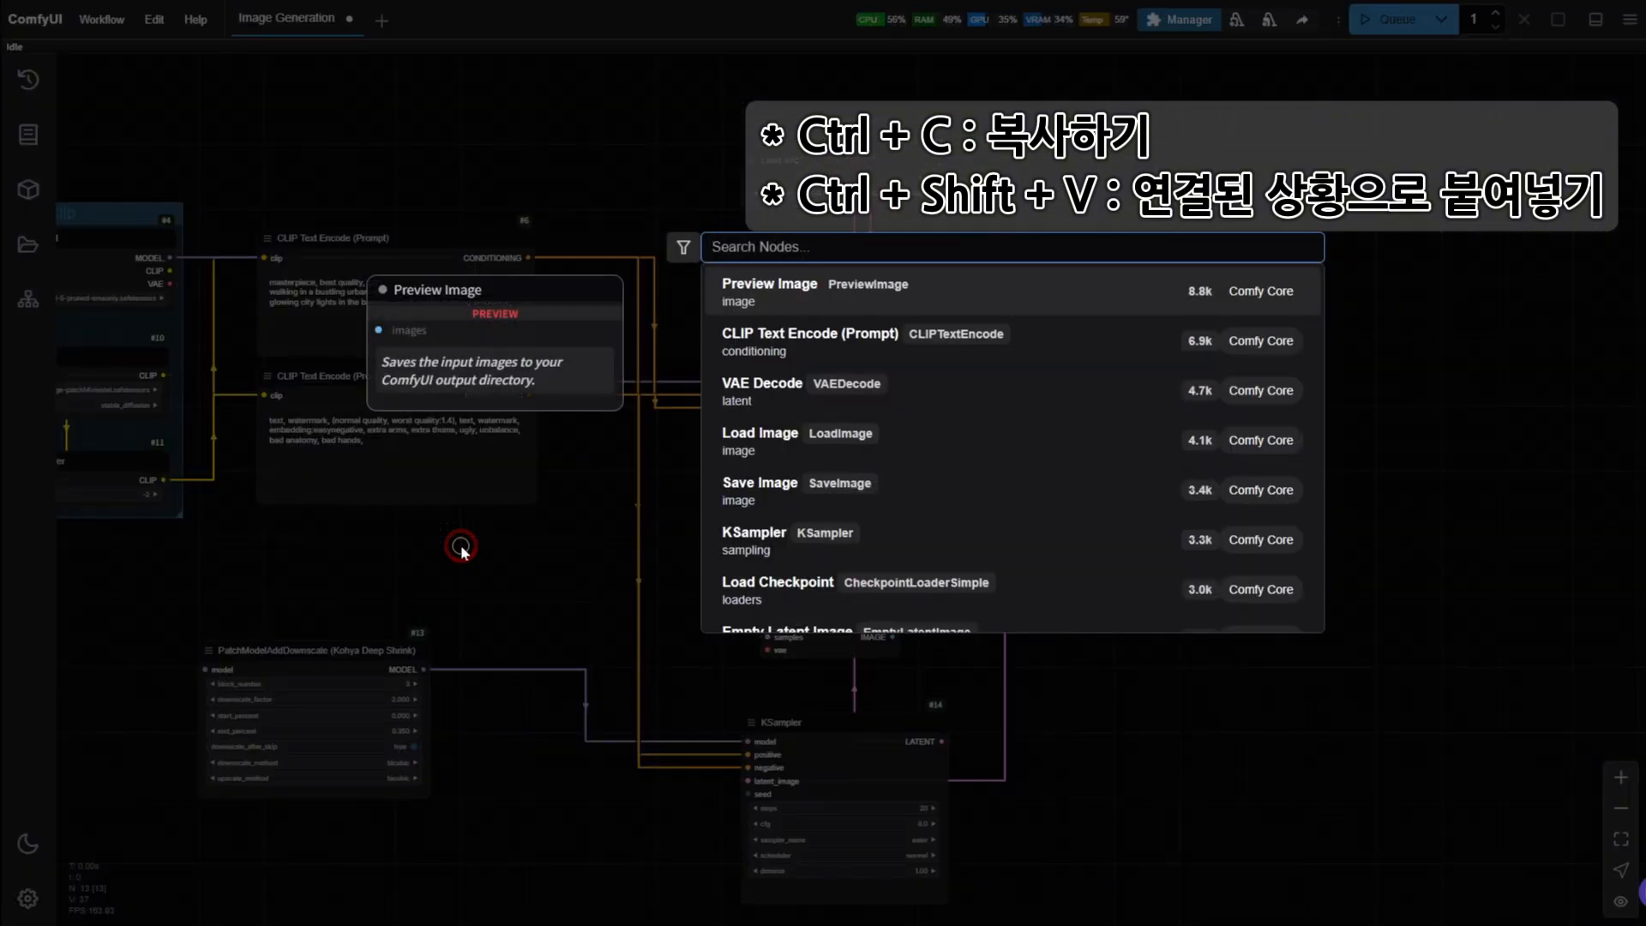
{"action": "type", "text": "ever"}
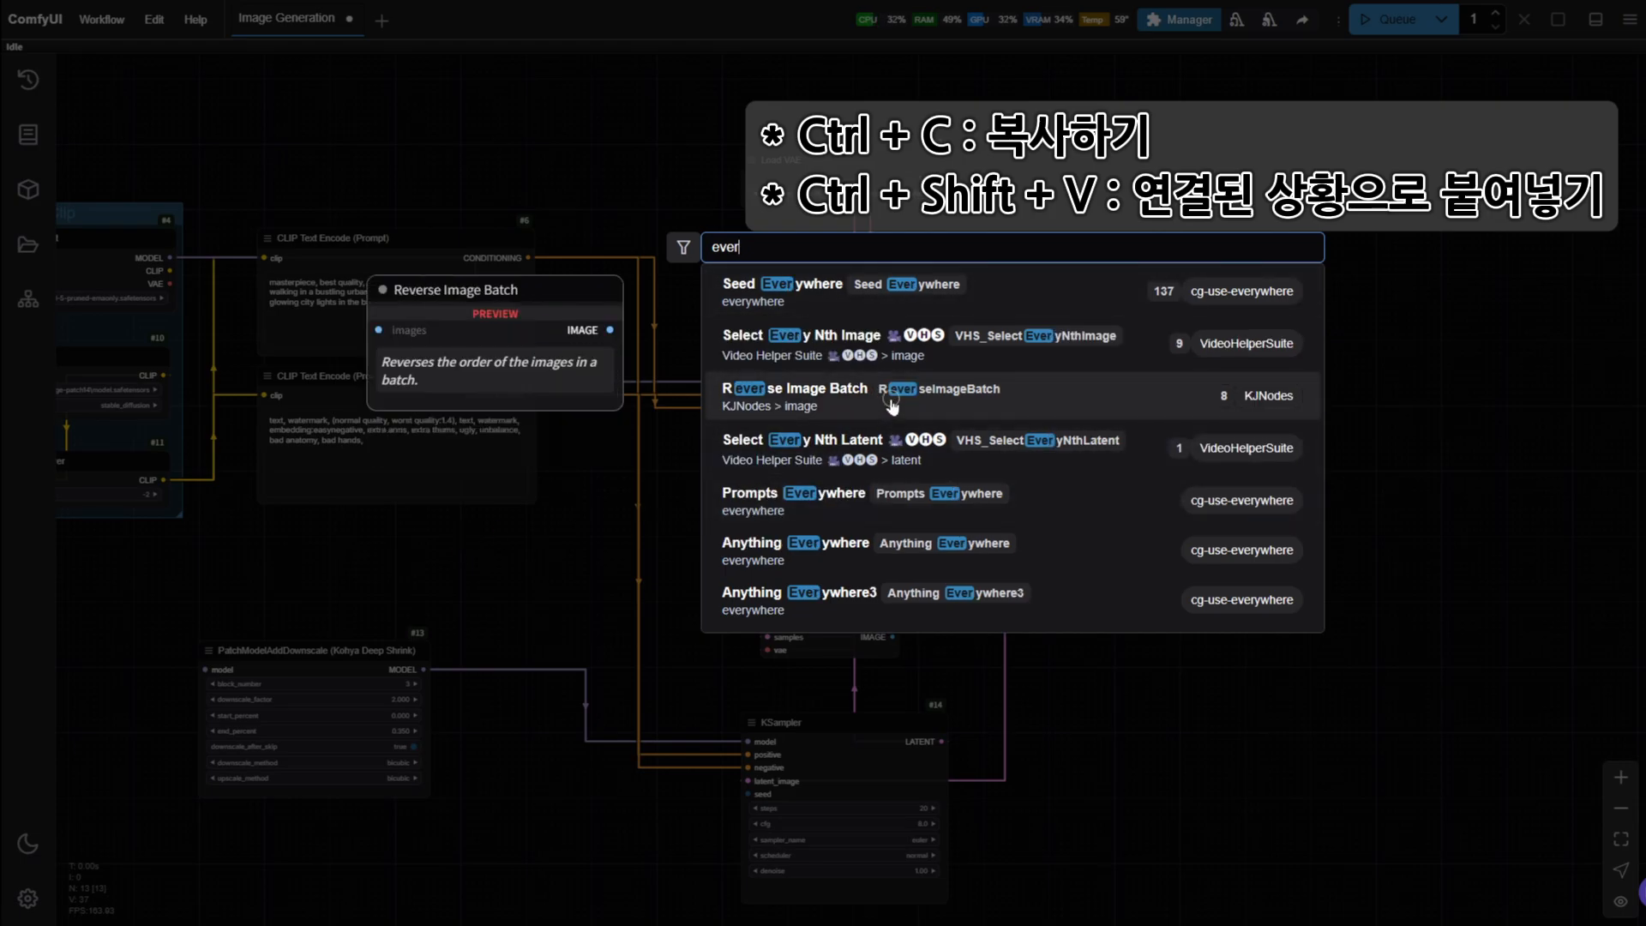
{"action": "scroll", "coordinate": [964, 513], "scroll_direction": "down", "scroll_amount": 4}
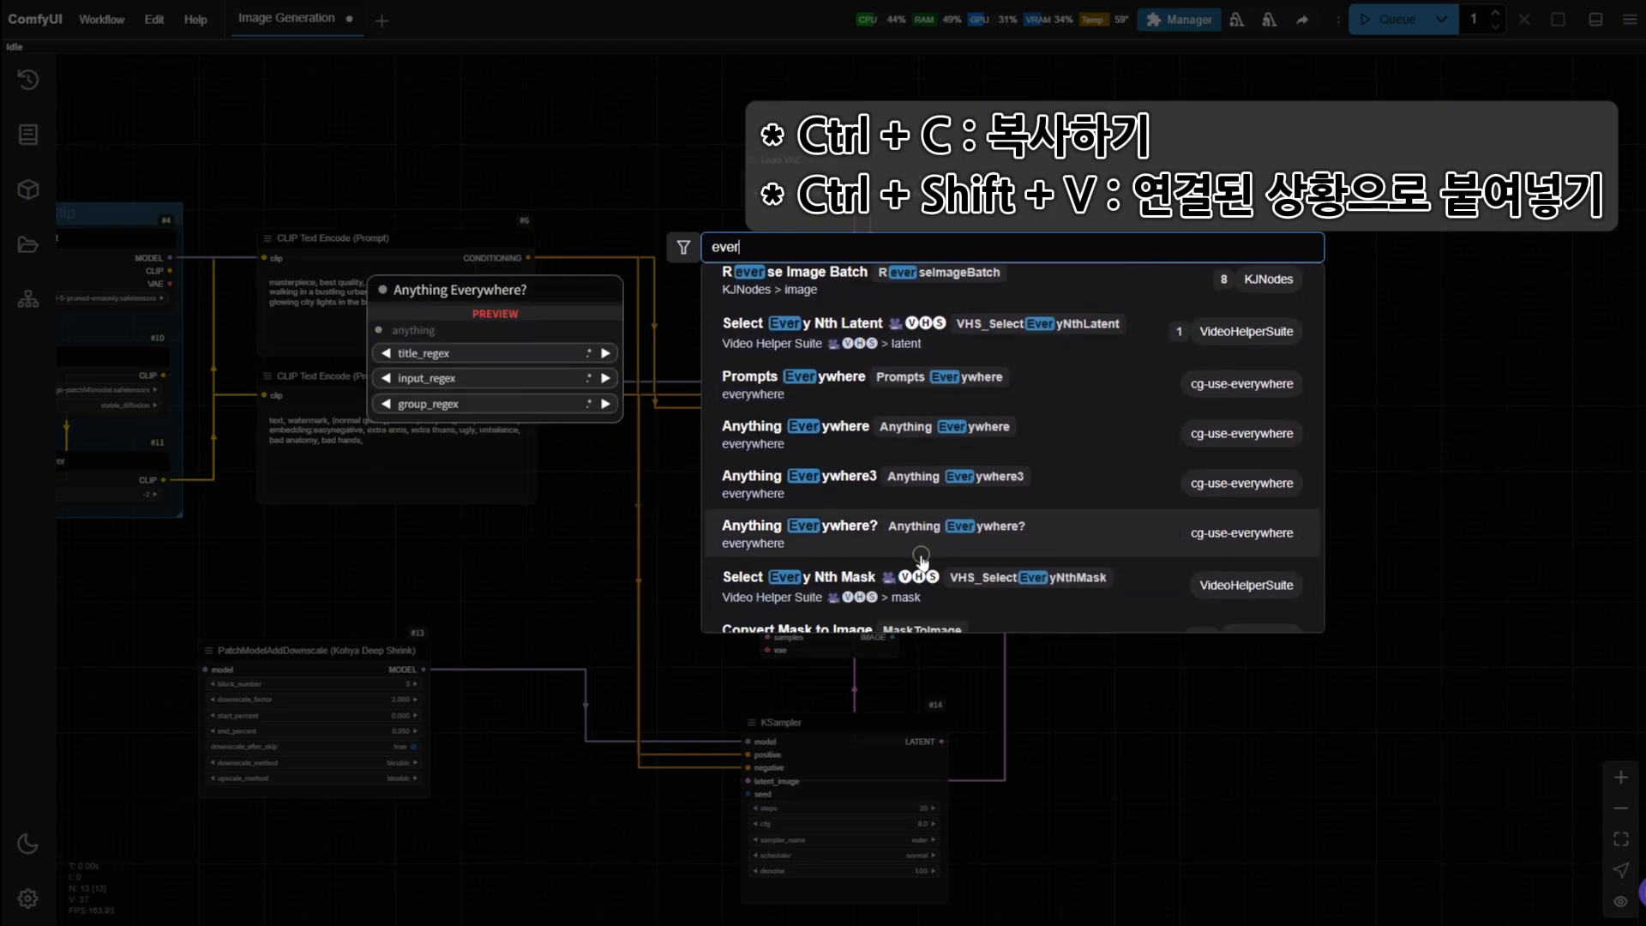
{"action": "left_click", "coordinate": [864, 239]}
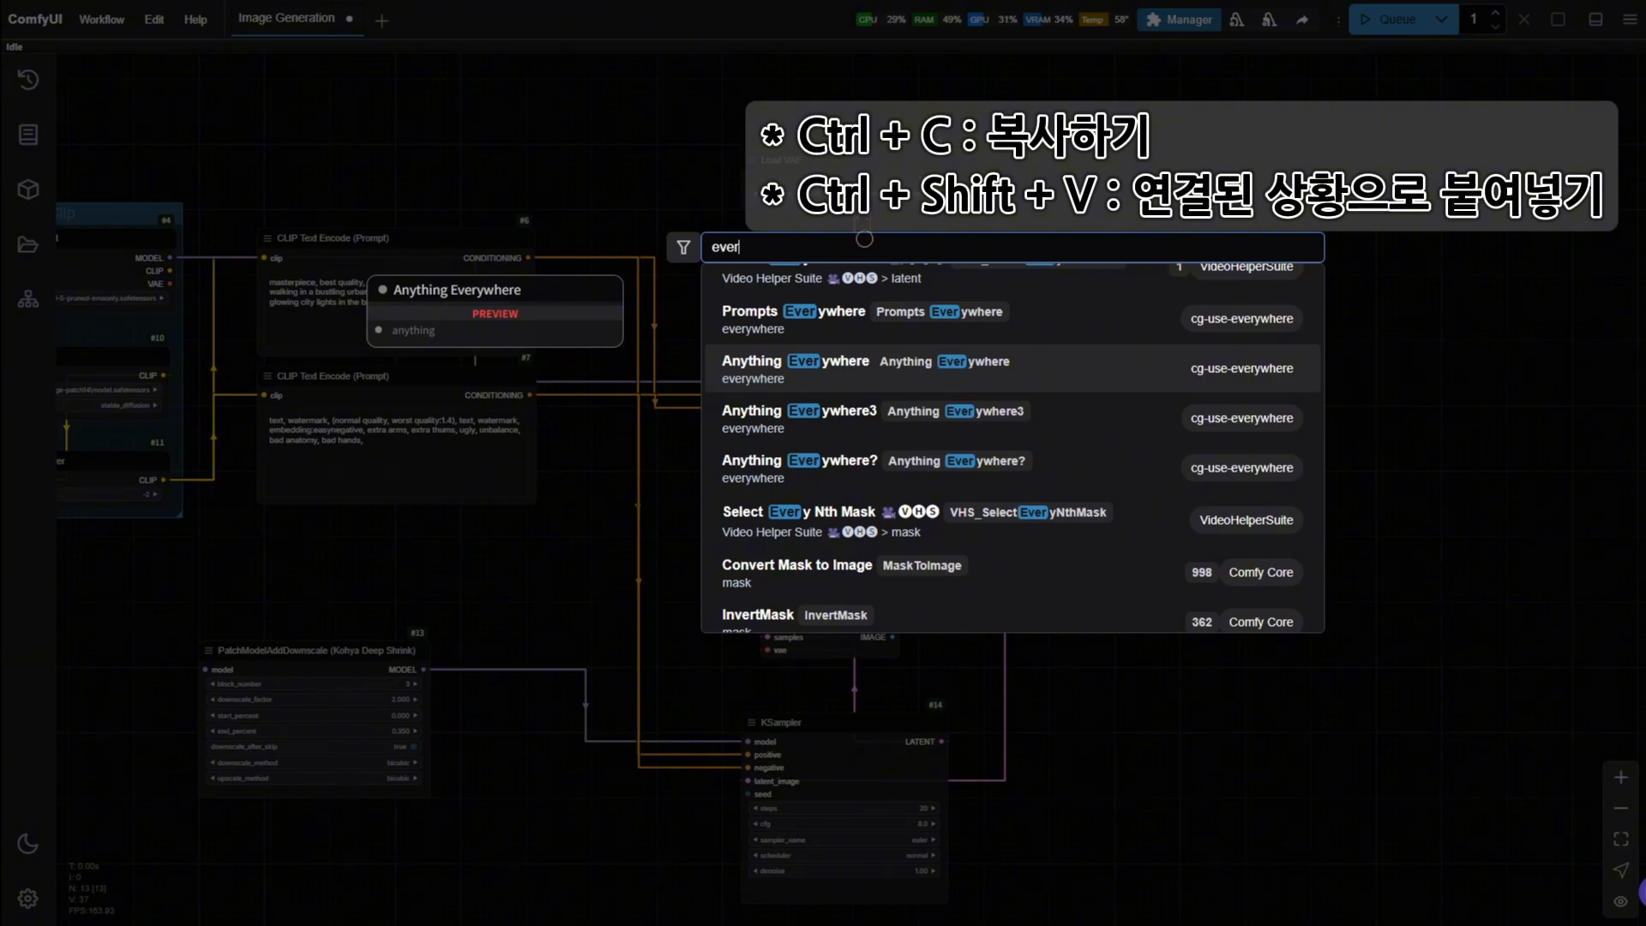
{"action": "scroll", "coordinate": [864, 353], "scroll_direction": "up", "scroll_amount": 1}
{"action": "left_click", "coordinate": [864, 353]}
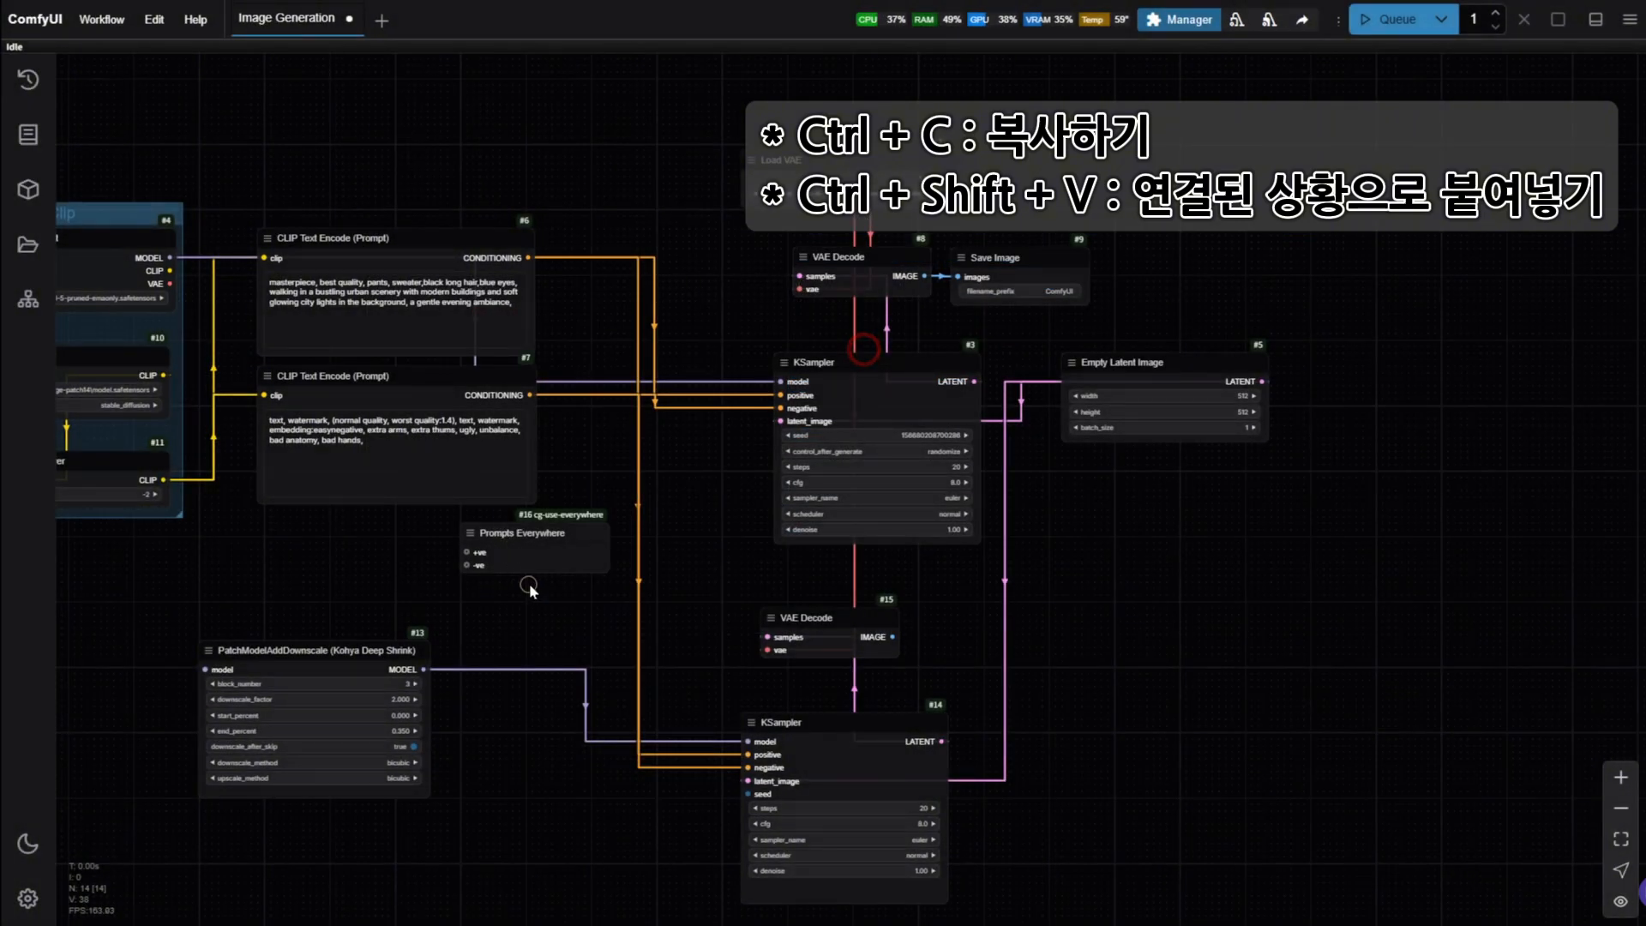
{"action": "scroll", "coordinate": [528, 583], "scroll_direction": "up", "scroll_amount": 3}
{"action": "left_click_drag", "start_coordinate": [512, 690], "coordinate": [528, 721]}
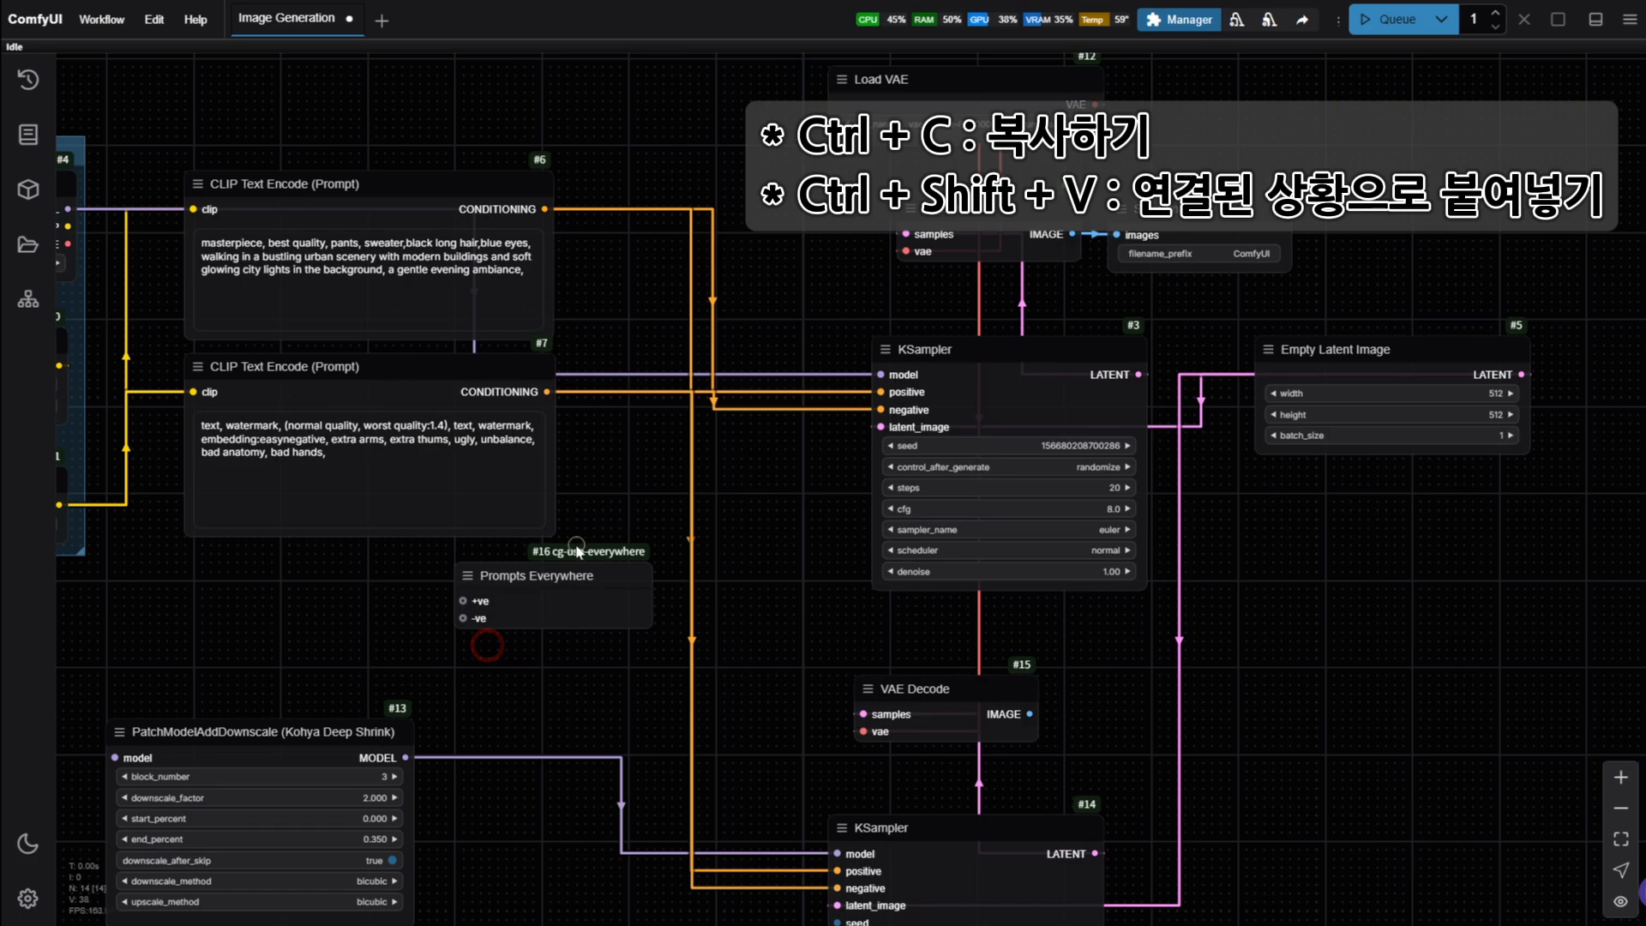
{"action": "left_click_drag", "start_coordinate": [566, 561], "coordinate": [615, 564]}
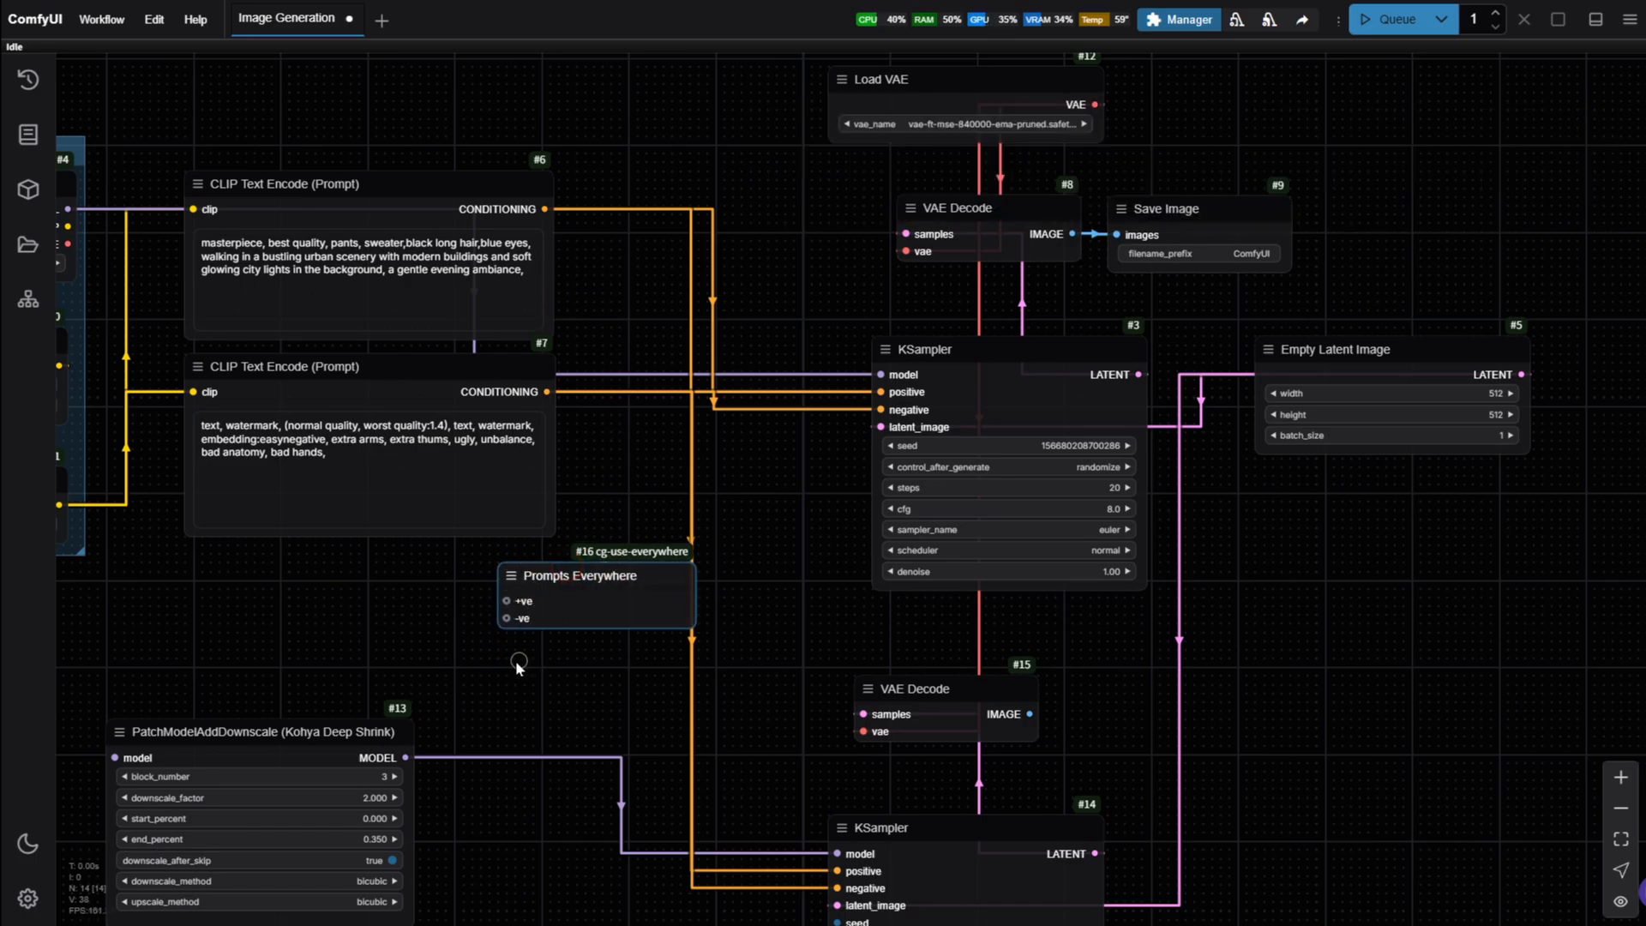
- Connect the positive and negative prompts' CONDITIONING outputs to +ve and -ve on Prompts Everywhere, and move that node beside the prompts
{"action": "left_click_drag", "start_coordinate": [538, 652], "coordinate": [507, 631]}
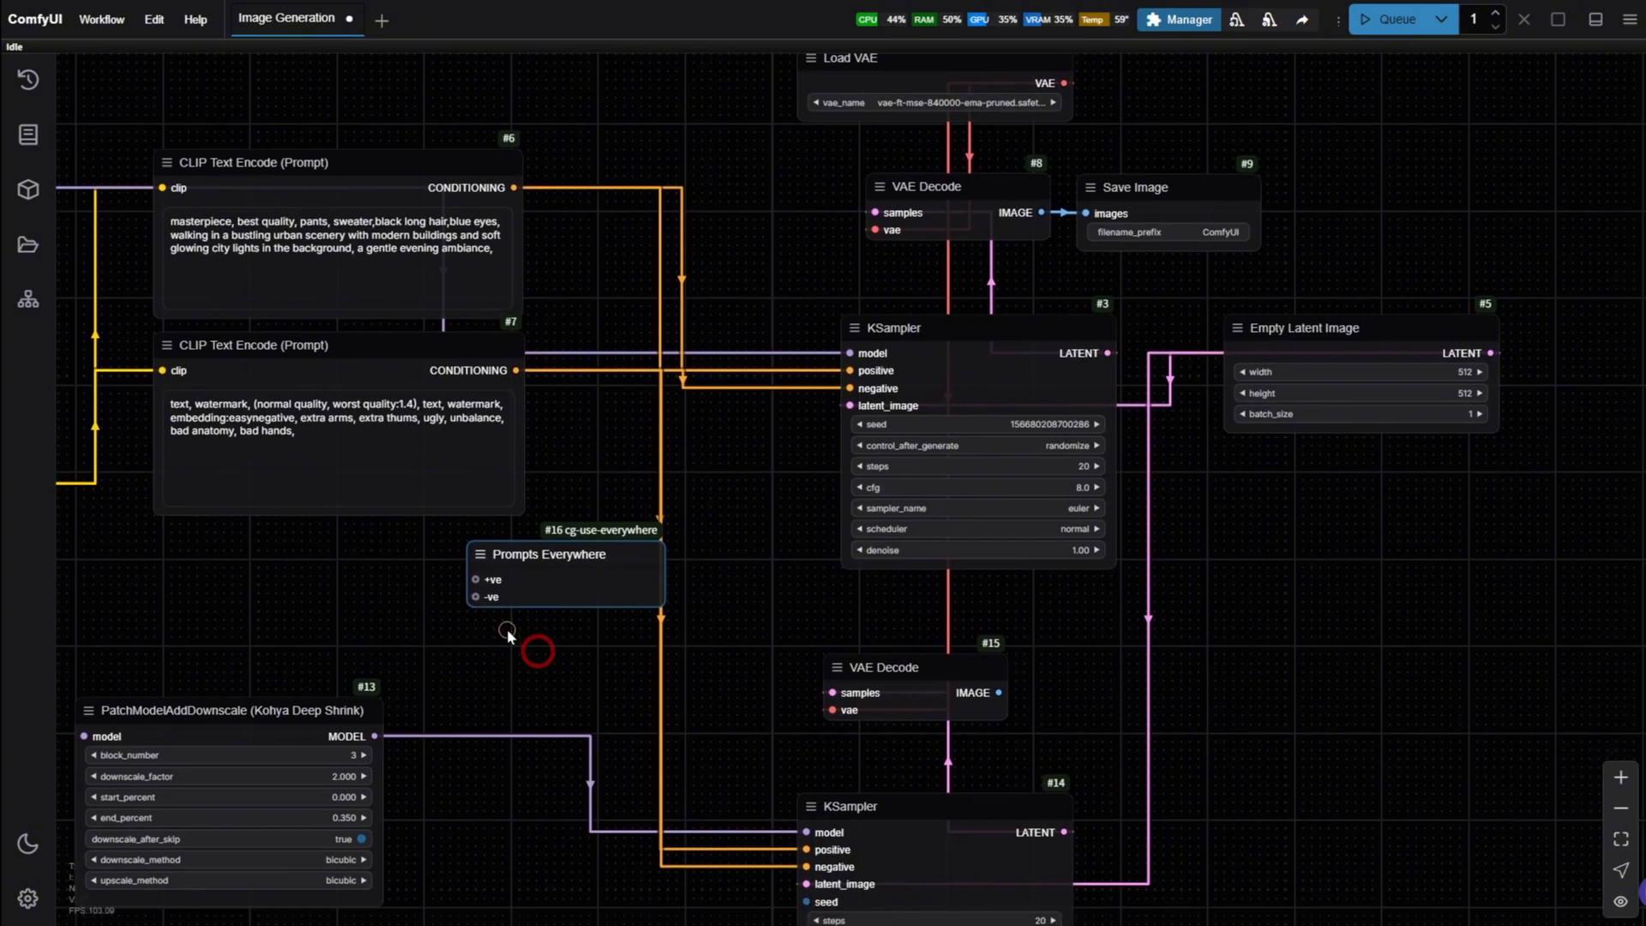
{"action": "left_click_drag", "start_coordinate": [507, 187], "coordinate": [476, 579]}
{"action": "left_click_drag", "start_coordinate": [564, 424], "coordinate": [573, 409]}
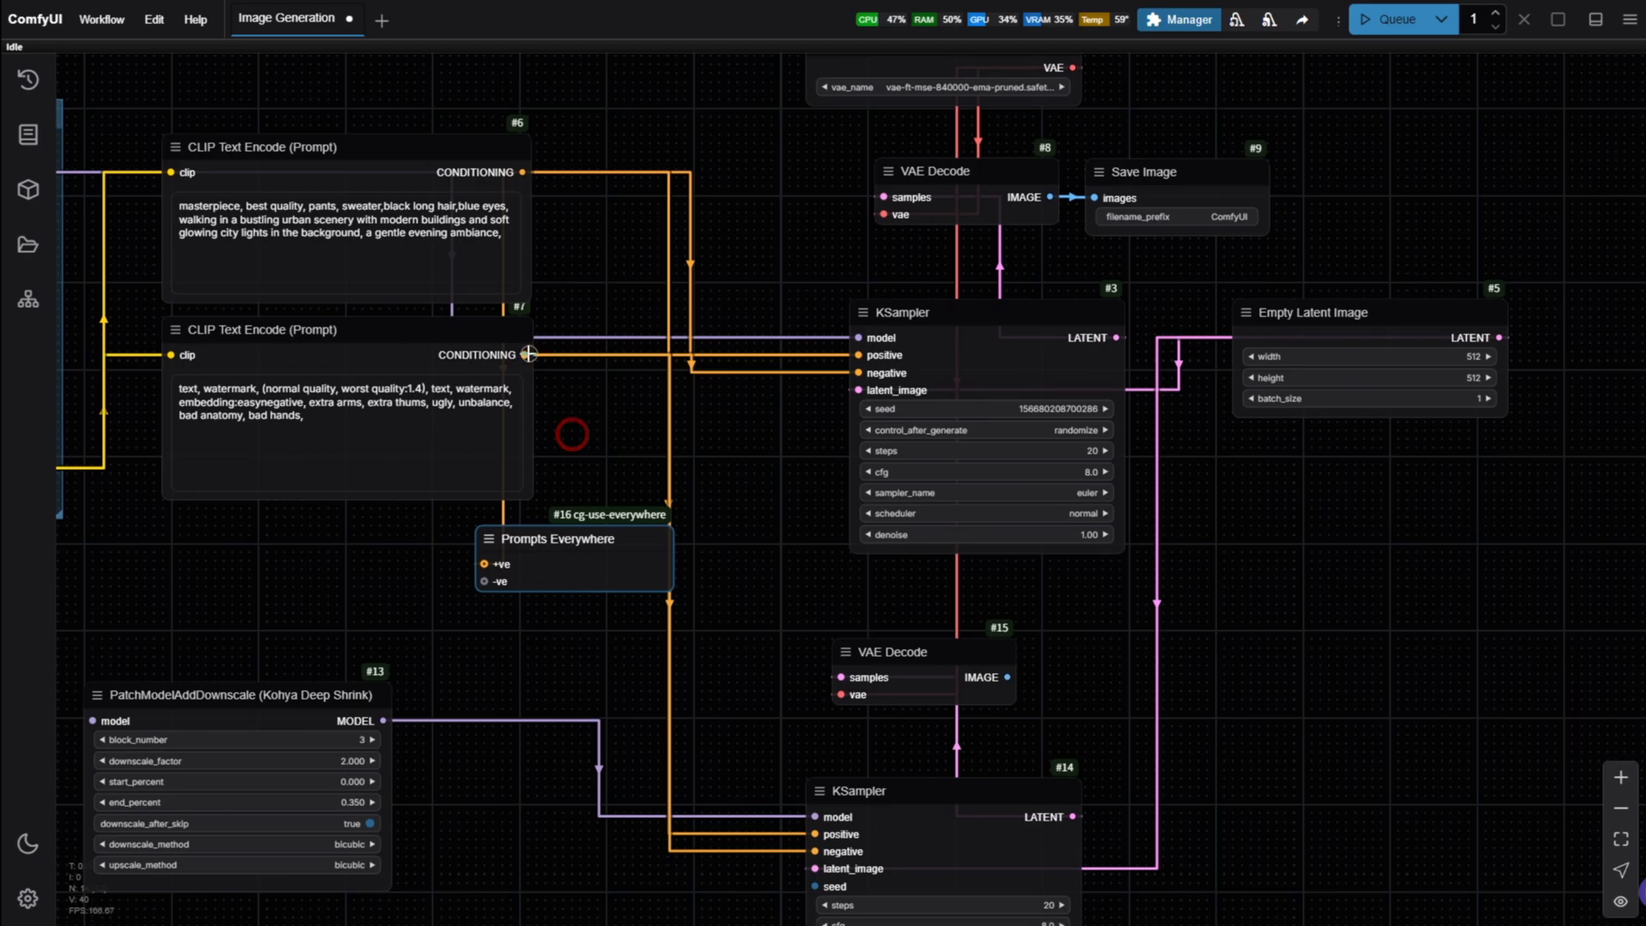
{"action": "left_click_drag", "start_coordinate": [525, 354], "coordinate": [485, 581]}
{"action": "left_click_drag", "start_coordinate": [537, 526], "coordinate": [673, 224]}
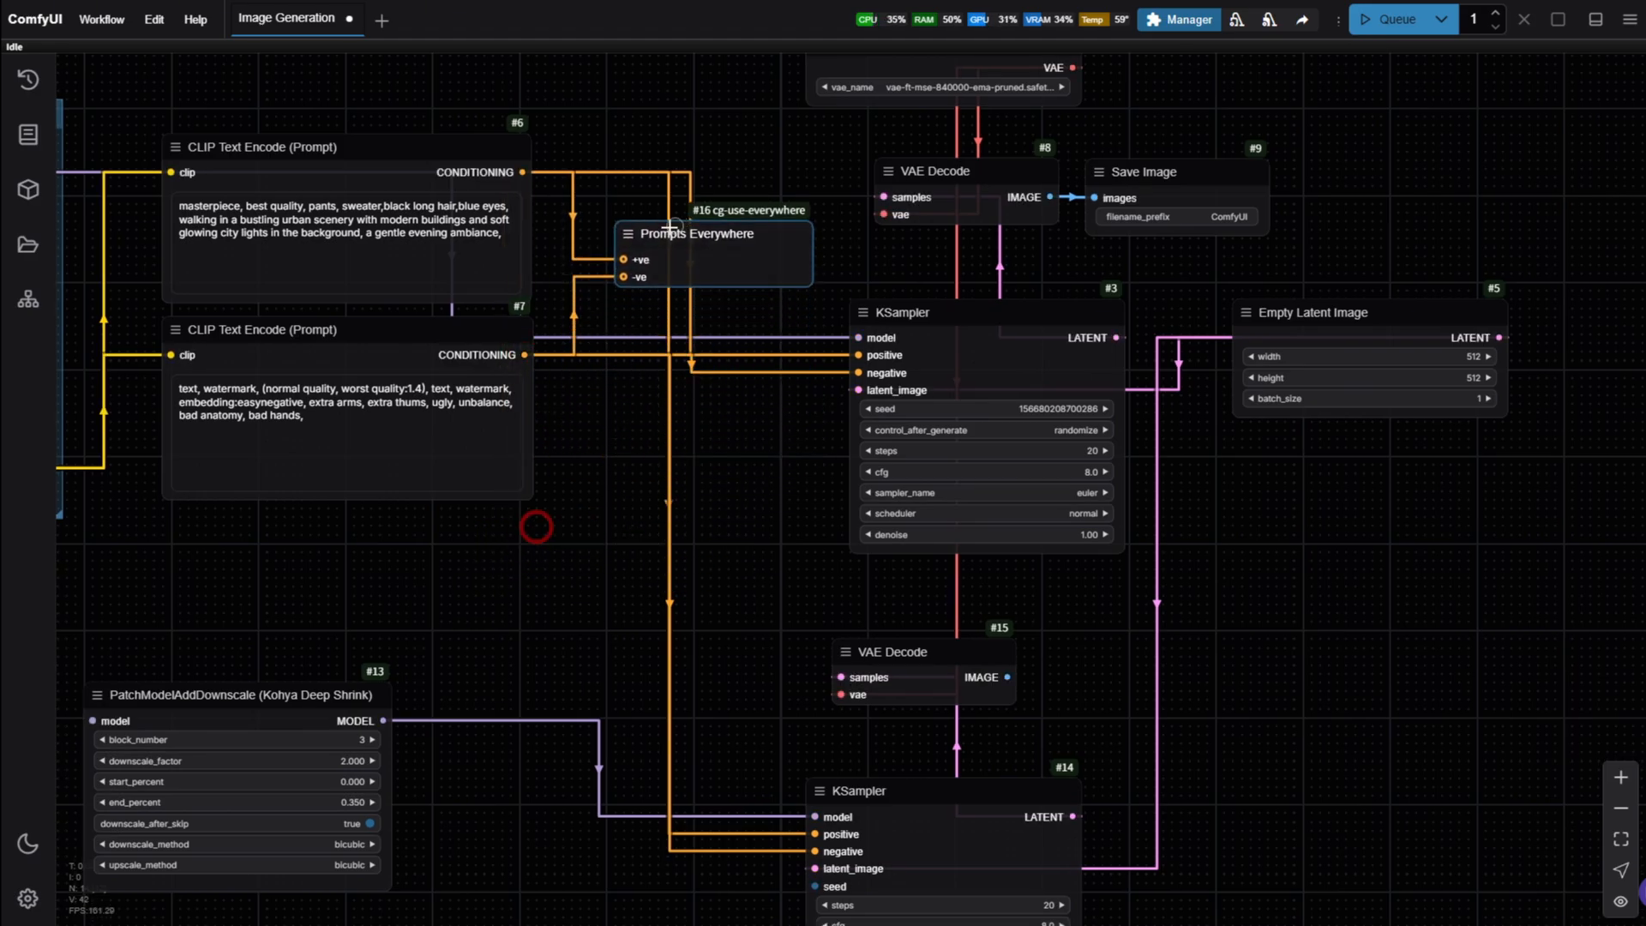
- Rename the upper text encode node as "CLIP Text Encode (Prompt) - 포지티브"
{"action": "left_click", "coordinate": [355, 147]}
{"action": "double_click", "coordinate": [355, 146]}
{"action": "left_click", "coordinate": [370, 148]}
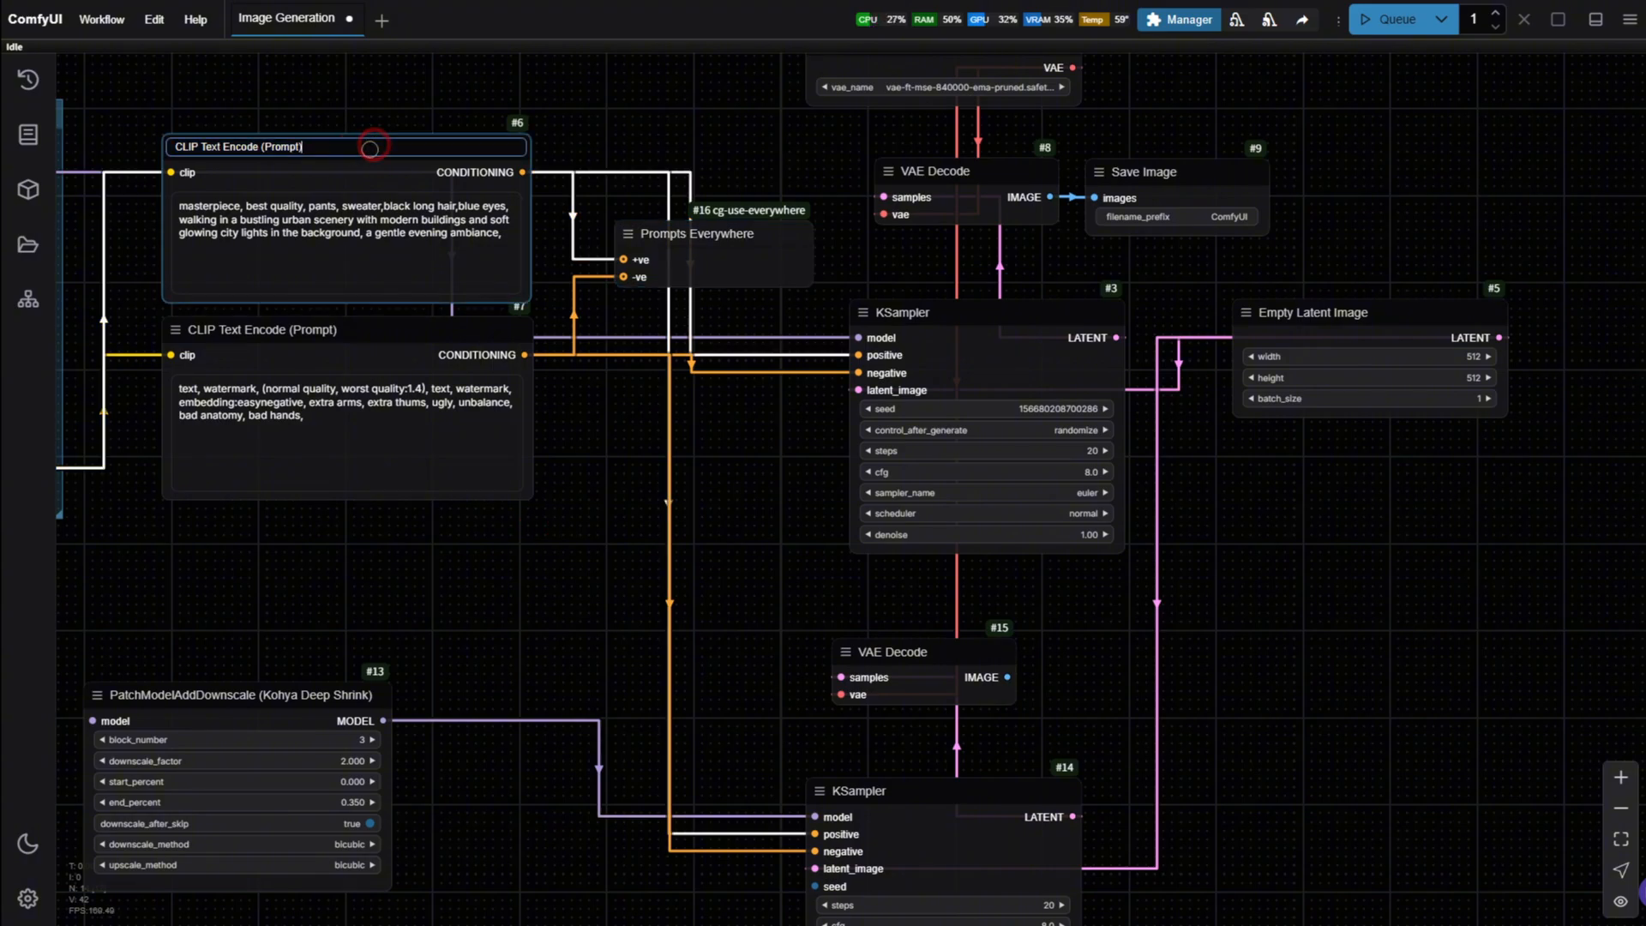
{"action": "type", "text": "- vh"}
{"action": "key", "text": "BackSpace"}
{"action": "key", "text": "BackSpace"}
{"action": "type", "text": "포지티브"}
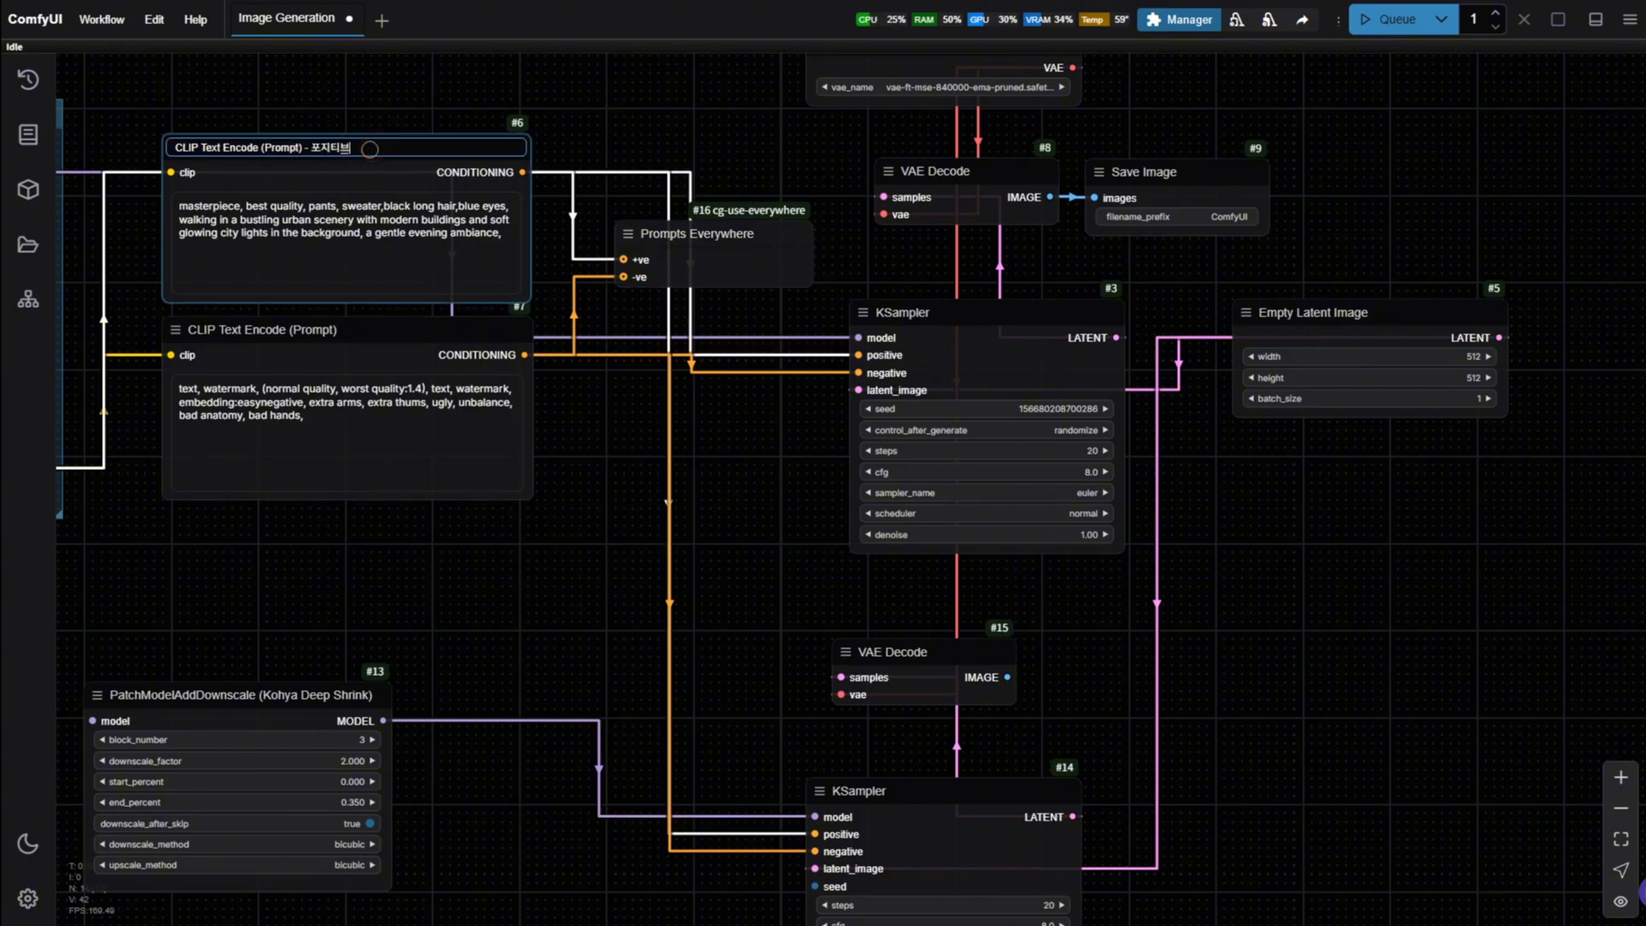
{"action": "key", "text": "Return"}
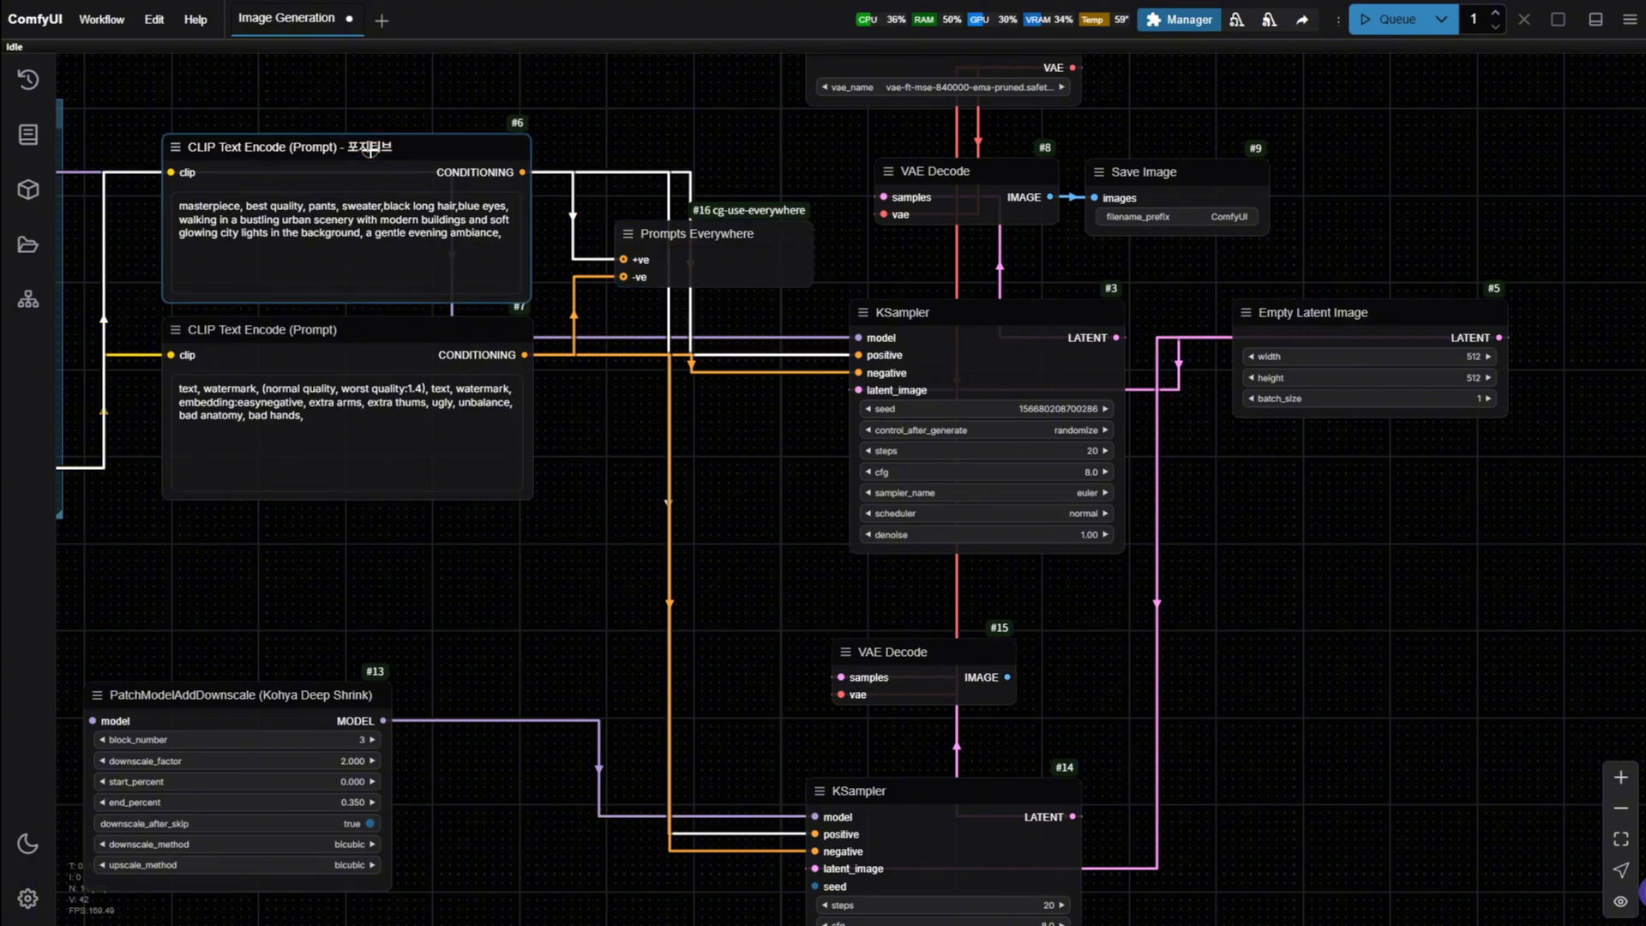
- Rename the lower text encode node as "CLIP Text Encode (Prompt) - 네거티브"
{"action": "double_click", "coordinate": [377, 326]}
{"action": "left_click", "coordinate": [343, 330]}
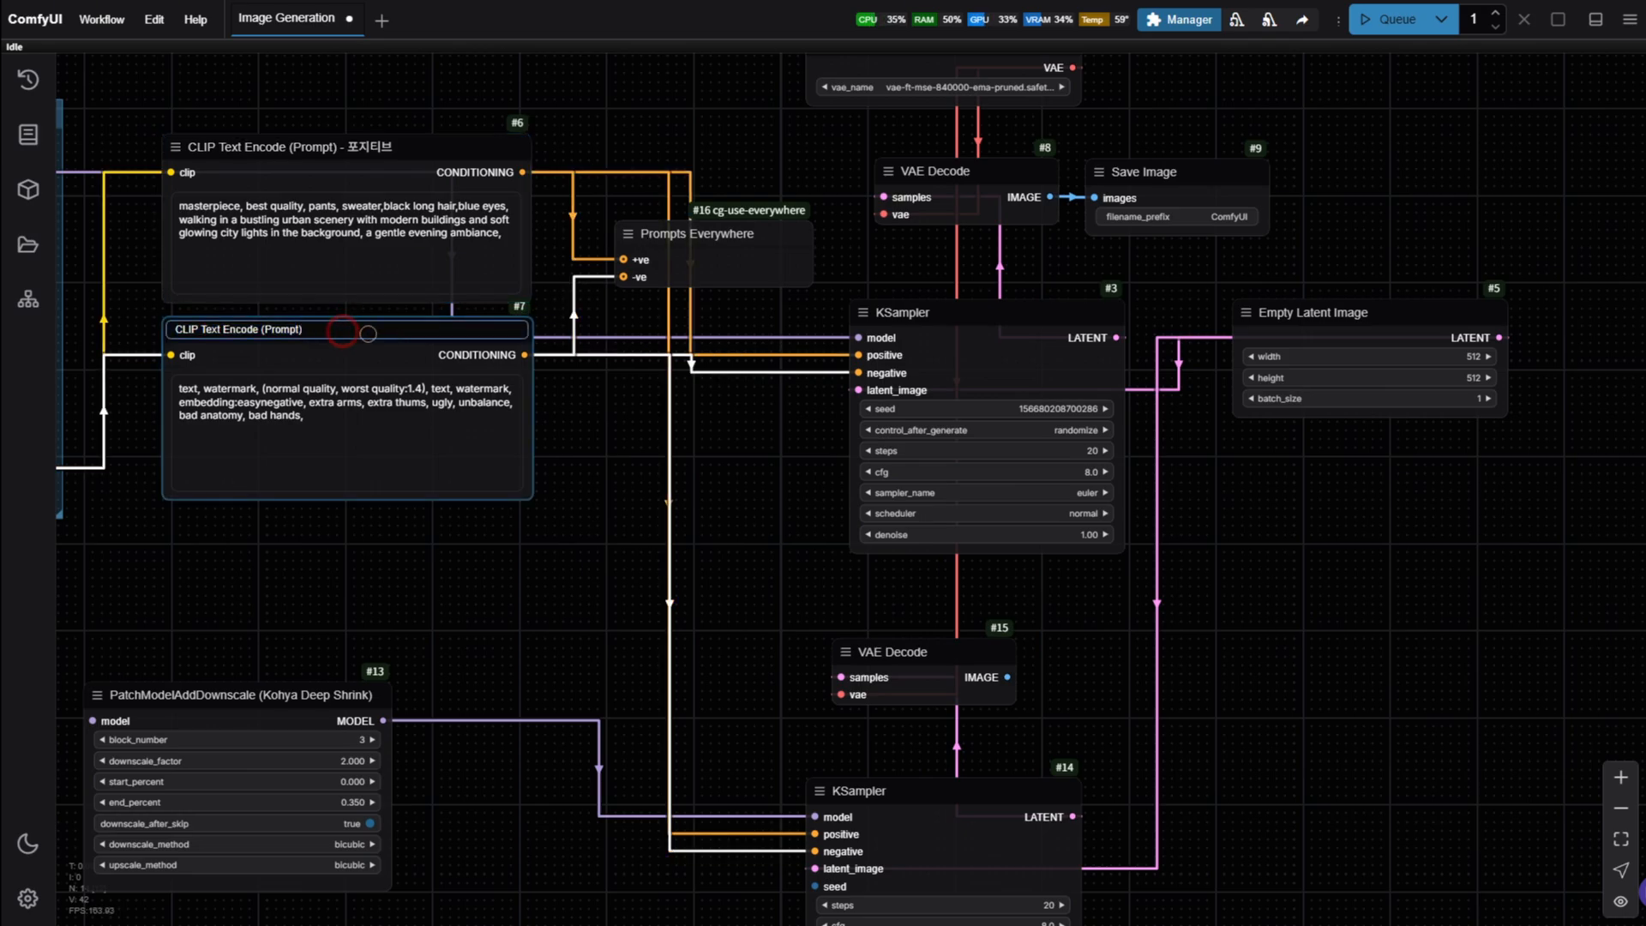
{"action": "type", "text": "네거티브"}
{"action": "key", "text": "Return"}
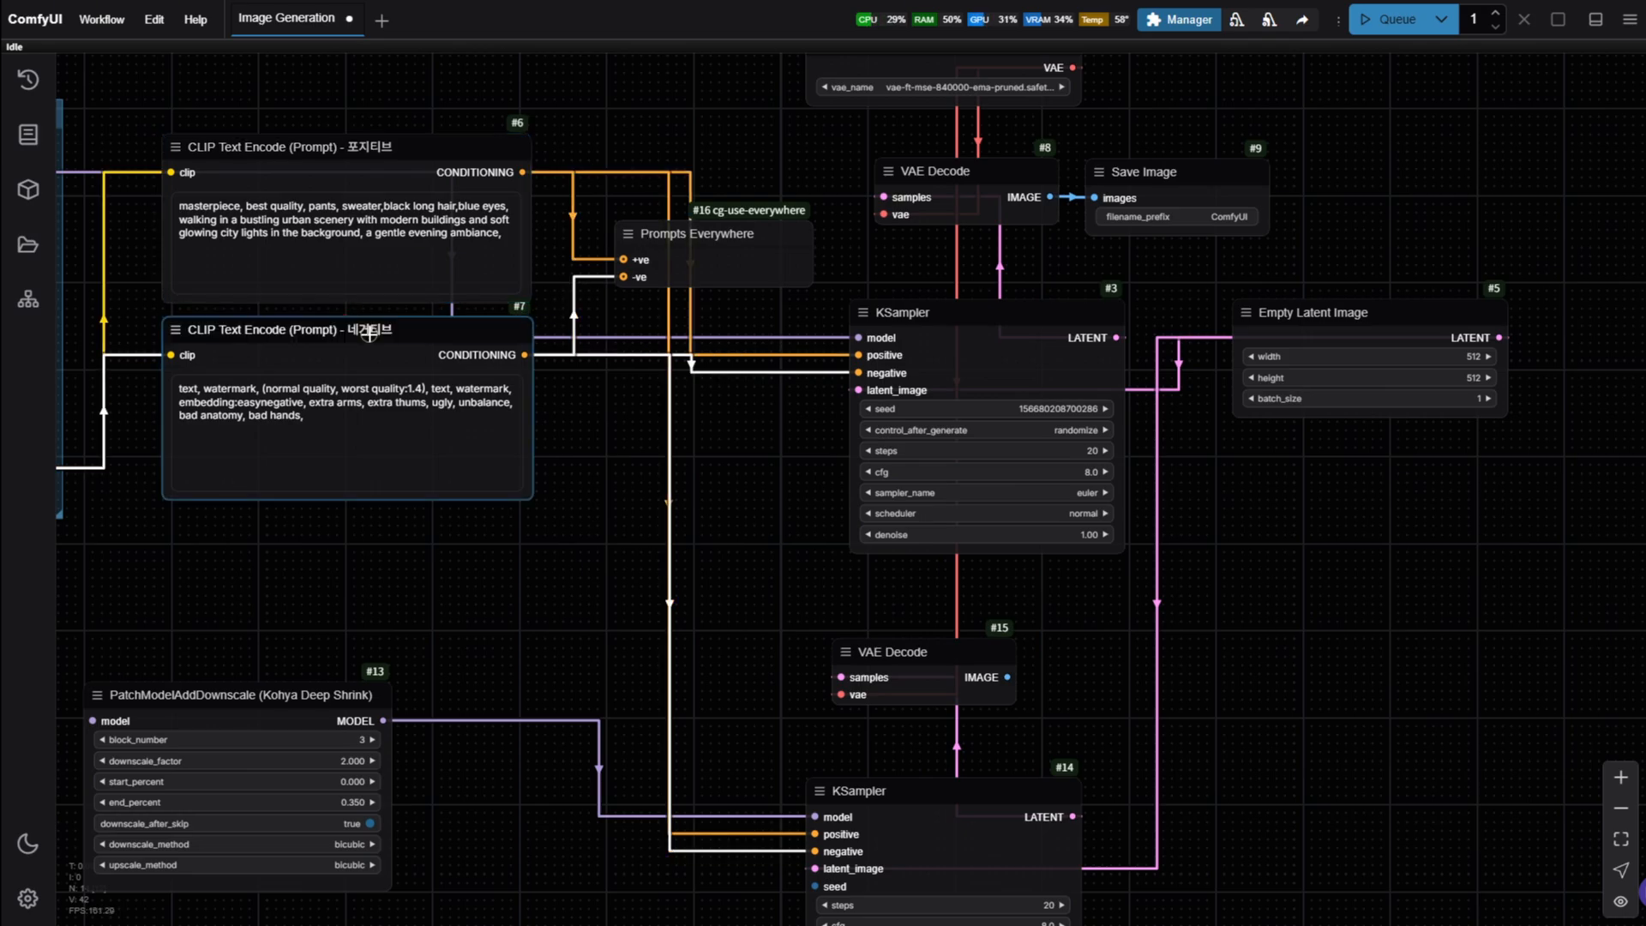
- Move the Prompts Everywhere node below the negative prompt node
{"action": "left_click_drag", "start_coordinate": [738, 246], "coordinate": [452, 533]}
{"action": "left_click_drag", "start_coordinate": [617, 483], "coordinate": [520, 493]}
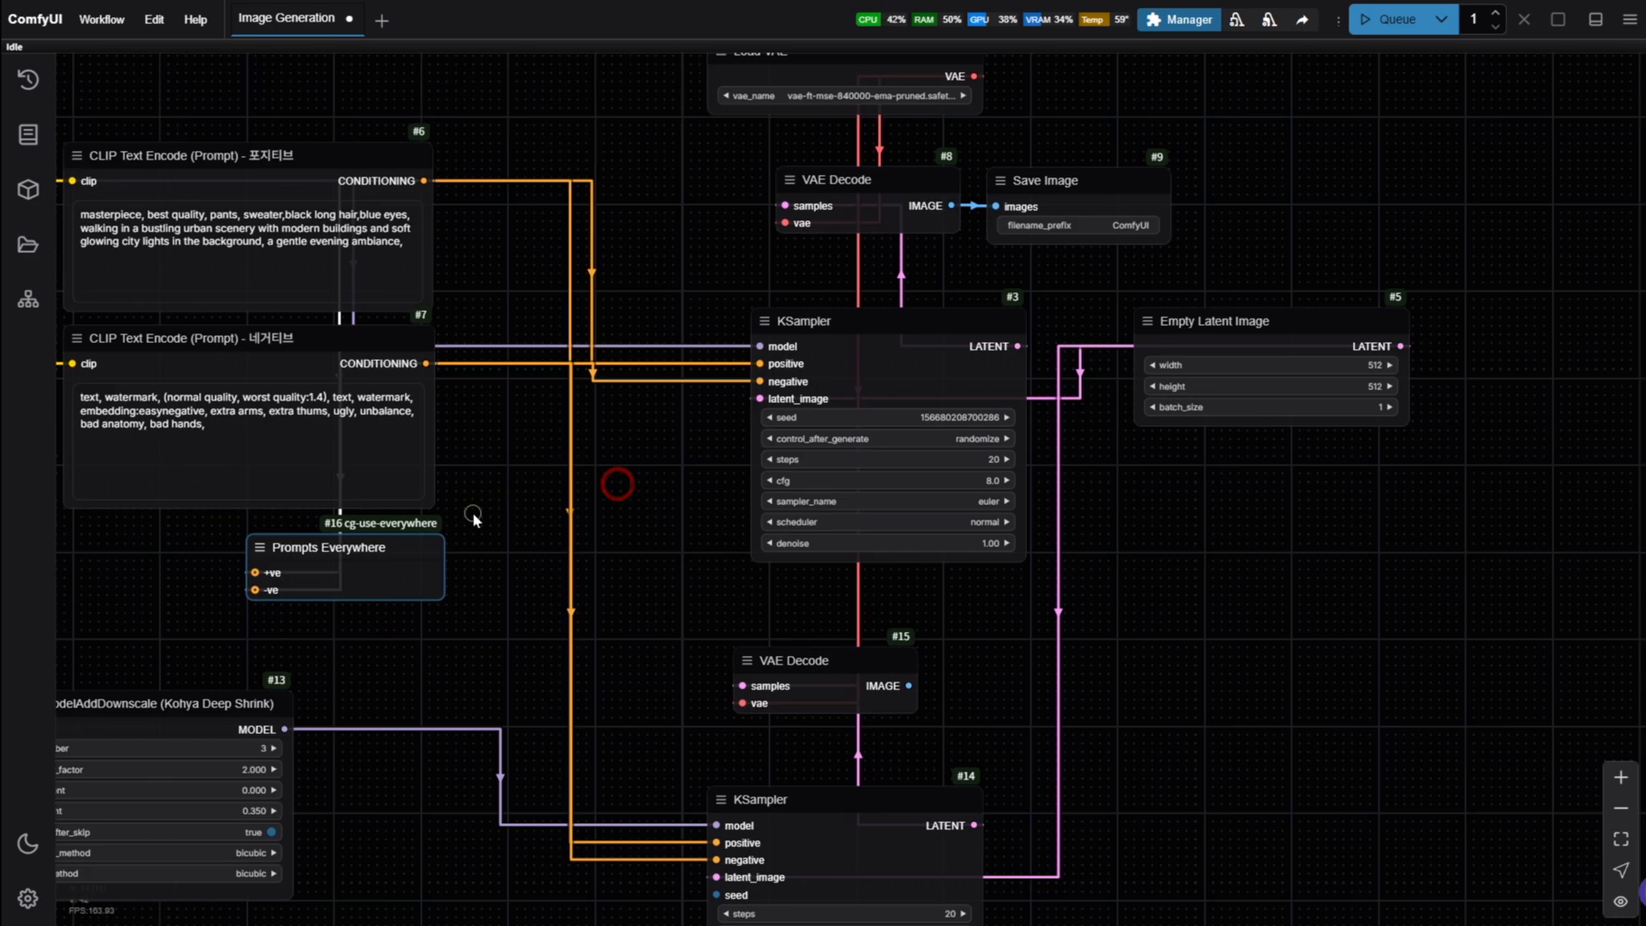
{"action": "left_click_drag", "start_coordinate": [657, 465], "coordinate": [616, 490]}
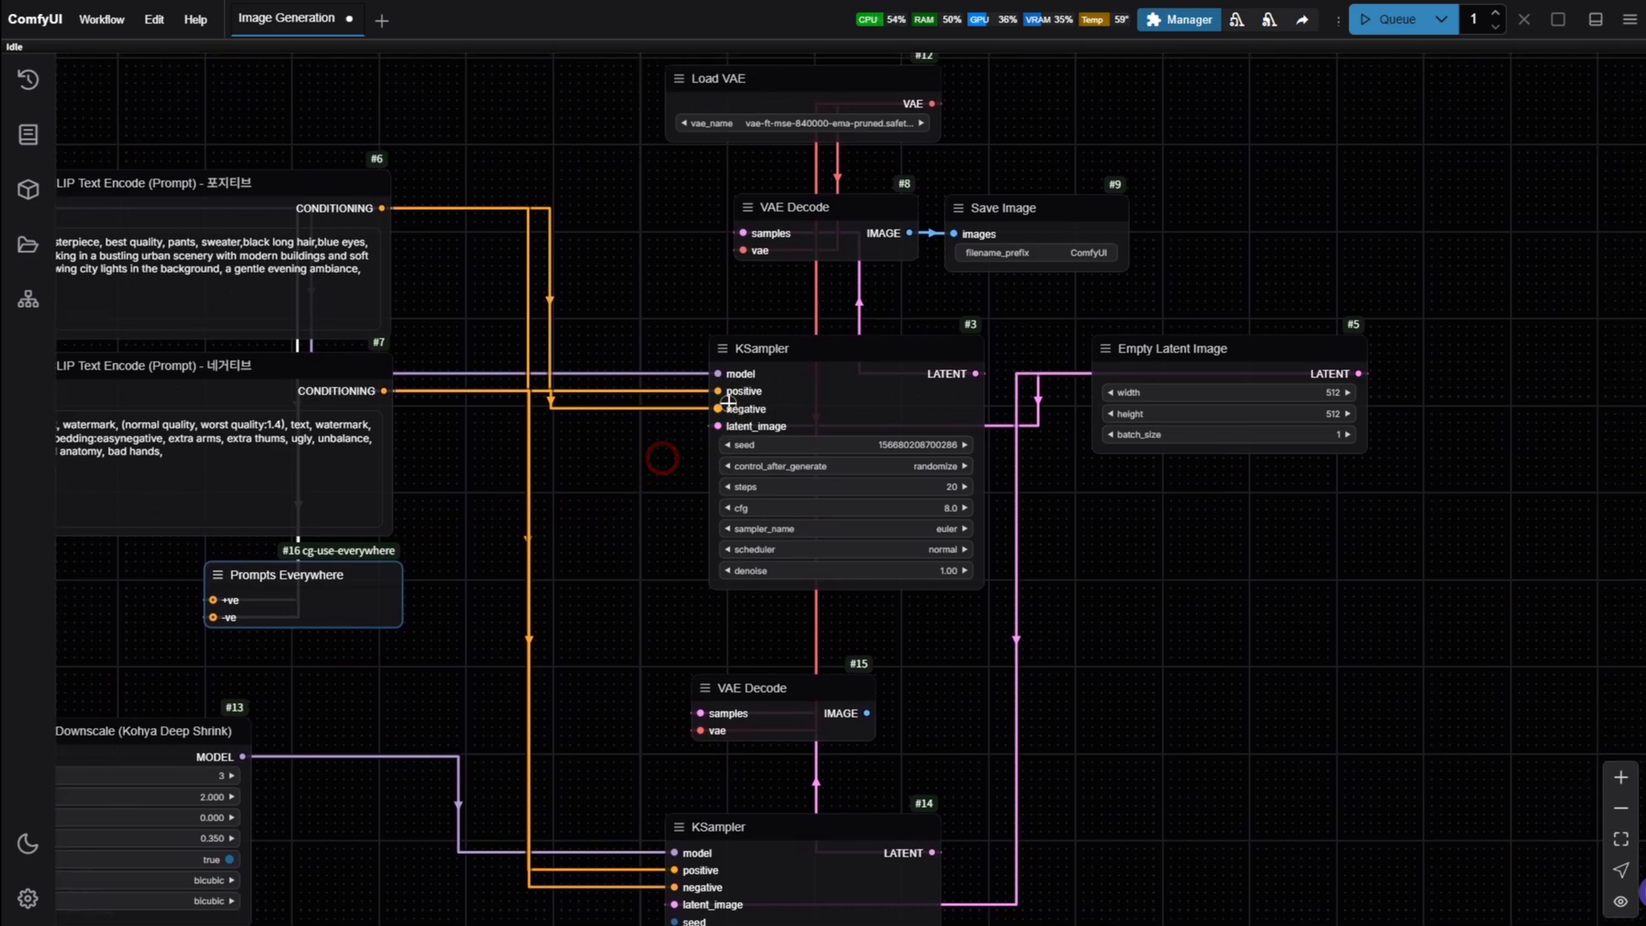
- Remove the direct links from the original KSampler's positive and negative inputs
{"action": "left_click_drag", "start_coordinate": [725, 392], "coordinate": [648, 470]}
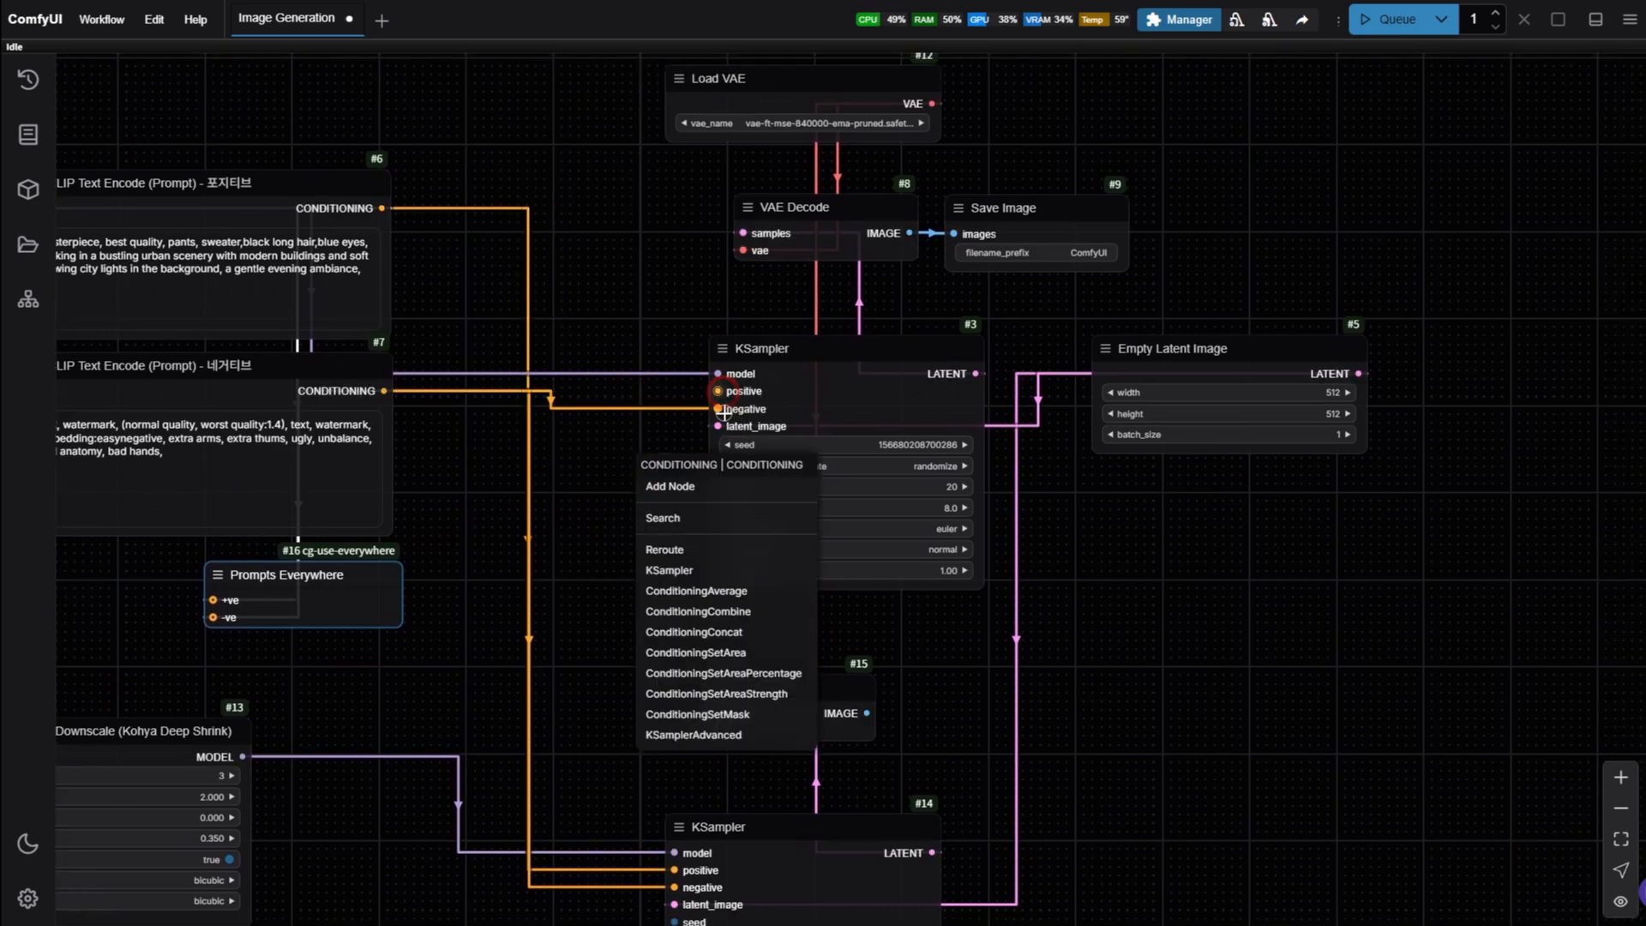
{"action": "left_click_drag", "start_coordinate": [725, 413], "coordinate": [598, 512]}
{"action": "left_click", "coordinate": [610, 588]}
{"action": "scroll", "coordinate": [632, 478], "scroll_direction": "up", "scroll_amount": 4}
{"action": "scroll", "coordinate": [636, 476], "scroll_direction": "up", "scroll_amount": 2}
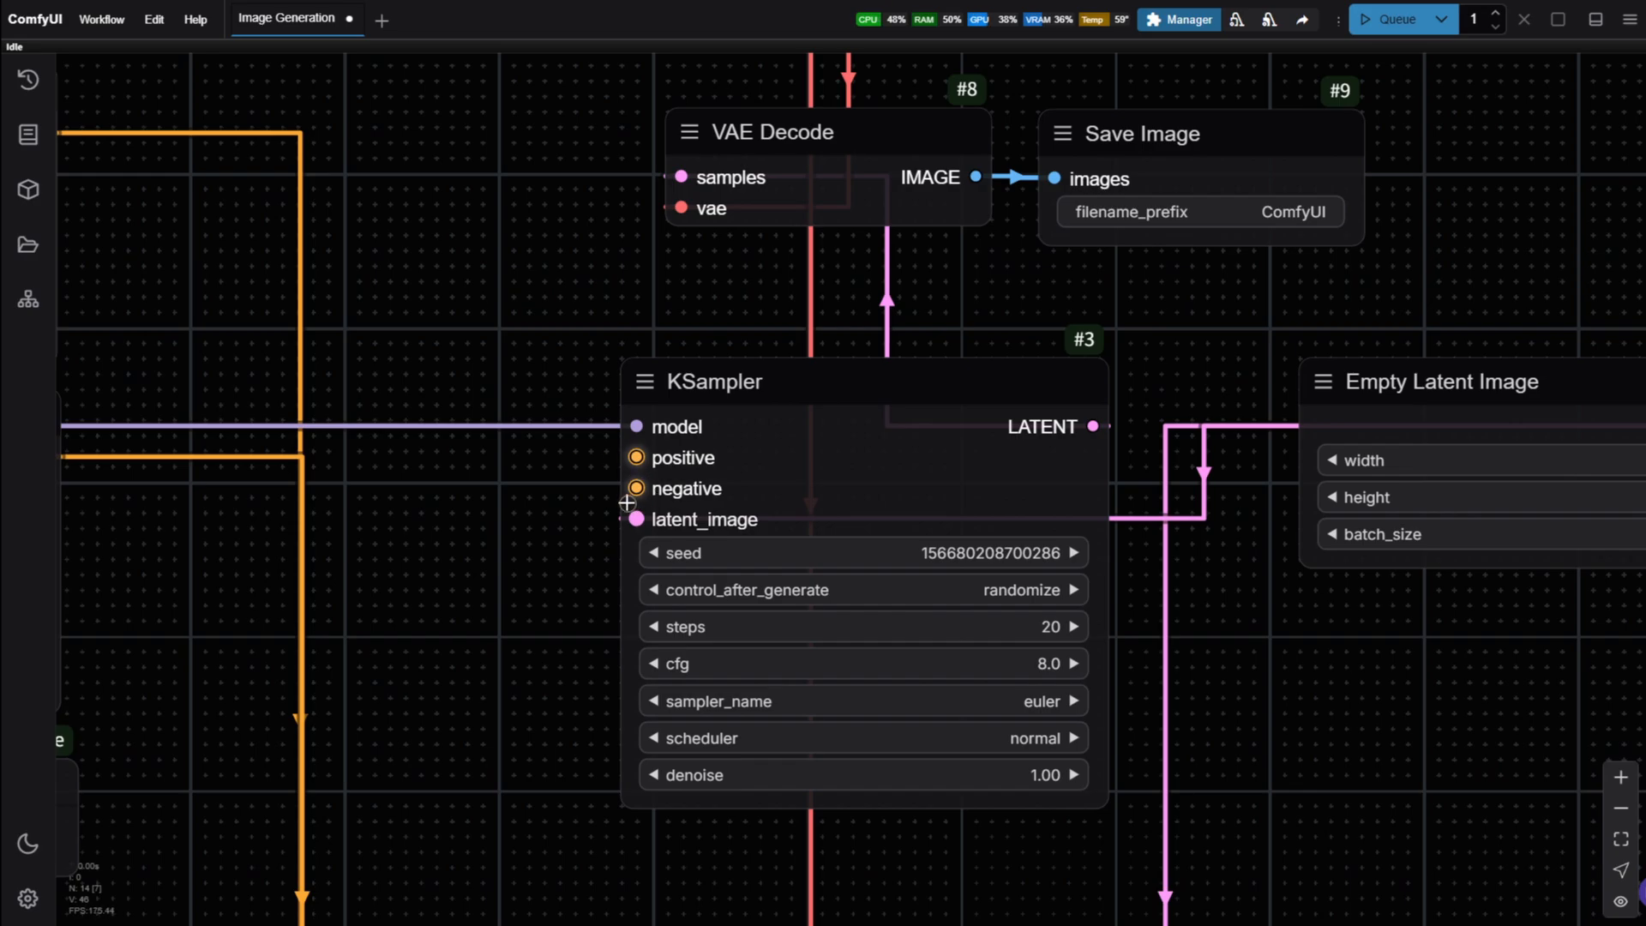
- Remove the direct links from the lower KSampler's positive and negative inputs
{"action": "scroll", "coordinate": [501, 645], "scroll_direction": "down", "scroll_amount": 8}
{"action": "left_click_drag", "start_coordinate": [475, 709], "coordinate": [516, 450]}
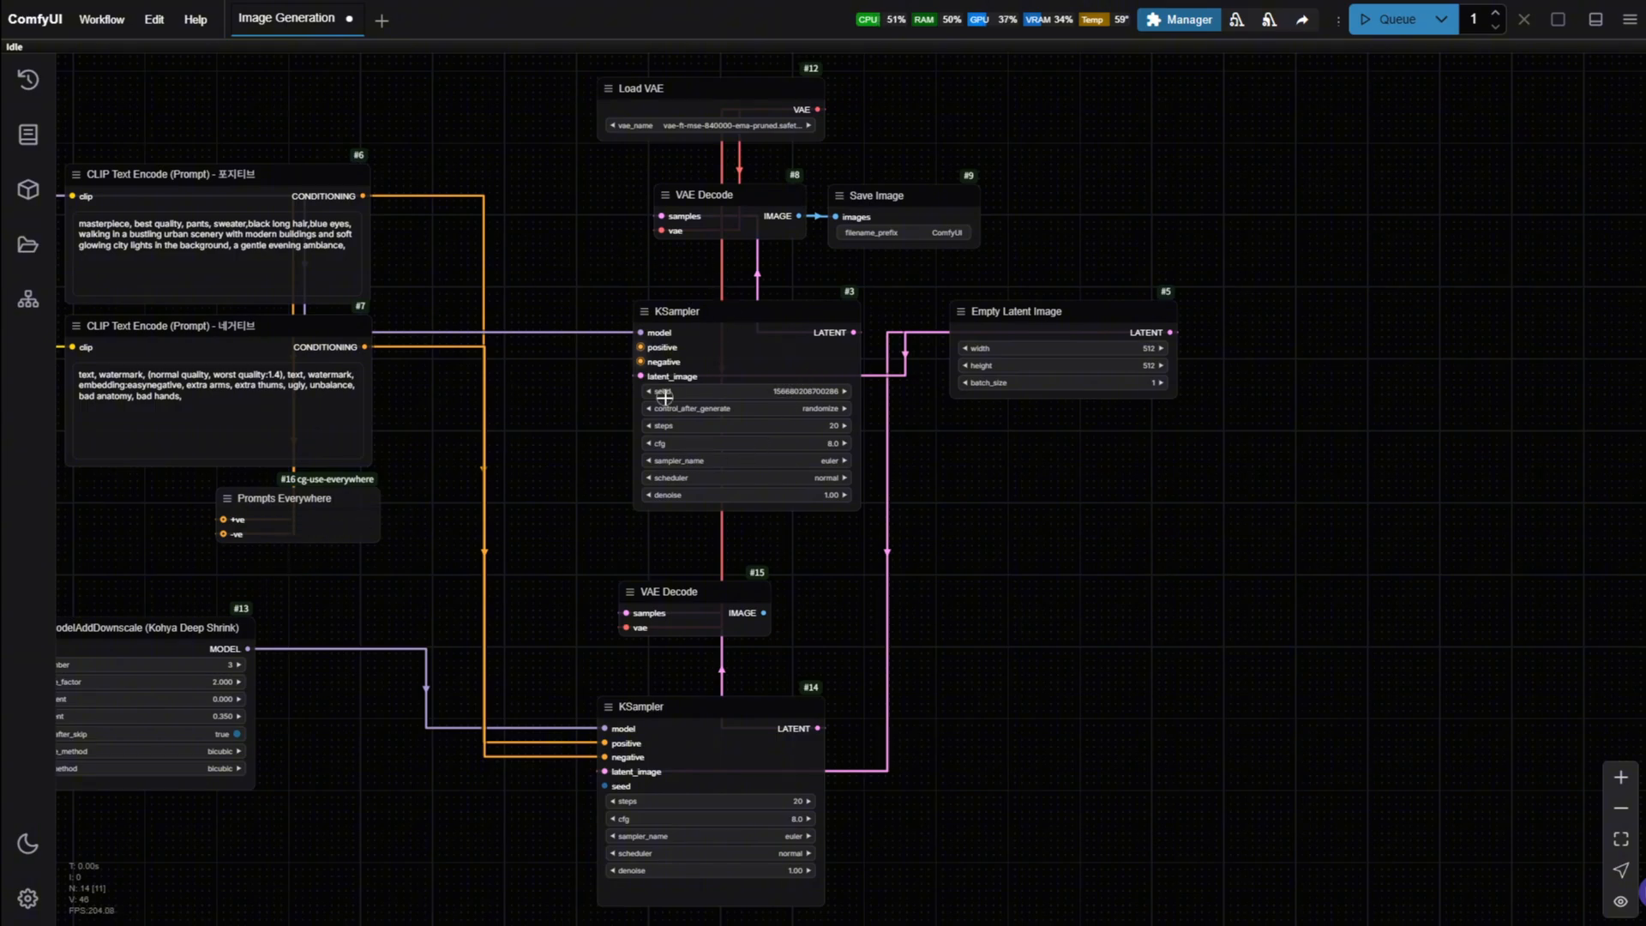
{"action": "left_click_drag", "start_coordinate": [561, 510], "coordinate": [644, 379]}
{"action": "scroll", "coordinate": [632, 456], "scroll_direction": "up", "scroll_amount": 3}
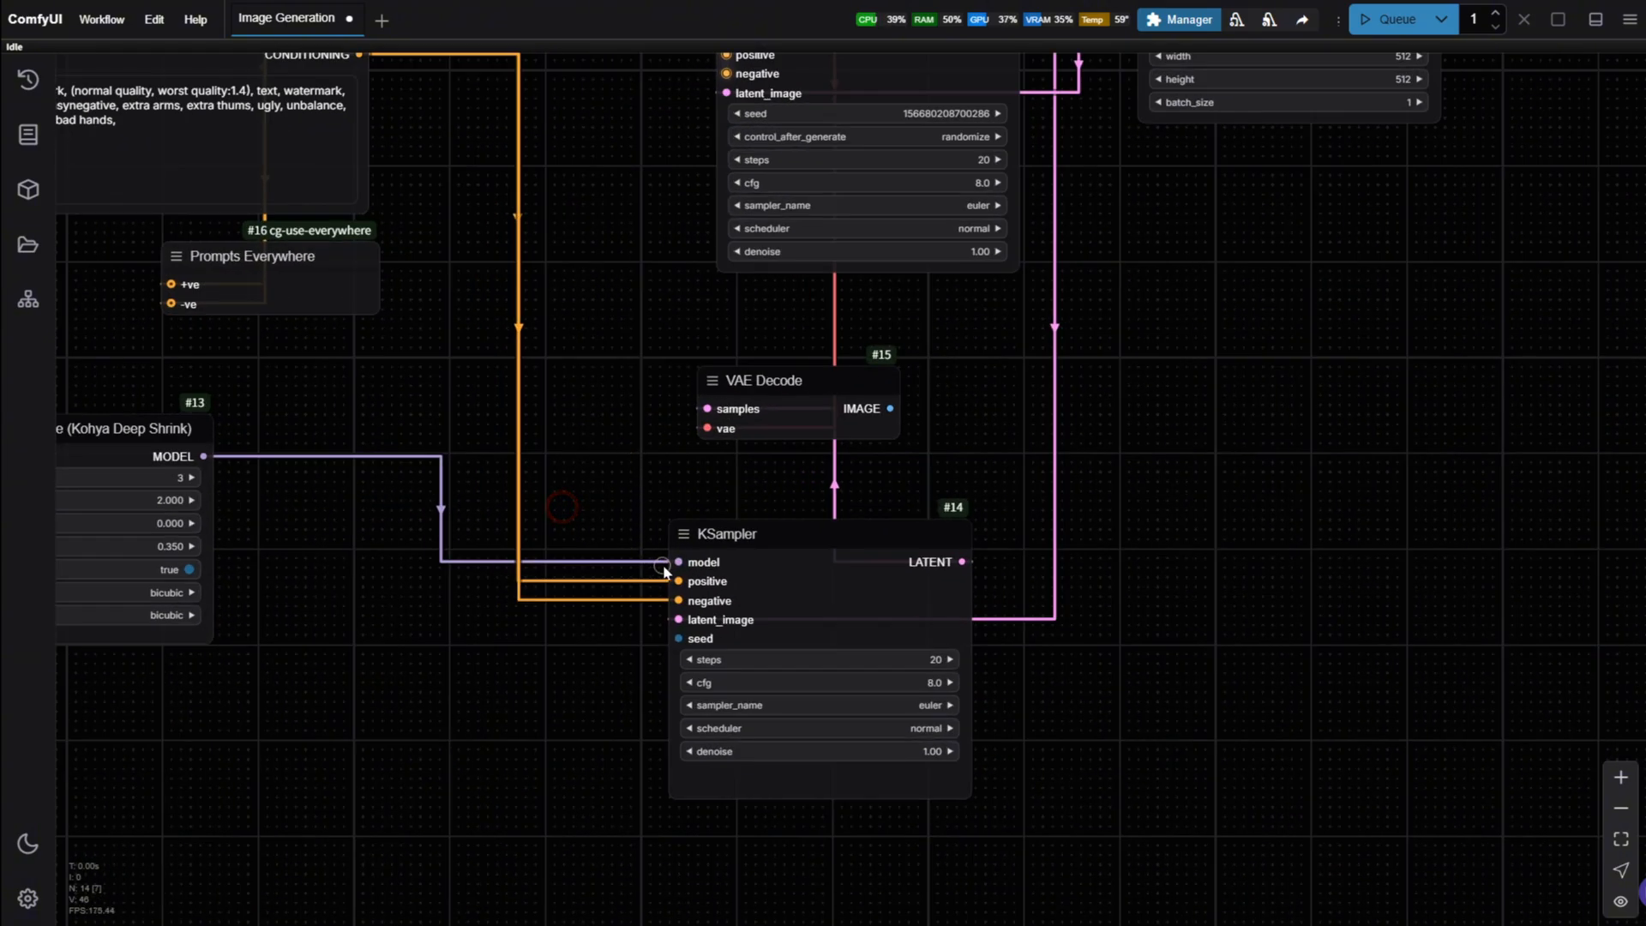
{"action": "left_click_drag", "start_coordinate": [675, 581], "coordinate": [592, 471]}
{"action": "left_click", "coordinate": [511, 698]}
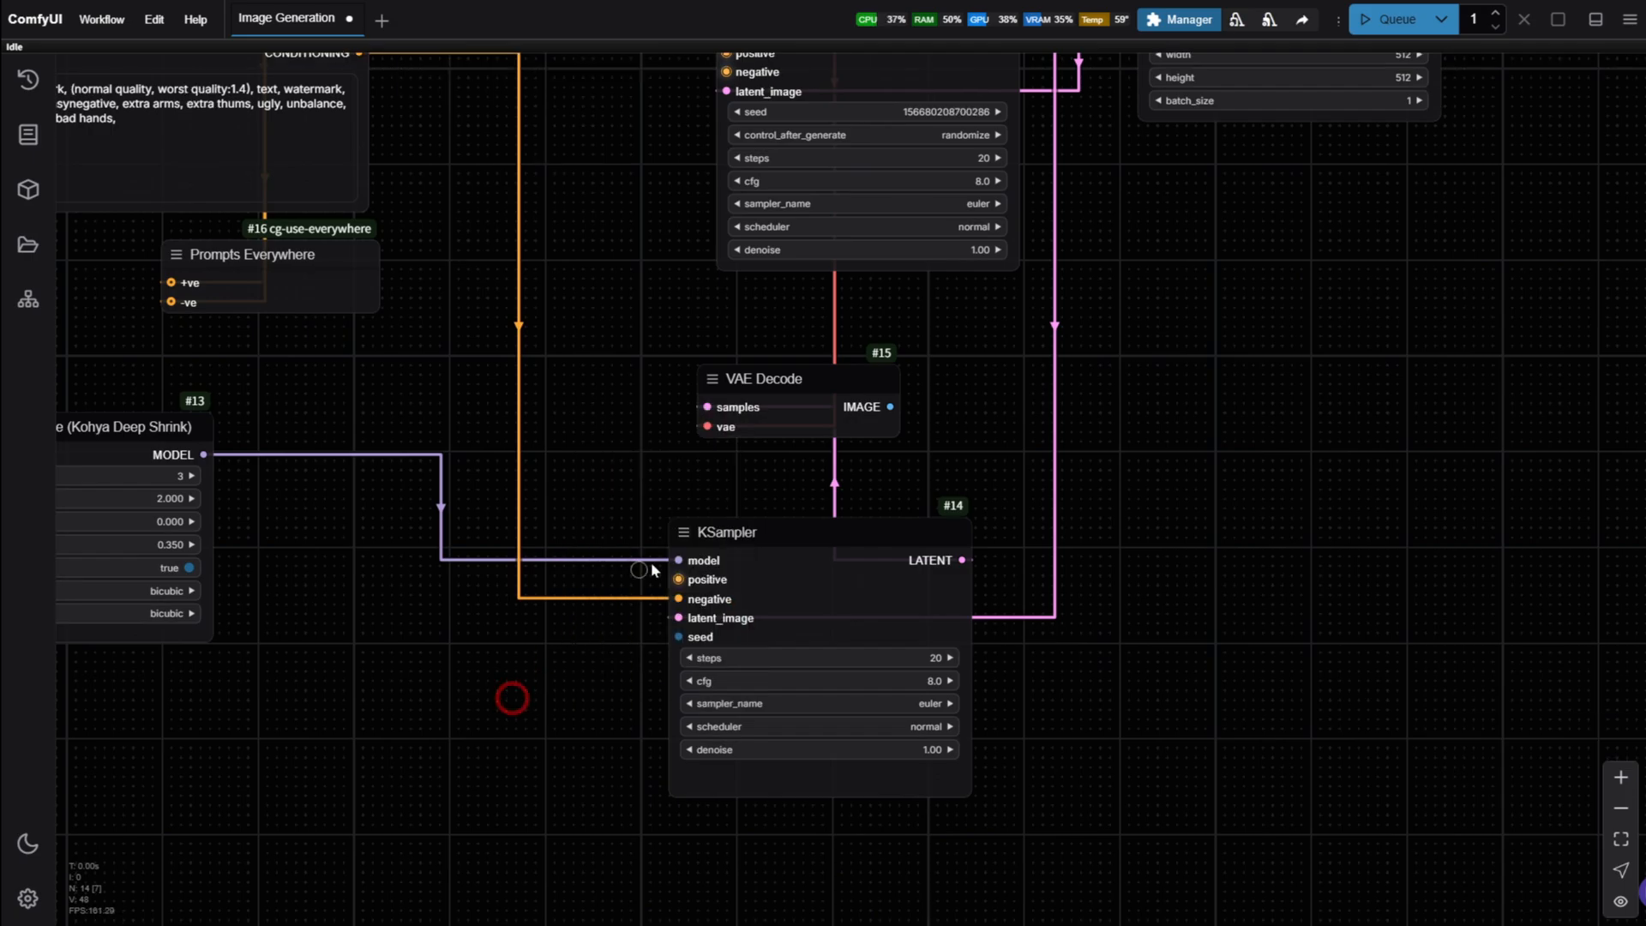
{"action": "left_click_drag", "start_coordinate": [678, 599], "coordinate": [483, 376]}
{"action": "left_click", "coordinate": [610, 218]}
- Rename the upper KSampler node as "KSampler - 오리지널"
{"action": "left_click_drag", "start_coordinate": [609, 217], "coordinate": [361, 524]}
{"action": "double_click", "coordinate": [589, 312]}
{"action": "left_click", "coordinate": [588, 312]}
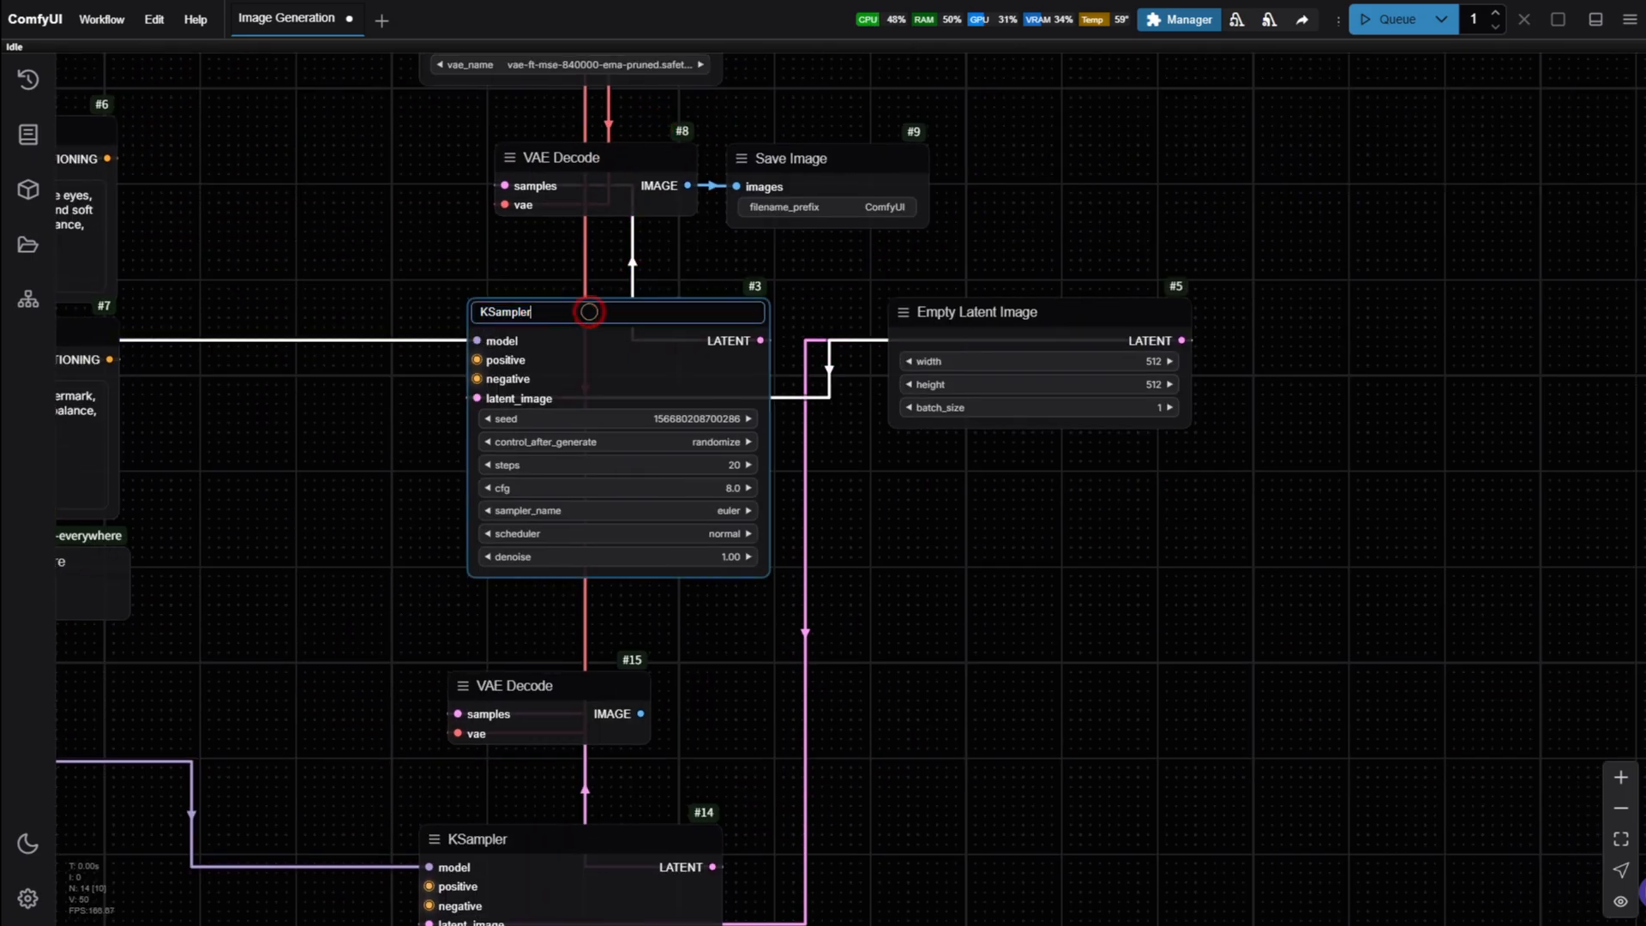
{"action": "type", "text": "-외리지널"}
{"action": "key", "text": "Return"}
- Rename the lower KSampler node as "KSampler - Deep Shrink"
{"action": "left_click_drag", "start_coordinate": [368, 562], "coordinate": [371, 361]}
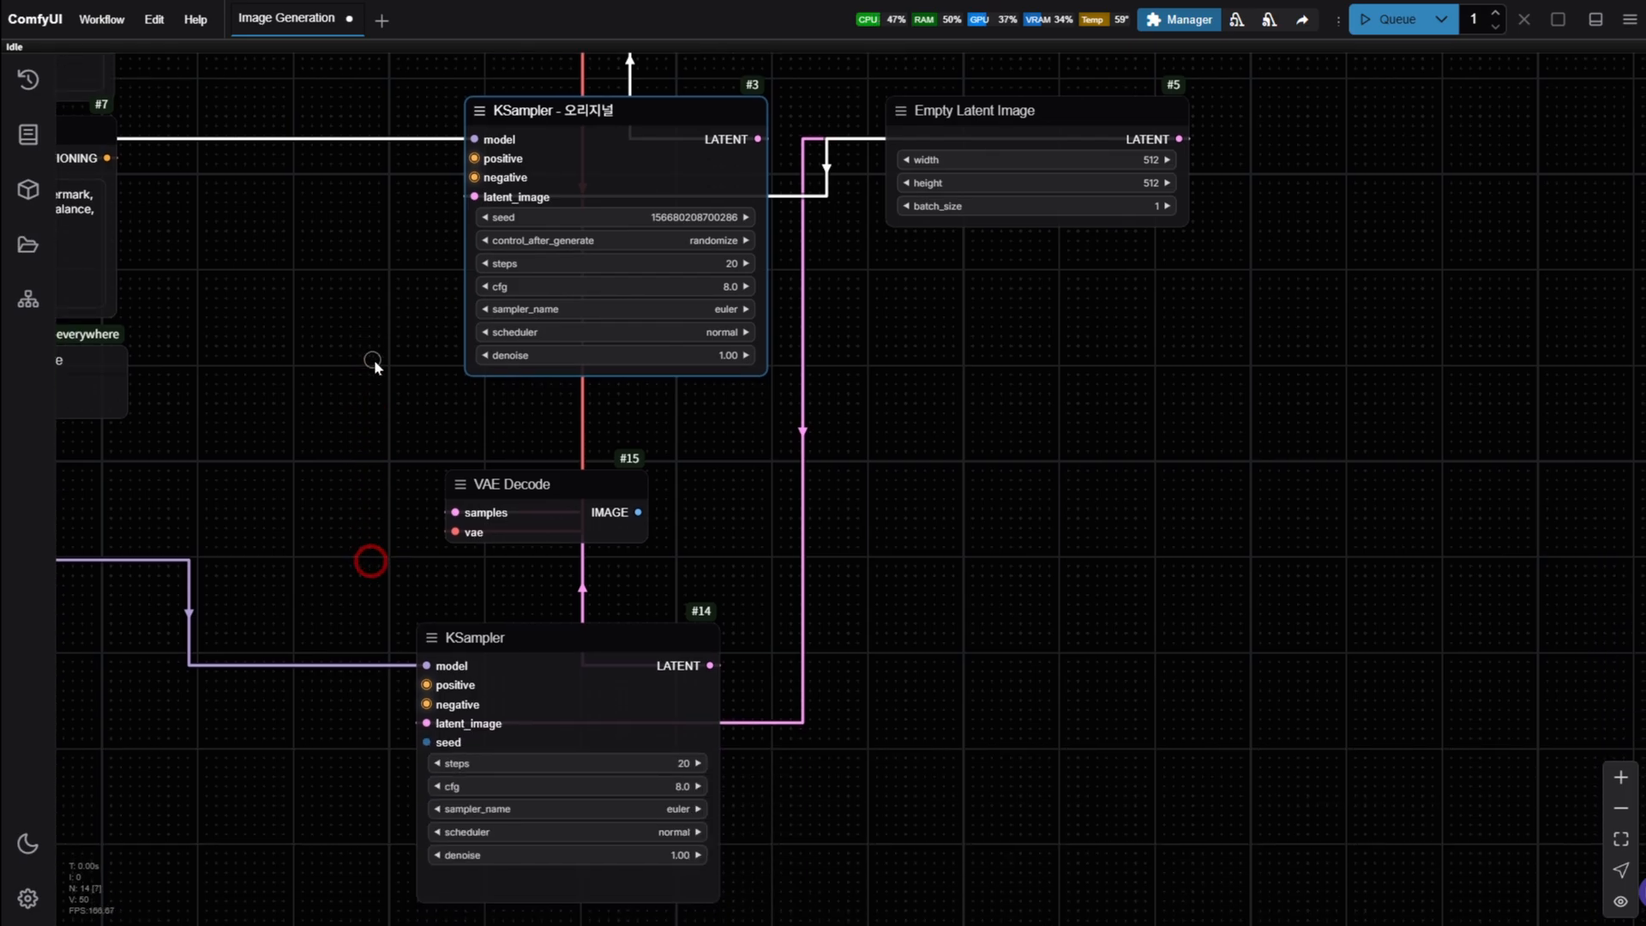
{"action": "double_click", "coordinate": [536, 638]}
{"action": "left_click", "coordinate": [557, 638]}
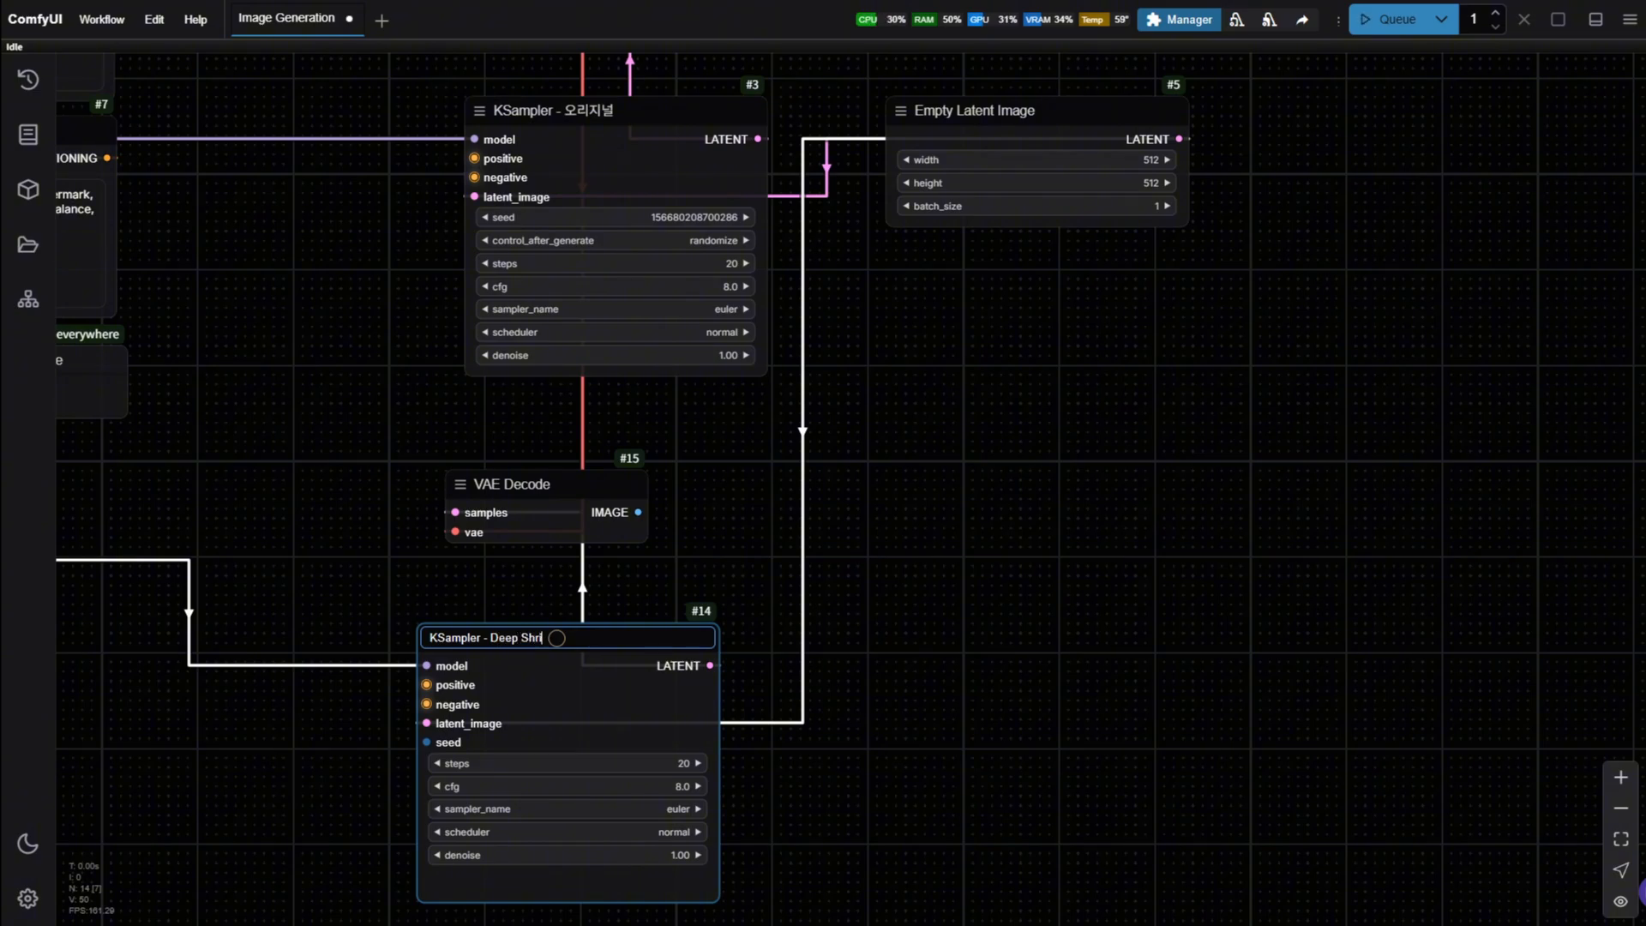
{"action": "key", "text": "Return"}
- Move the second branch's VAE Decode node to the right of the Deep Shrink KSampler
{"action": "scroll", "coordinate": [463, 600], "scroll_direction": "down", "scroll_amount": 3}
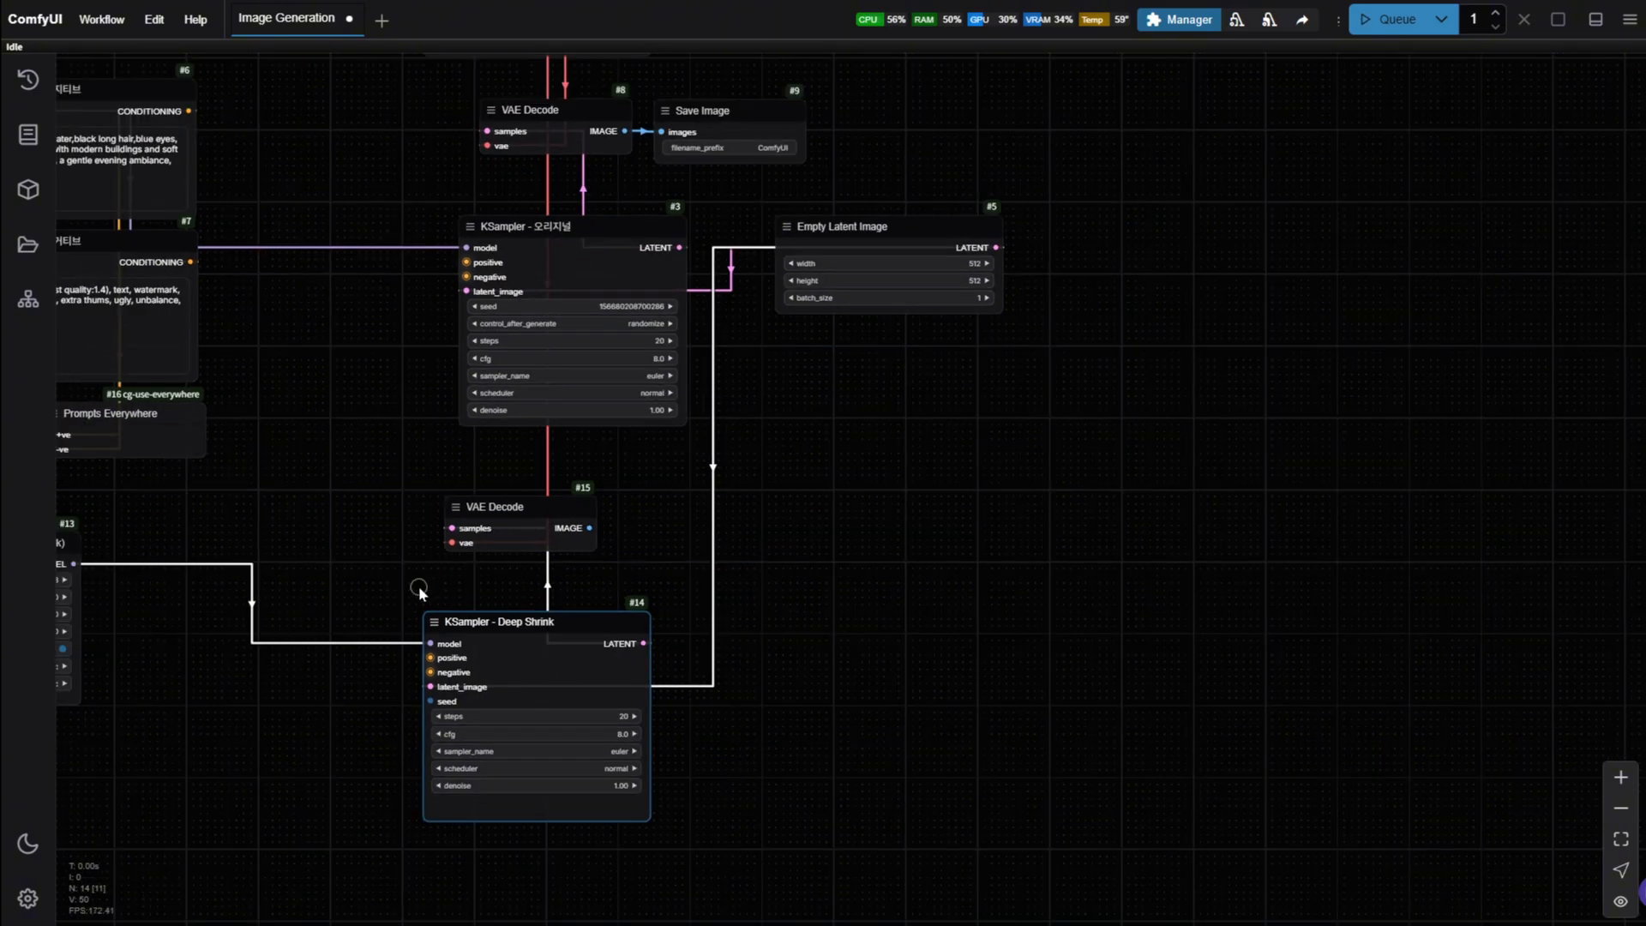
{"action": "left_click_drag", "start_coordinate": [352, 502], "coordinate": [729, 514]}
{"action": "left_click_drag", "start_coordinate": [873, 536], "coordinate": [1289, 650]}
{"action": "left_click_drag", "start_coordinate": [913, 648], "coordinate": [879, 580]}
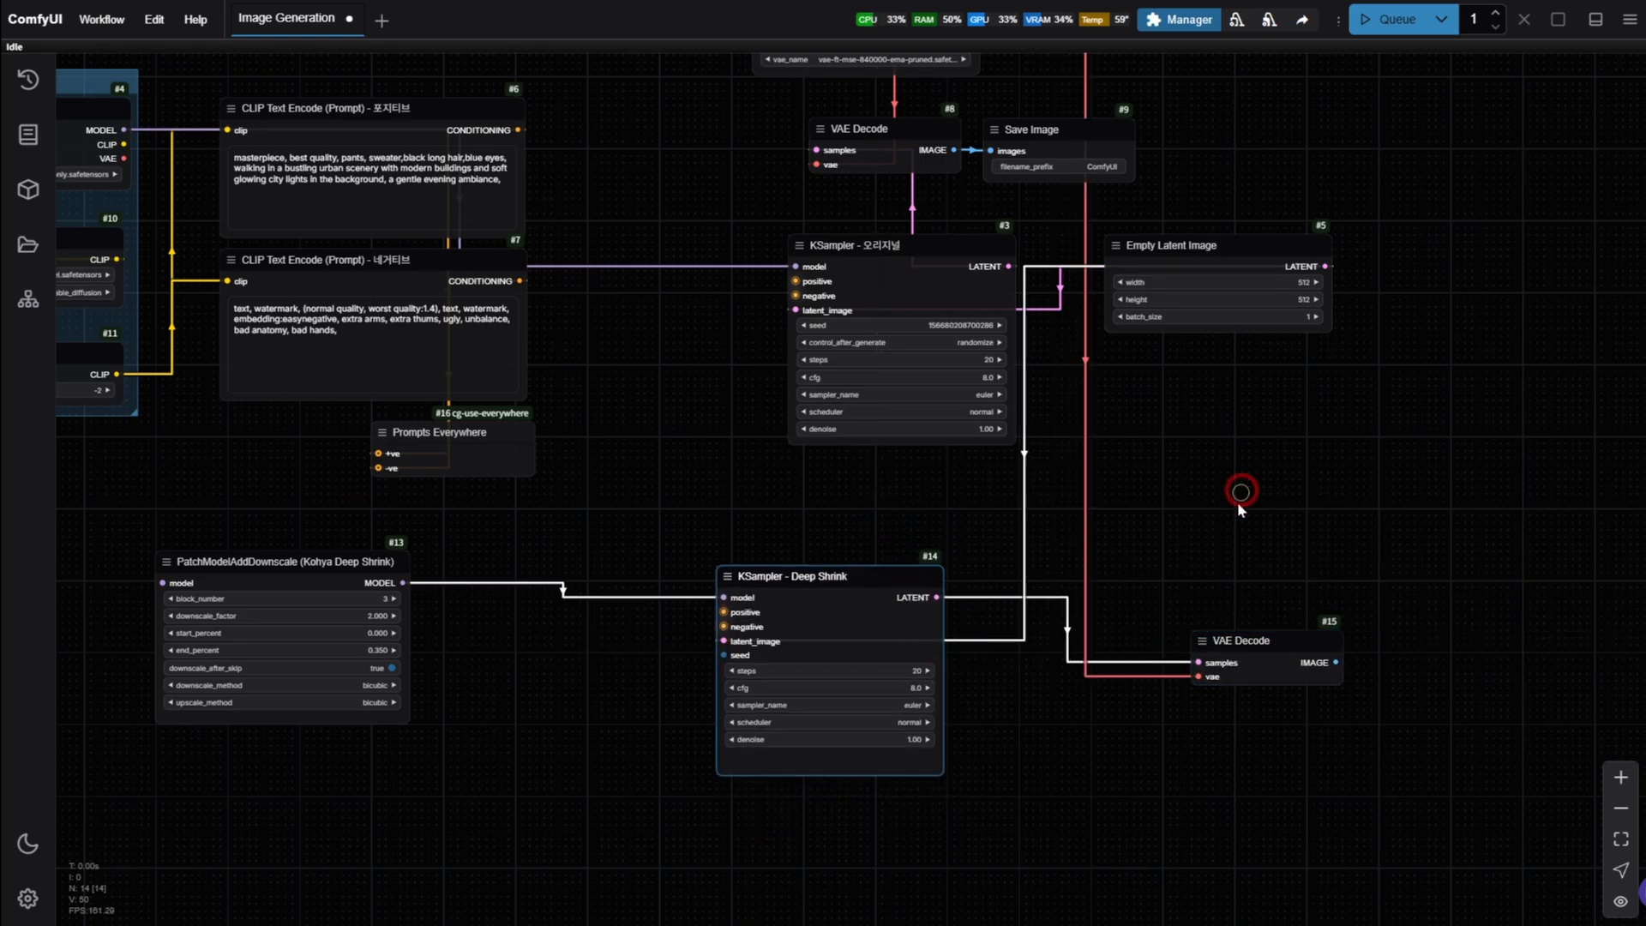
- Move the original KSampler closer above the Deep Shrink KSampler and place its VAE Decode node to its right
{"action": "left_click_drag", "start_coordinate": [1241, 488], "coordinate": [1178, 632]}
{"action": "left_click_drag", "start_coordinate": [871, 404], "coordinate": [786, 498]}
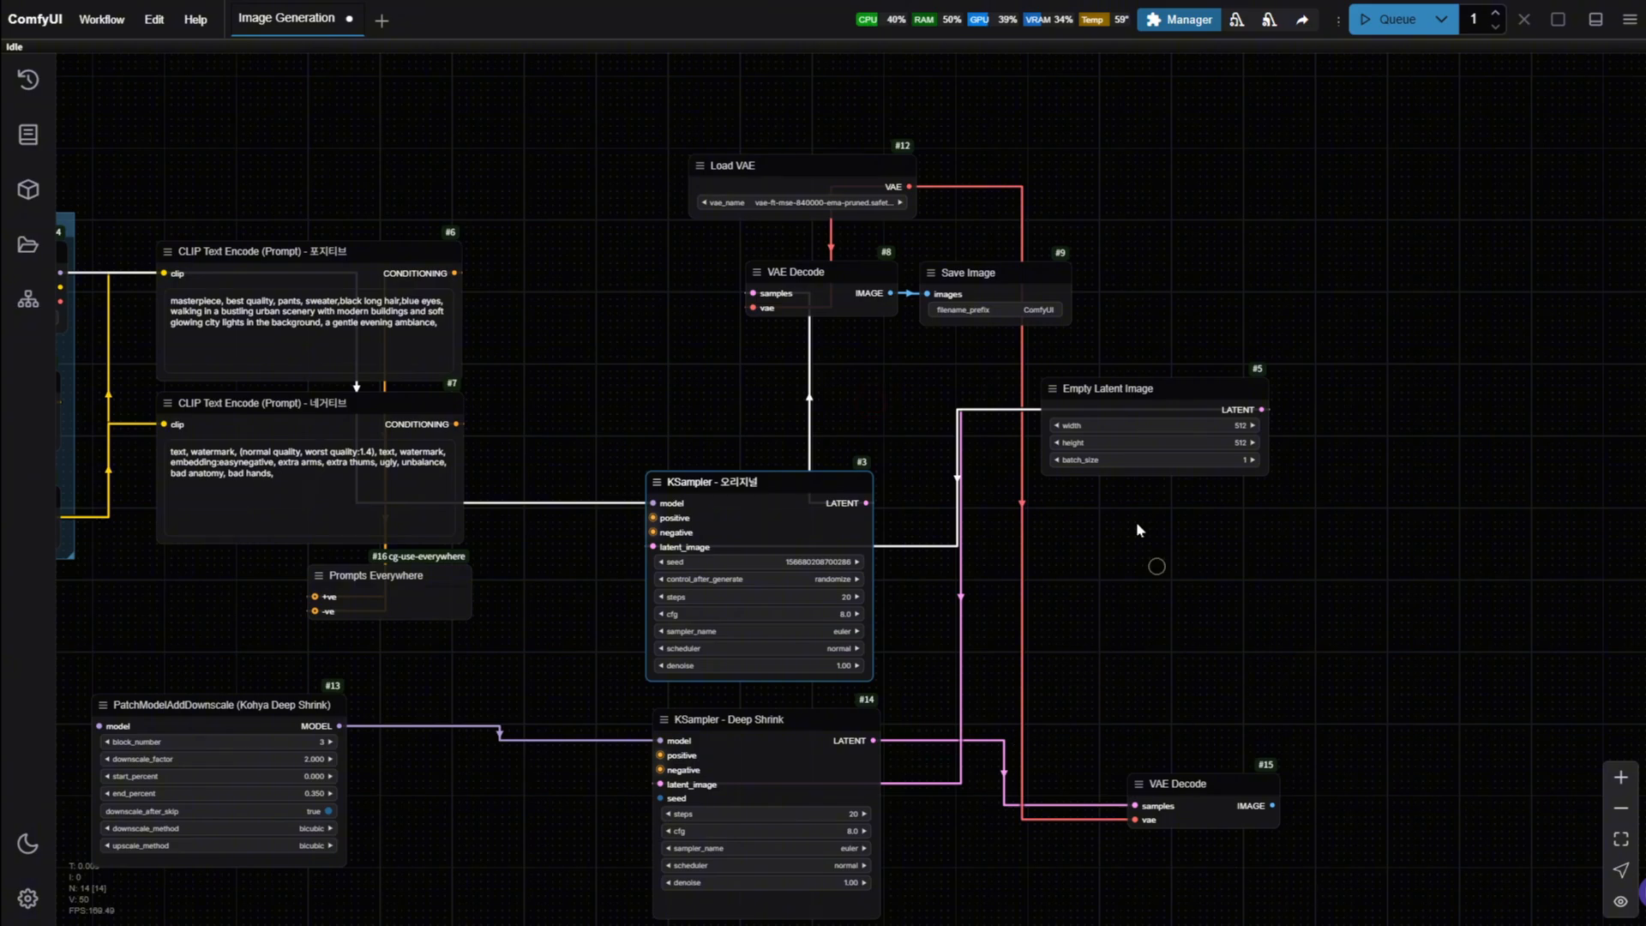
{"action": "left_click_drag", "start_coordinate": [811, 284], "coordinate": [1008, 532]}
{"action": "left_click_drag", "start_coordinate": [1149, 654], "coordinate": [1127, 555]}
{"action": "left_click_drag", "start_coordinate": [486, 595], "coordinate": [777, 676]}
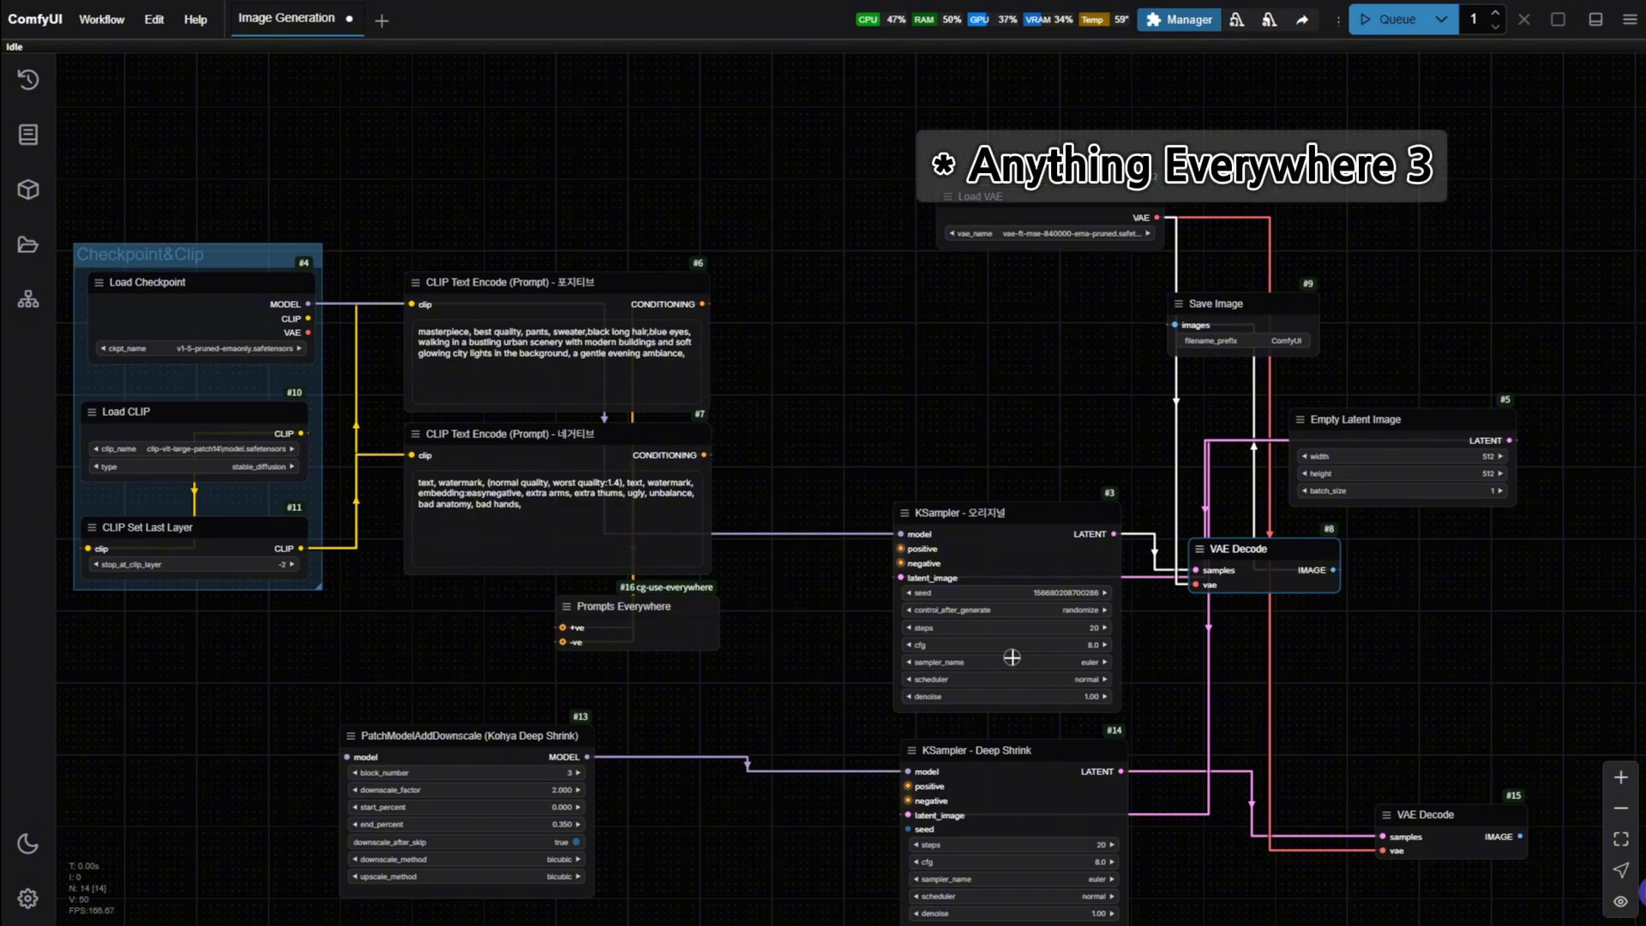
{"action": "left_click_drag", "start_coordinate": [834, 698], "coordinate": [748, 722]}
{"action": "double_click", "coordinate": [717, 340]}
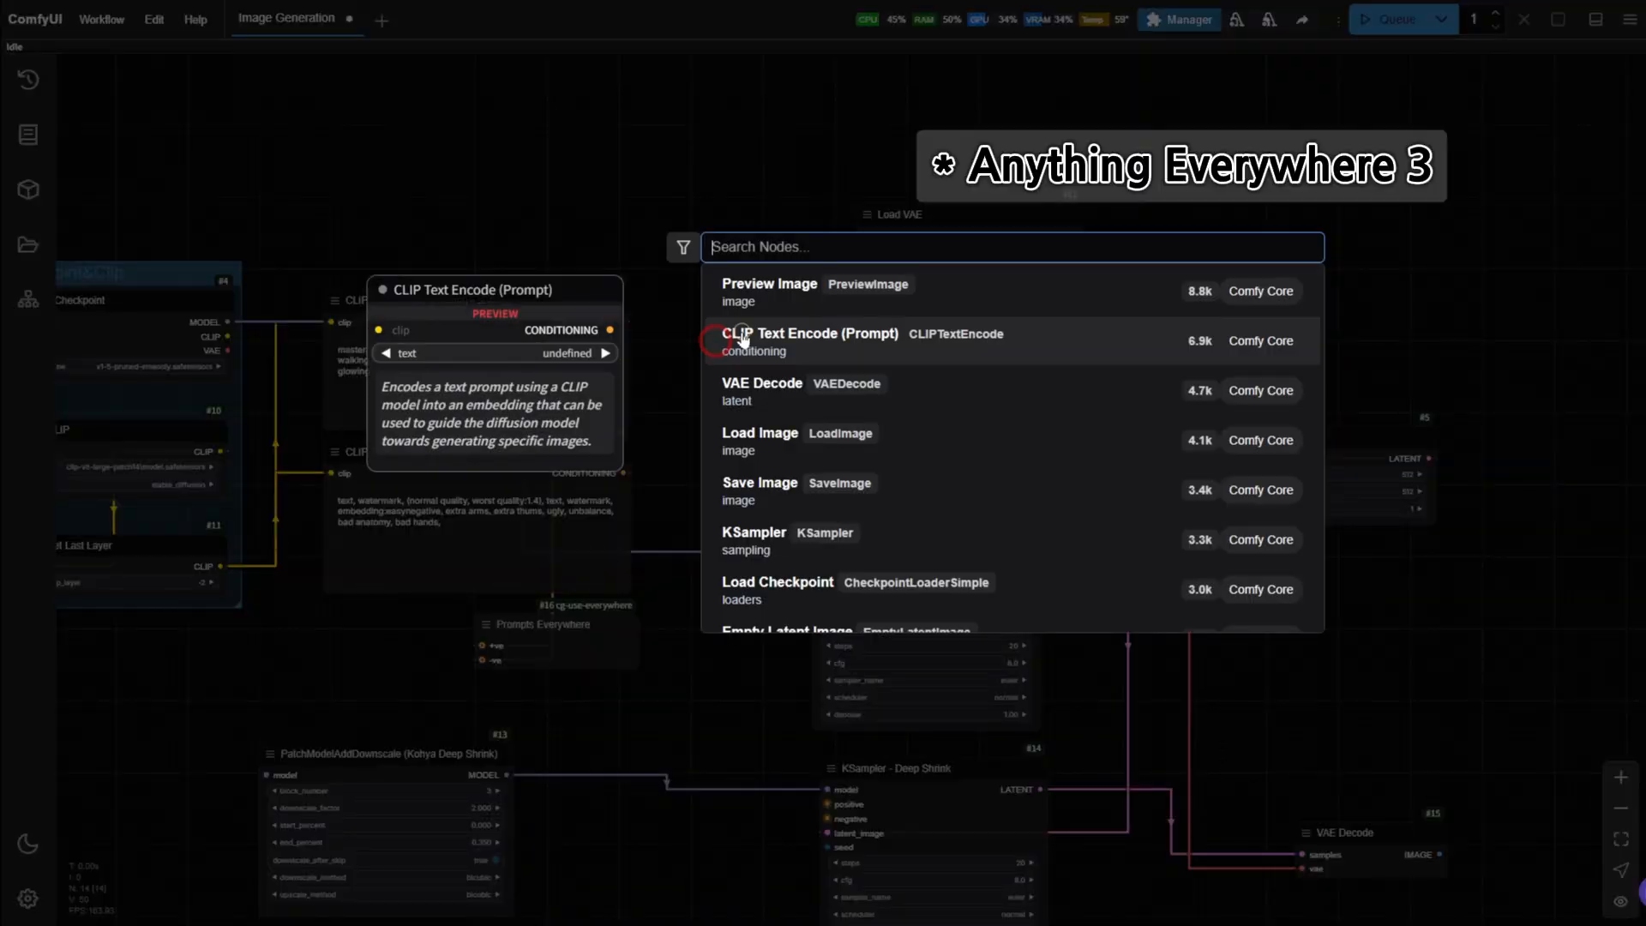
{"action": "type", "text": "ever"}
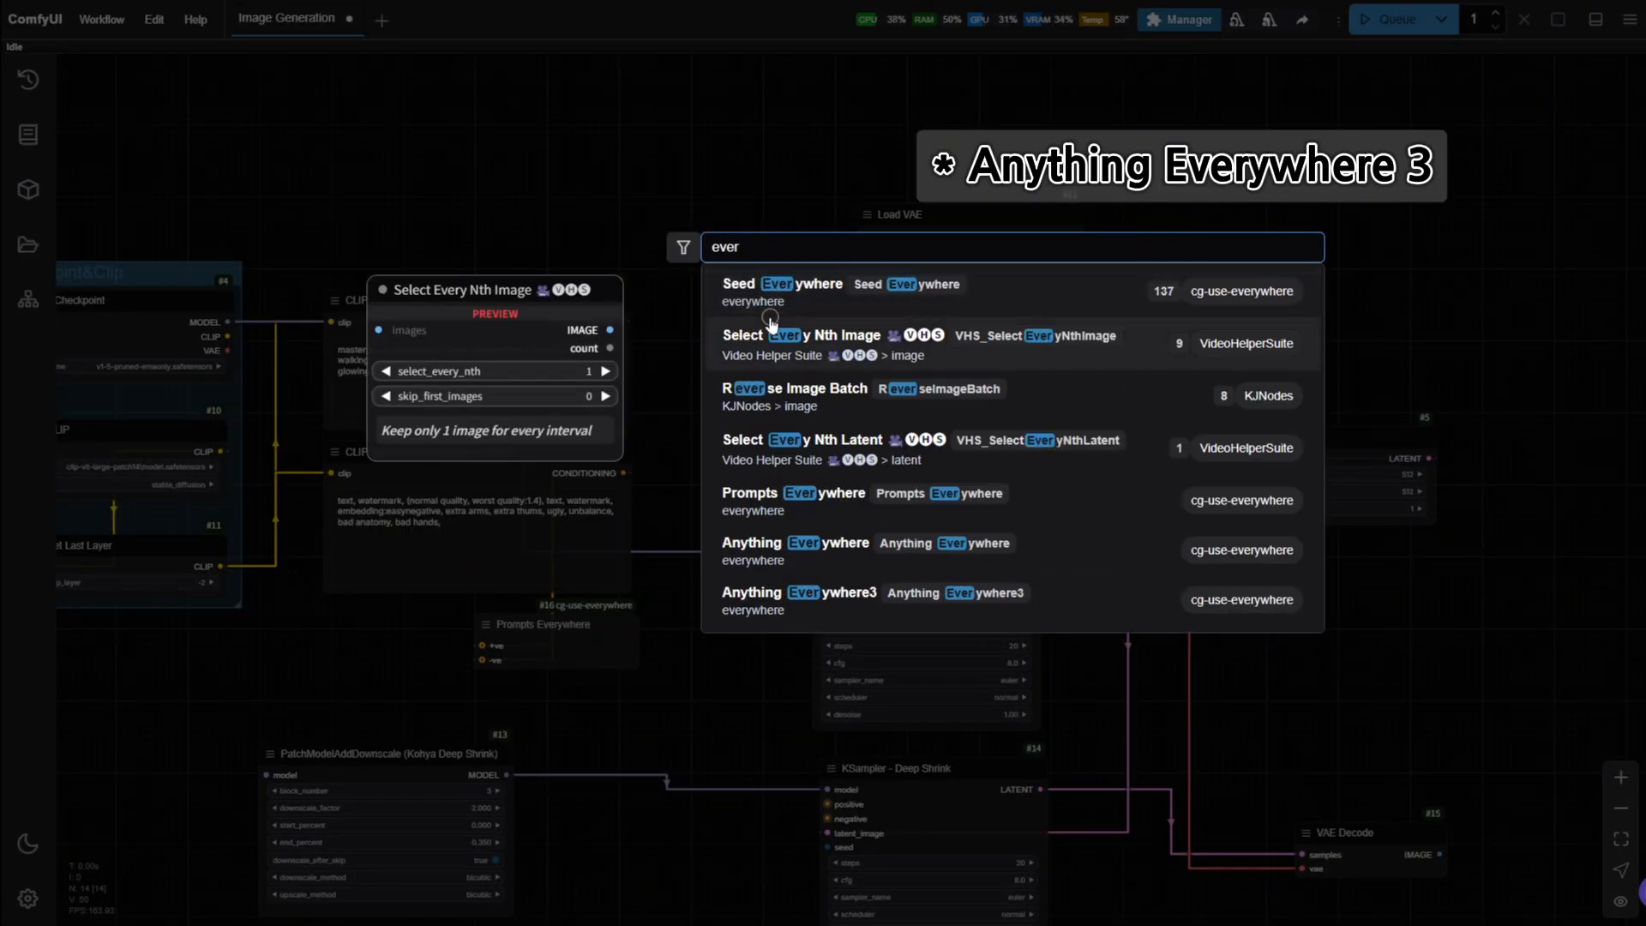
{"action": "scroll", "coordinate": [966, 443], "scroll_direction": "down", "scroll_amount": 2}
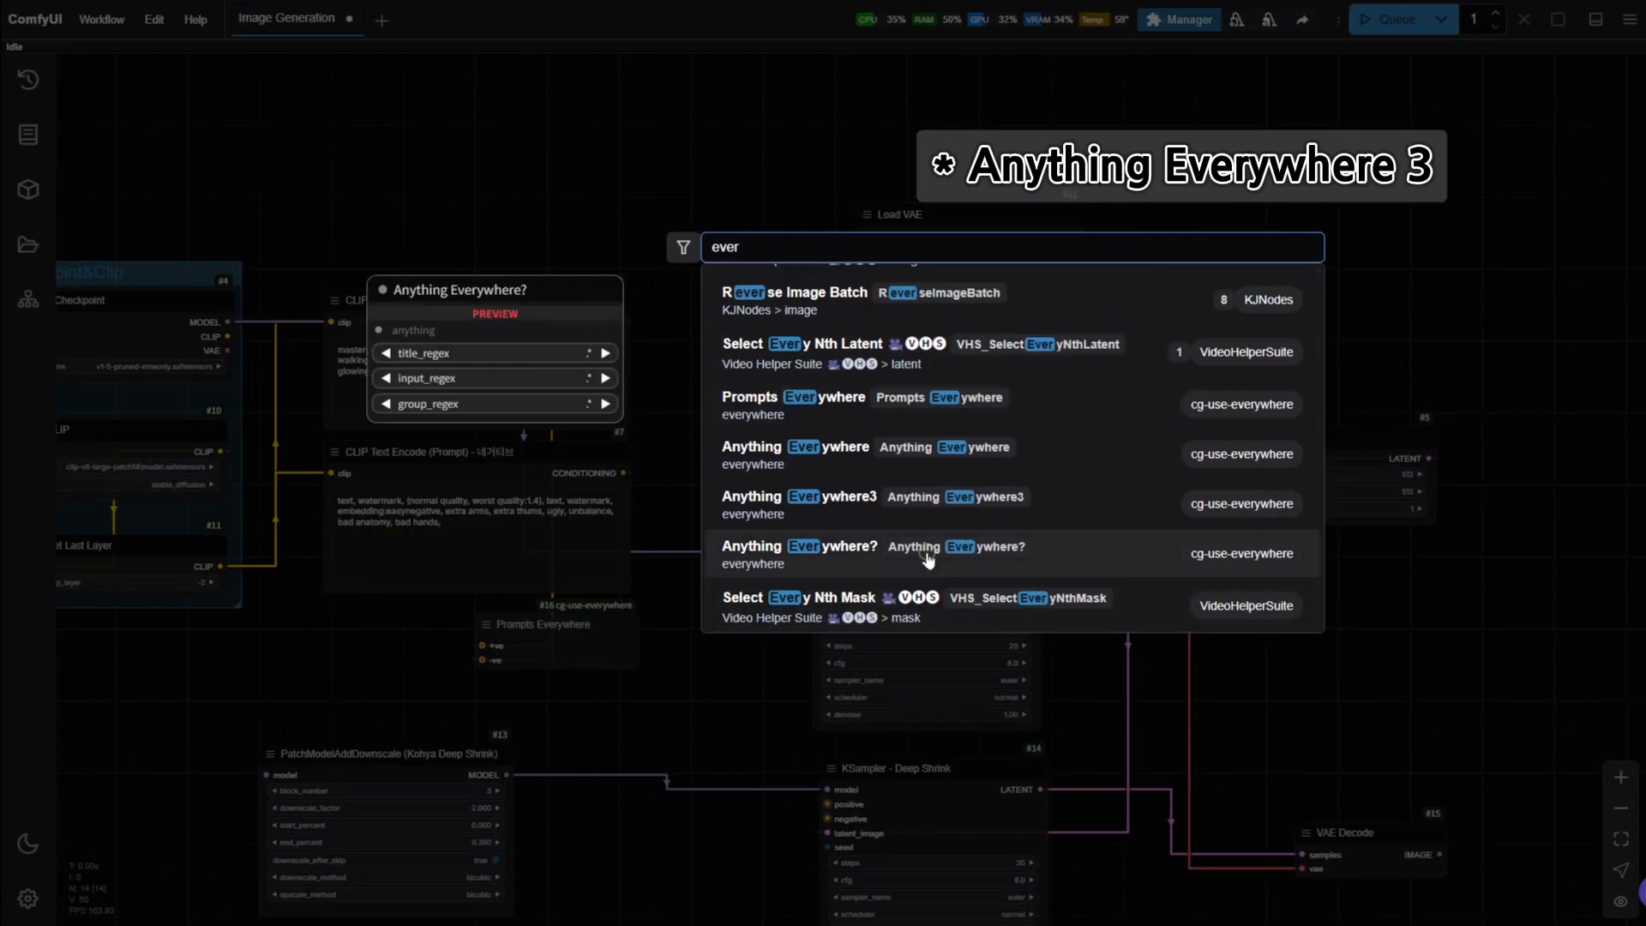
{"action": "left_click", "coordinate": [912, 548]}
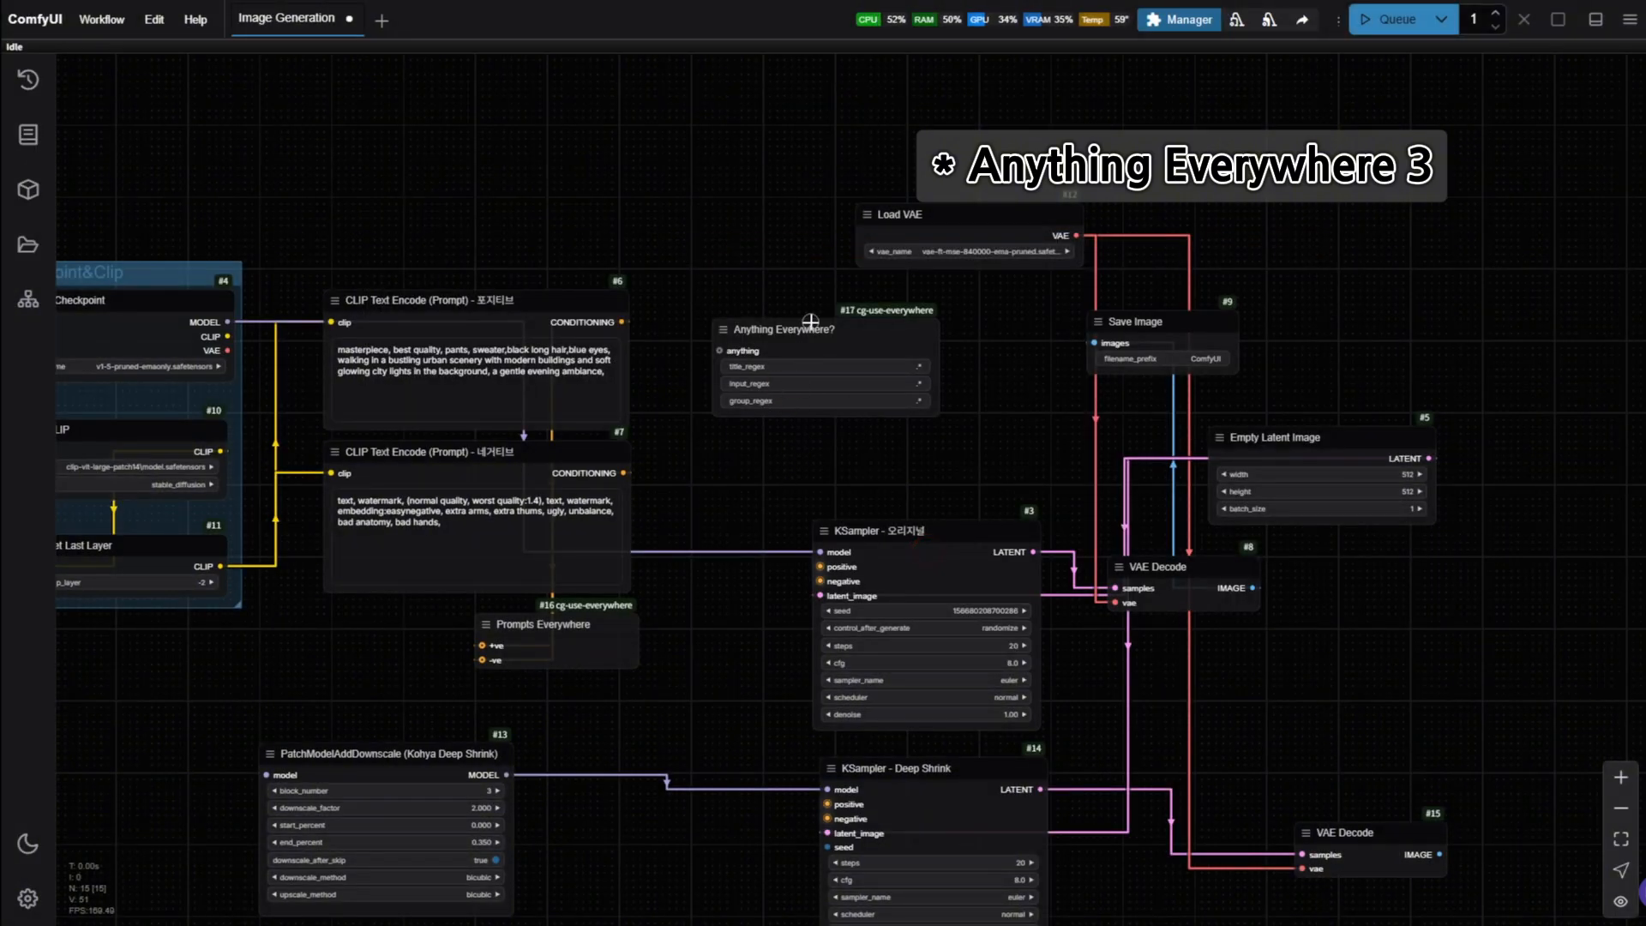
{"action": "left_click", "coordinate": [815, 325]}
{"action": "key", "text": "Delete"}
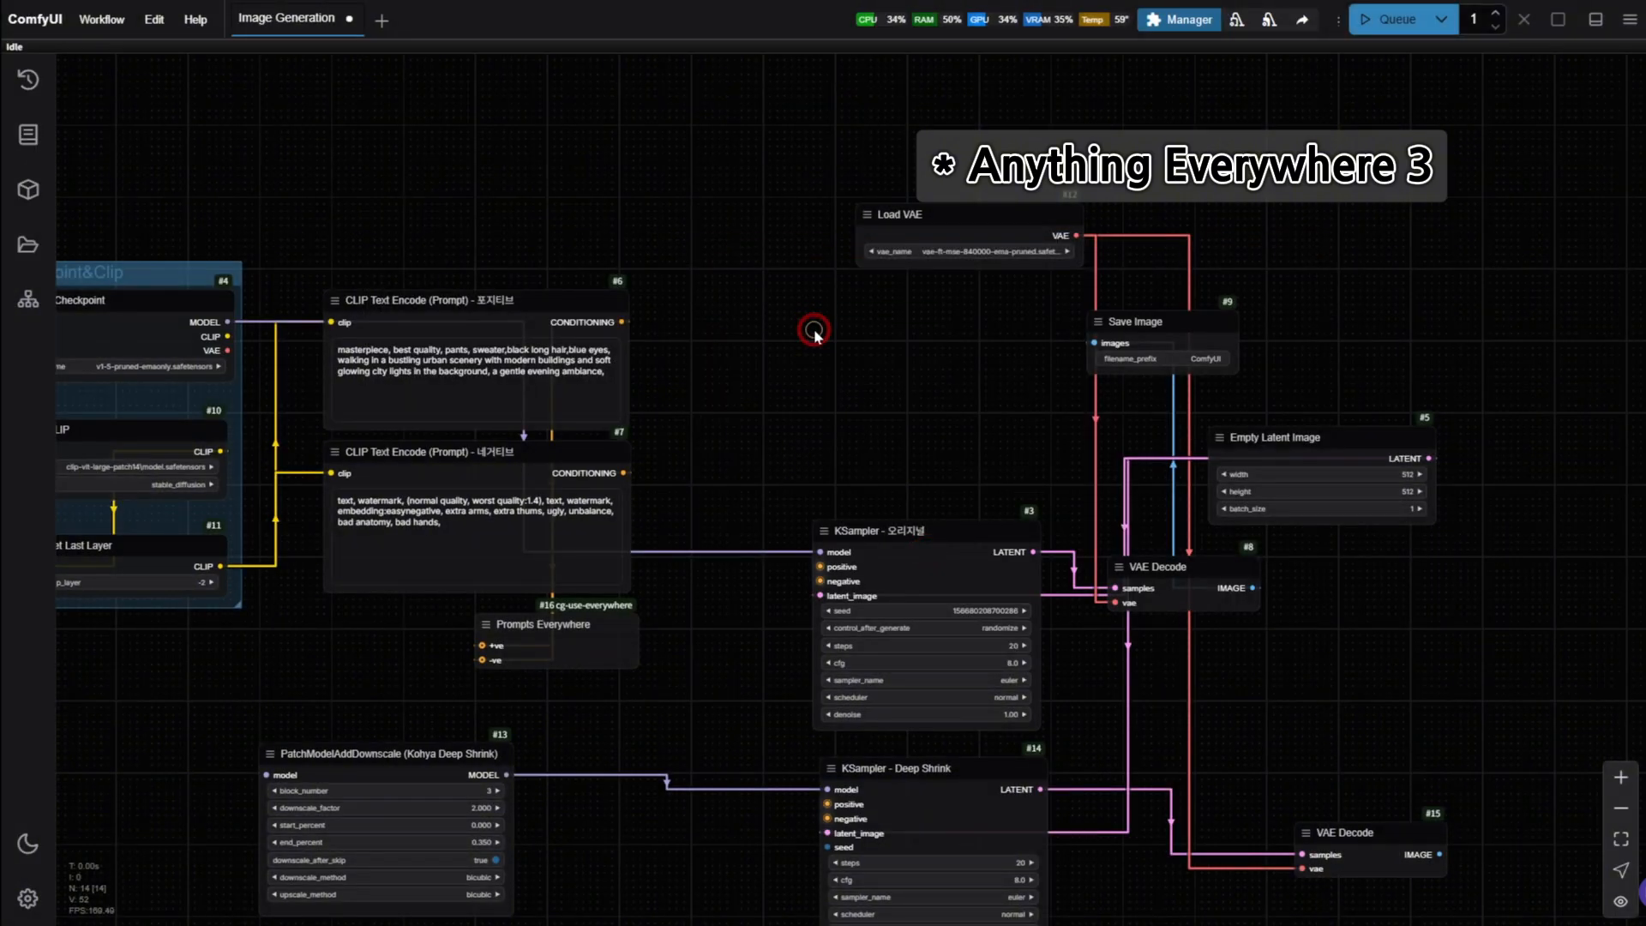
- Add an Anything Everywhere3 node and place it to the right of the positive prompt node
{"action": "double_click", "coordinate": [813, 327]}
{"action": "type", "text": "every"}
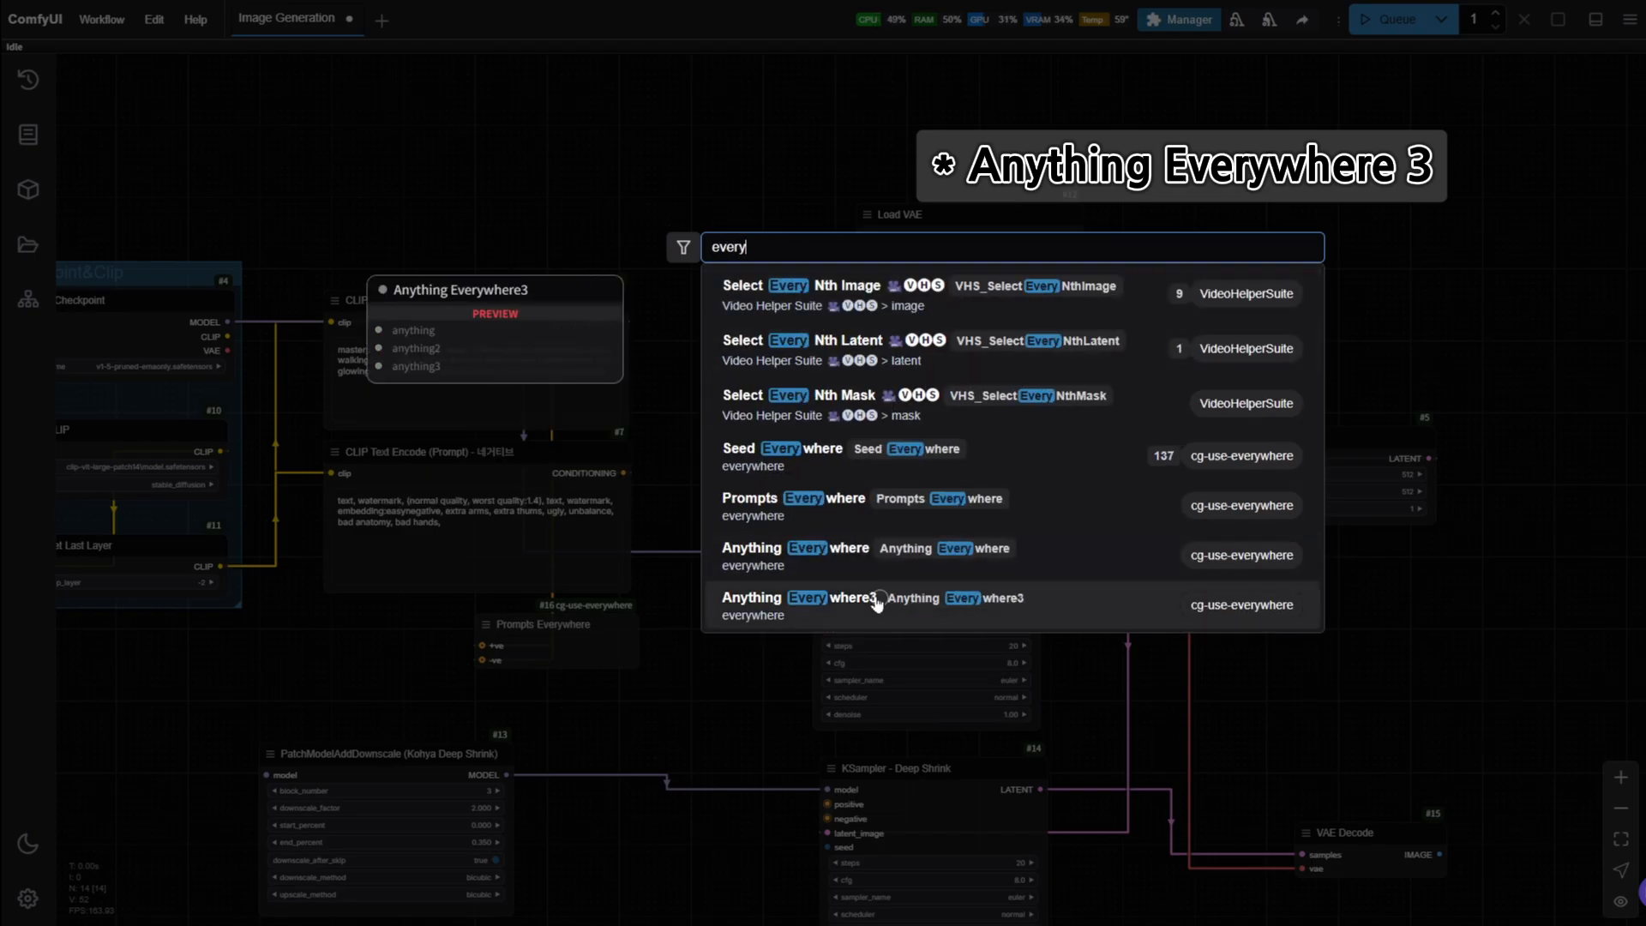
{"action": "left_click", "coordinate": [1033, 602]}
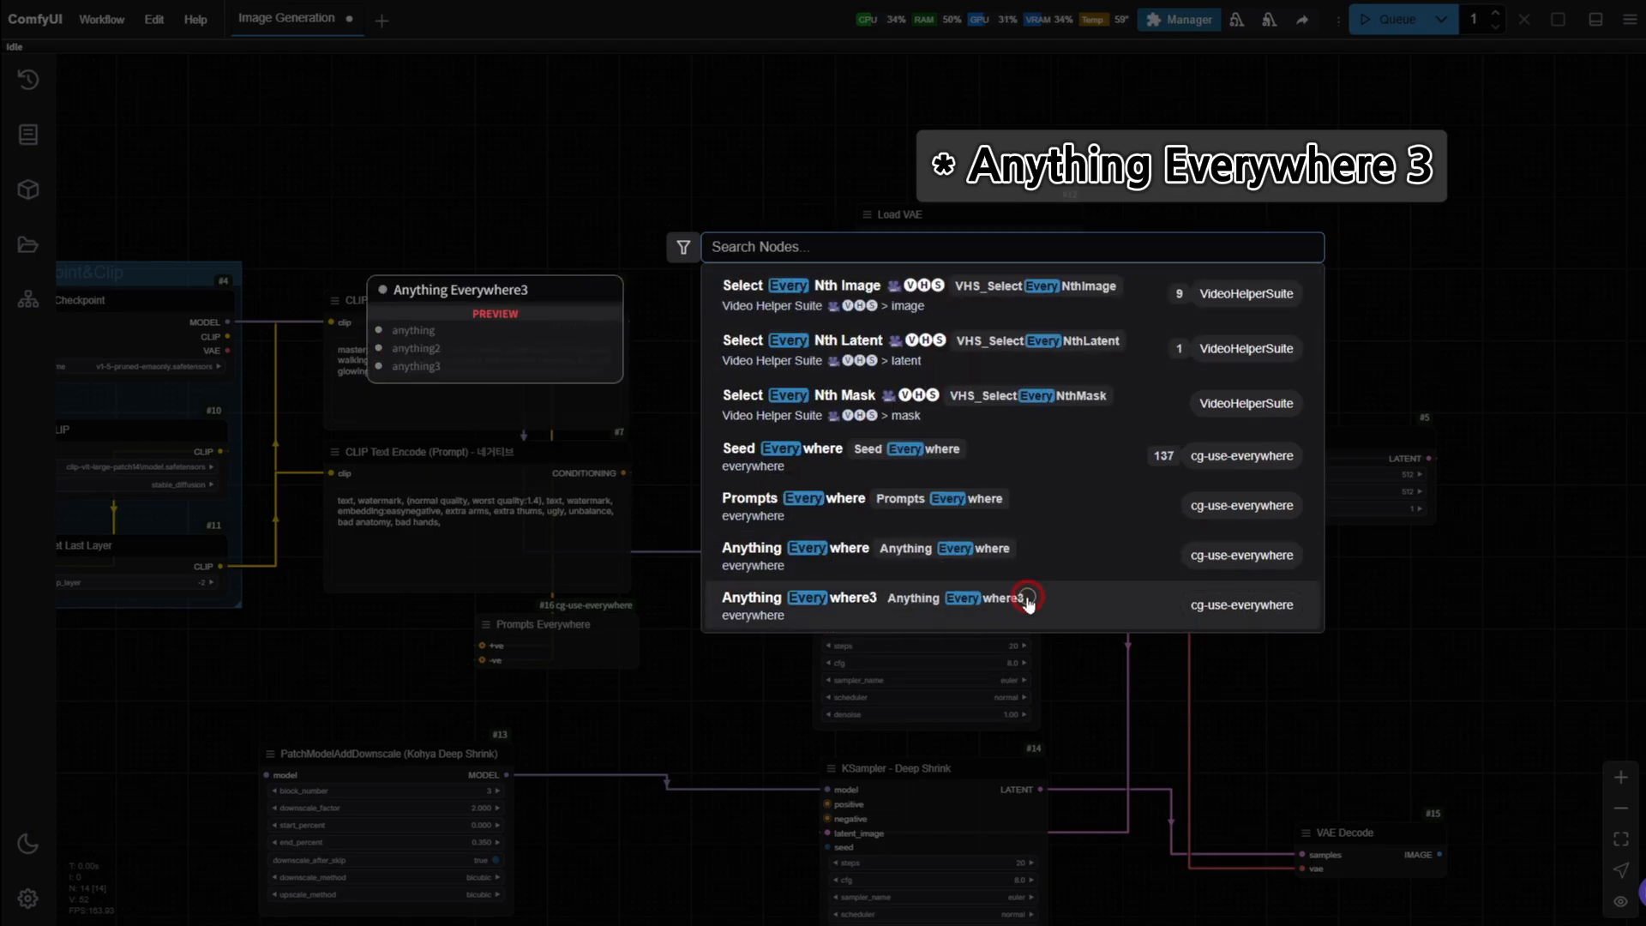
{"action": "left_click_drag", "start_coordinate": [922, 321], "coordinate": [807, 308]}
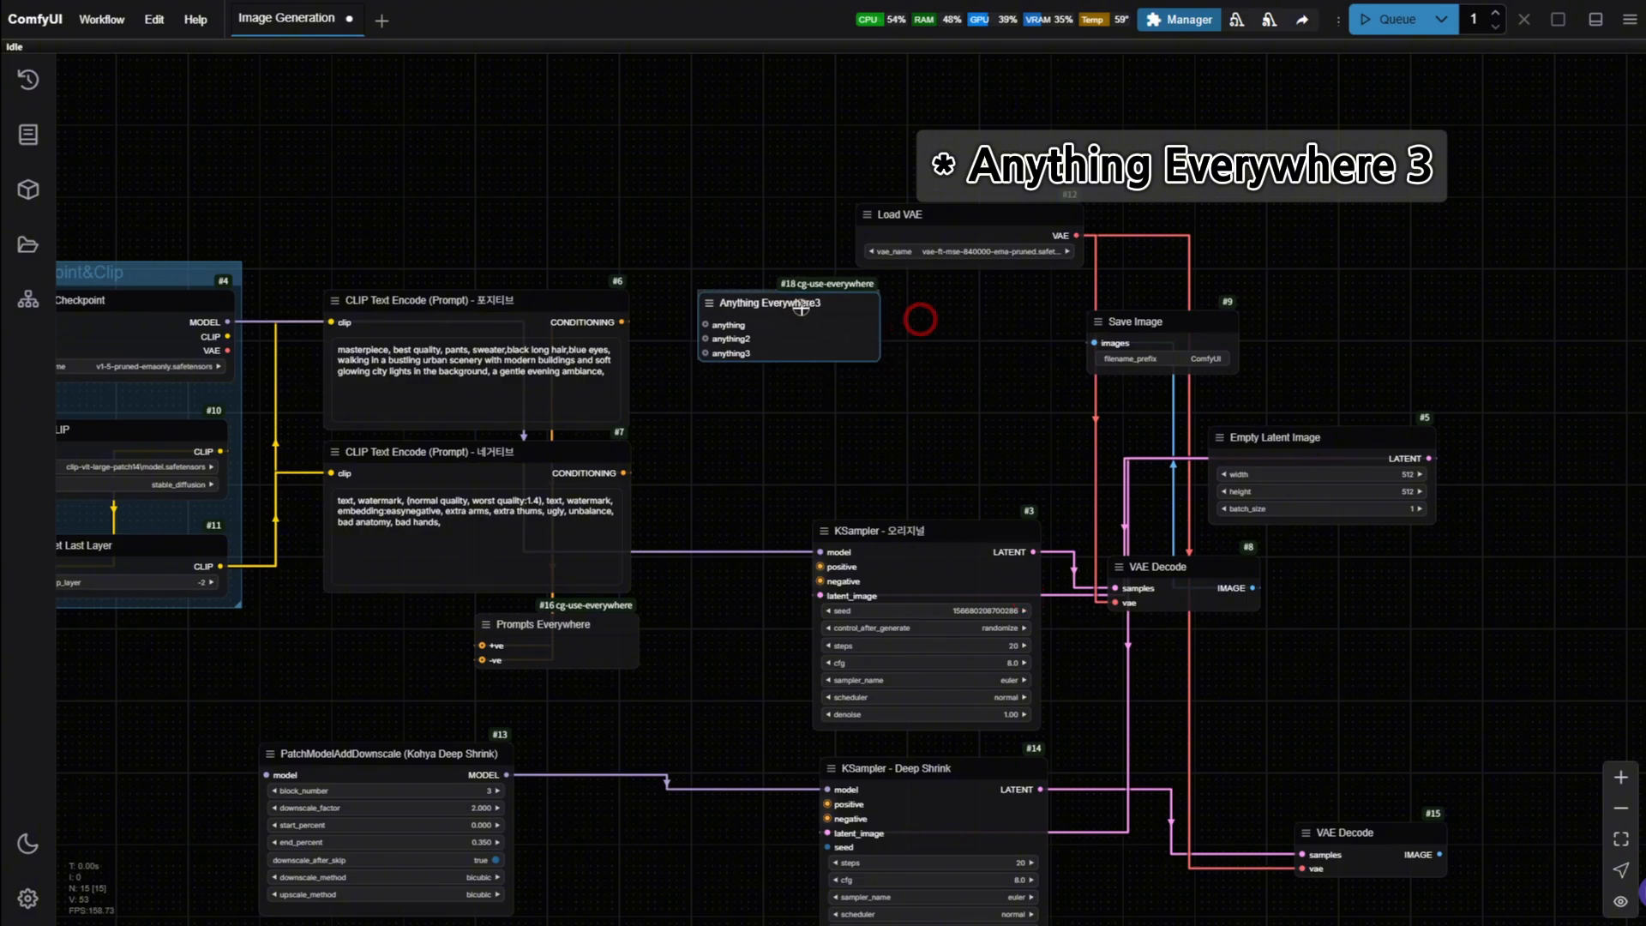
{"action": "left_click_drag", "start_coordinate": [789, 410], "coordinate": [811, 456]}
{"action": "scroll", "coordinate": [809, 457], "scroll_direction": "up", "scroll_amount": 3}
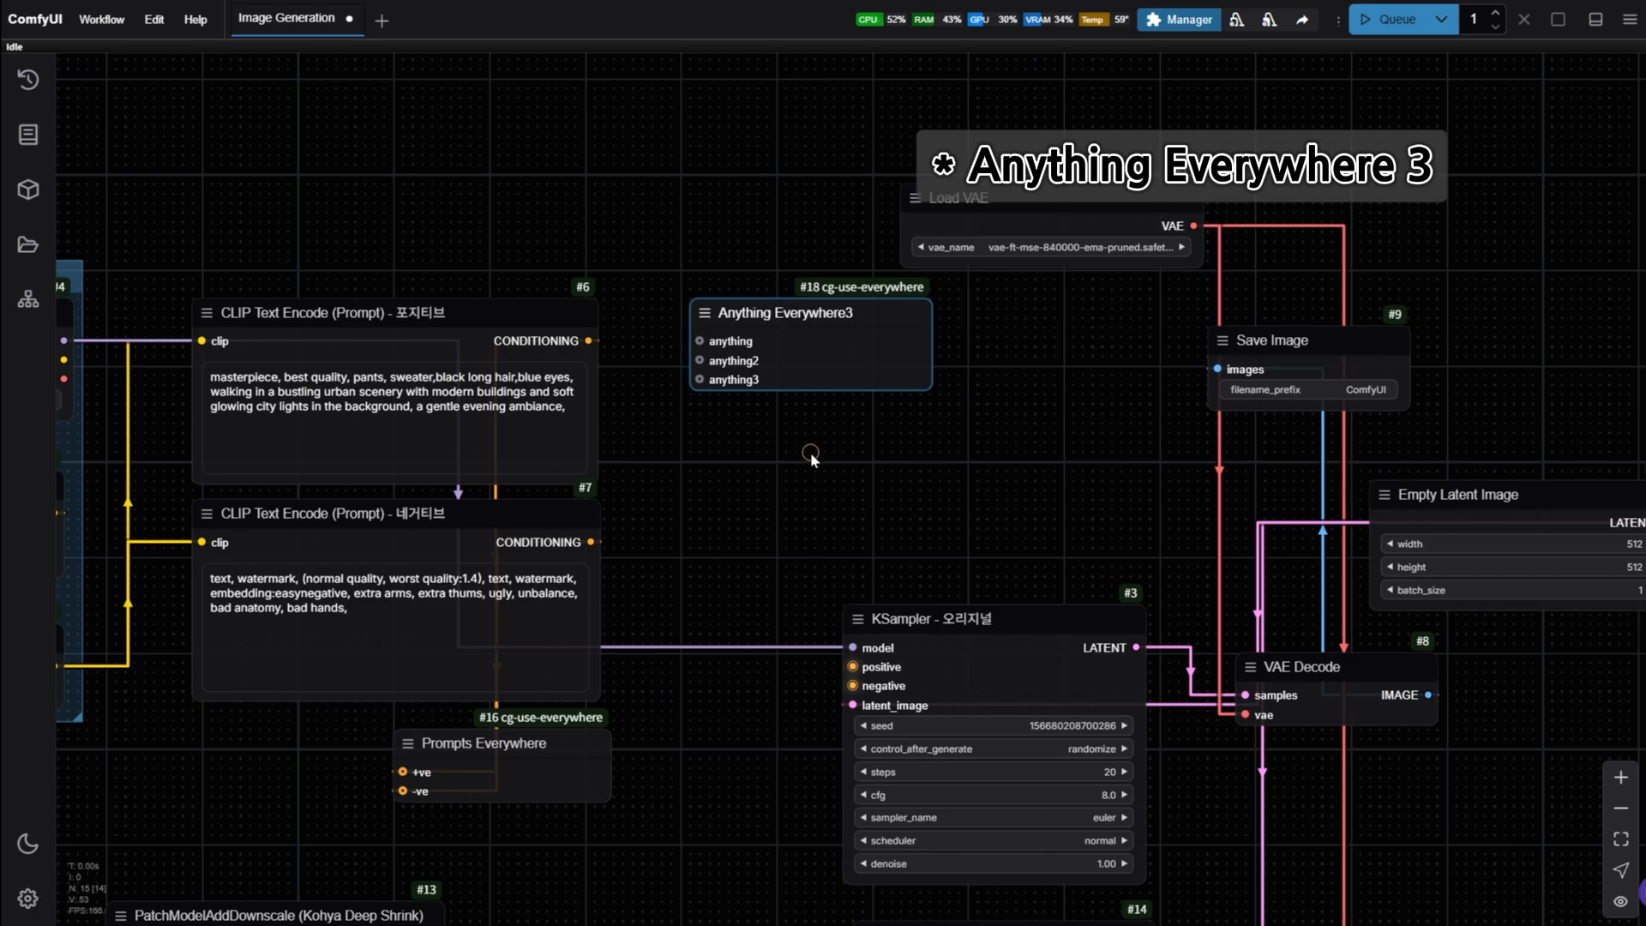
{"action": "left_click_drag", "start_coordinate": [788, 502], "coordinate": [822, 506]}
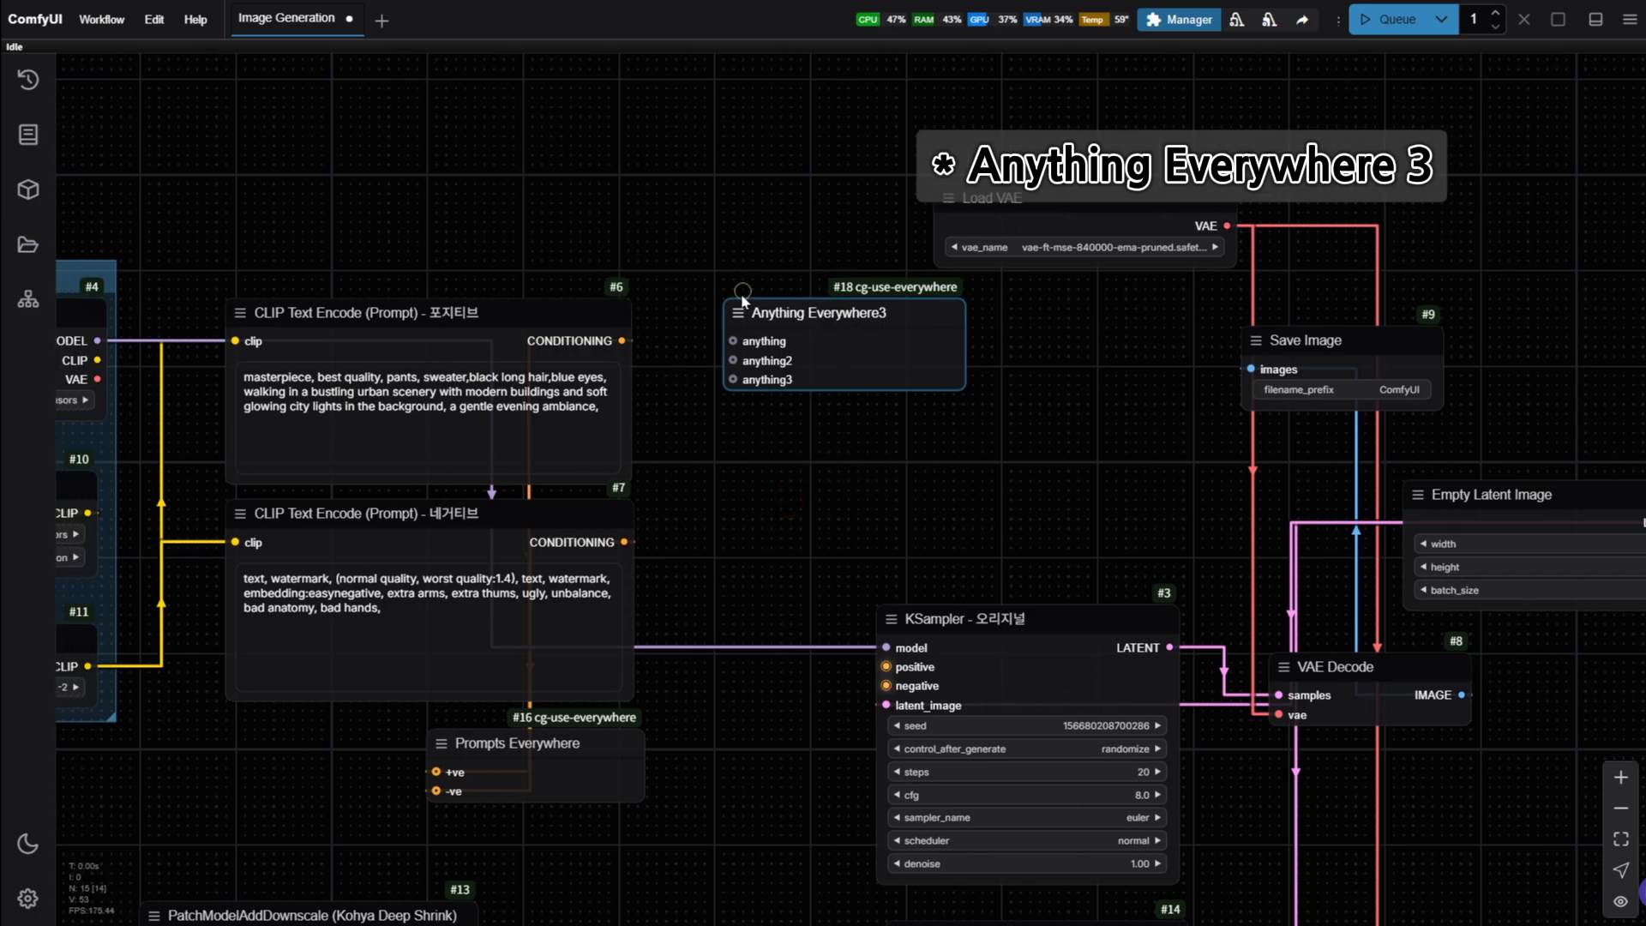
{"action": "left_click_drag", "start_coordinate": [736, 459], "coordinate": [755, 463]}
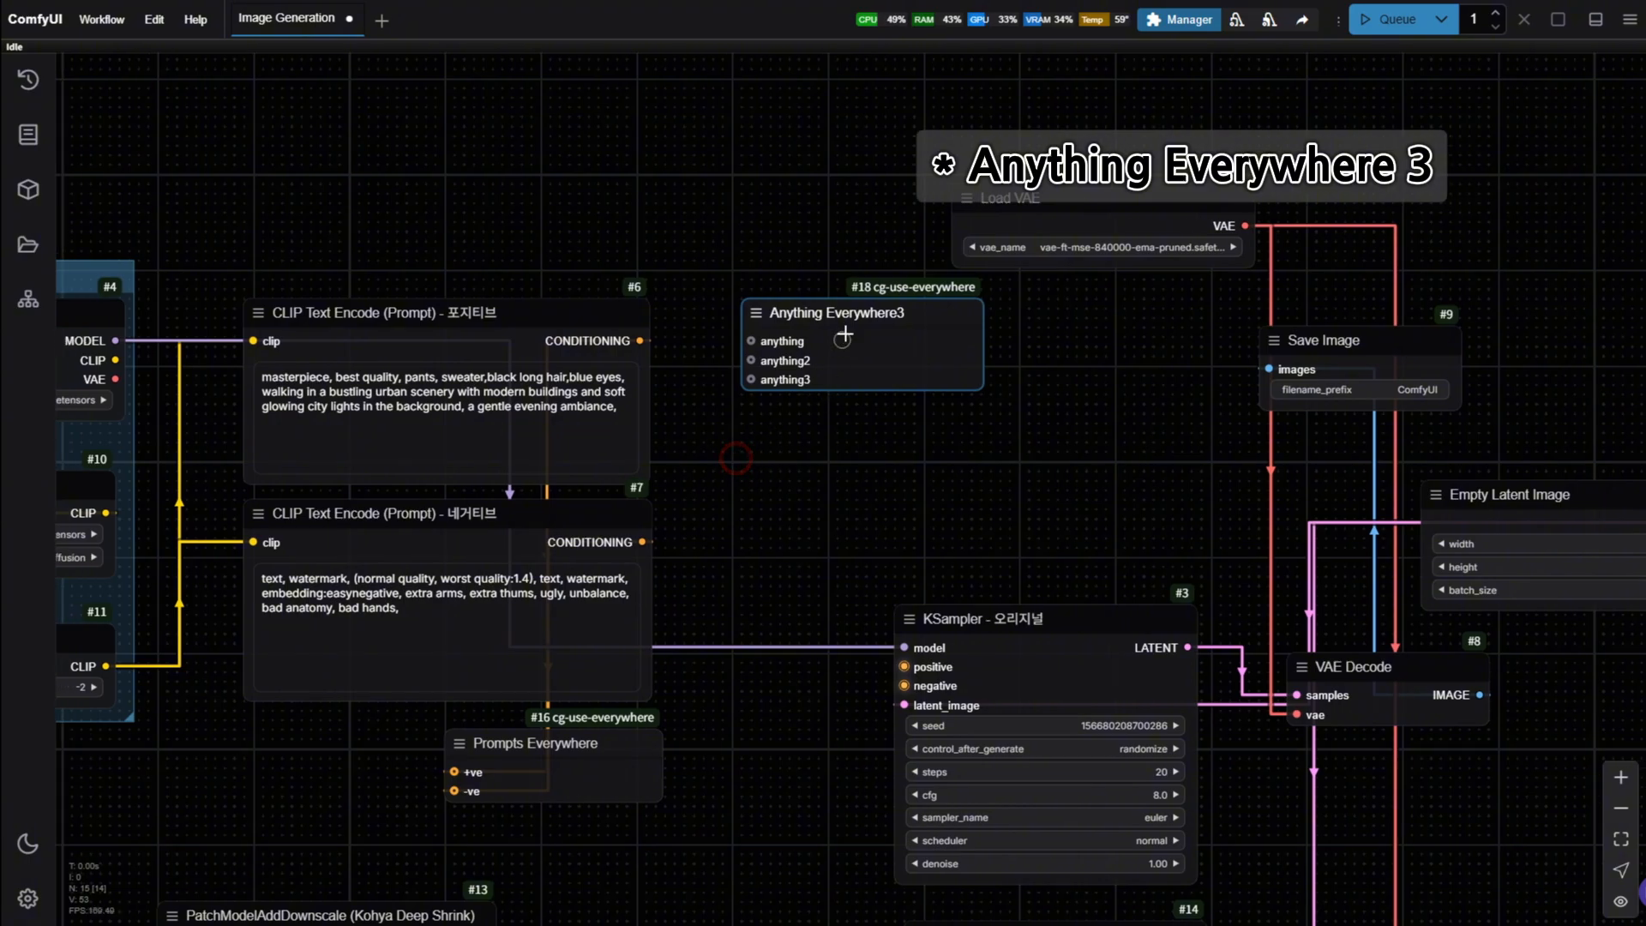
{"action": "left_click_drag", "start_coordinate": [841, 315], "coordinate": [850, 315]}
{"action": "left_click_drag", "start_coordinate": [738, 500], "coordinate": [869, 469]}
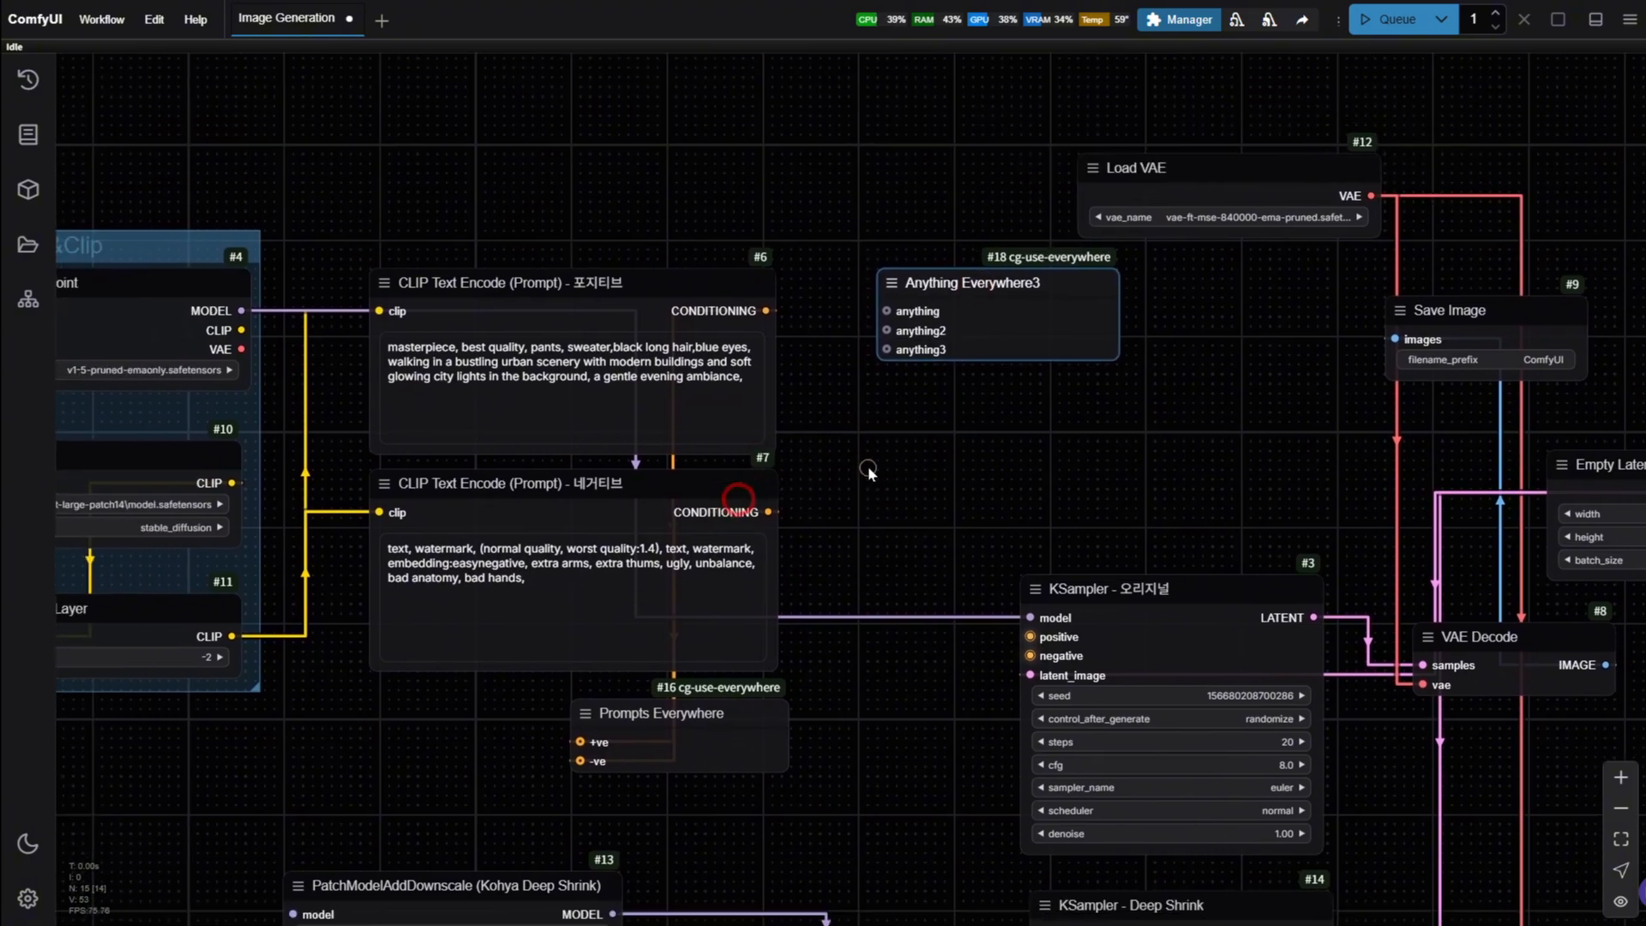
- Delete the Save Image node
{"action": "scroll", "coordinate": [888, 438], "scroll_direction": "down", "scroll_amount": 2}
{"action": "left_click_drag", "start_coordinate": [976, 477], "coordinate": [825, 494]}
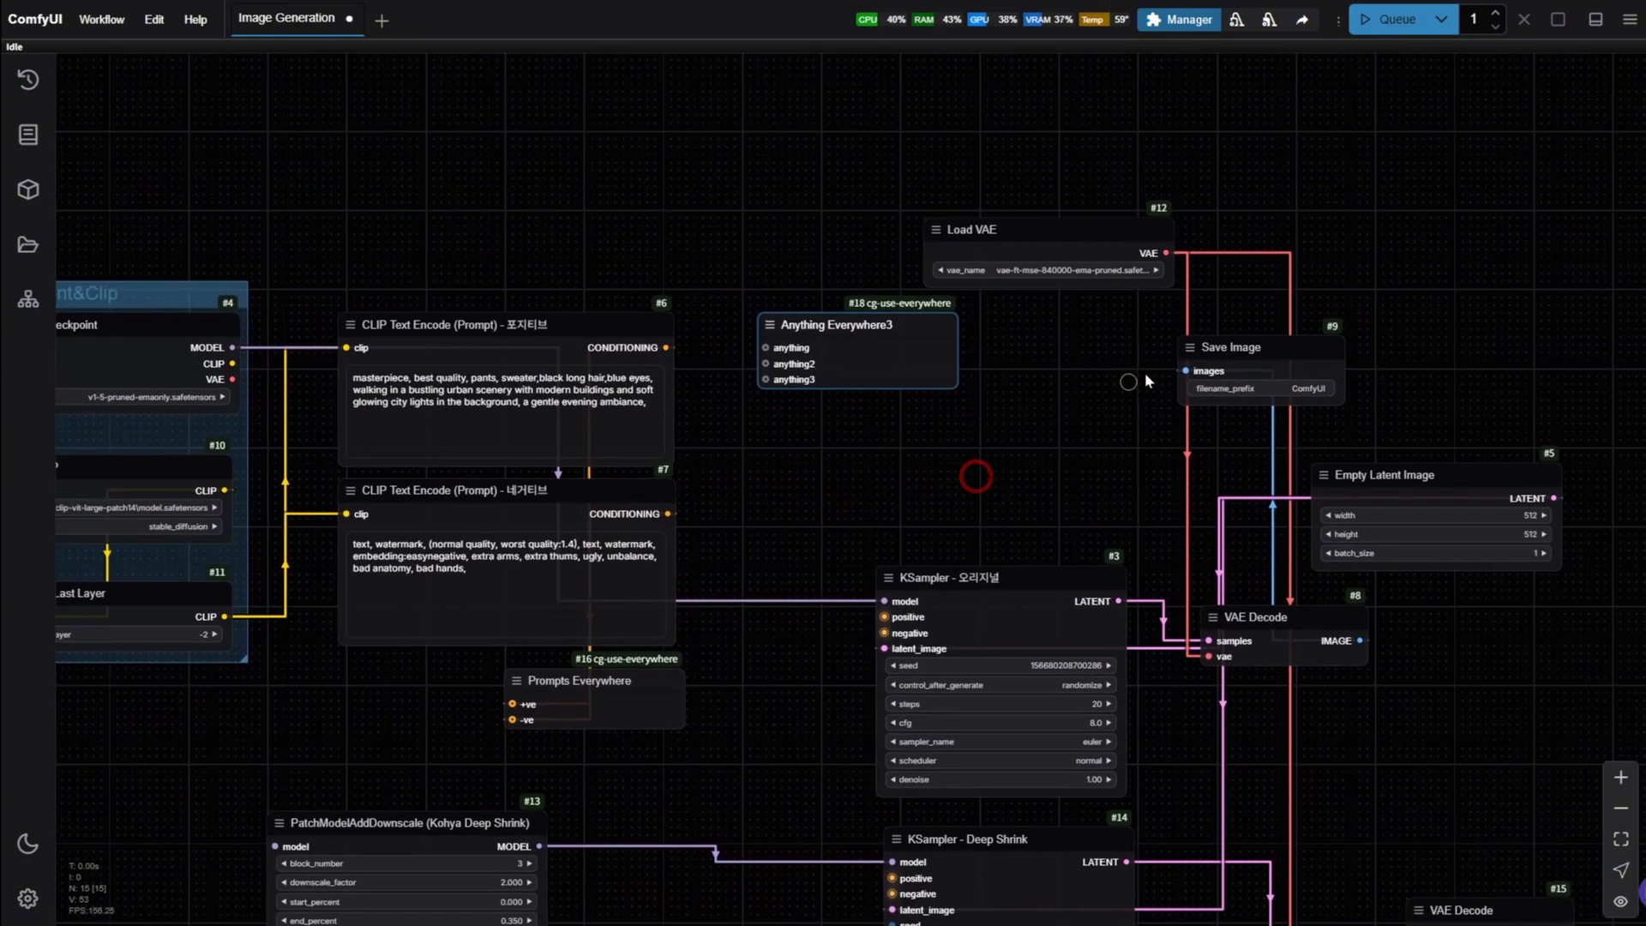
{"action": "left_click", "coordinate": [1241, 358]}
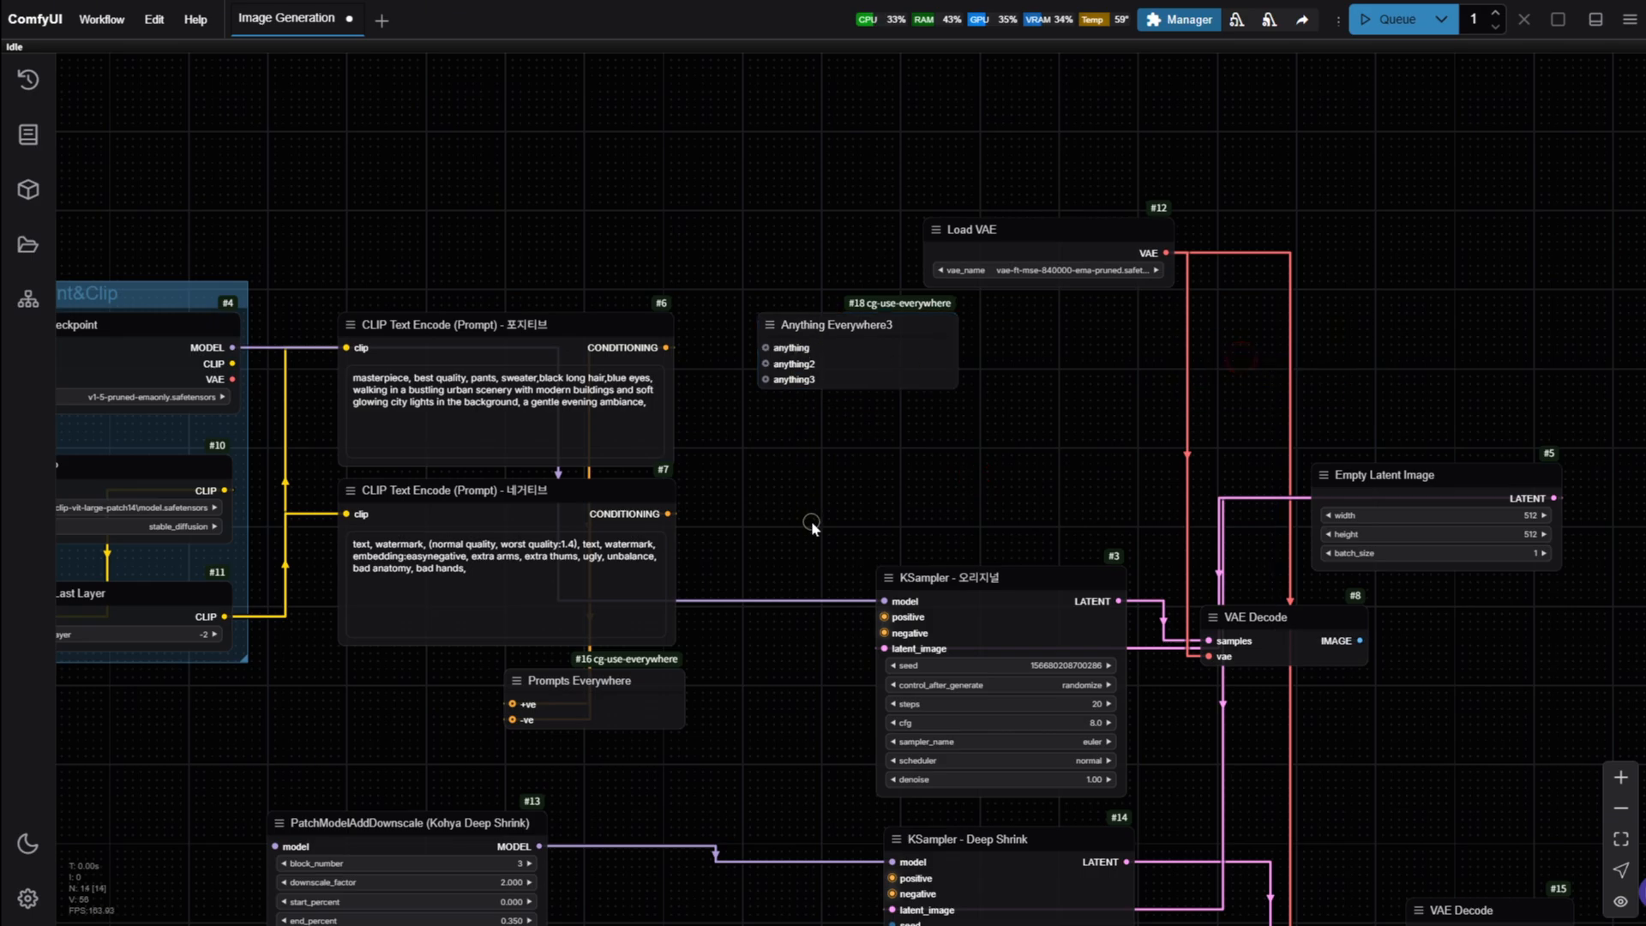
- Connect Load Checkpoint's MODEL output to the first input of Anything Everywhere3 and shift that node slightly upward
{"action": "left_click_drag", "start_coordinate": [761, 482], "coordinate": [796, 483]}
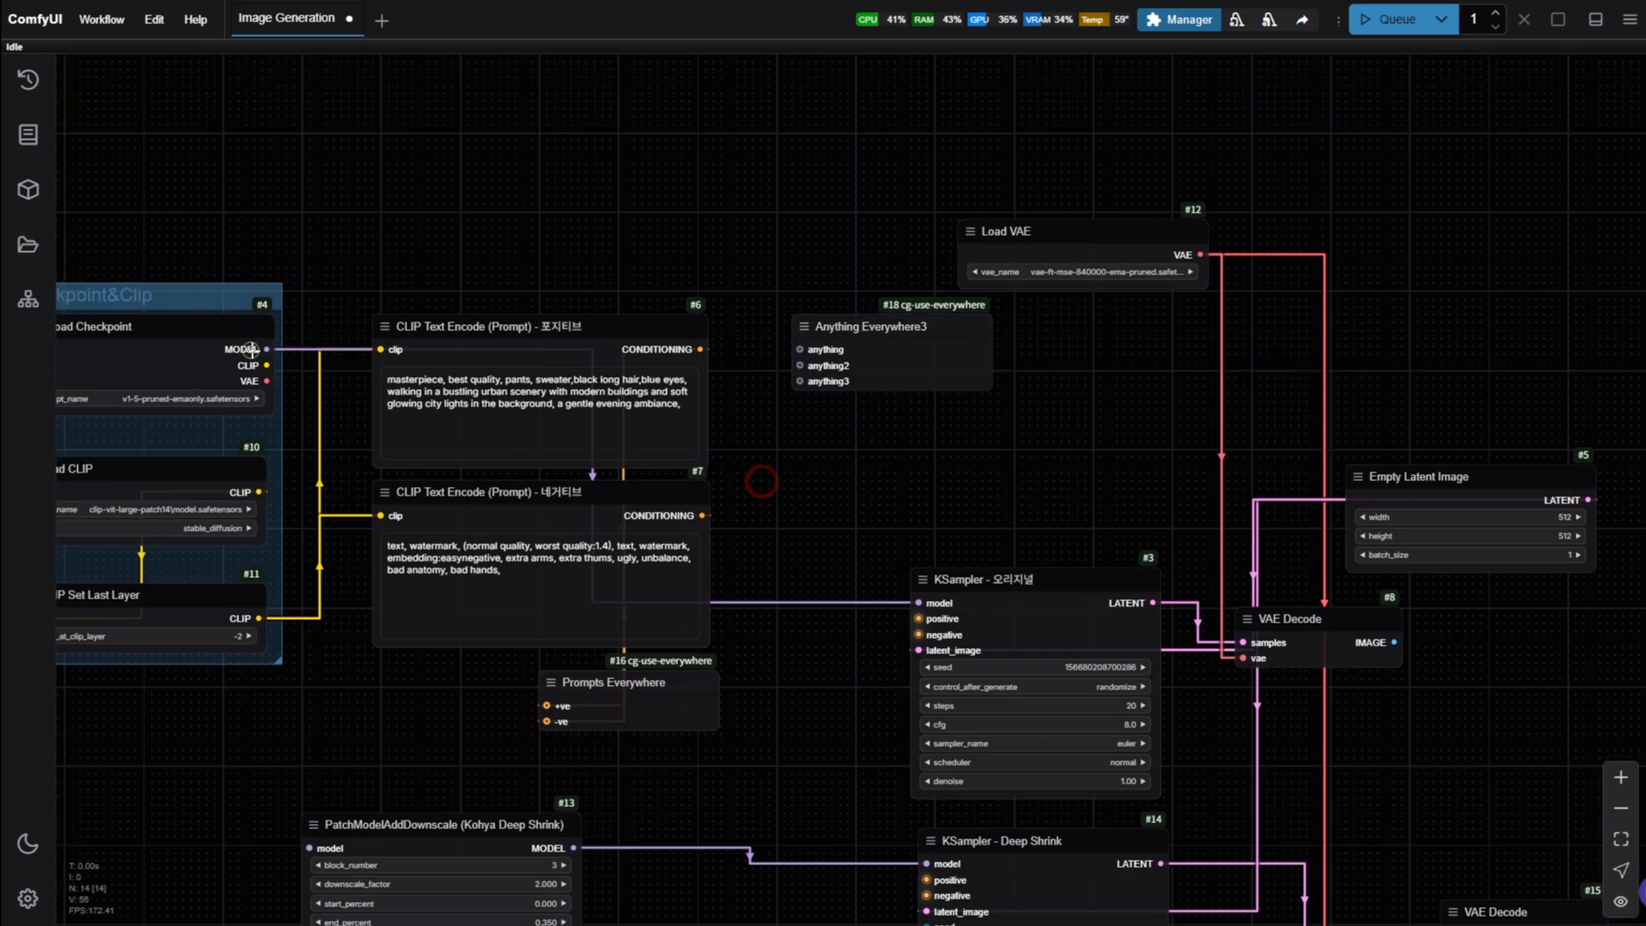
{"action": "left_click_drag", "start_coordinate": [261, 349], "coordinate": [799, 345]}
{"action": "left_click_drag", "start_coordinate": [882, 524], "coordinate": [810, 410]}
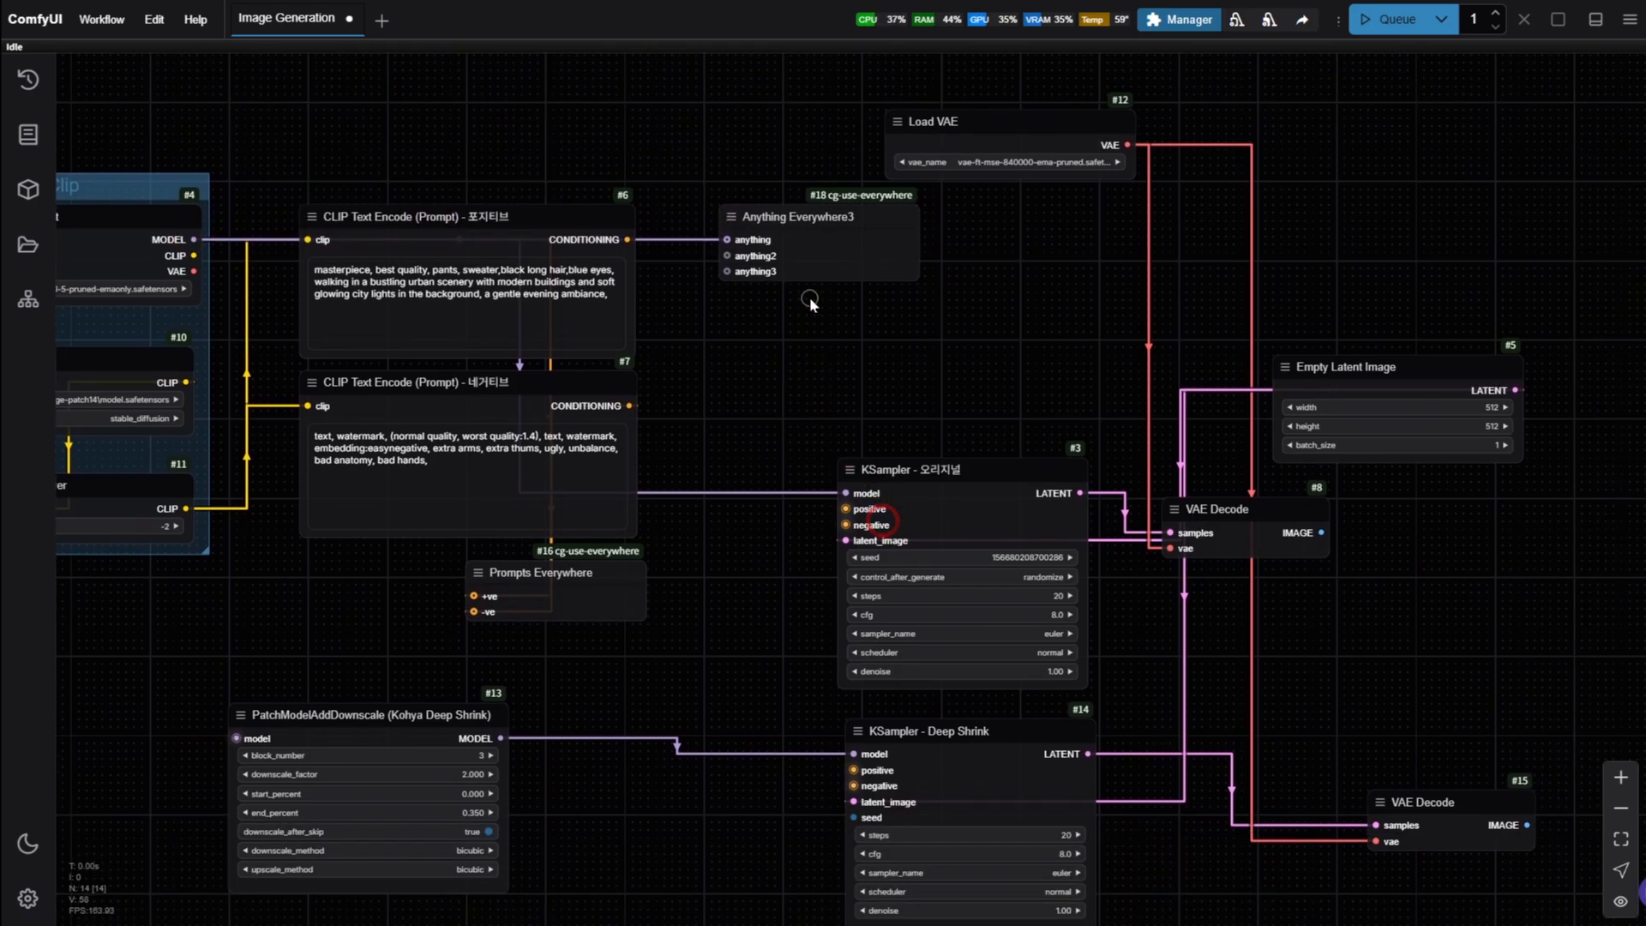
{"action": "left_click_drag", "start_coordinate": [830, 232], "coordinate": [838, 223]}
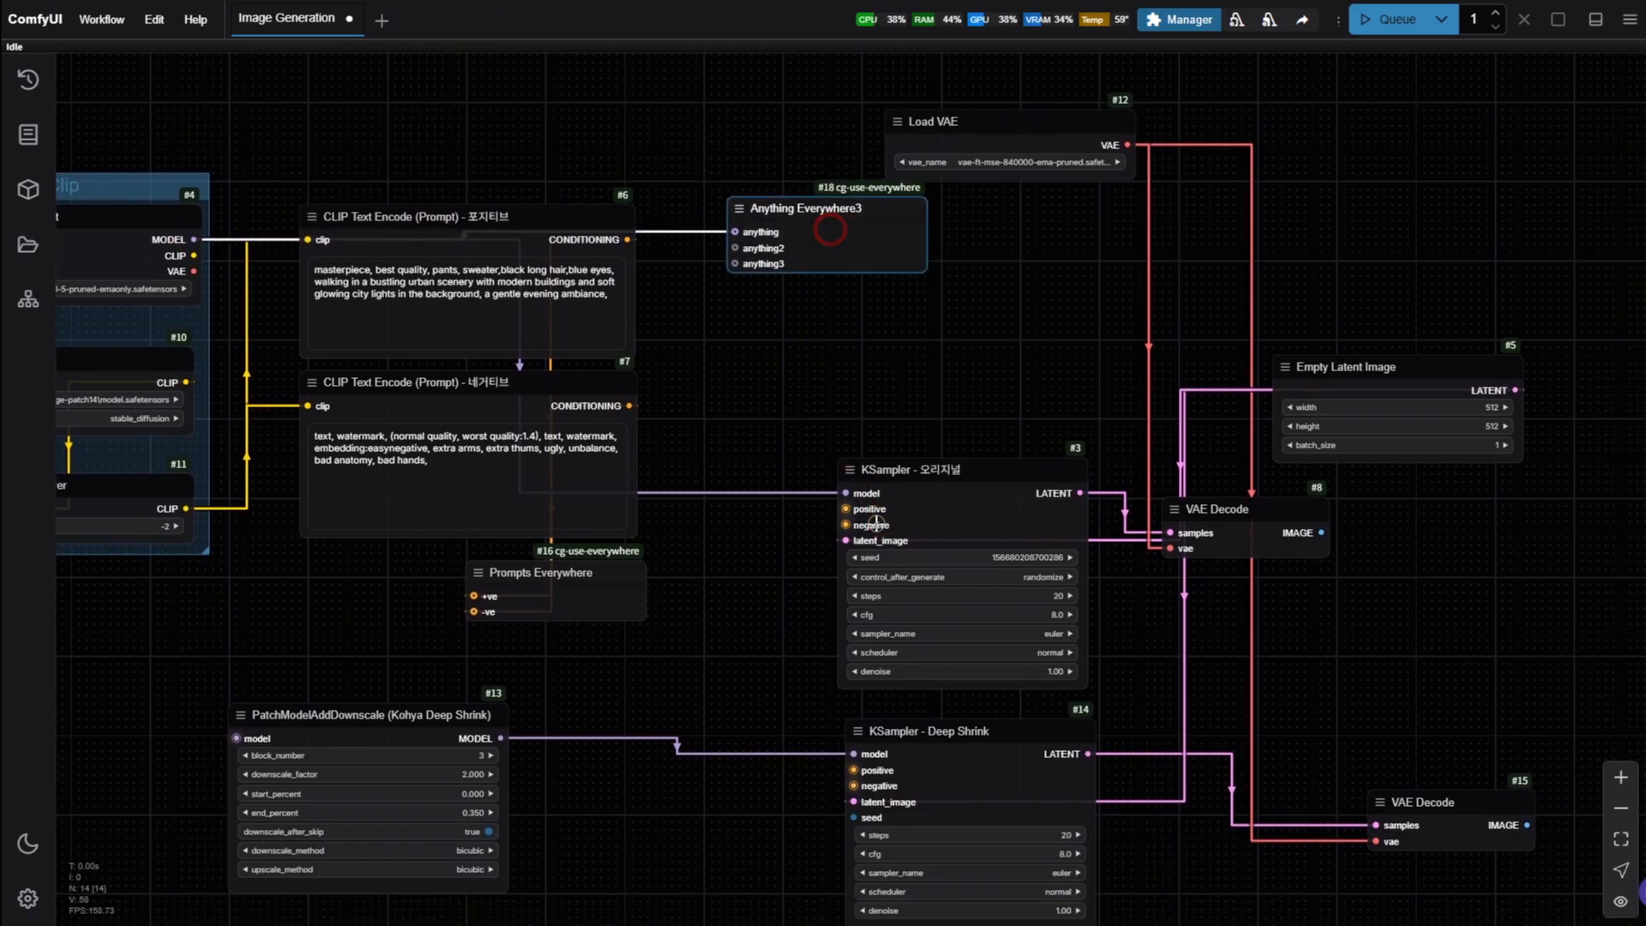
- Remove the direct link from the original KSampler's model input
{"action": "left_click_drag", "start_coordinate": [846, 493], "coordinate": [760, 599]}
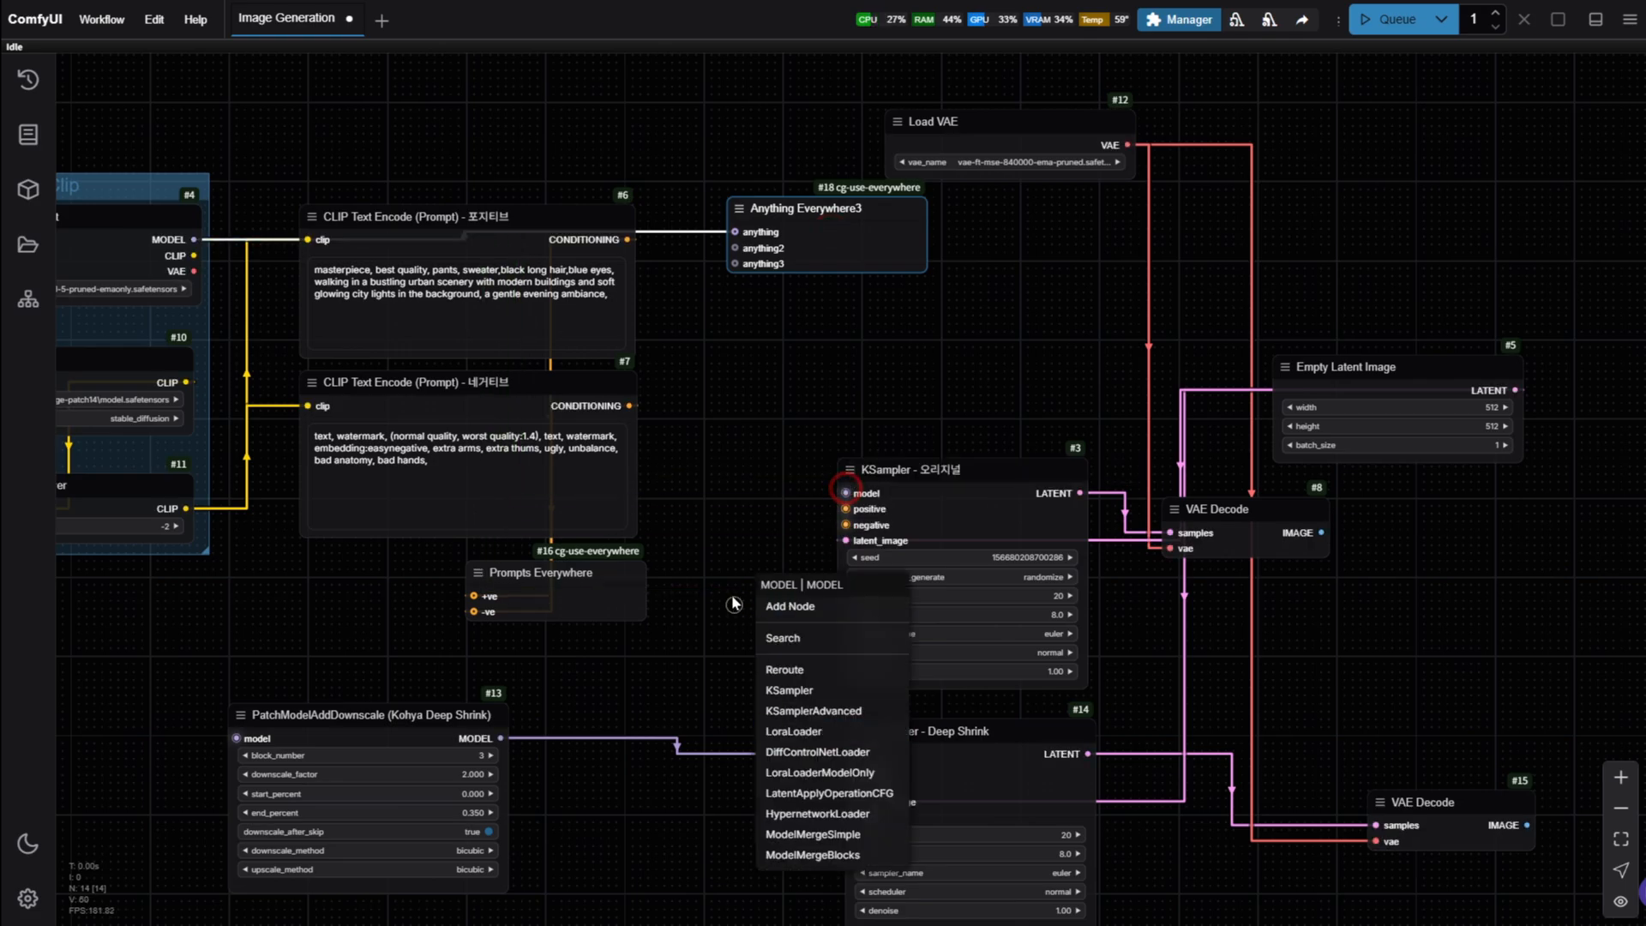
{"action": "left_click", "coordinate": [733, 496]}
{"action": "scroll", "coordinate": [856, 492], "scroll_direction": "up", "scroll_amount": 5}
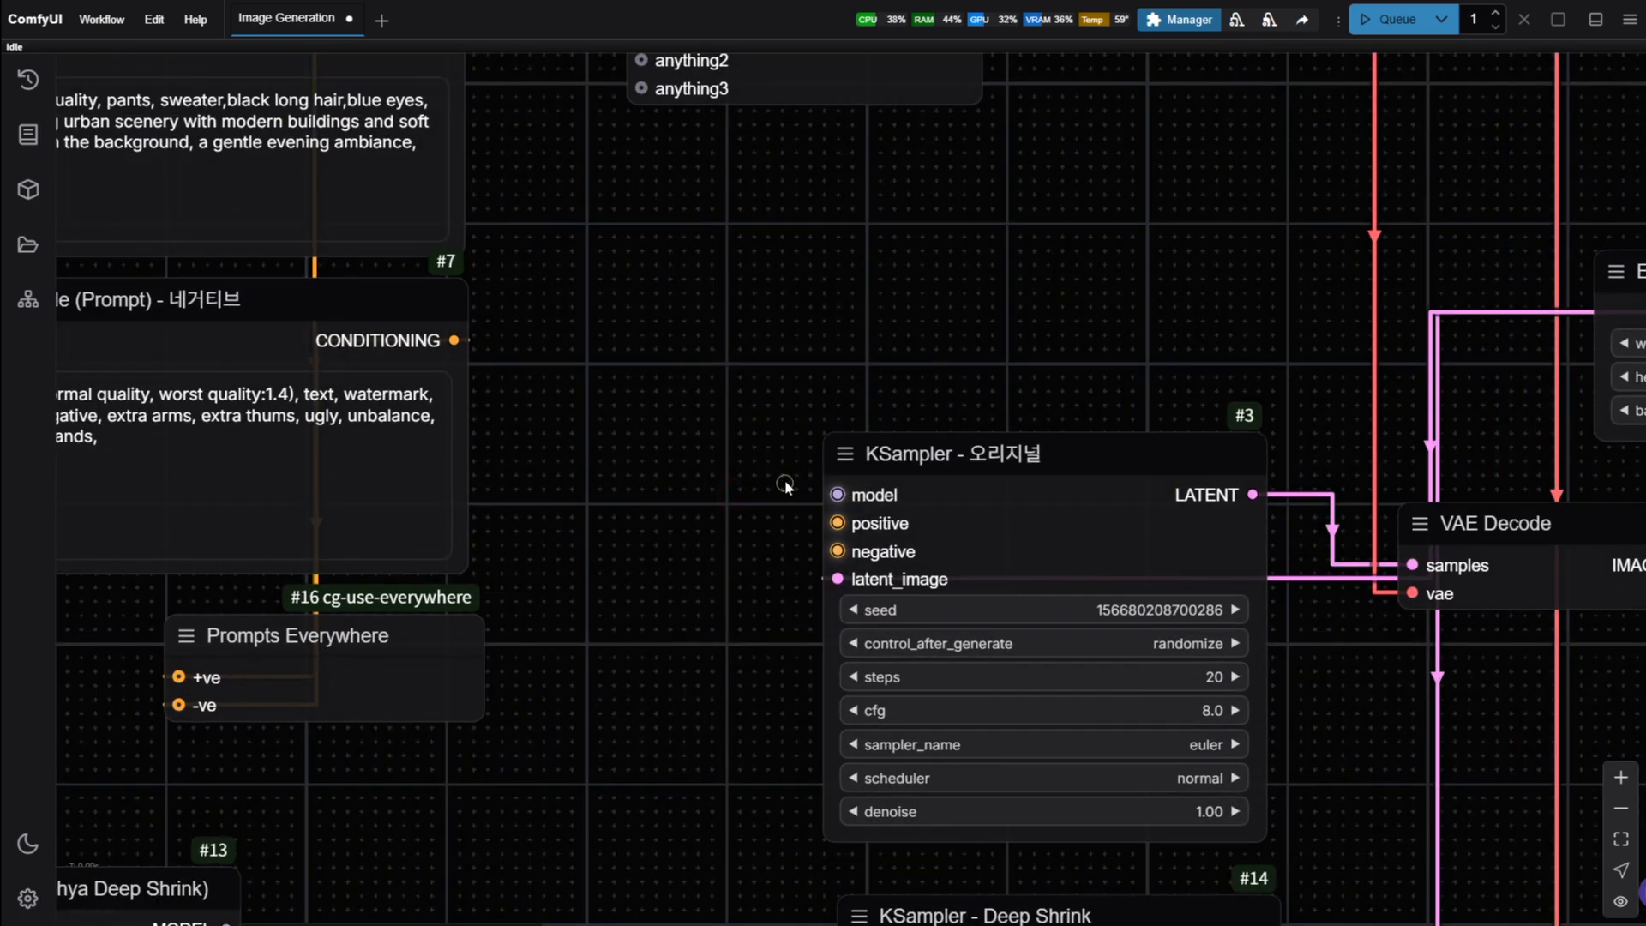
{"action": "scroll", "coordinate": [708, 570], "scroll_direction": "down", "scroll_amount": 6}
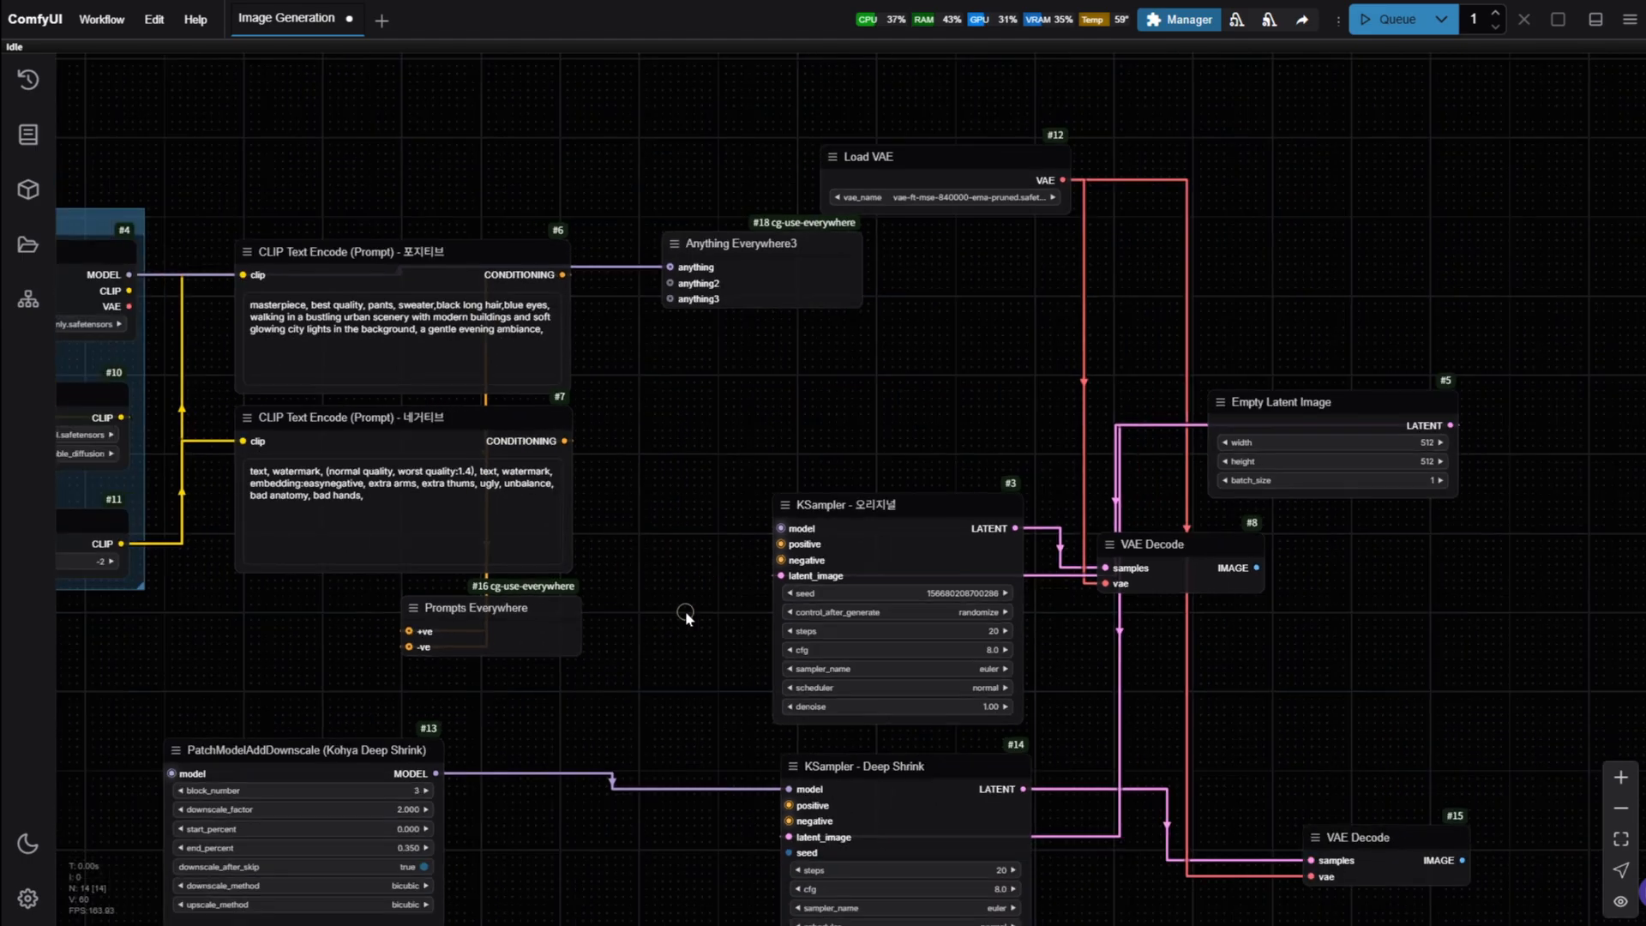
{"action": "left_click", "coordinate": [686, 611]}
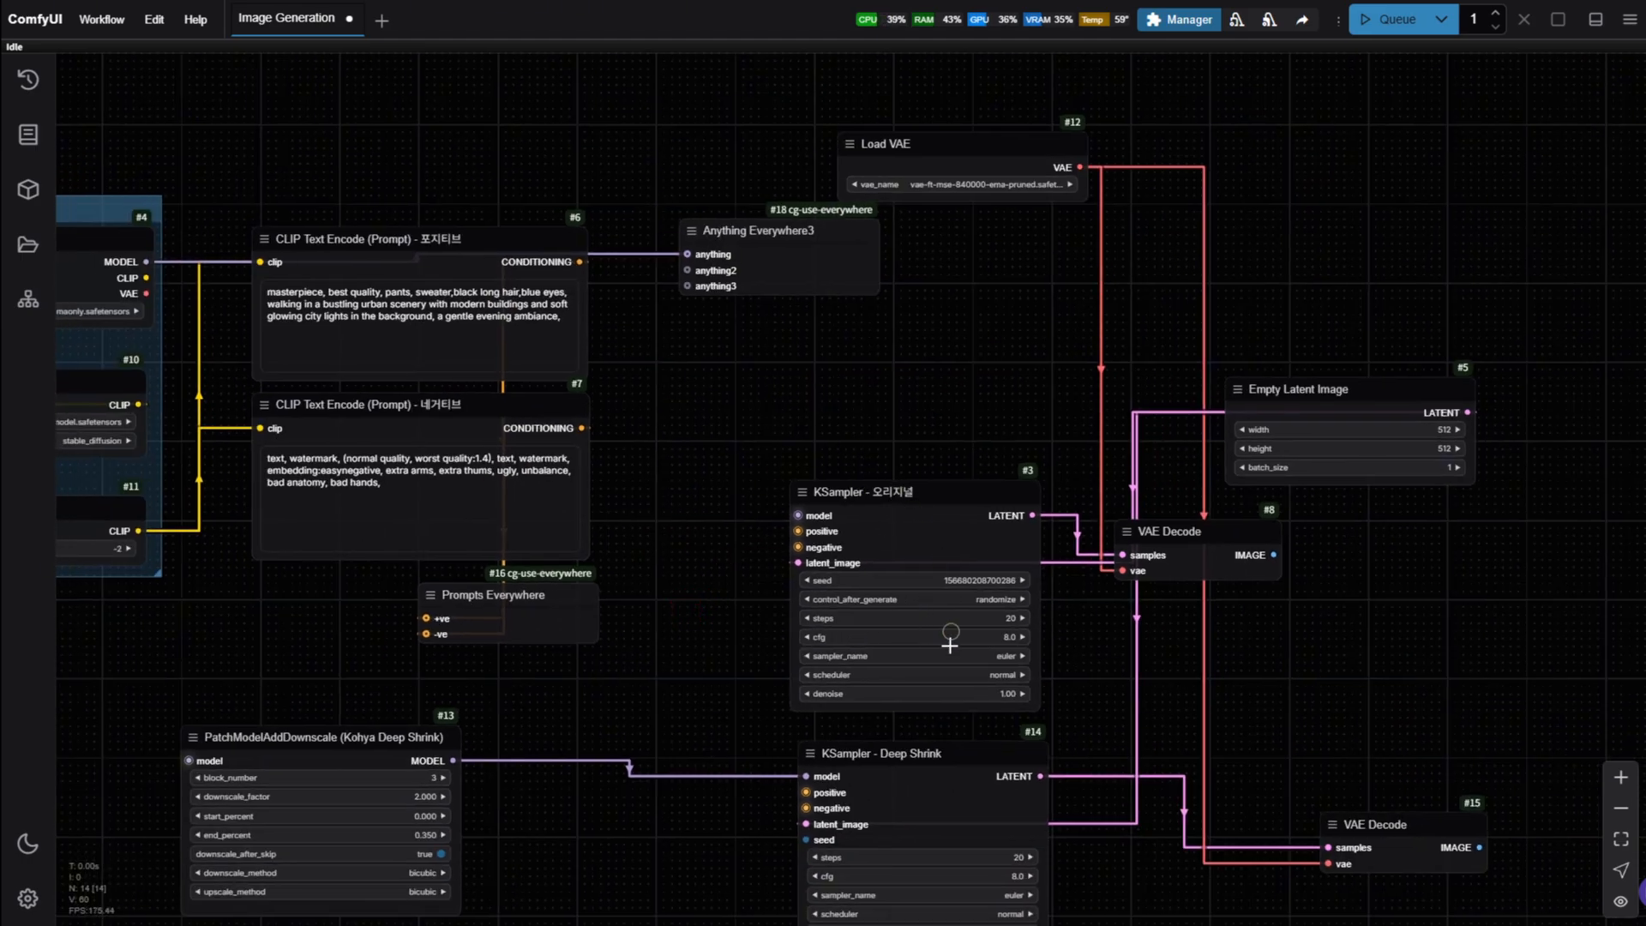
- Examine the model connections of the PatchModelAddDownscale (Kohya Deep Shrink) node and the Deep Shrink KSampler
{"action": "left_click_drag", "start_coordinate": [1192, 670], "coordinate": [1241, 535]}
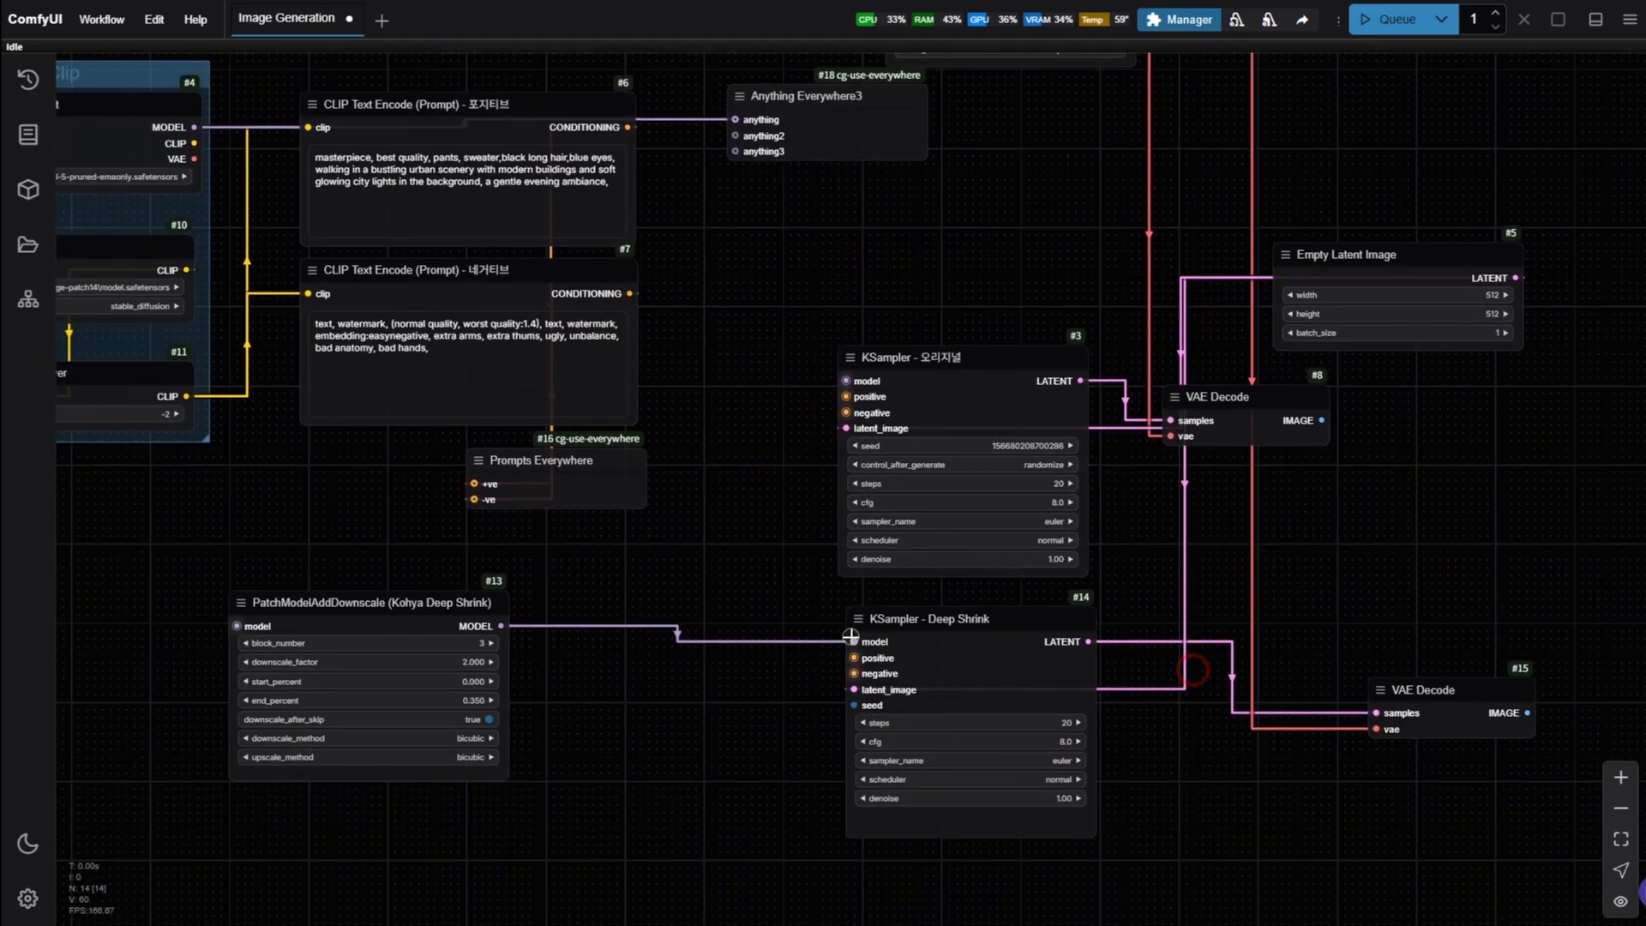
{"action": "left_click_drag", "start_coordinate": [573, 745], "coordinate": [591, 717]}
{"action": "left_click_drag", "start_coordinate": [727, 515], "coordinate": [723, 606]}
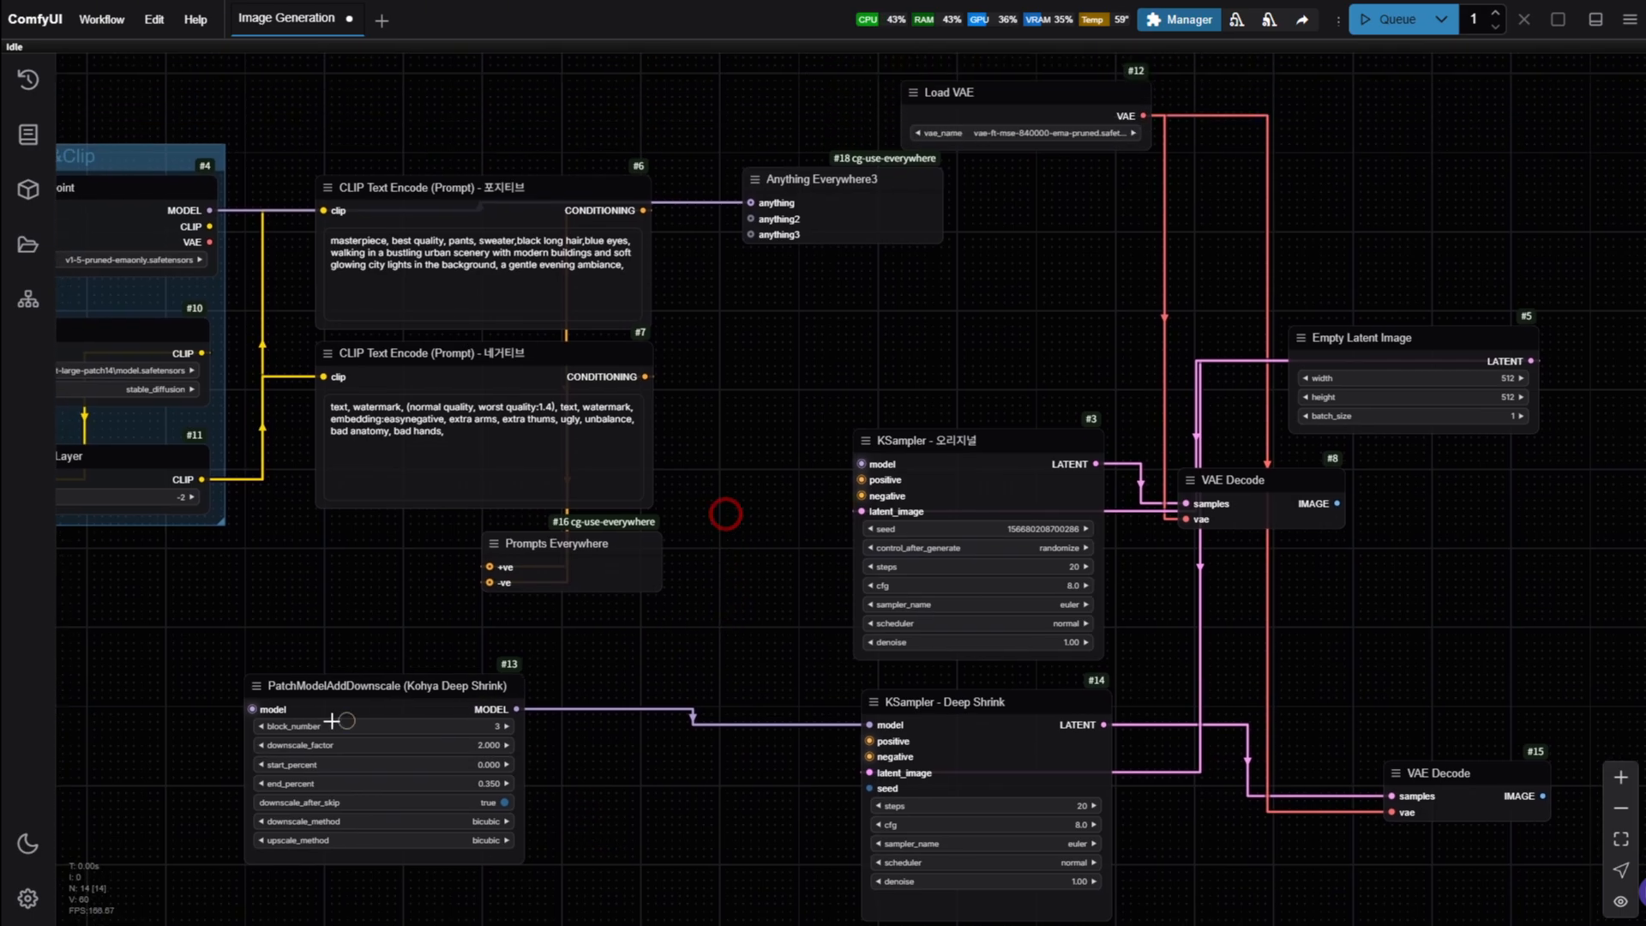
{"action": "left_click_drag", "start_coordinate": [290, 644], "coordinate": [479, 555]}
{"action": "scroll", "coordinate": [473, 583], "scroll_direction": "up", "scroll_amount": 3}
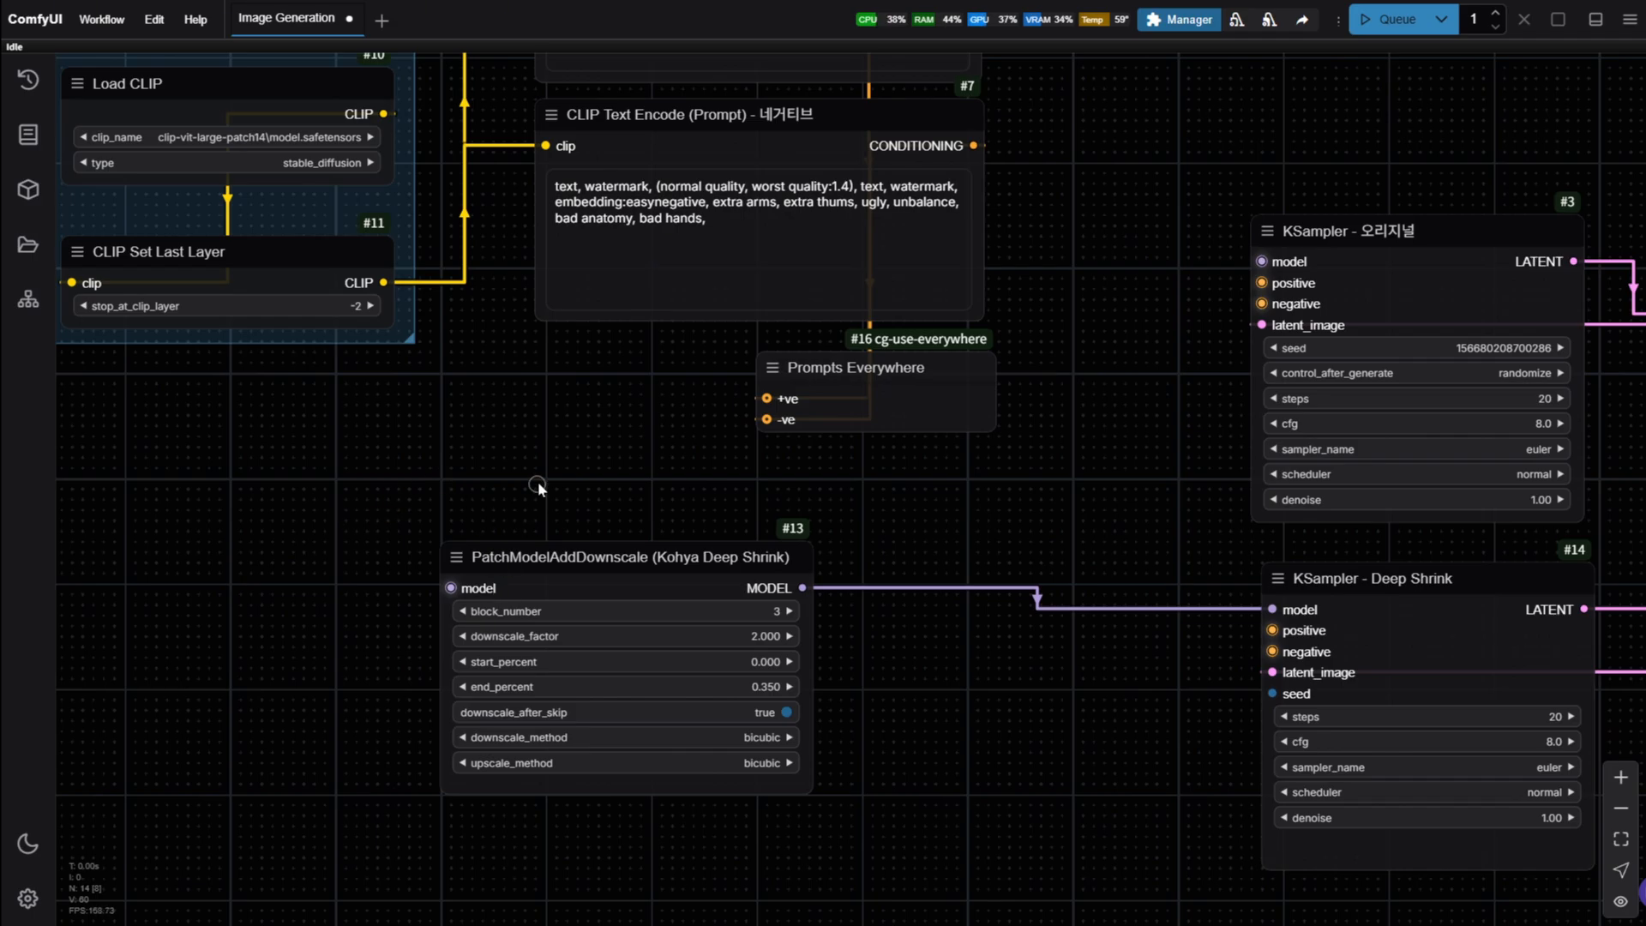
{"action": "left_click_drag", "start_coordinate": [608, 407], "coordinate": [452, 576]}
{"action": "scroll", "coordinate": [432, 578], "scroll_direction": "down", "scroll_amount": 3}
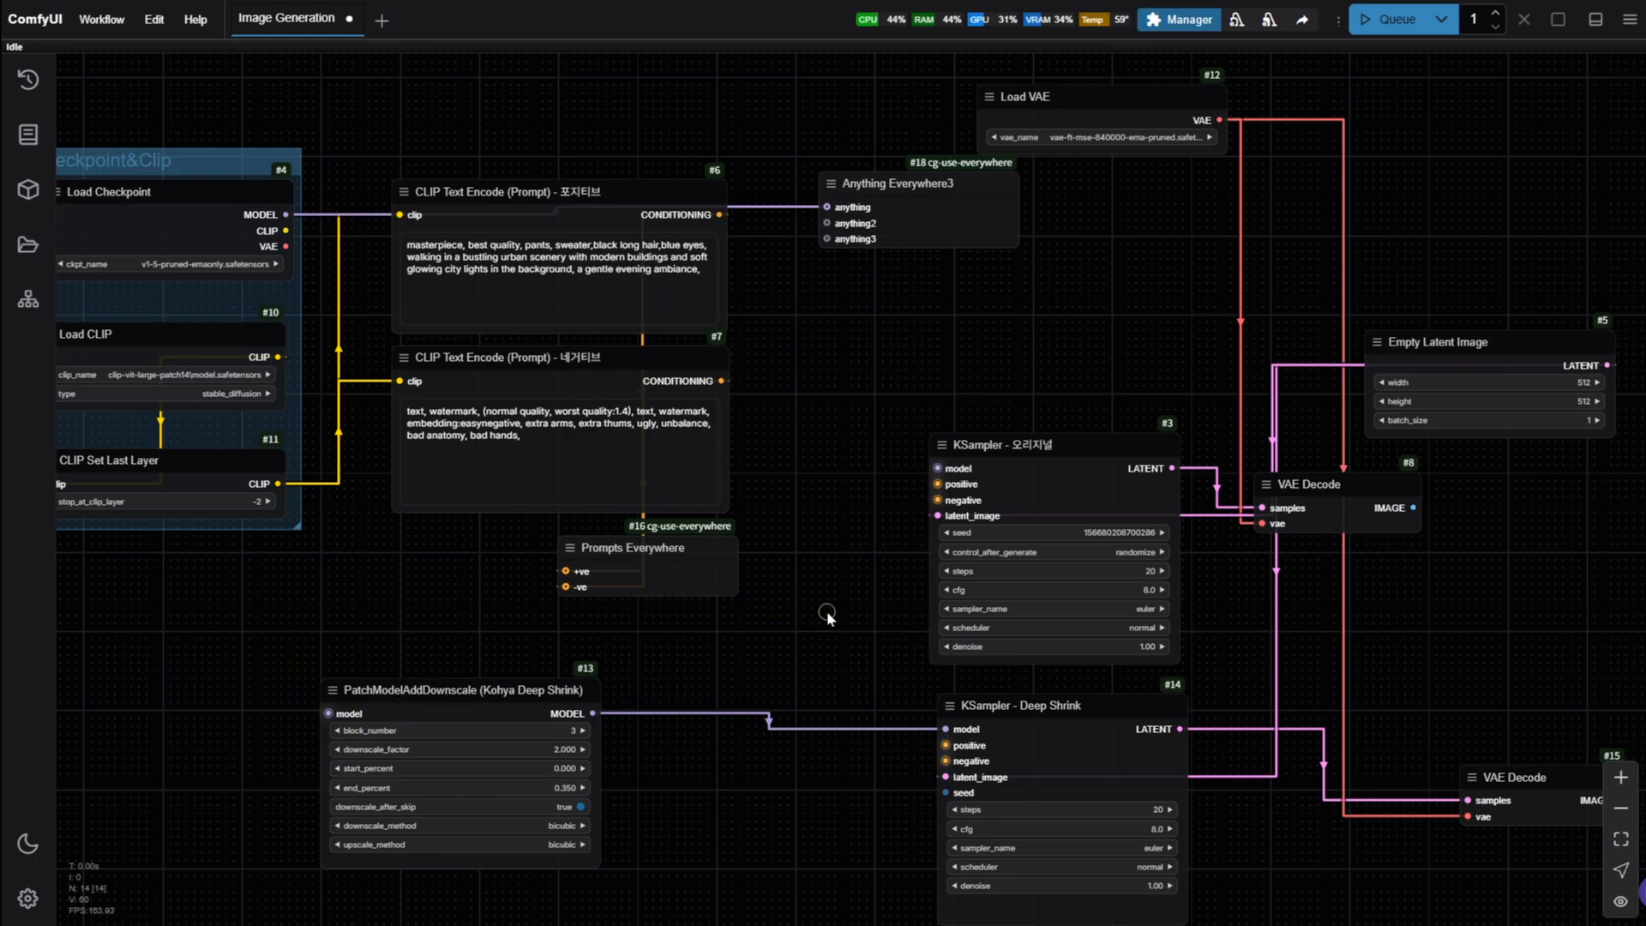
- Move the Prompts Everywhere node directly below the negative CLIP Text Encode node, aligned with its edge
{"action": "left_click_drag", "start_coordinate": [826, 611], "coordinate": [811, 607]}
{"action": "left_click_drag", "start_coordinate": [627, 546], "coordinate": [453, 537]}
{"action": "left_click_drag", "start_coordinate": [606, 581], "coordinate": [686, 619]}
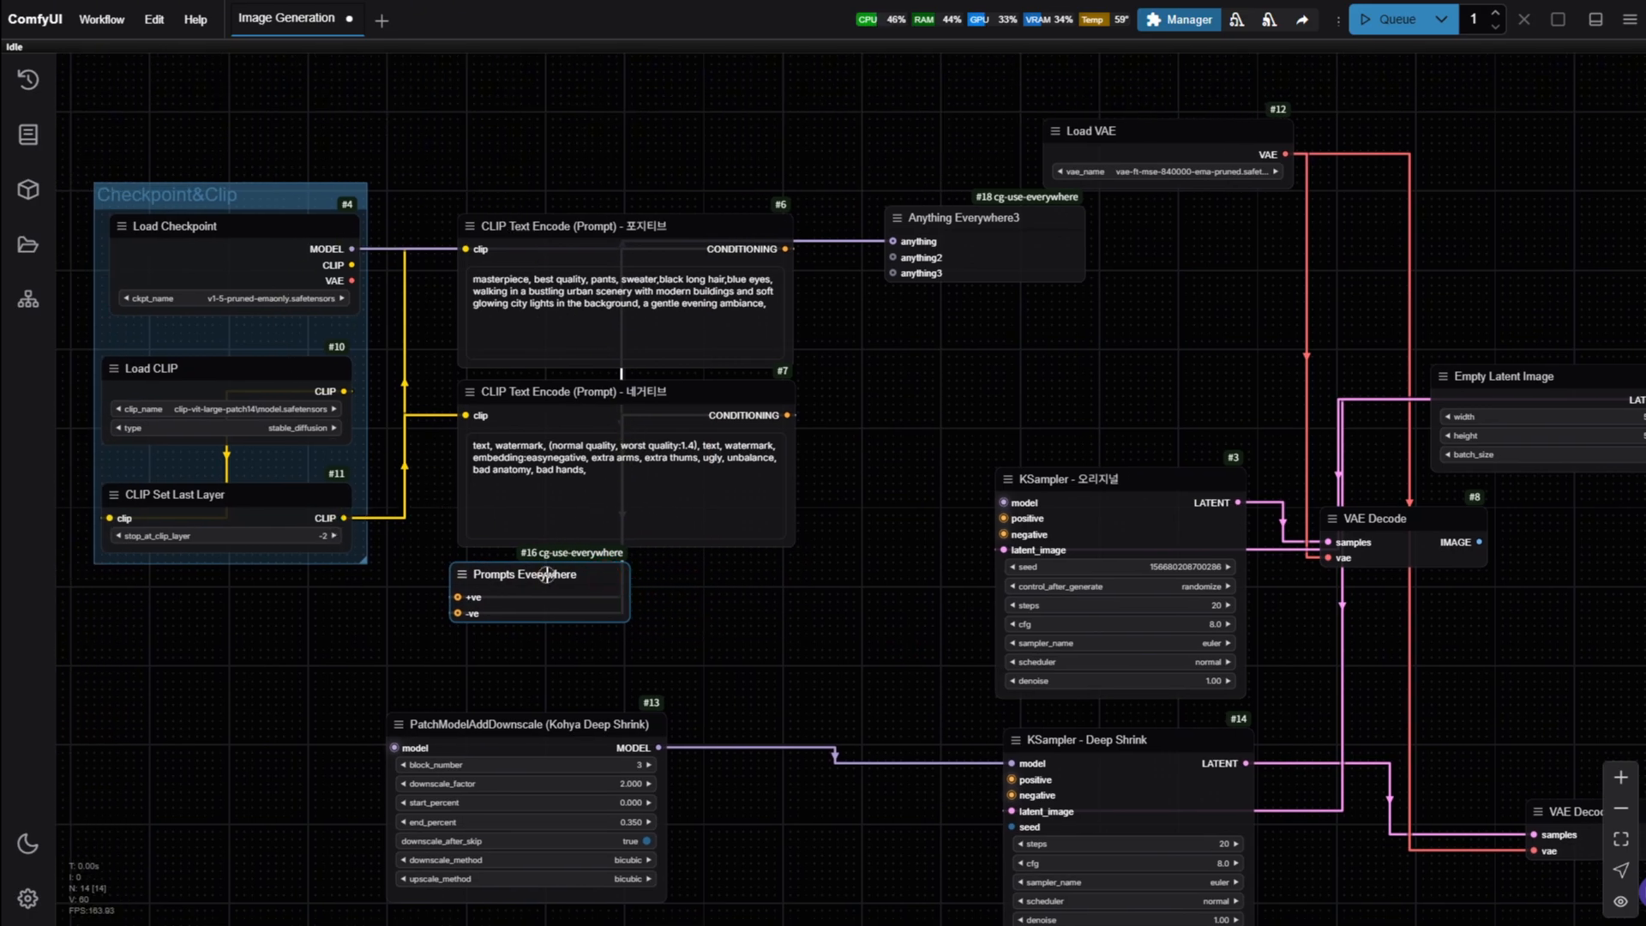
{"action": "left_click_drag", "start_coordinate": [547, 575], "coordinate": [551, 574]}
- Connect CLIP Set Last Layer's CLIP output to Anything Everywhere3's second input and remove the direct clip links from both CLIP Text Encode nodes
{"action": "left_click_drag", "start_coordinate": [734, 607], "coordinate": [735, 665]}
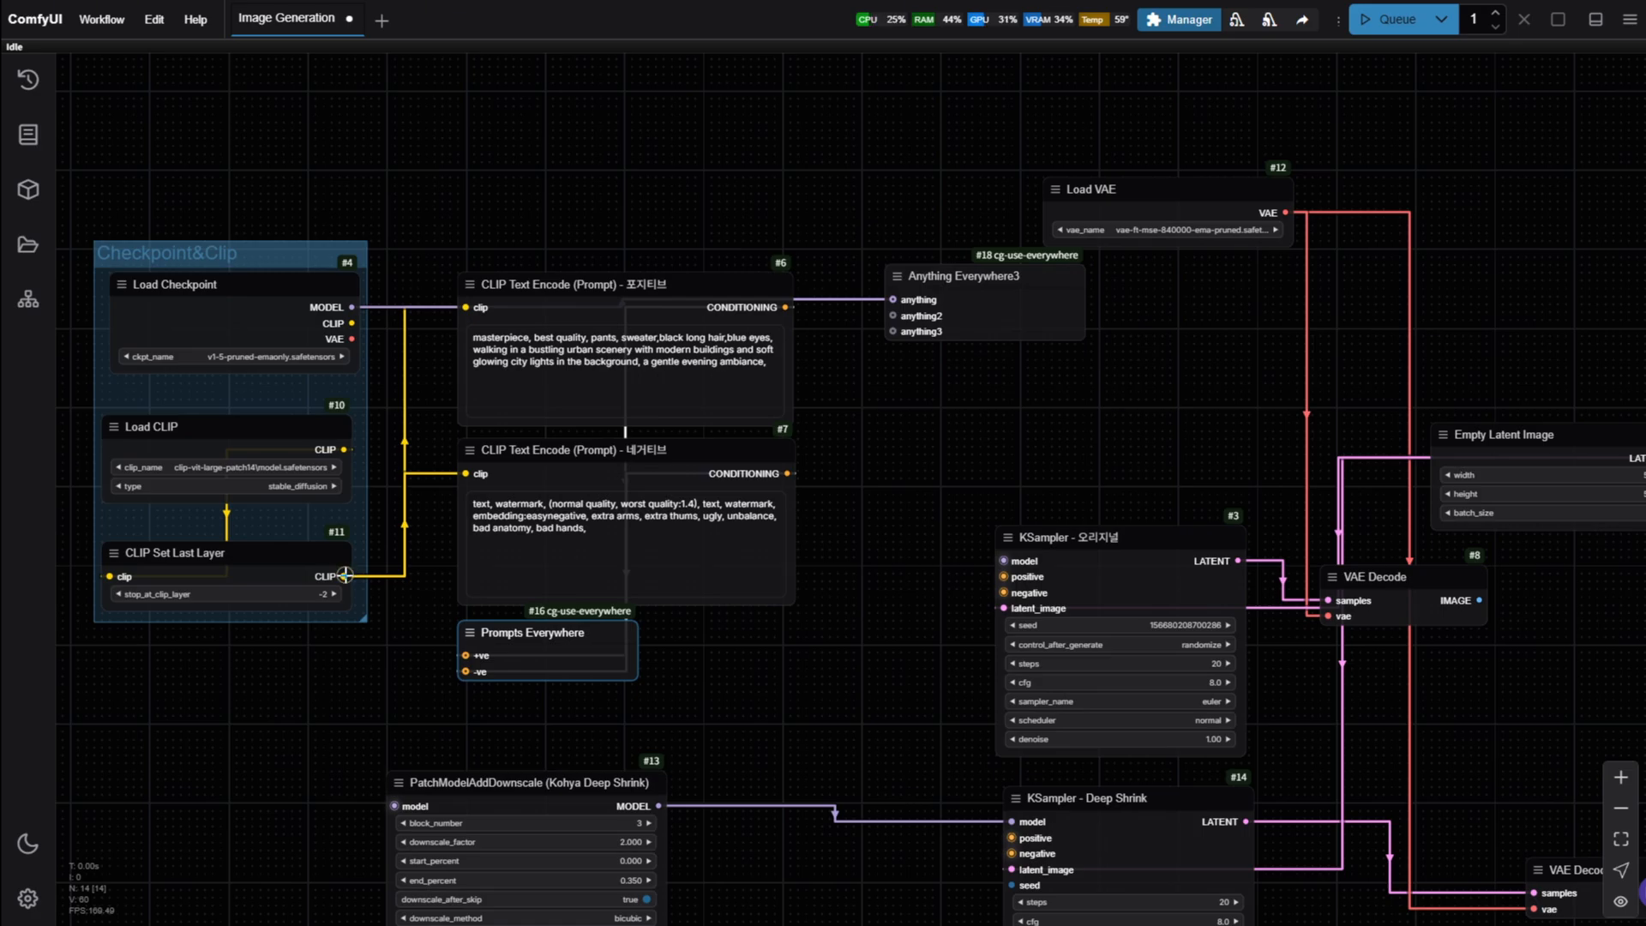
{"action": "left_click_drag", "start_coordinate": [345, 575], "coordinate": [893, 315]}
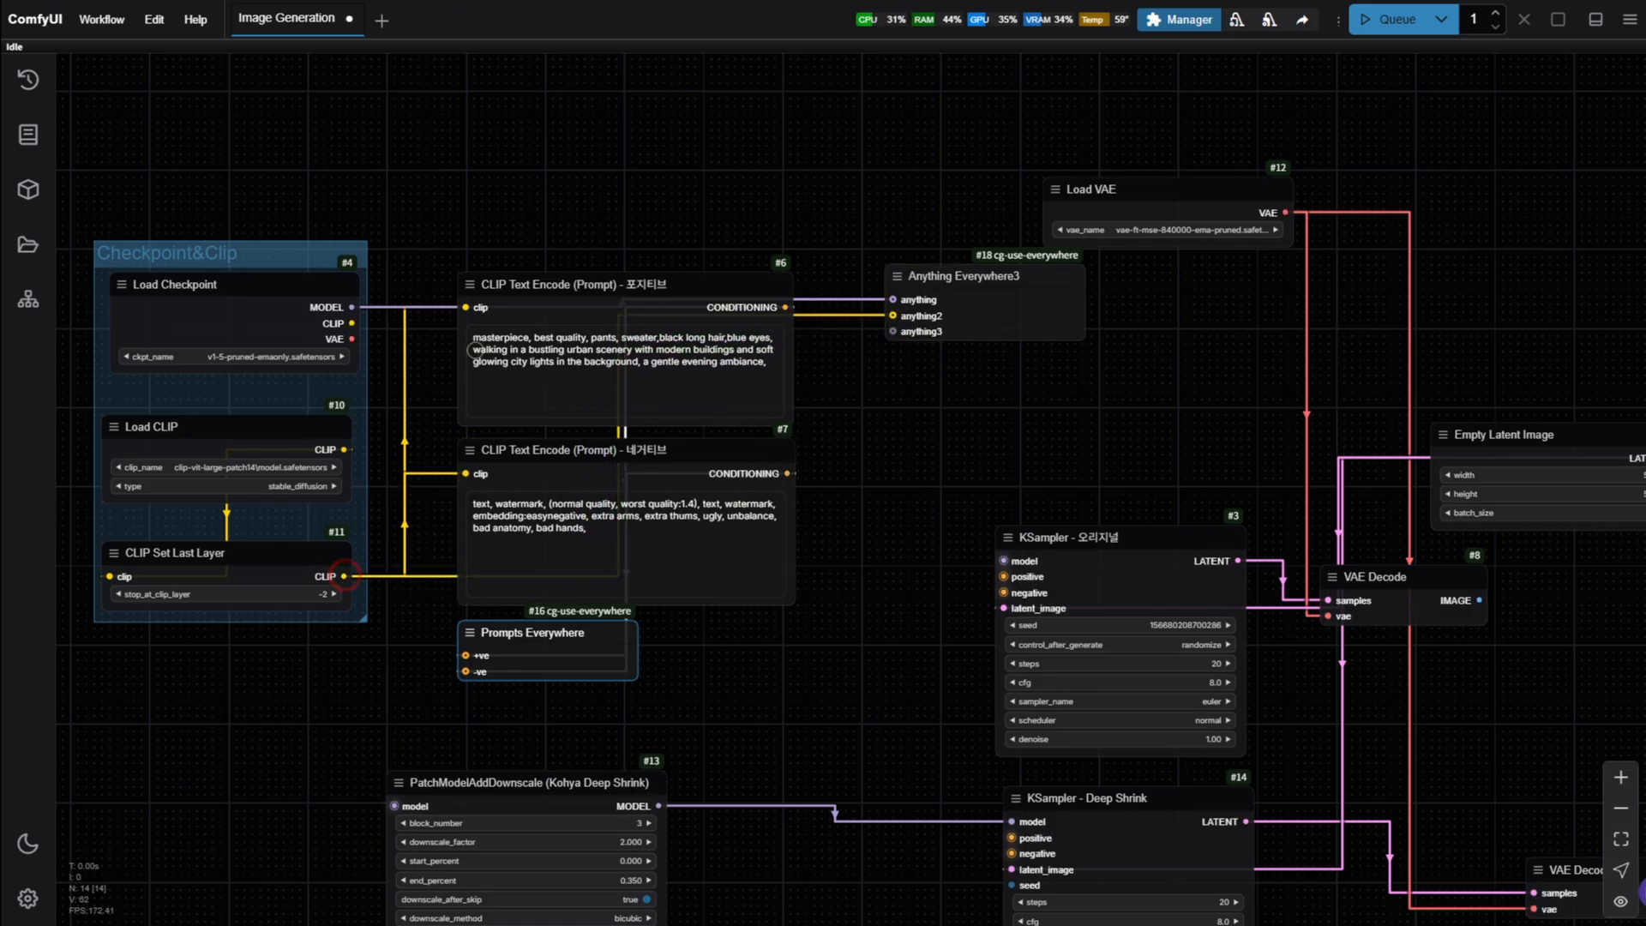
{"action": "left_click_drag", "start_coordinate": [471, 309], "coordinate": [442, 395]}
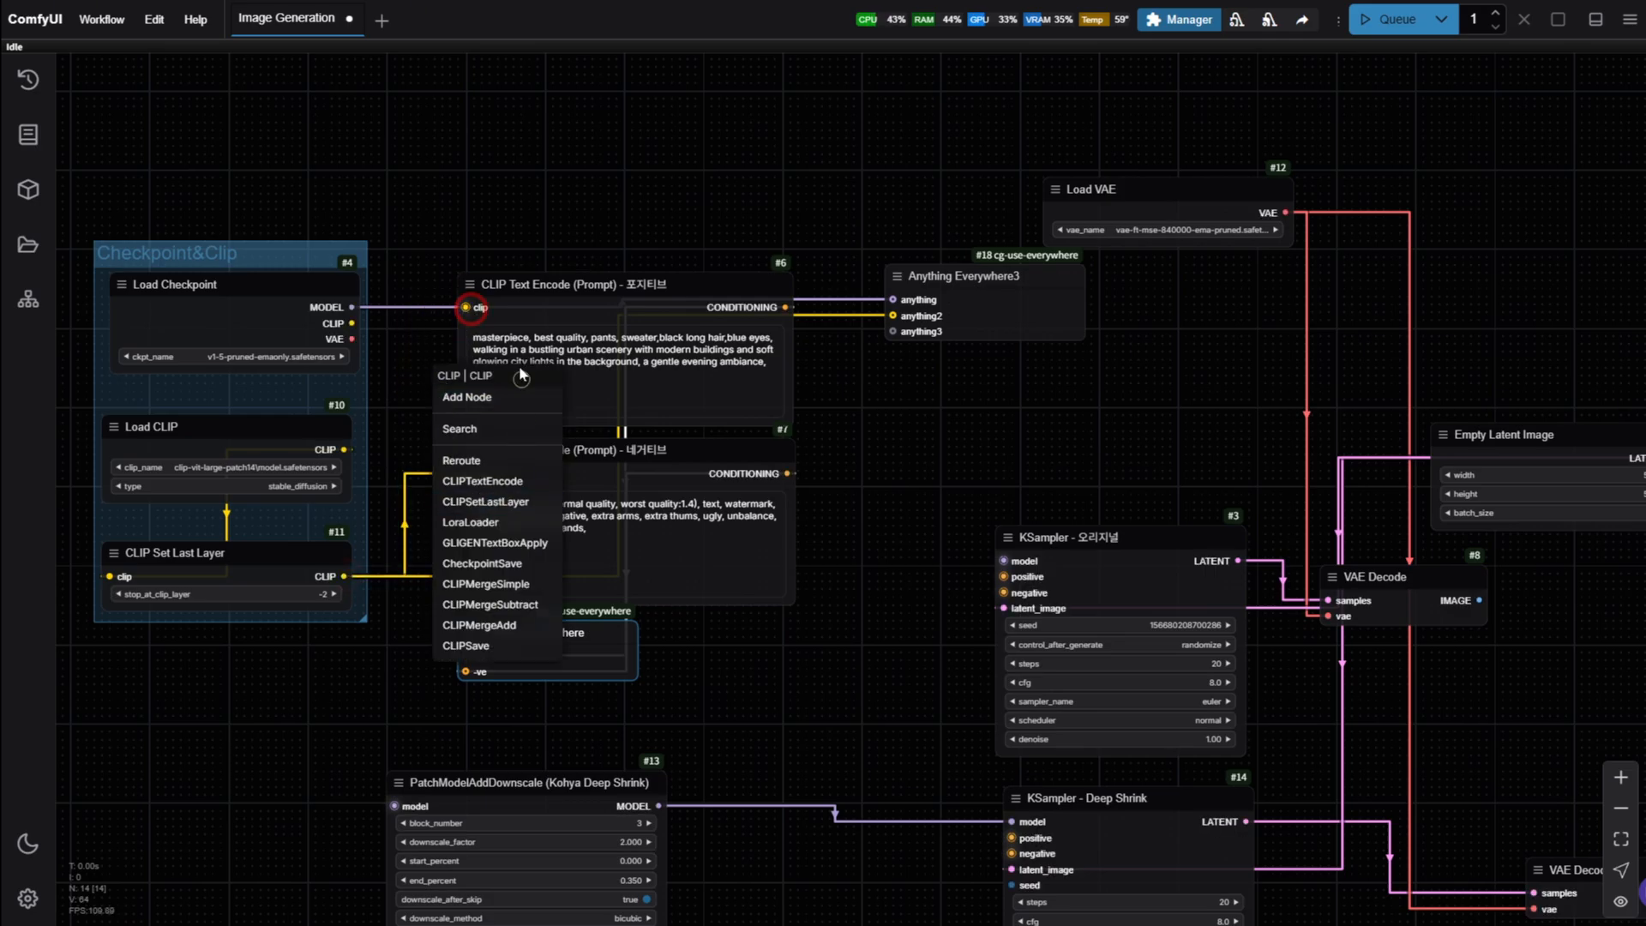
{"action": "left_click", "coordinate": [505, 241]}
{"action": "left_click_drag", "start_coordinate": [485, 472], "coordinate": [401, 494]}
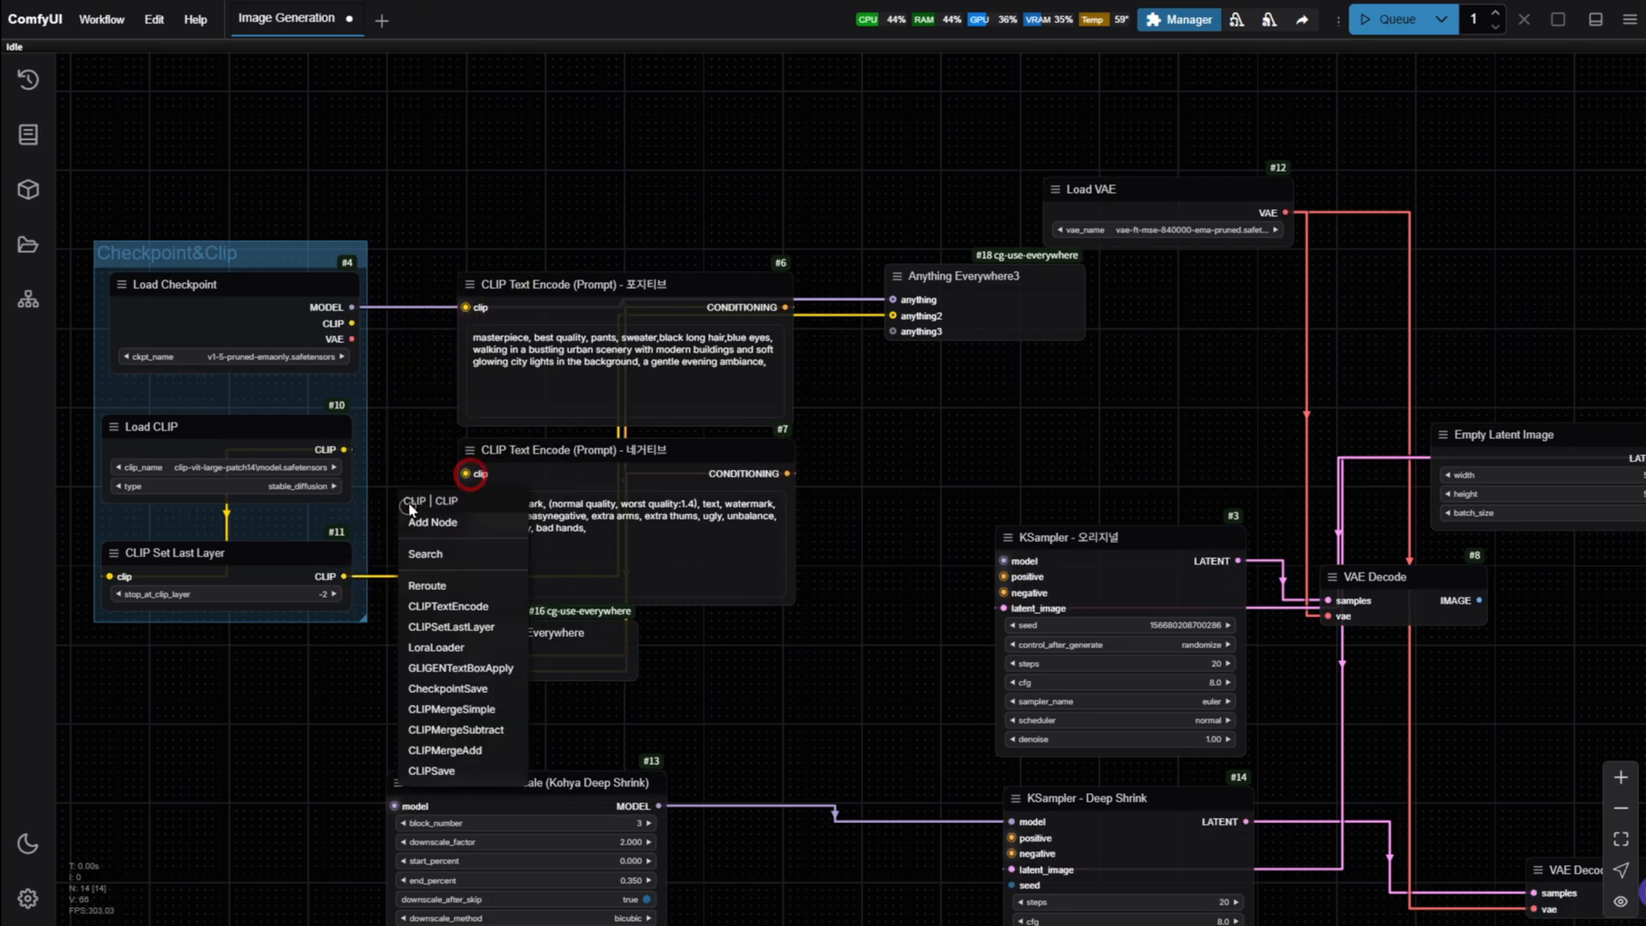
{"action": "left_click", "coordinate": [423, 434]}
- Nudge both CLIP Text Encode nodes and Prompts Everywhere slightly upward, and move PatchModelAddDownscale (Kohya Deep Shrink) close to the Deep Shrink KSampler
{"action": "left_click_drag", "start_coordinate": [856, 544], "coordinate": [774, 547]}
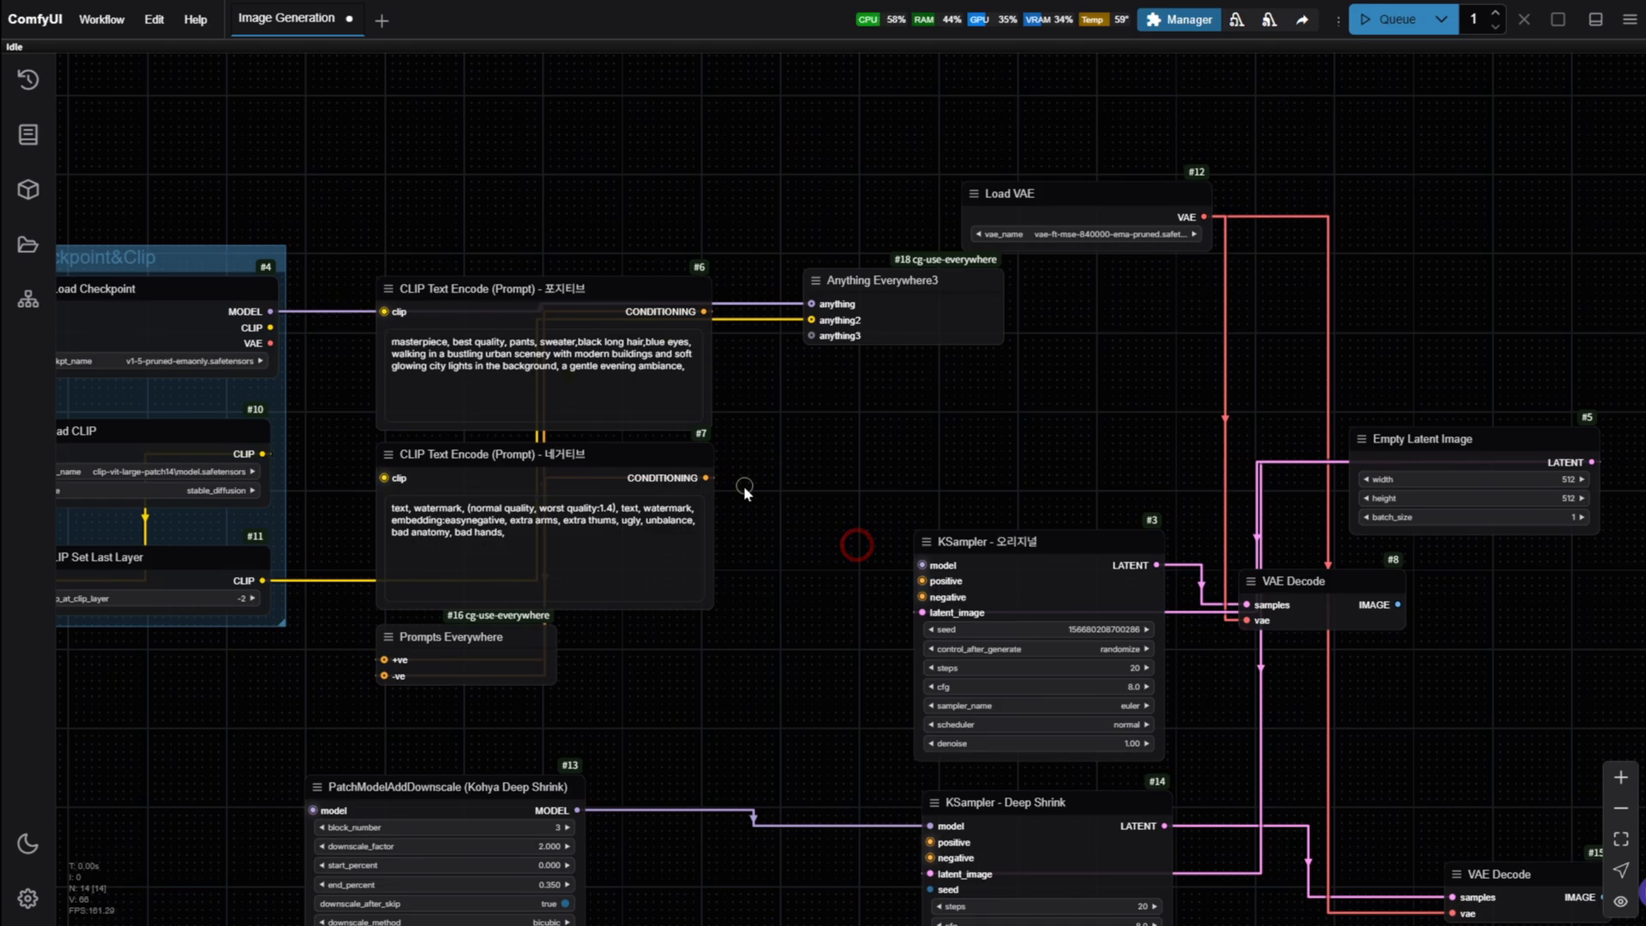
{"action": "left_click_drag", "start_coordinate": [574, 306], "coordinate": [566, 289]}
{"action": "left_click_drag", "start_coordinate": [532, 464], "coordinate": [525, 447]}
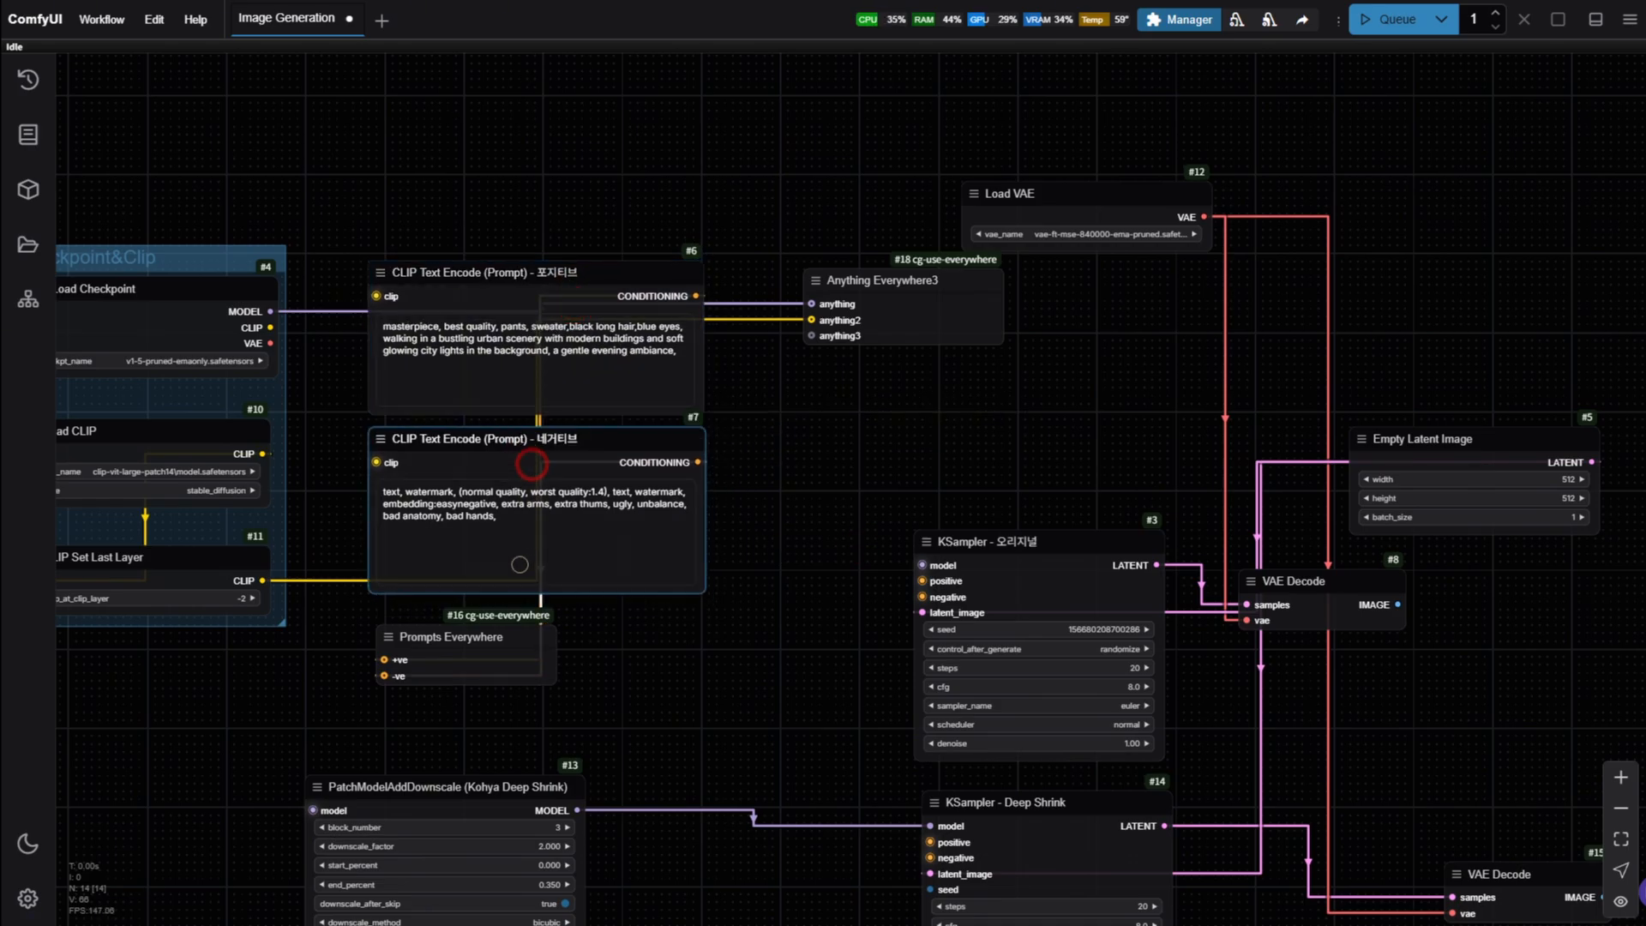
{"action": "left_click_drag", "start_coordinate": [482, 633], "coordinate": [481, 620]}
{"action": "left_click_drag", "start_coordinate": [691, 675], "coordinate": [747, 497]}
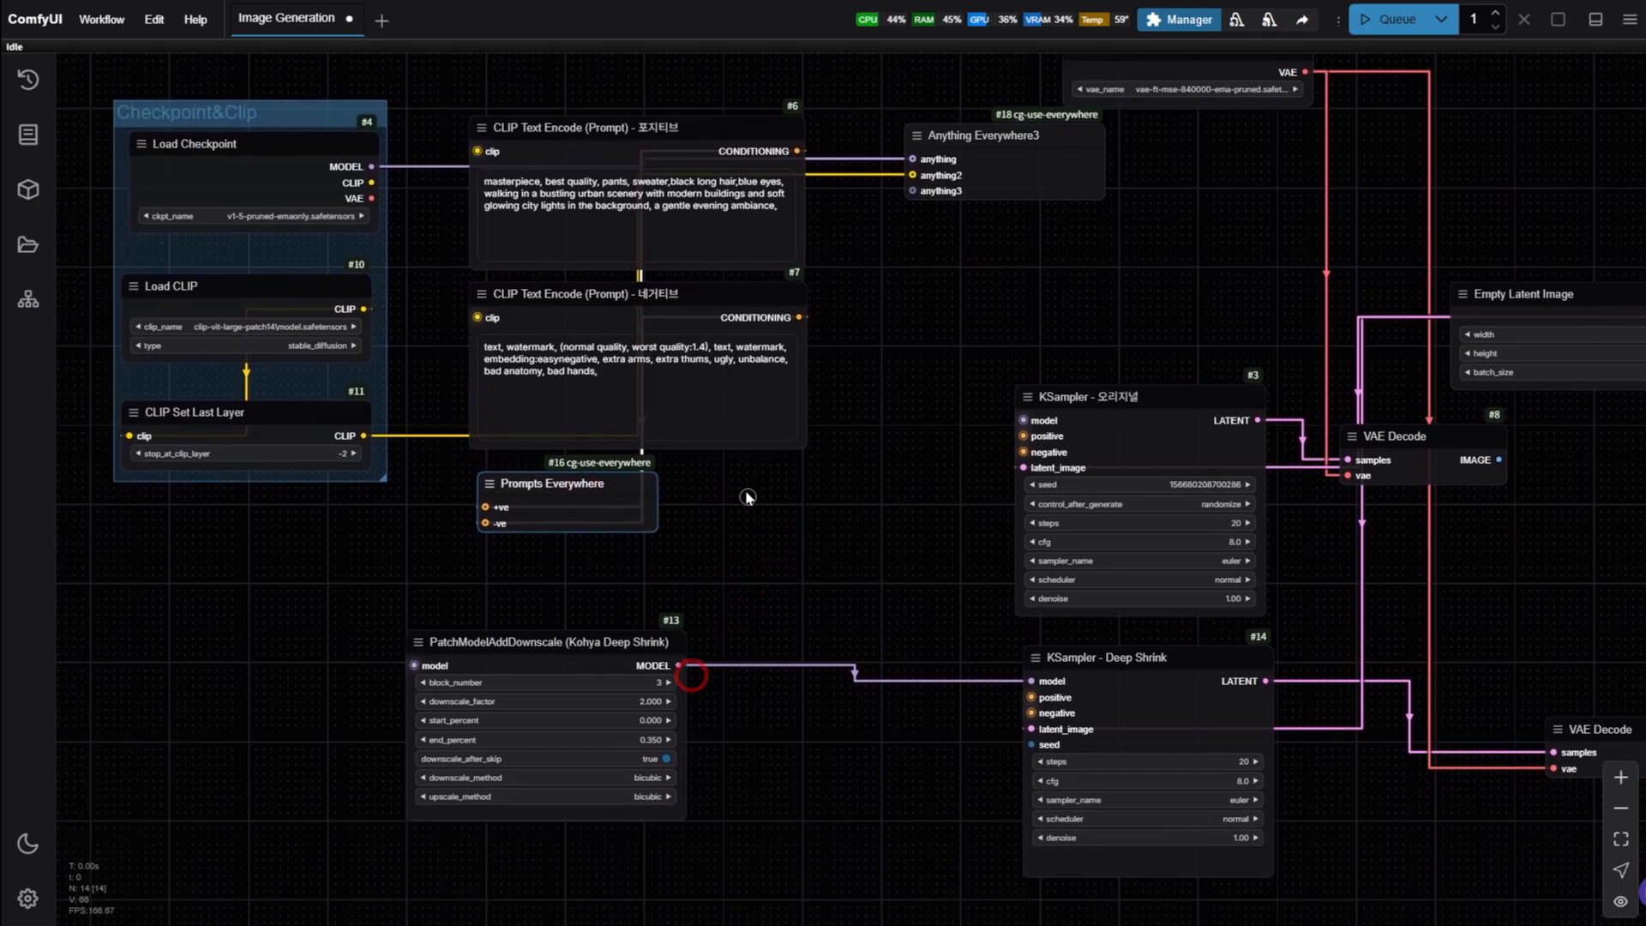
{"action": "left_click_drag", "start_coordinate": [543, 656], "coordinate": [834, 632]}
- Move both CLIP Text Encode nodes and Prompts Everywhere together below the Checkpoint&Clip group, and bring Anything Everywhere3 closer to that group
{"action": "left_click", "coordinate": [556, 149]}
{"action": "left_click", "coordinate": [549, 295], "text": "shift"}
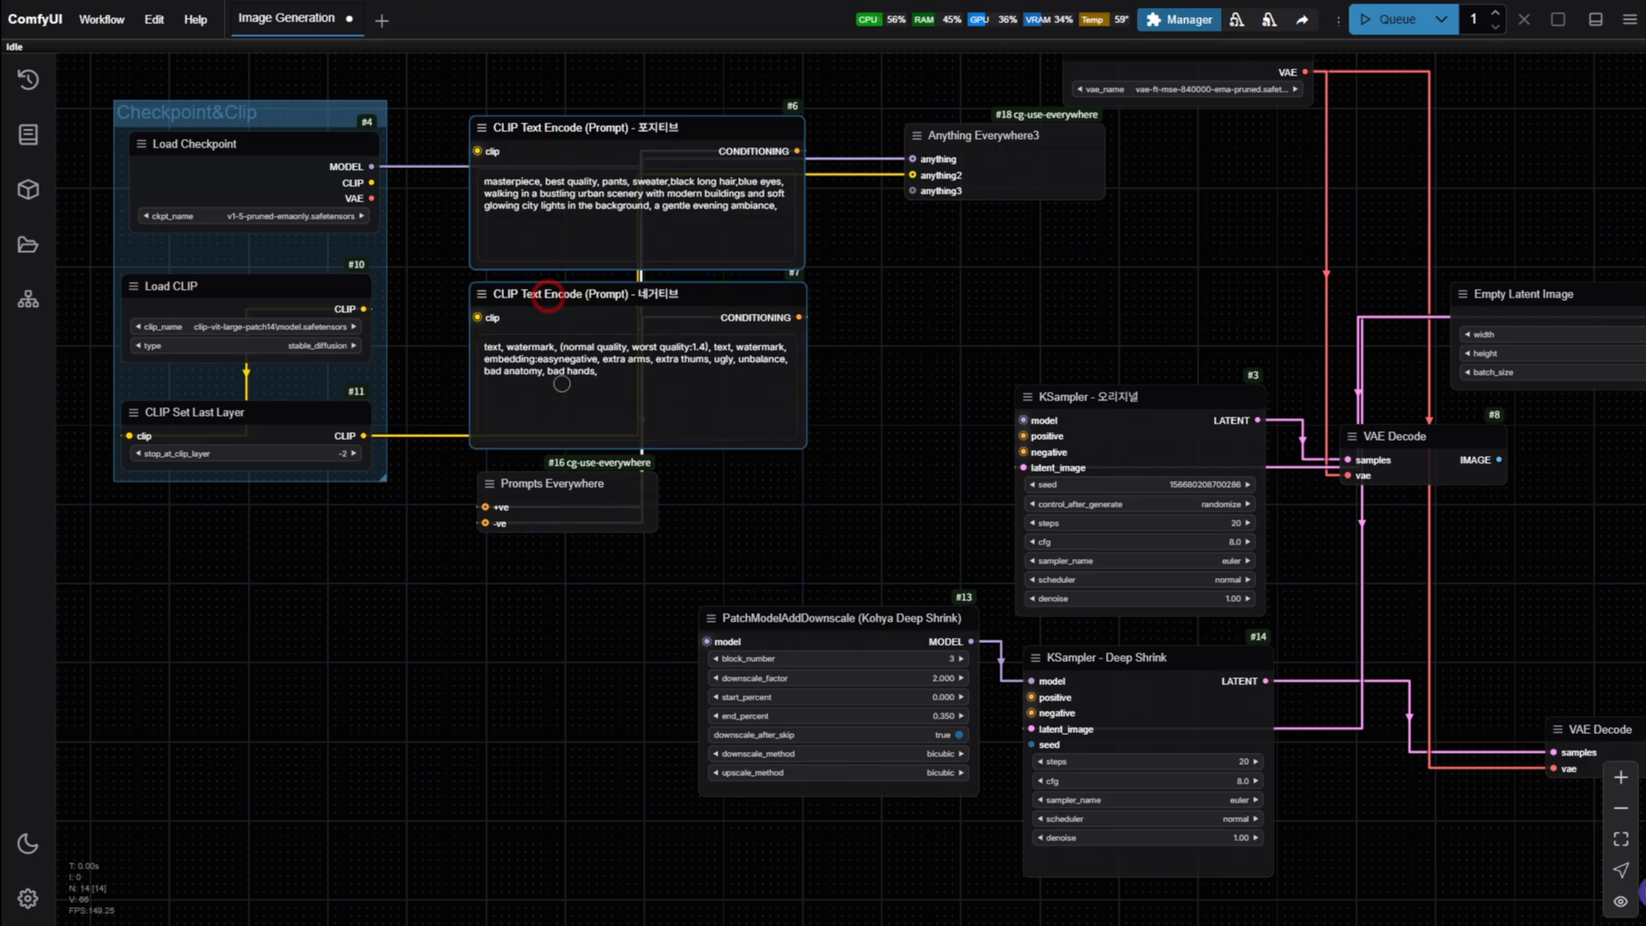
{"action": "left_click", "coordinate": [541, 480], "text": "shift"}
{"action": "left_click_drag", "start_coordinate": [581, 130], "coordinate": [228, 538]}
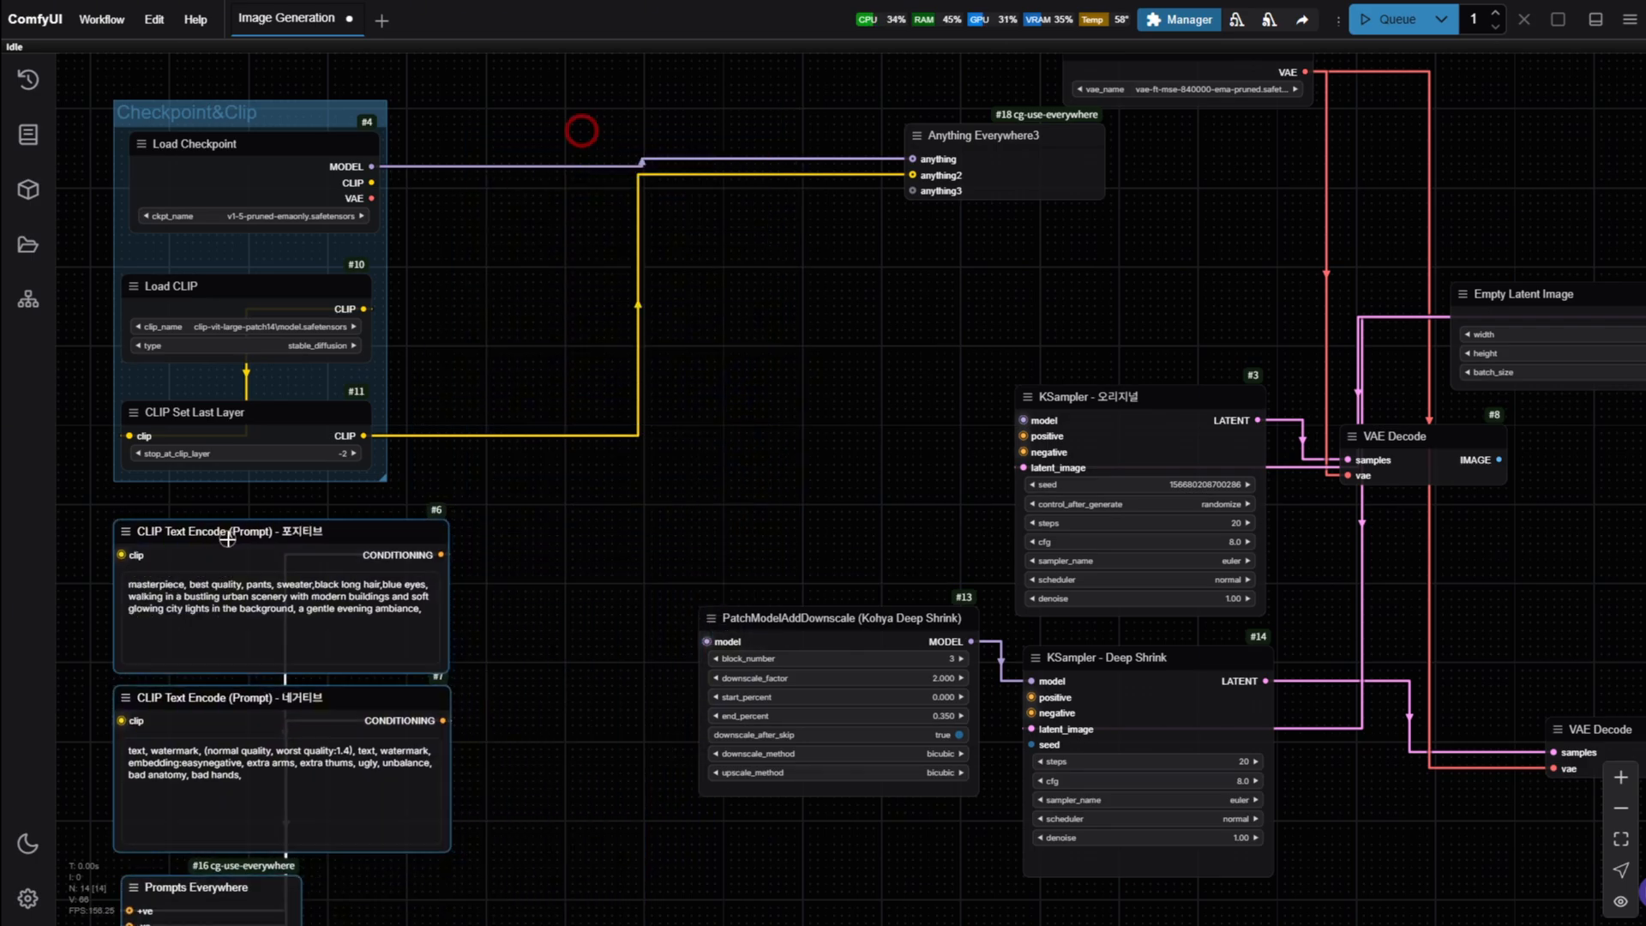
{"action": "left_click_drag", "start_coordinate": [588, 682], "coordinate": [790, 439]}
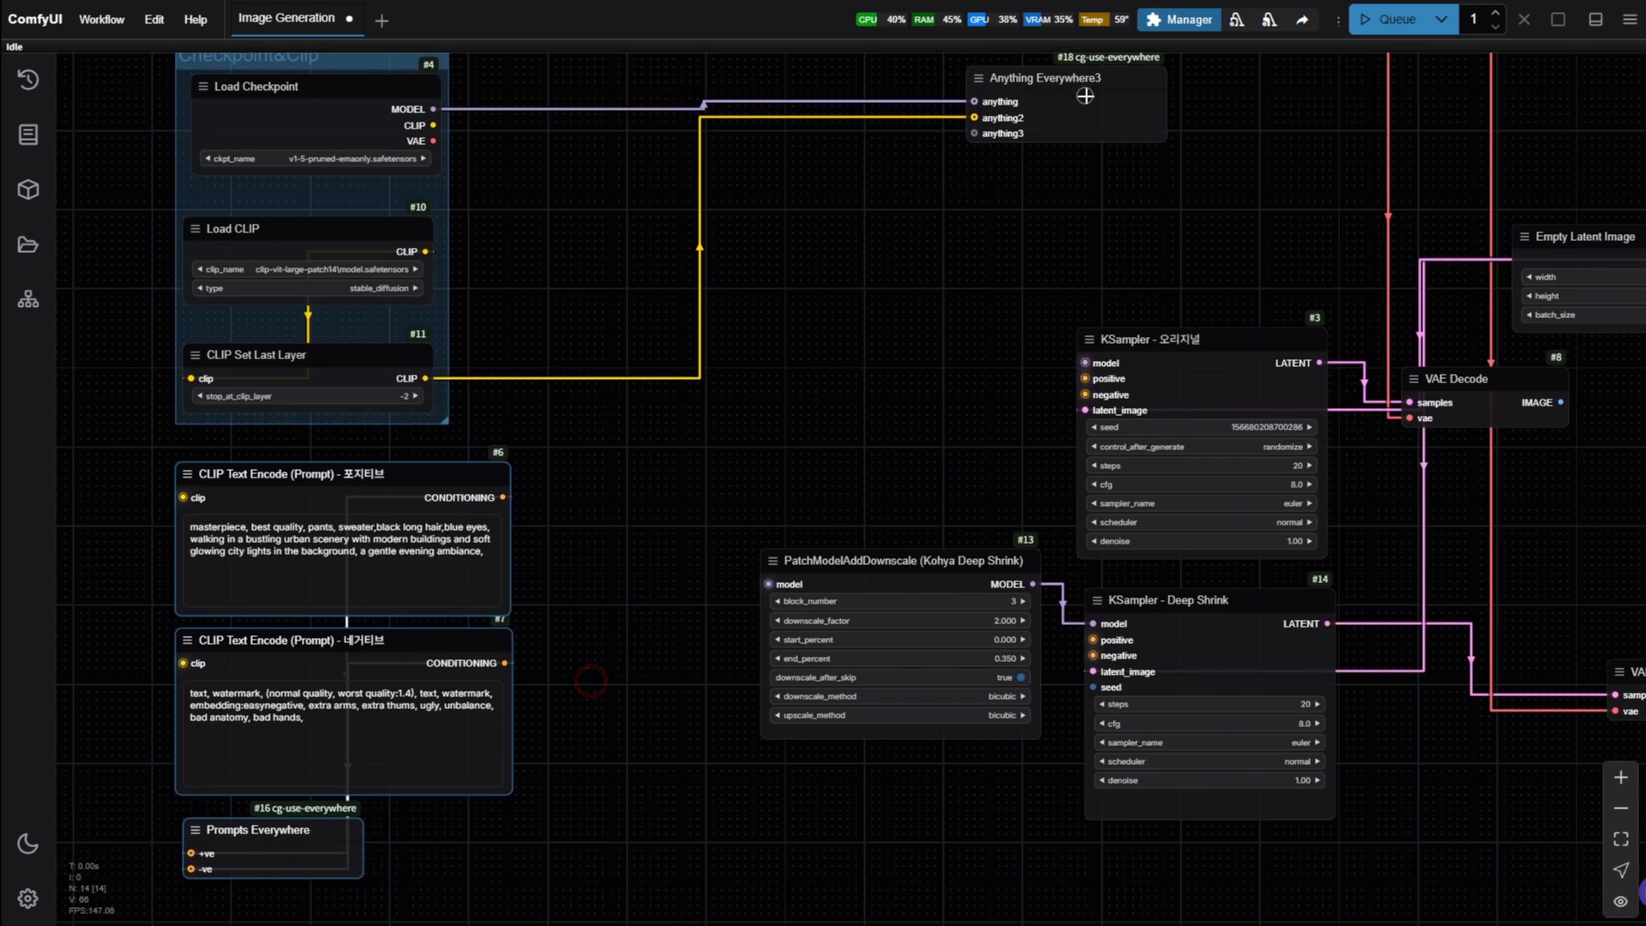
{"action": "left_click_drag", "start_coordinate": [1089, 79], "coordinate": [962, 206]}
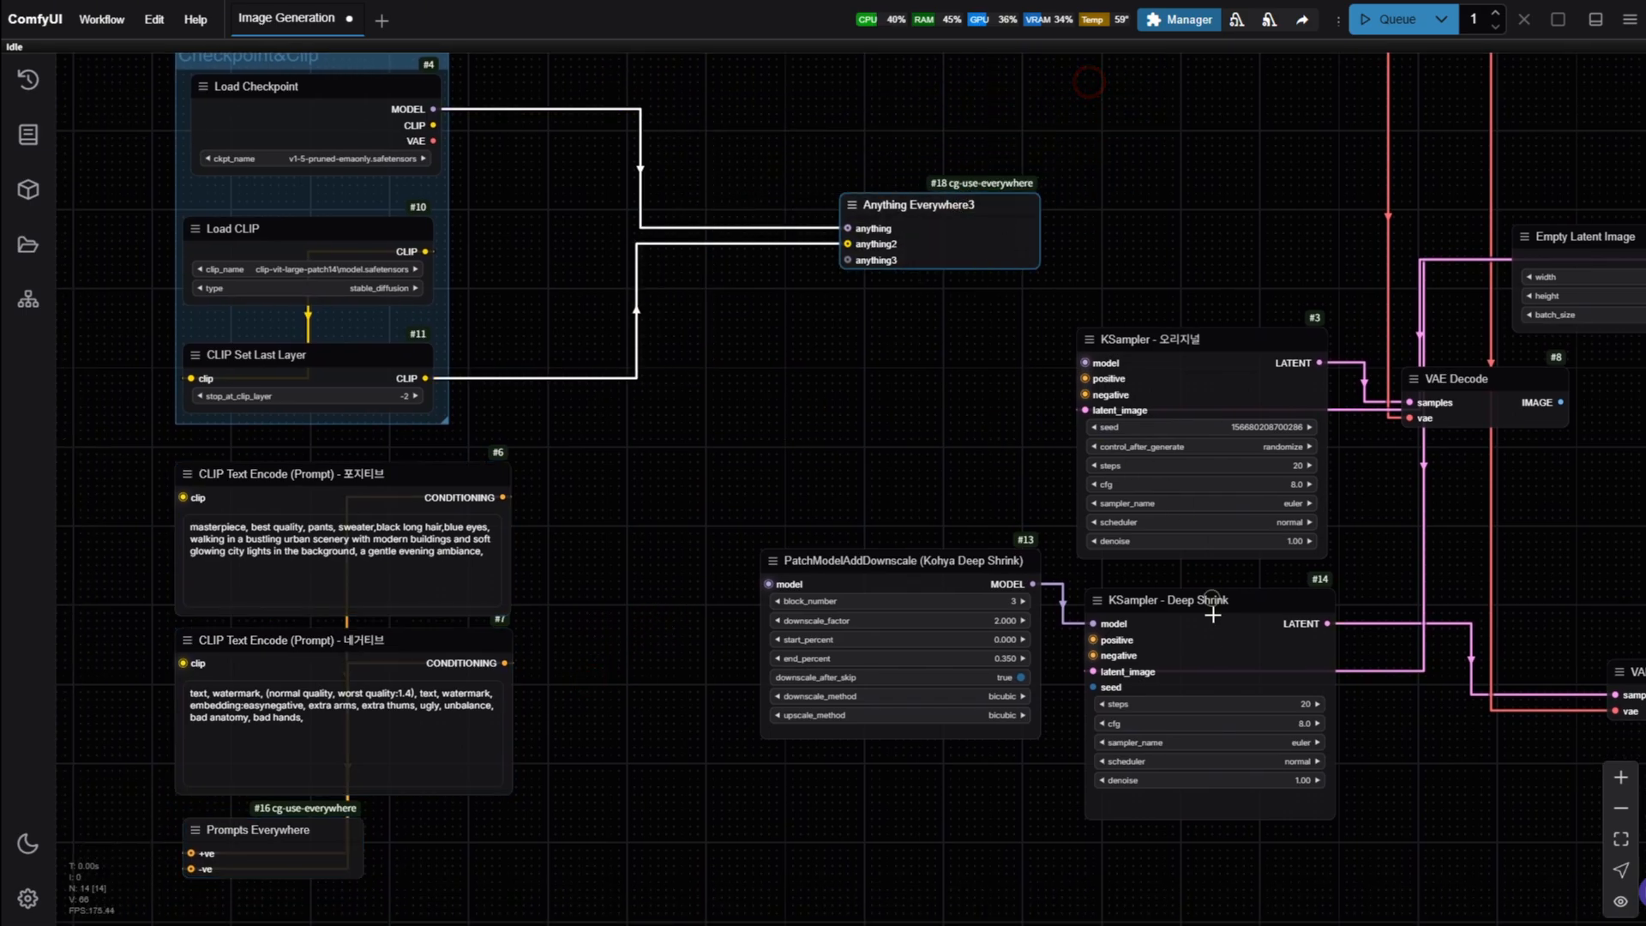
- Group both CLIP Text Encode nodes with Prompts Everywhere under the title Prompt and shift the group slightly downward
{"action": "left_click", "coordinate": [581, 620]}
{"action": "left_click_drag", "start_coordinate": [587, 618], "coordinate": [669, 512]}
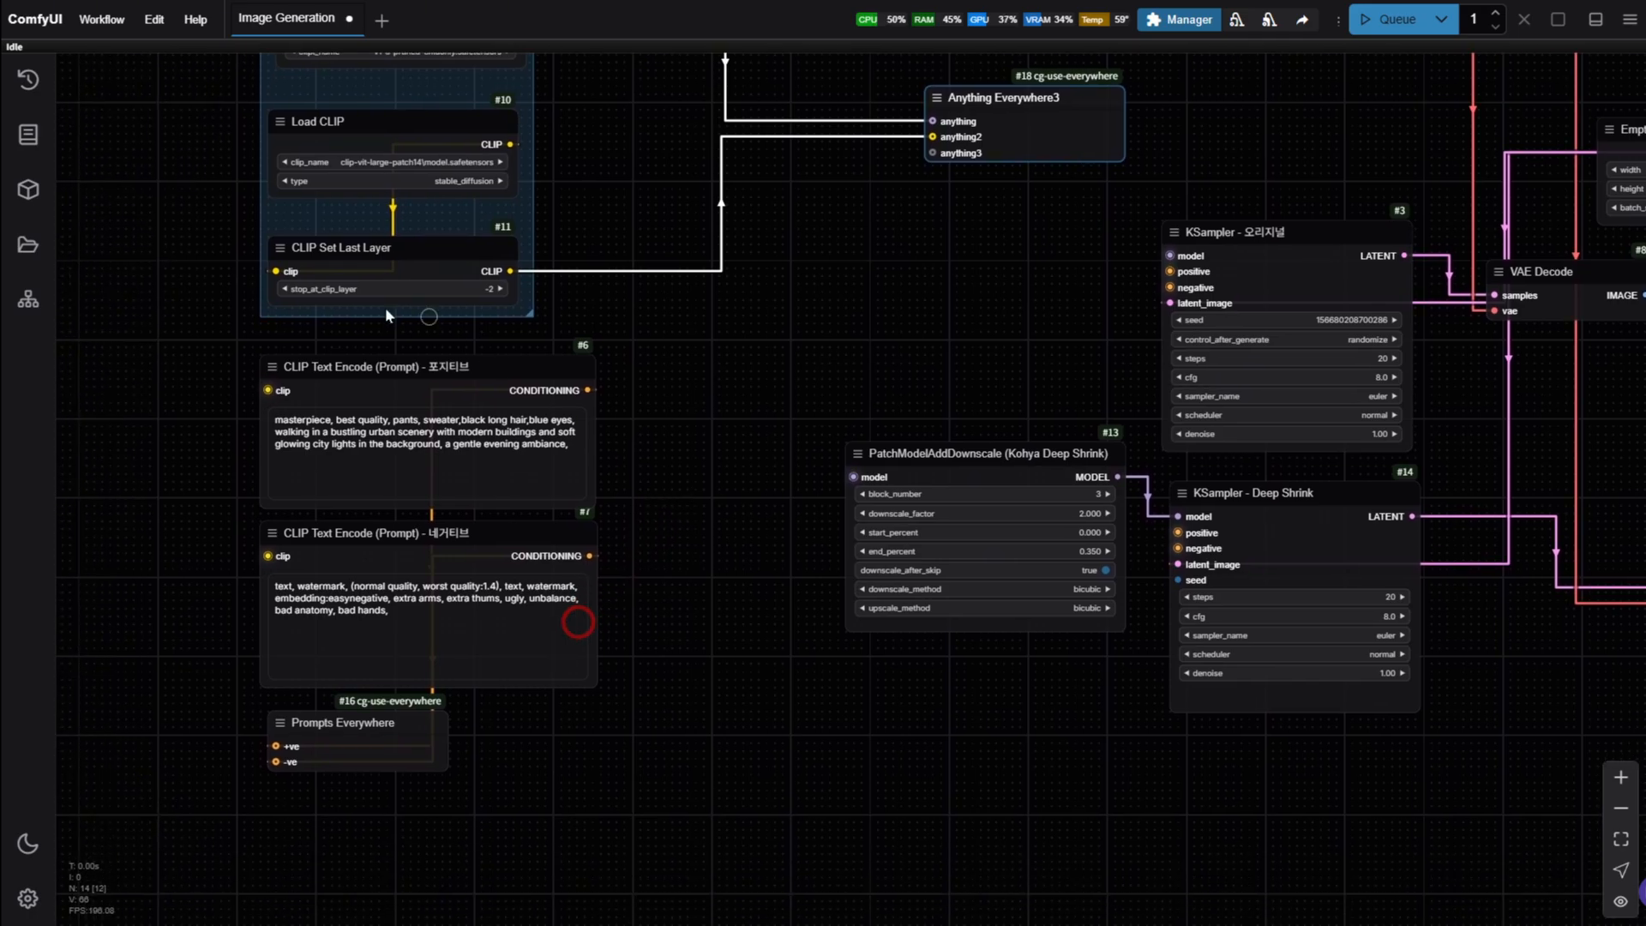
{"action": "left_click_drag", "start_coordinate": [217, 341], "coordinate": [653, 798]}
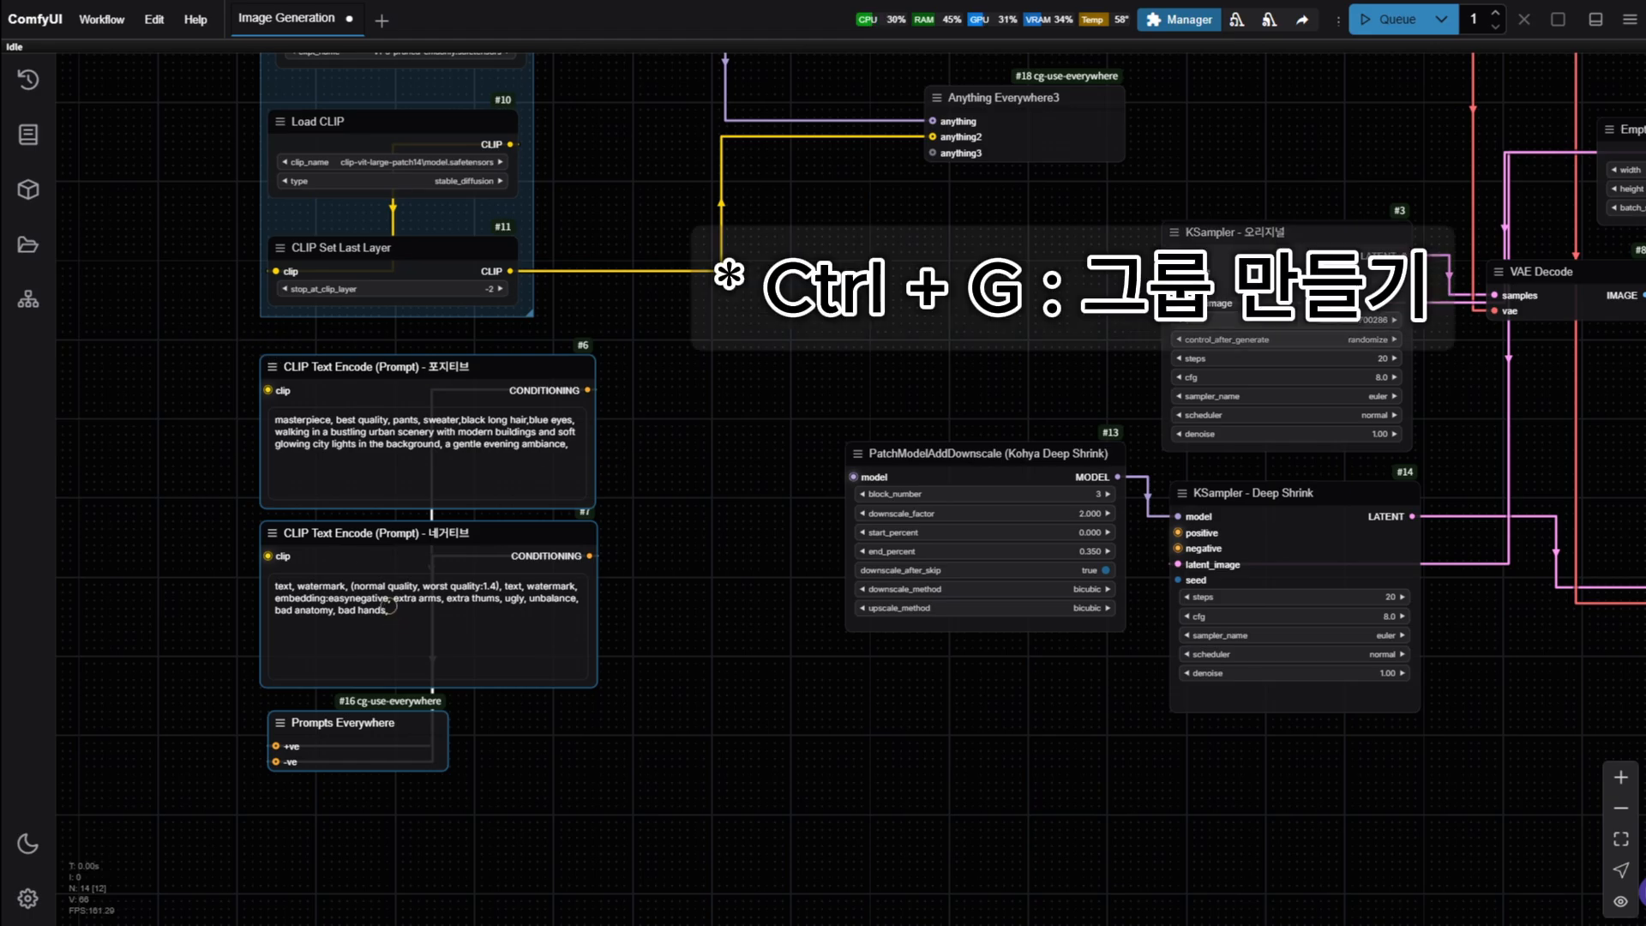
{"action": "key", "text": "ctrl+g"}
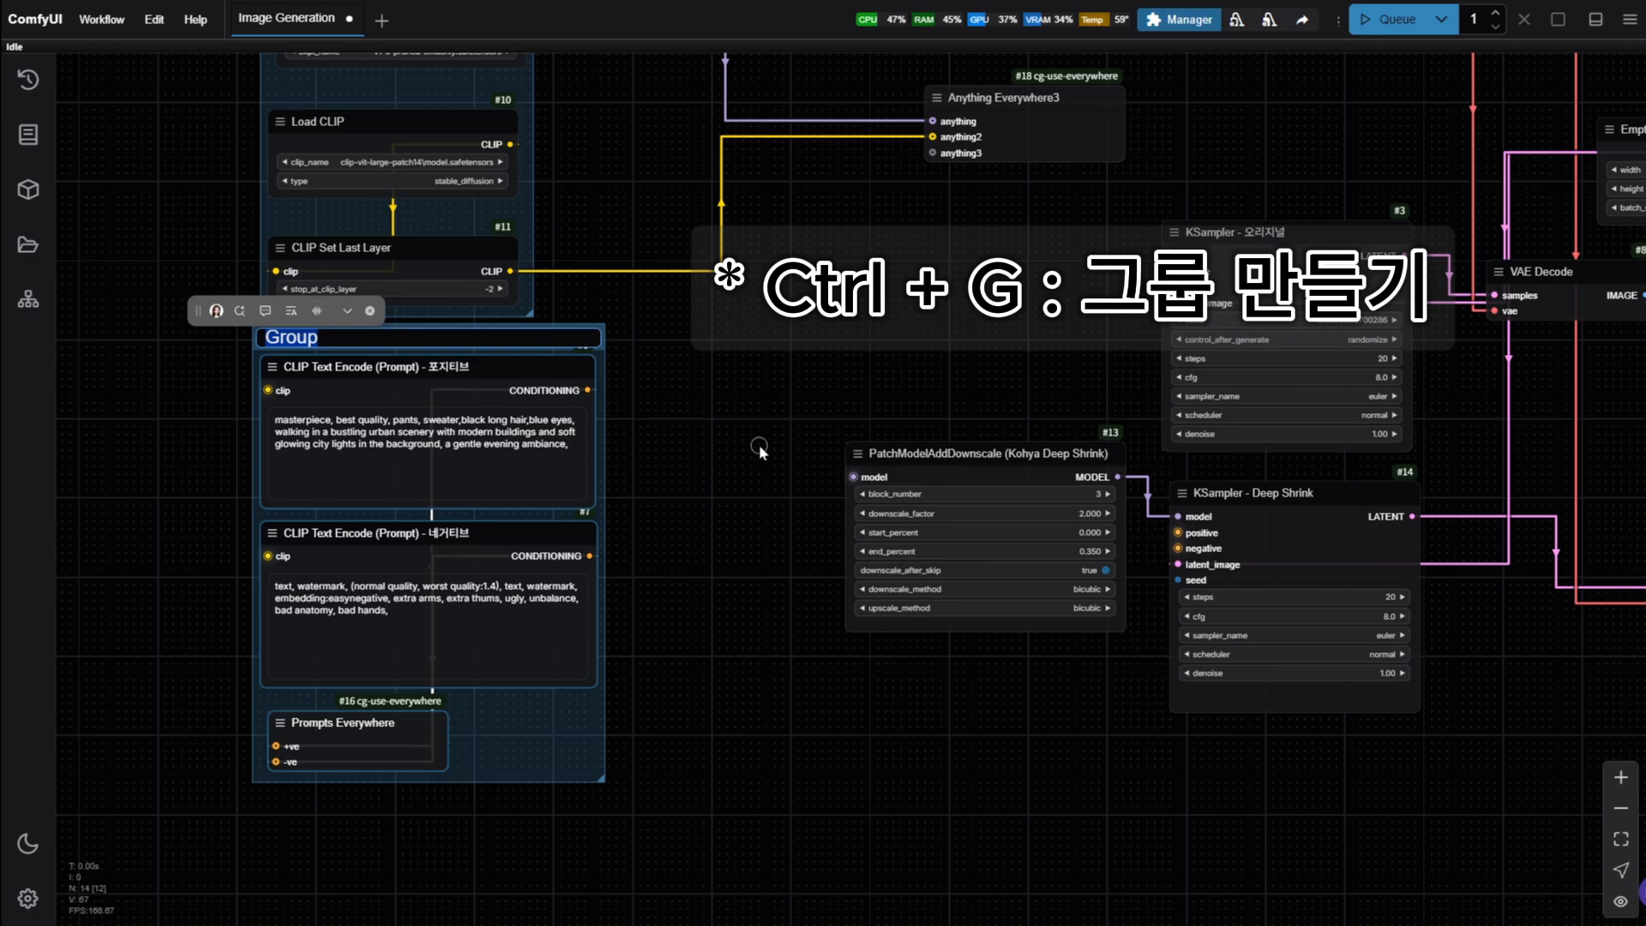
{"action": "left_click", "coordinate": [369, 311]}
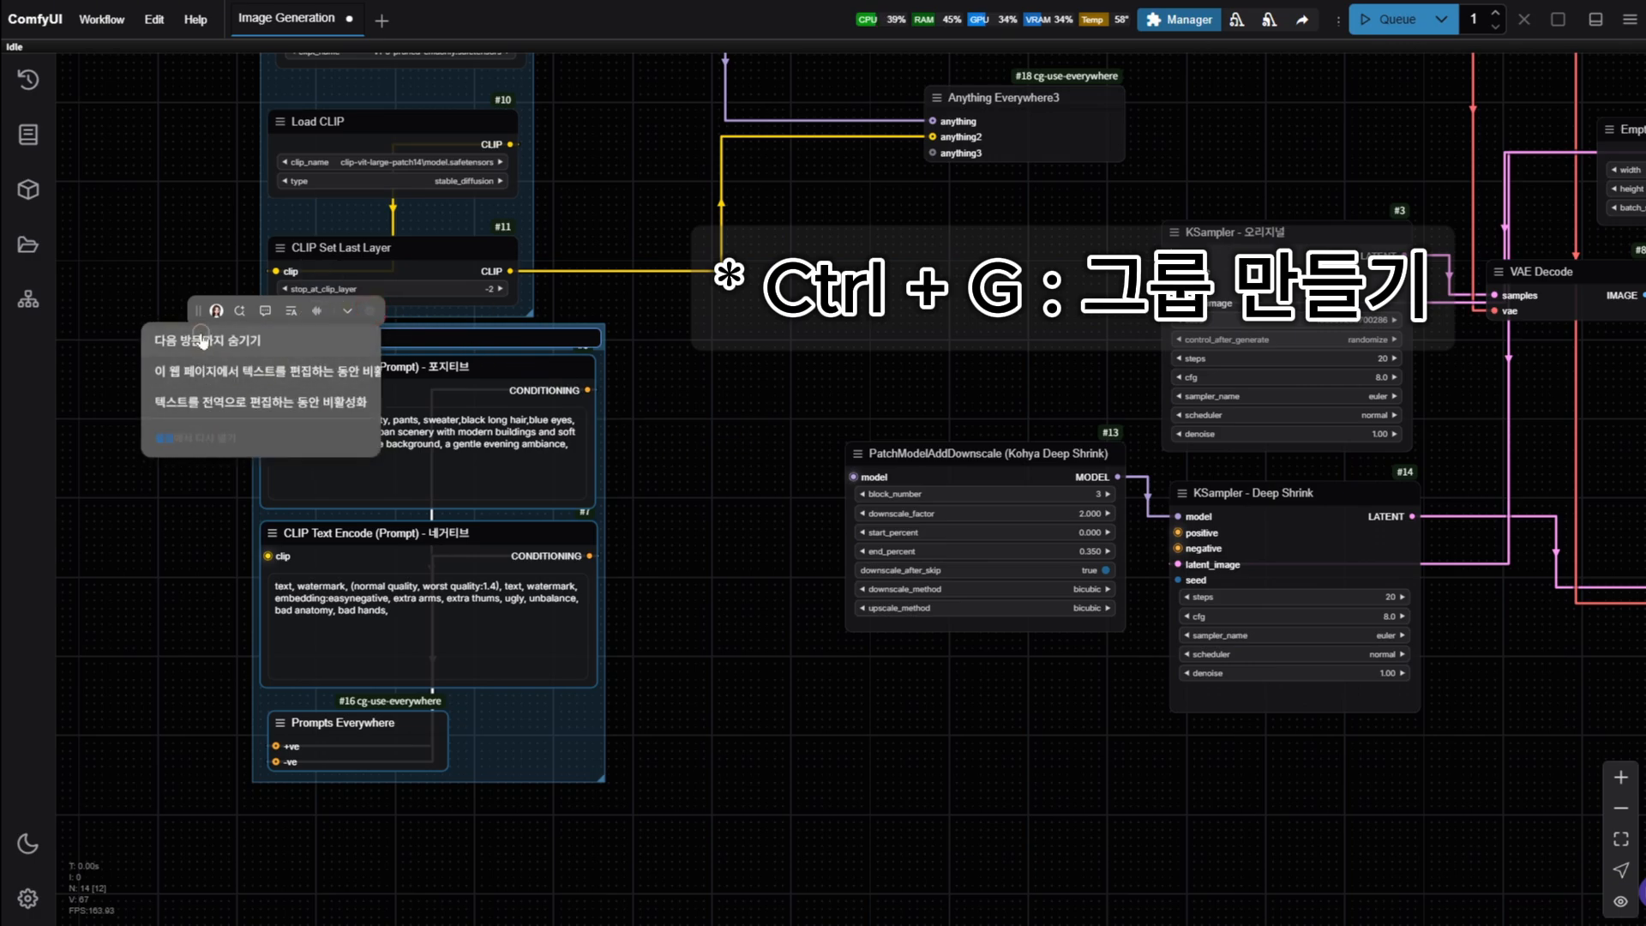
{"action": "left_click", "coordinate": [200, 333]}
{"action": "left_click", "coordinate": [346, 338]}
{"action": "left_click_drag", "start_coordinate": [349, 337], "coordinate": [249, 337]}
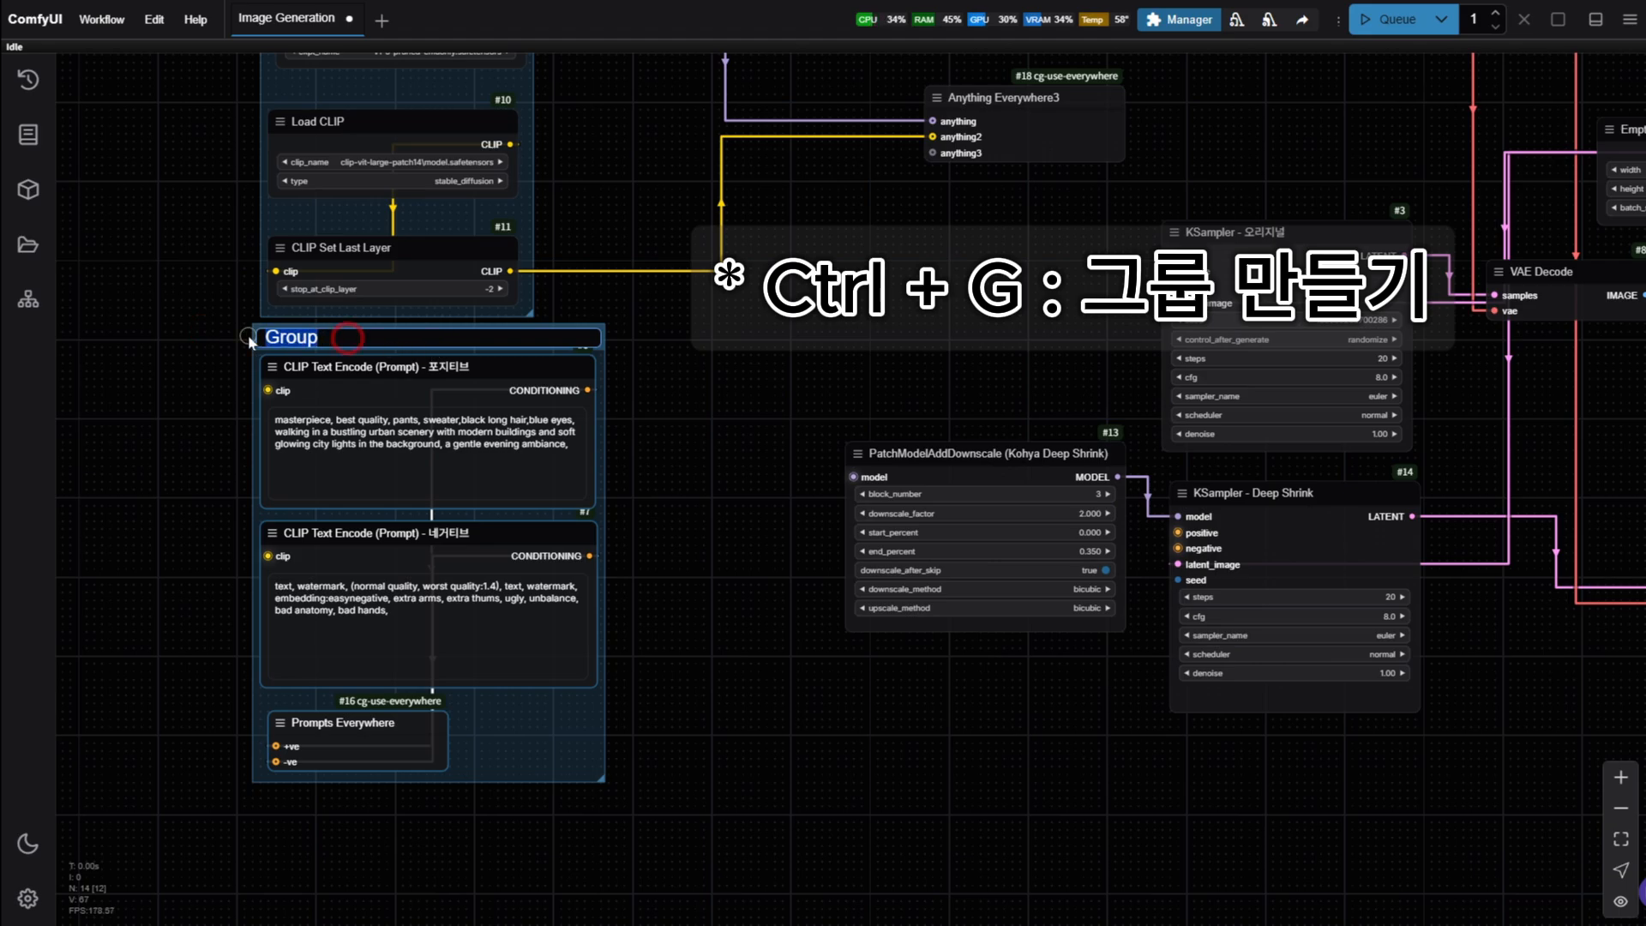
{"action": "type", "text": "Prompt"}
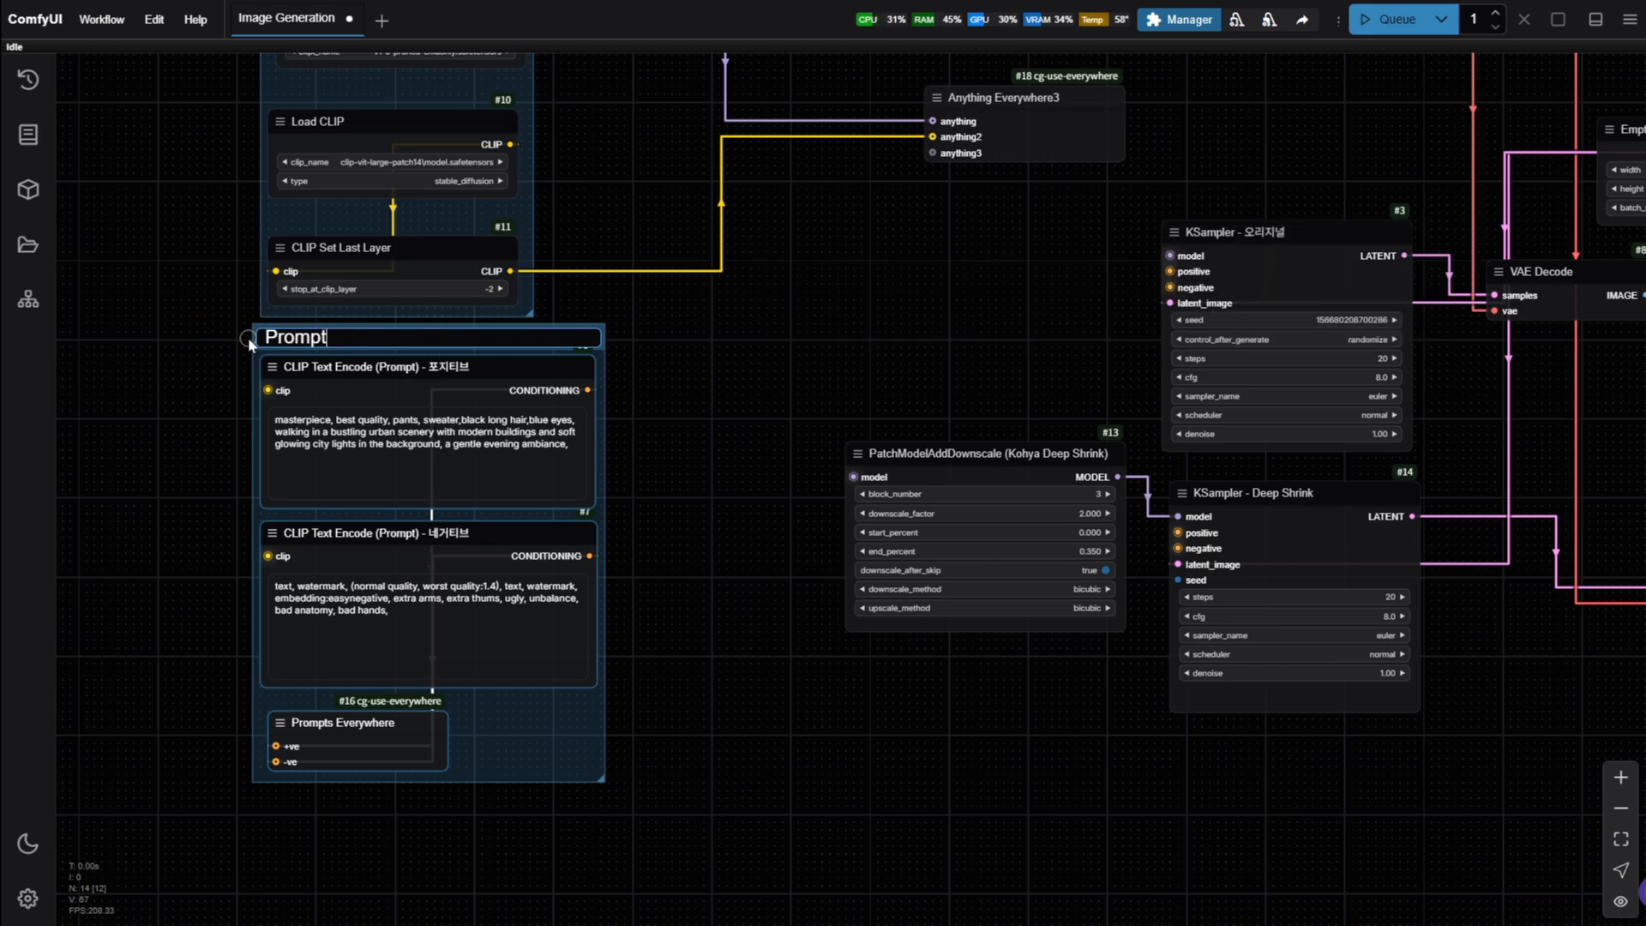
{"action": "key", "text": "Return"}
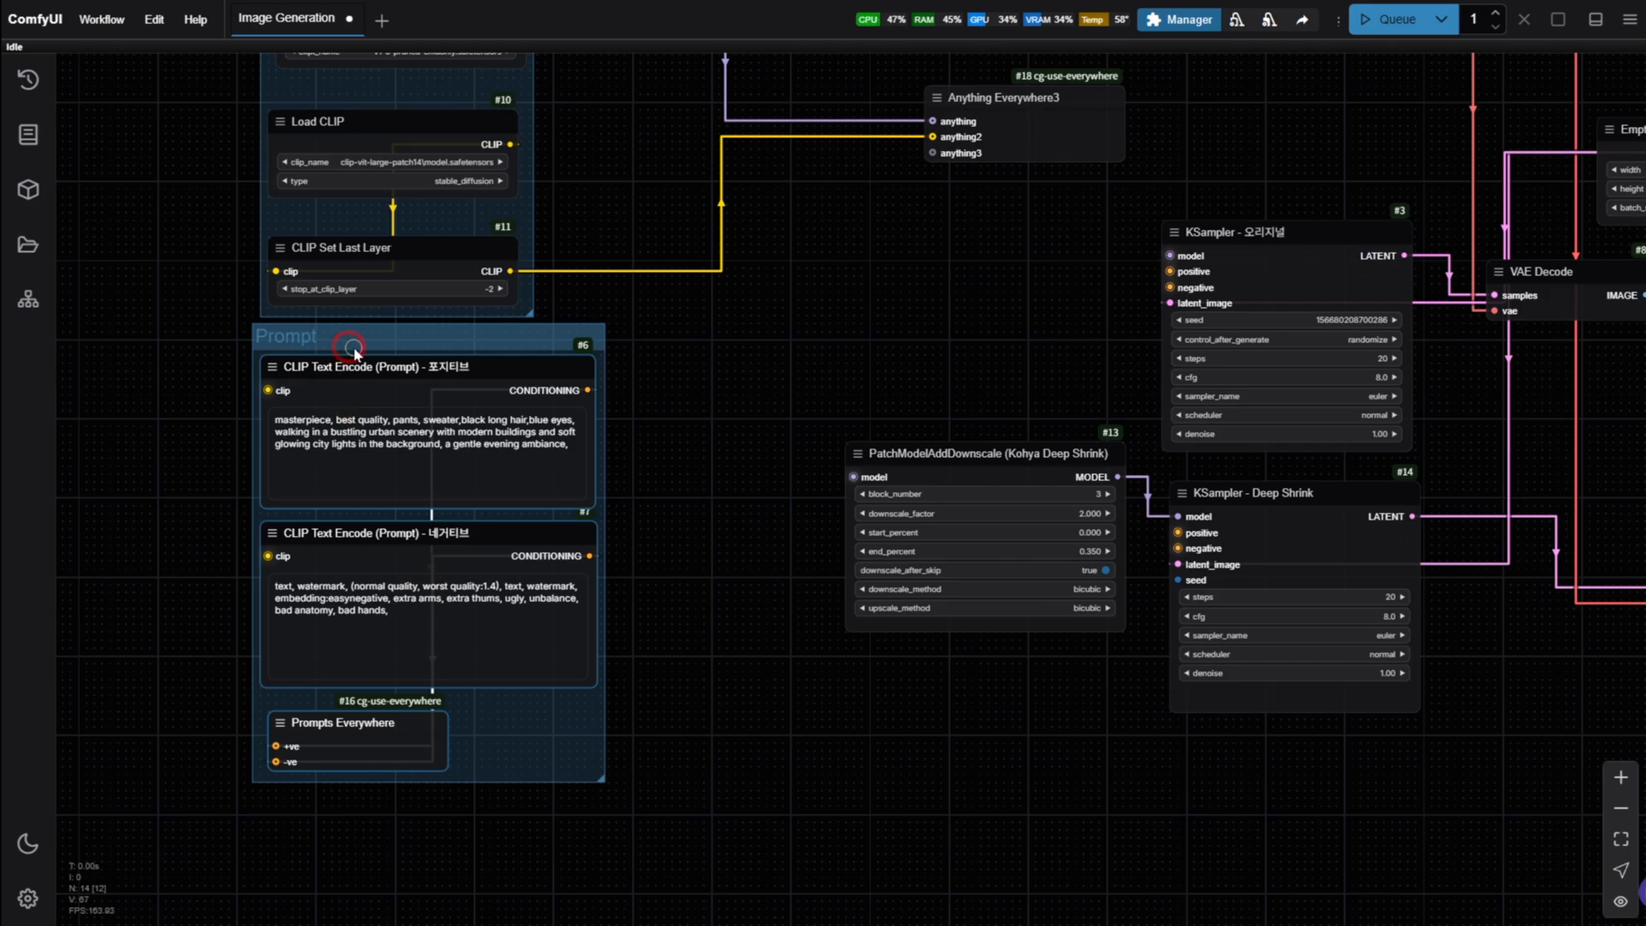
{"action": "left_click_drag", "start_coordinate": [354, 347], "coordinate": [354, 363]}
- Pull Anything Everywhere3, PatchModelAddDownscale and both KSamplers closer to the node groups, stacking the Deep Shrink KSampler directly below the original one
{"action": "left_click_drag", "start_coordinate": [746, 473], "coordinate": [473, 611]}
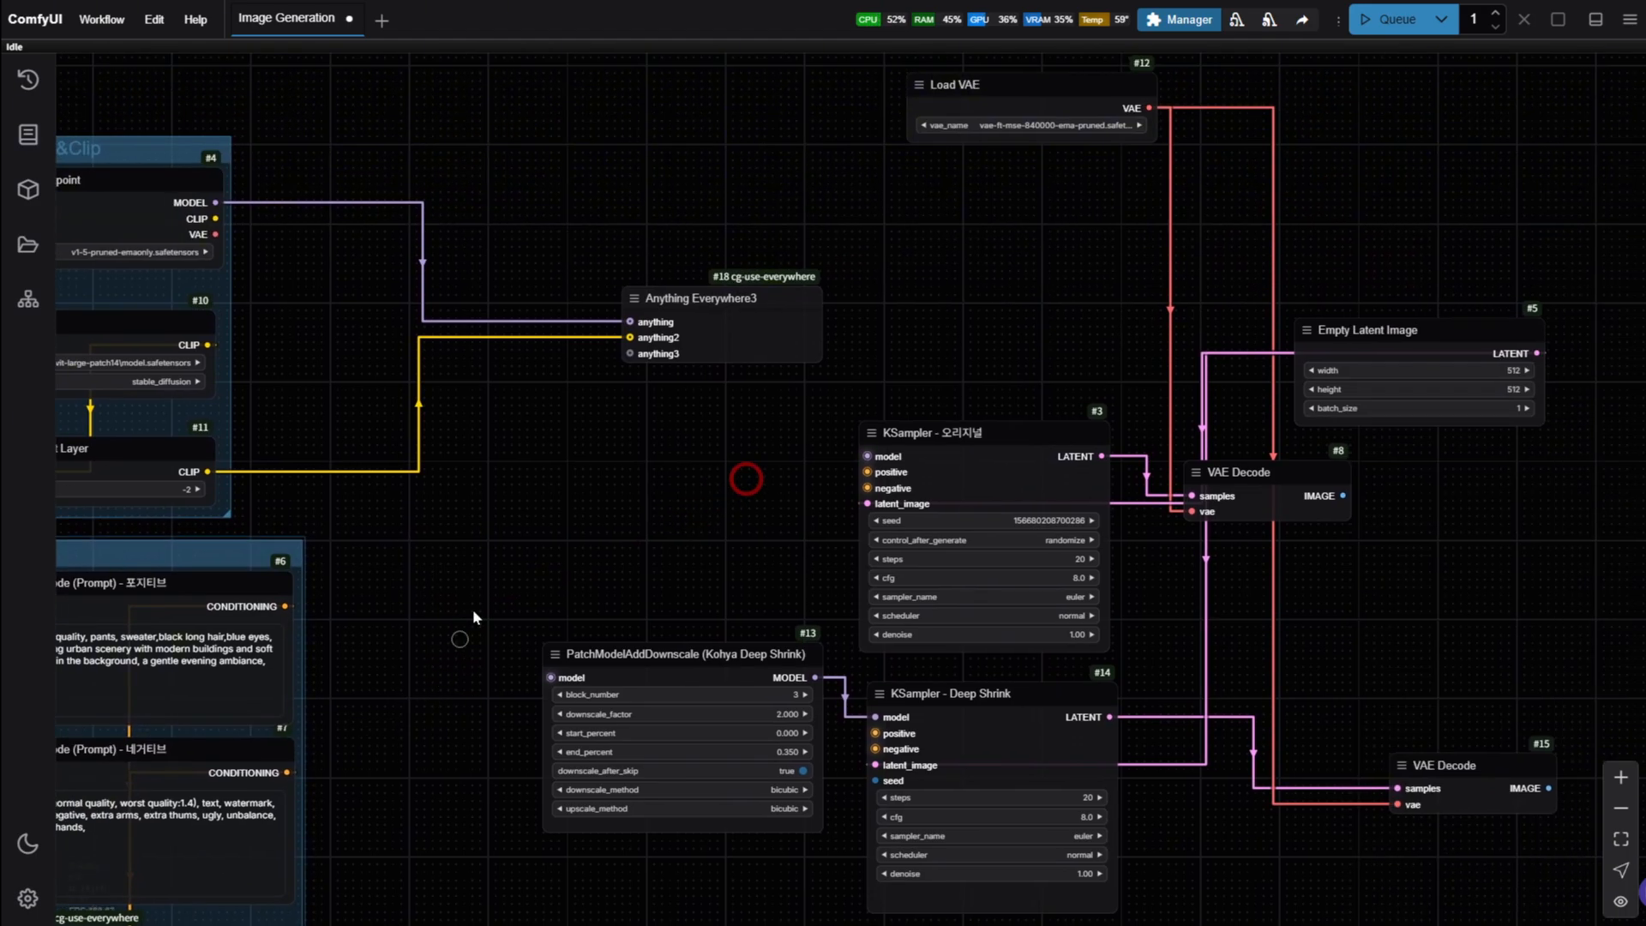
{"action": "left_click_drag", "start_coordinate": [672, 298], "coordinate": [341, 274]}
{"action": "left_click_drag", "start_coordinate": [647, 605], "coordinate": [468, 567]}
{"action": "left_click_drag", "start_coordinate": [800, 404], "coordinate": [591, 213]}
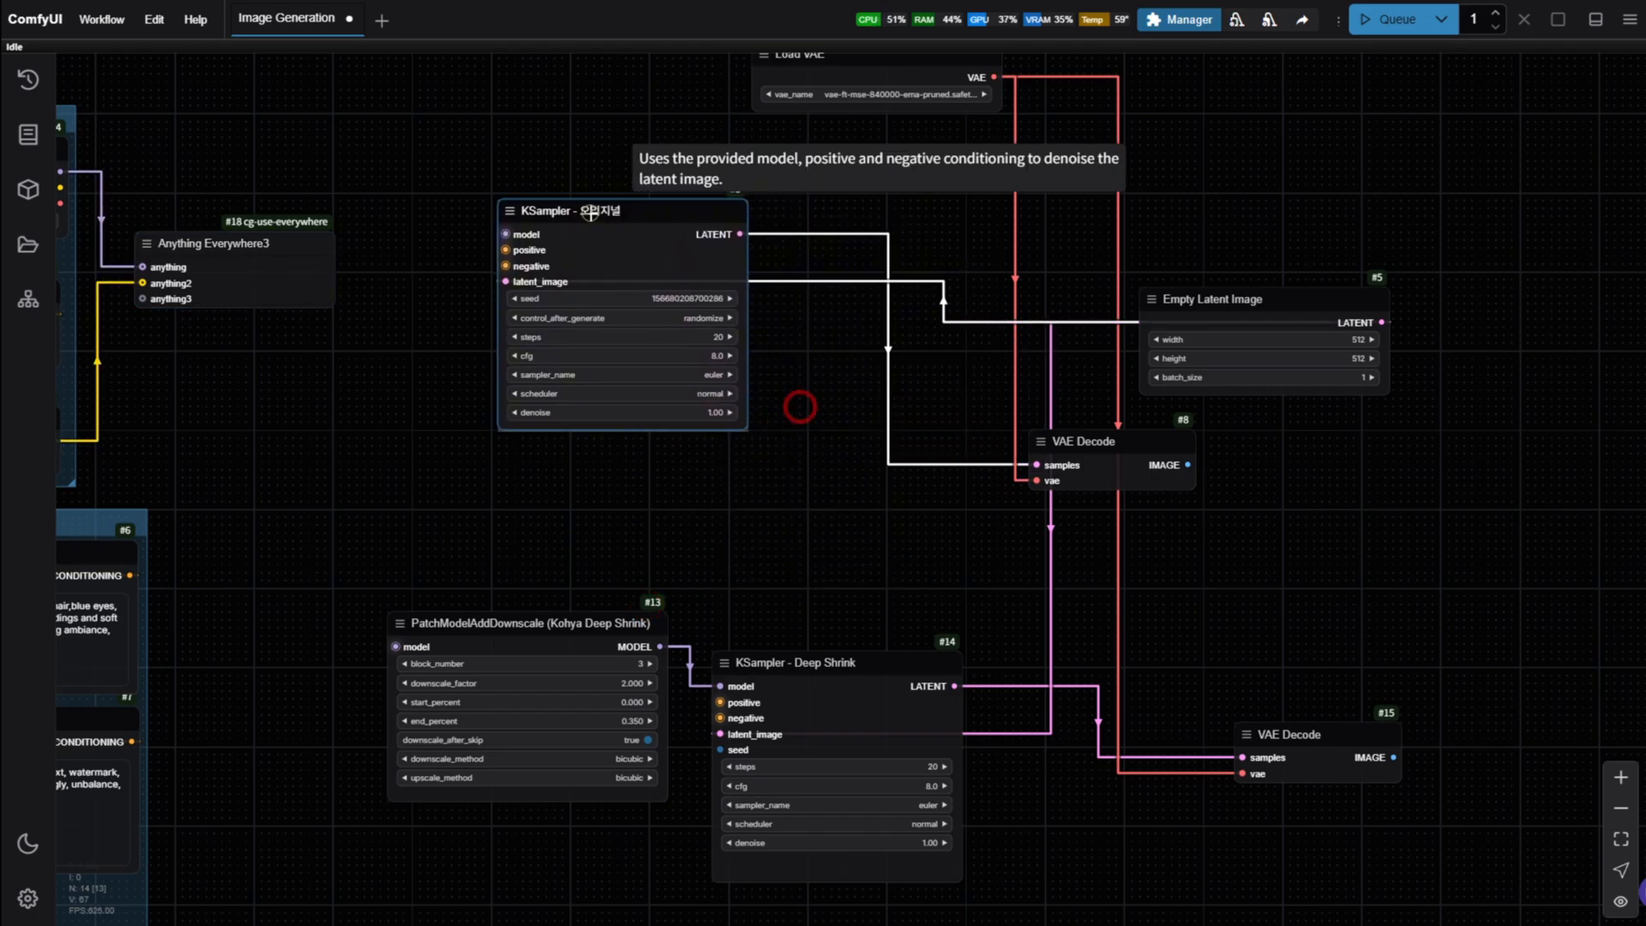
{"action": "left_click_drag", "start_coordinate": [575, 630], "coordinate": [369, 665]}
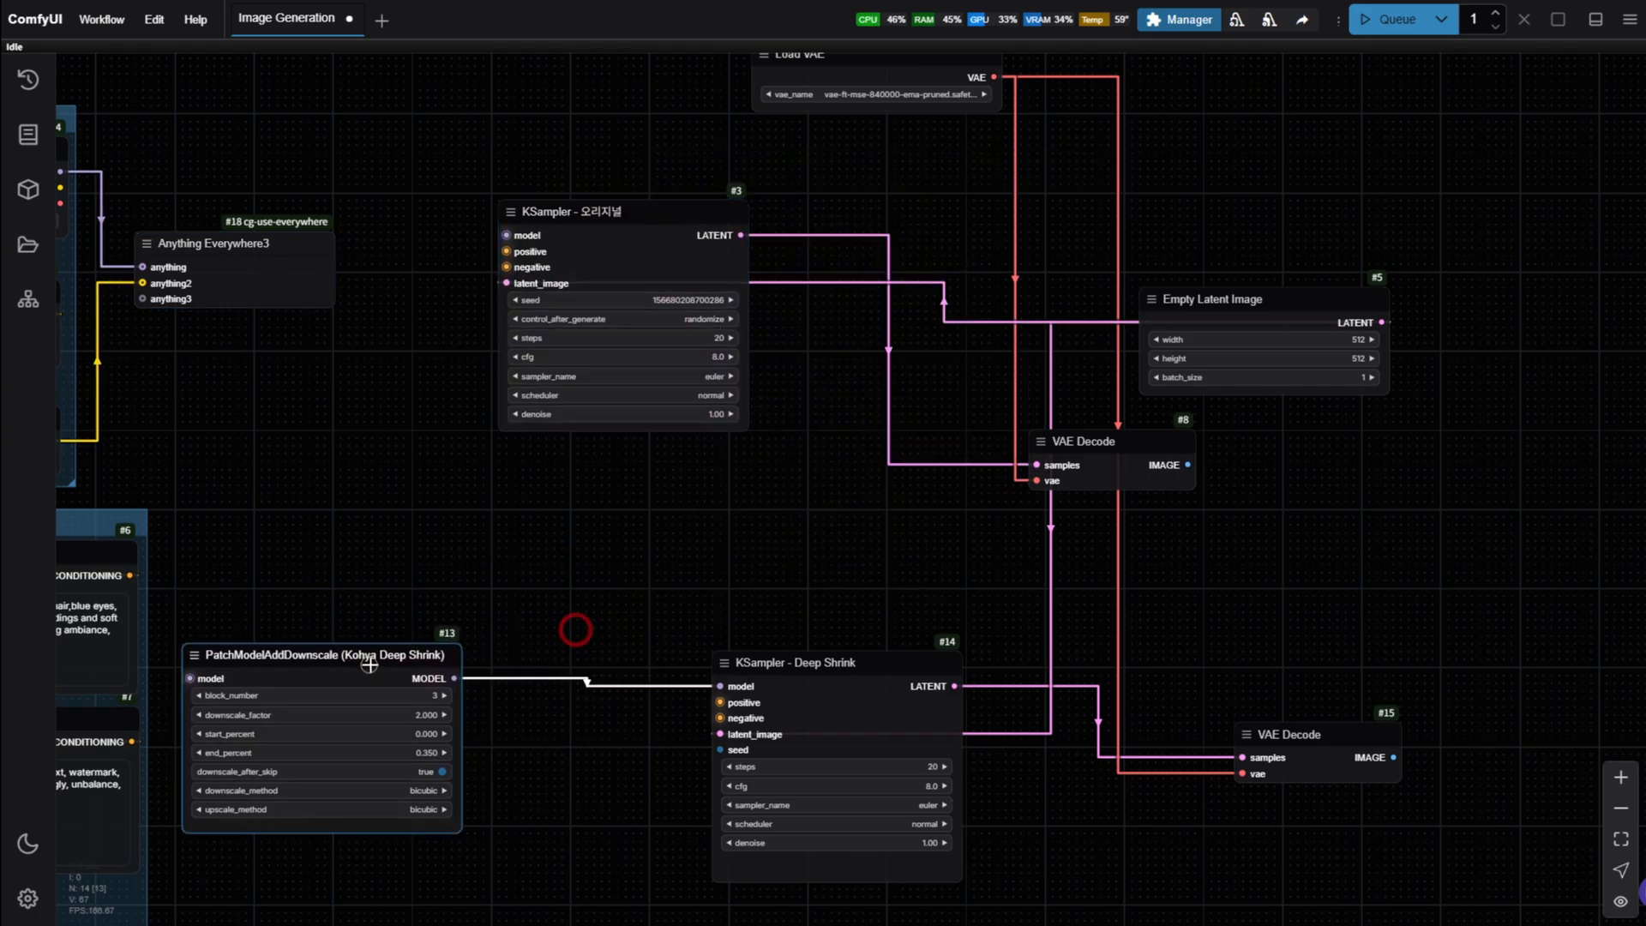
{"action": "left_click_drag", "start_coordinate": [772, 660], "coordinate": [566, 485]}
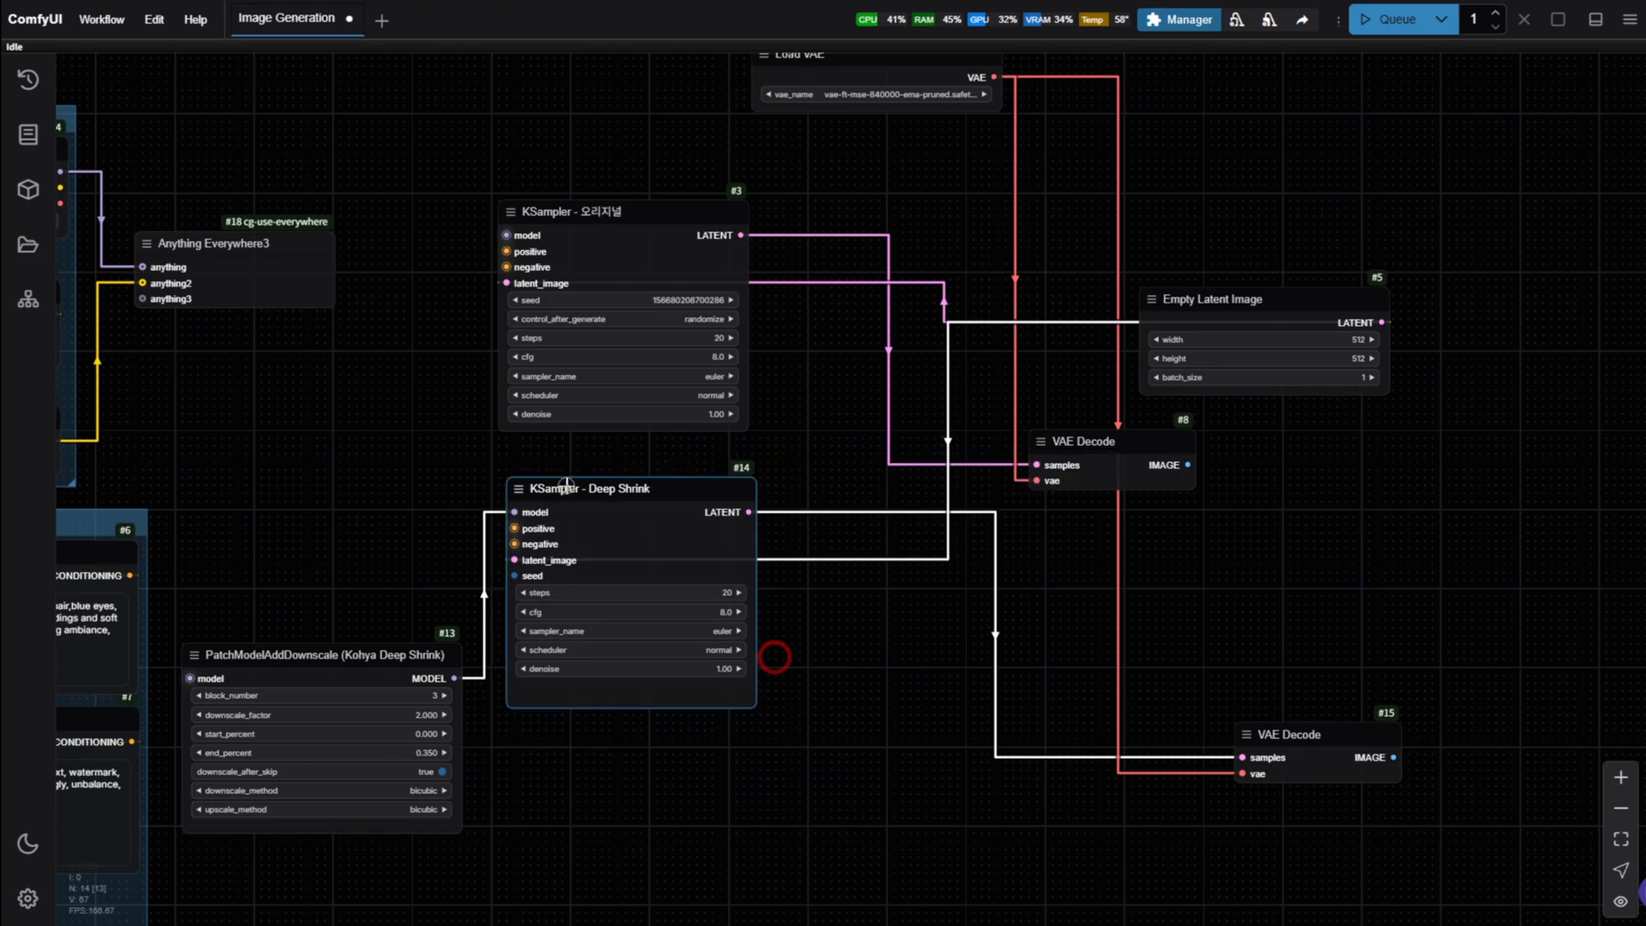
- Convert the original KSampler's seed widget to an input
{"action": "left_click_drag", "start_coordinate": [796, 827], "coordinate": [841, 842]}
{"action": "left_click_drag", "start_coordinate": [911, 764], "coordinate": [968, 773]}
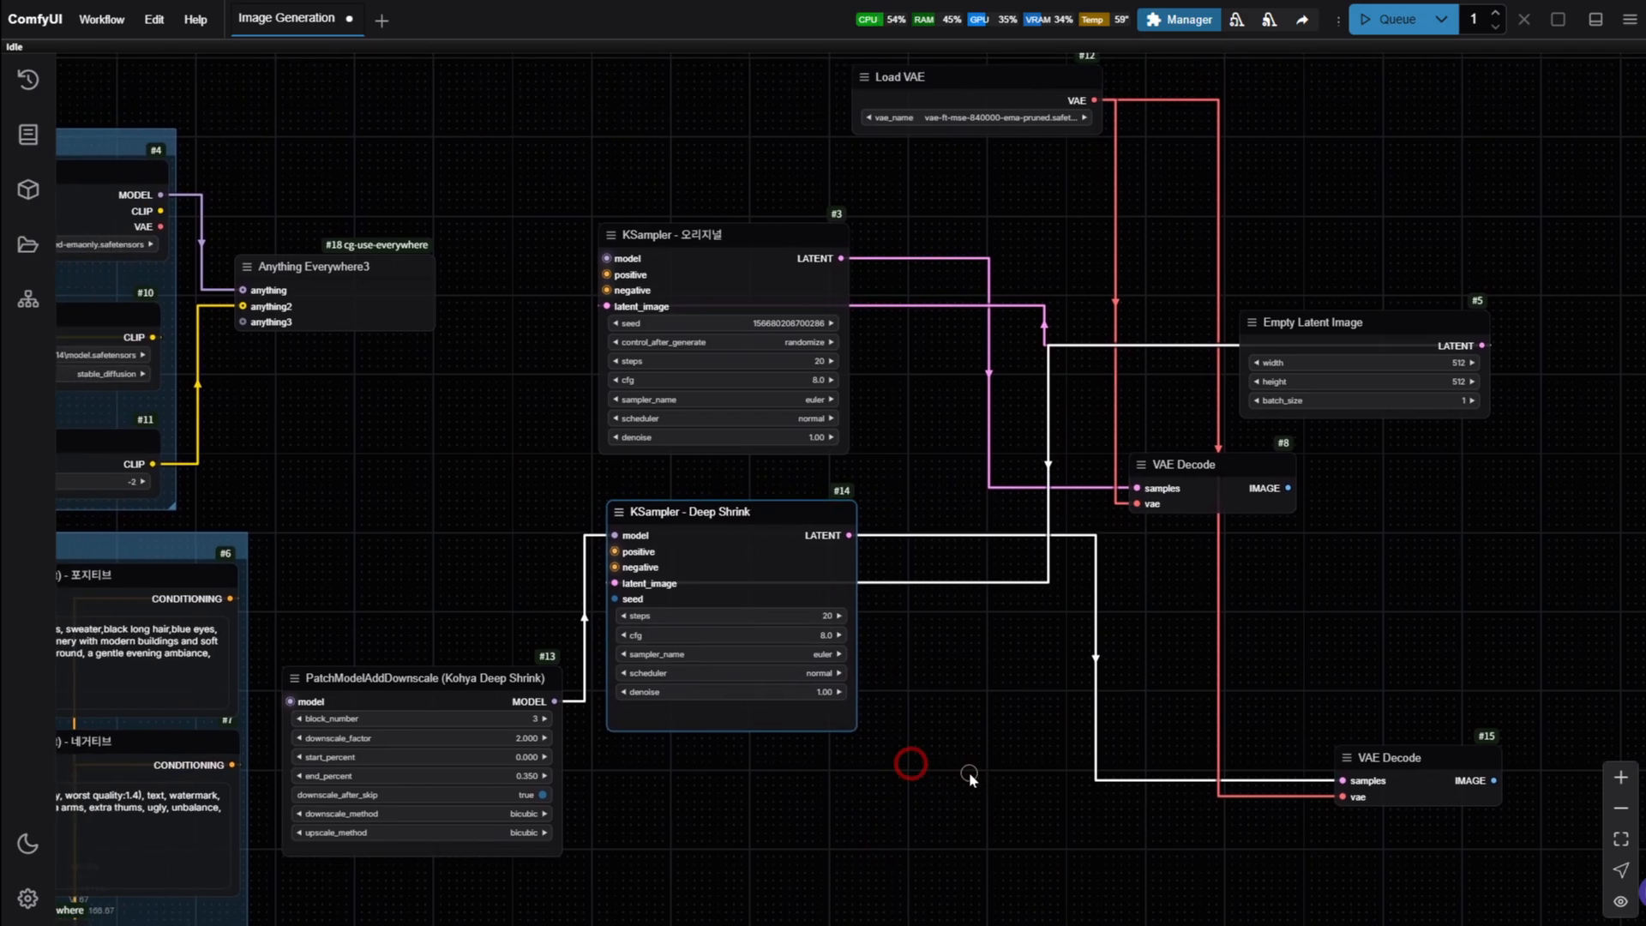
{"action": "left_click_drag", "start_coordinate": [529, 484], "coordinate": [574, 576]}
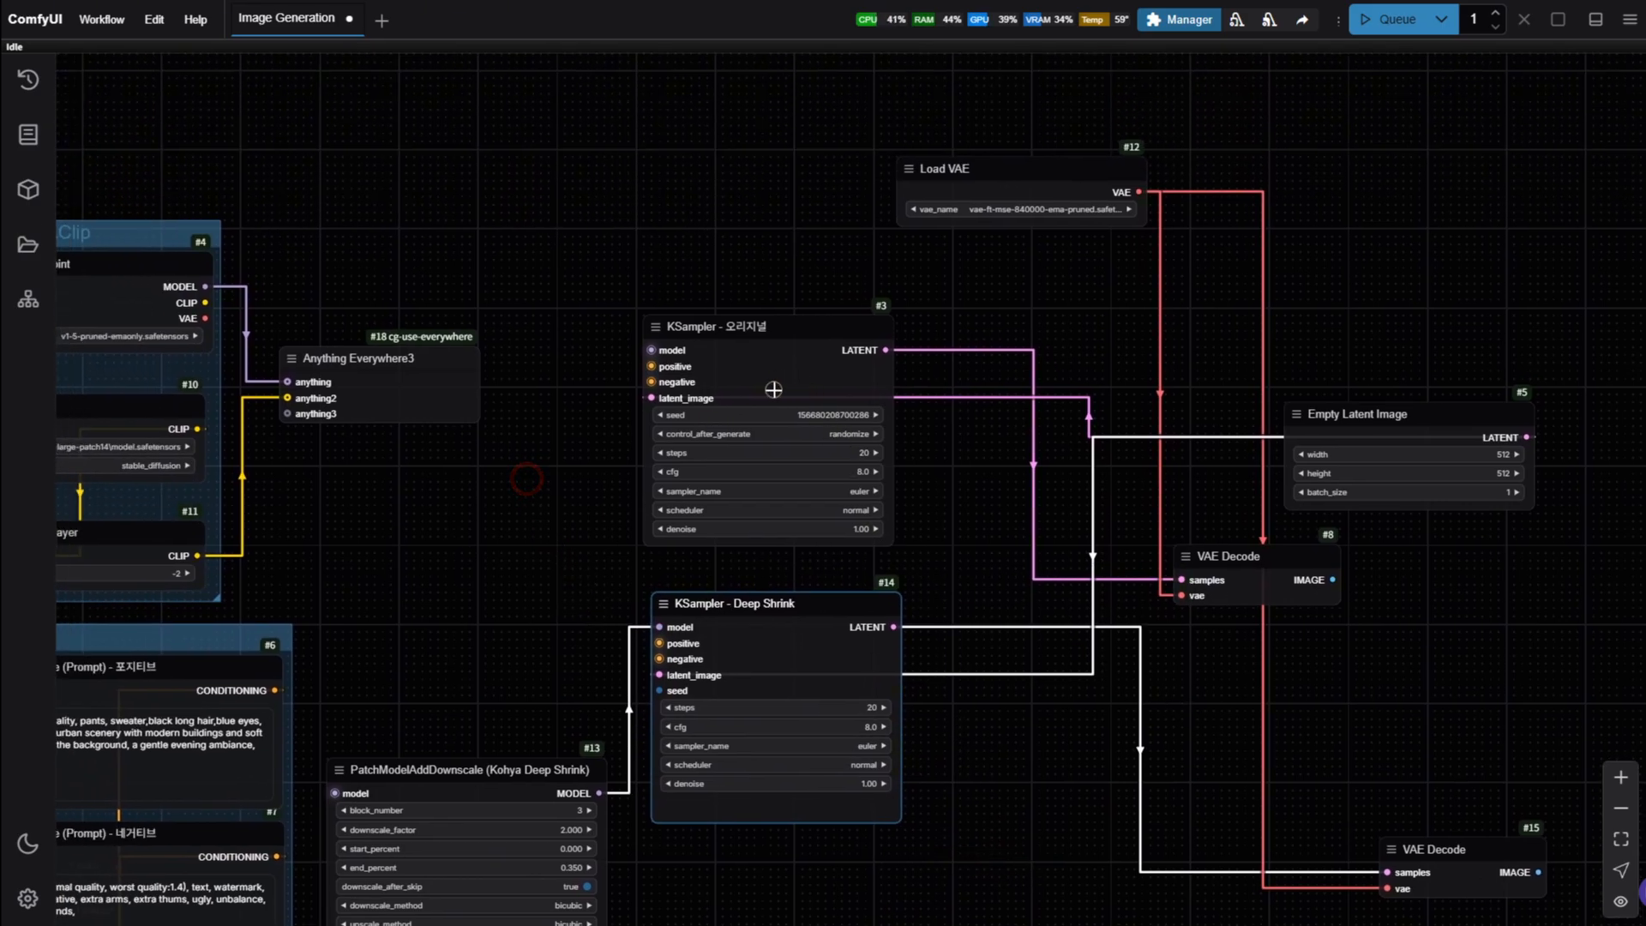
{"action": "right_click", "coordinate": [807, 387]}
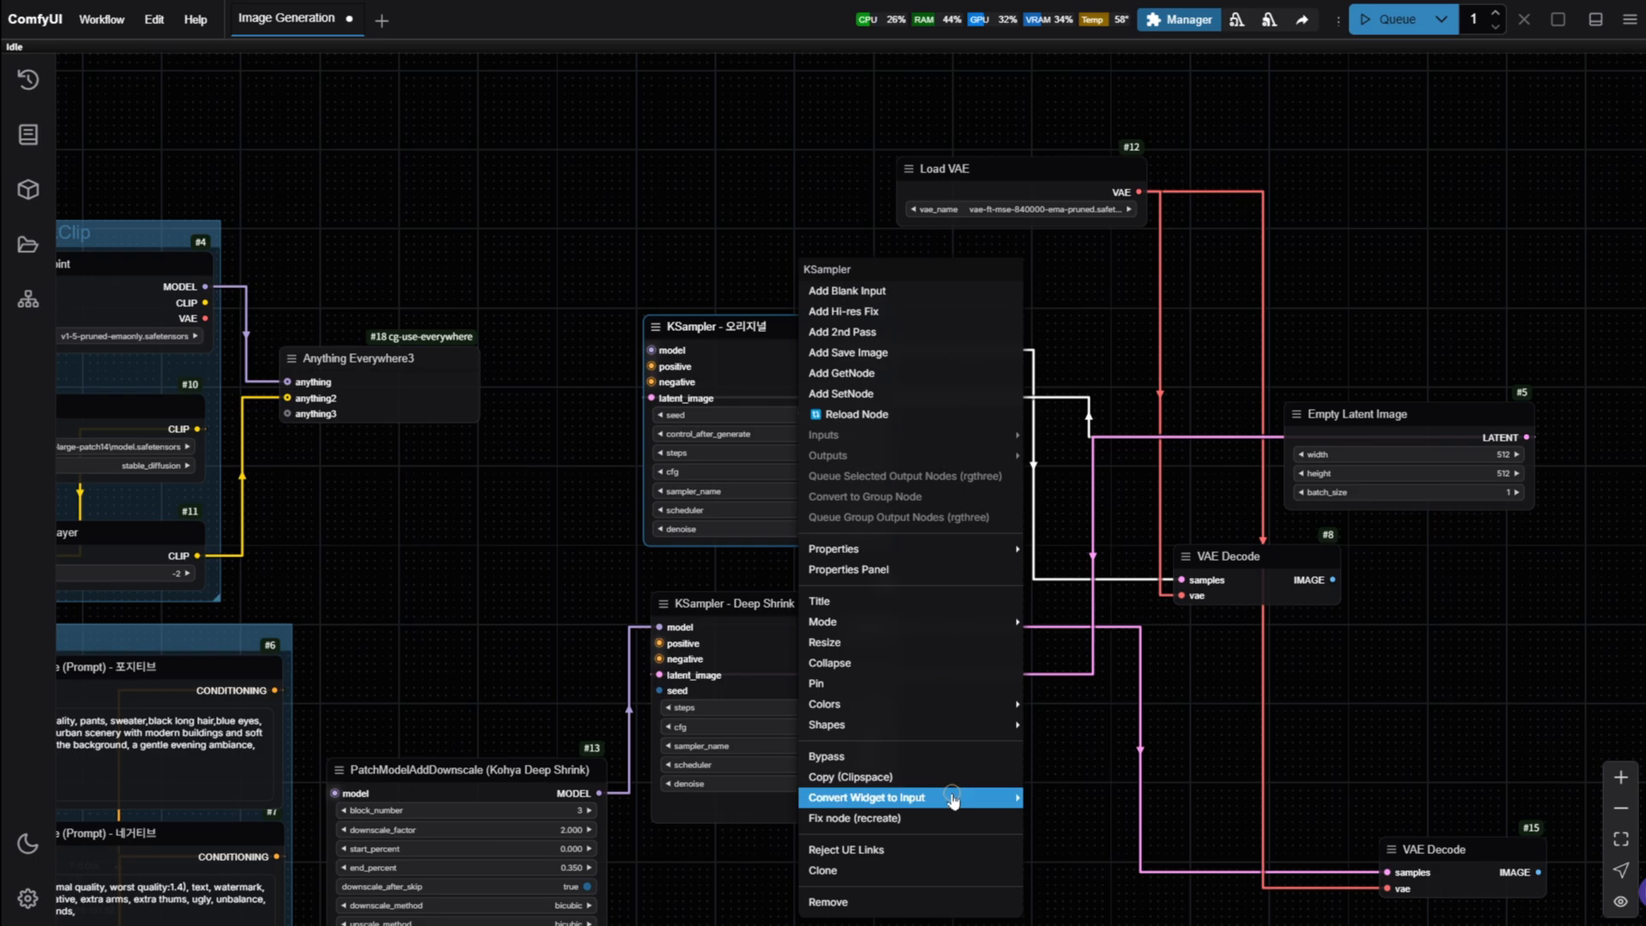
{"action": "left_click", "coordinate": [953, 798]}
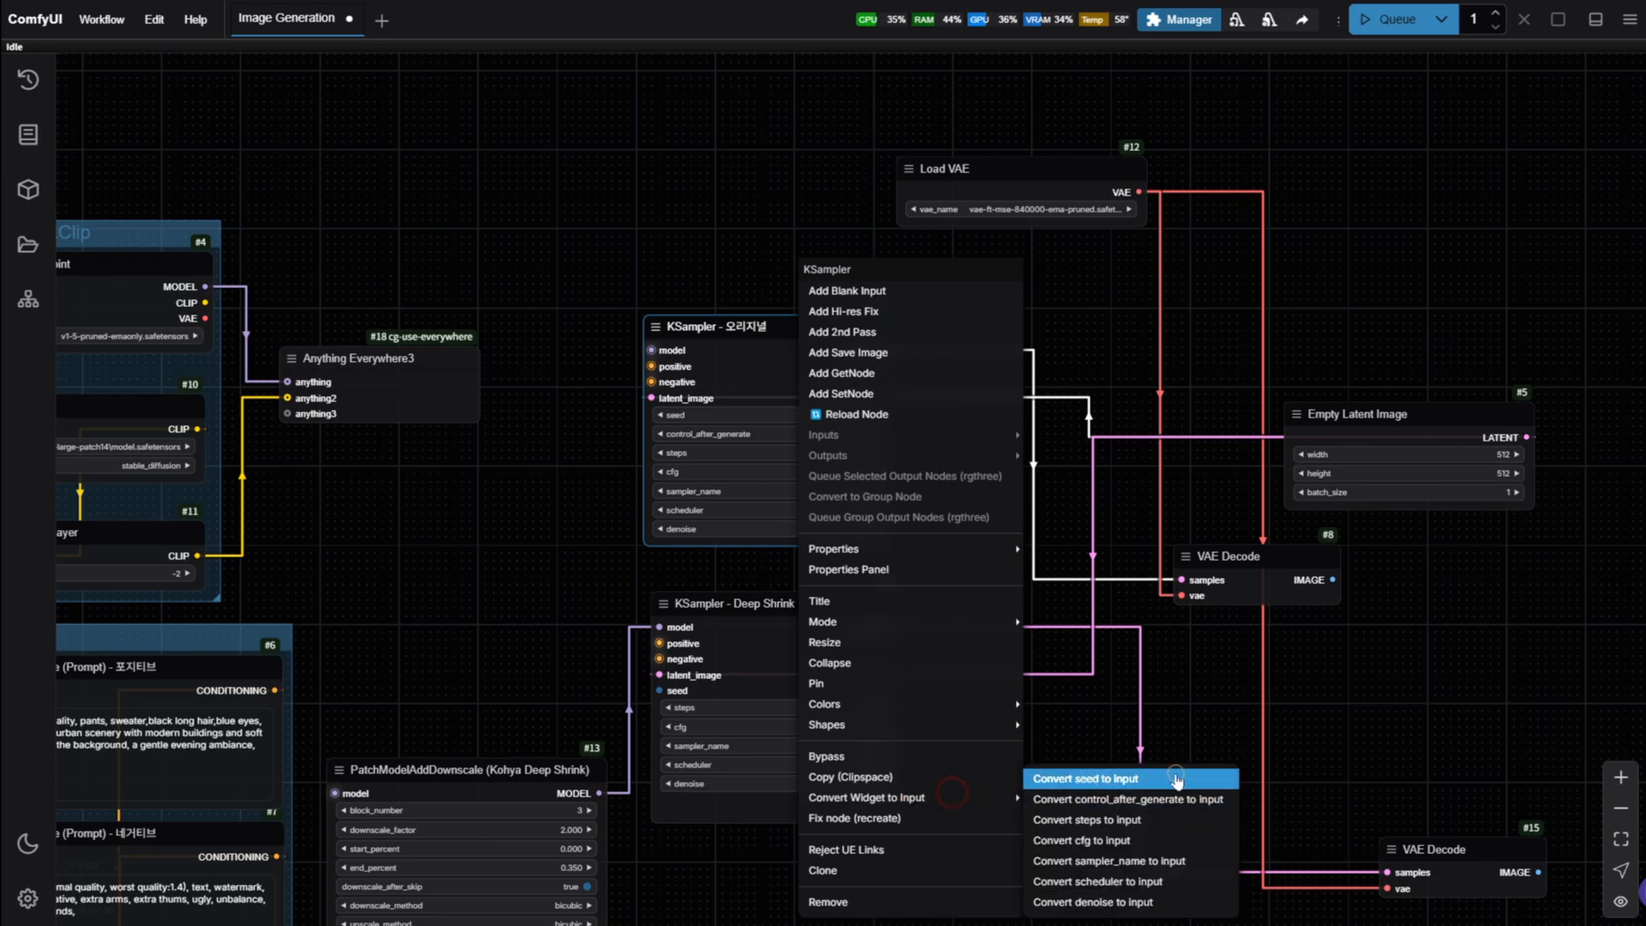
{"action": "left_click", "coordinate": [1175, 778]}
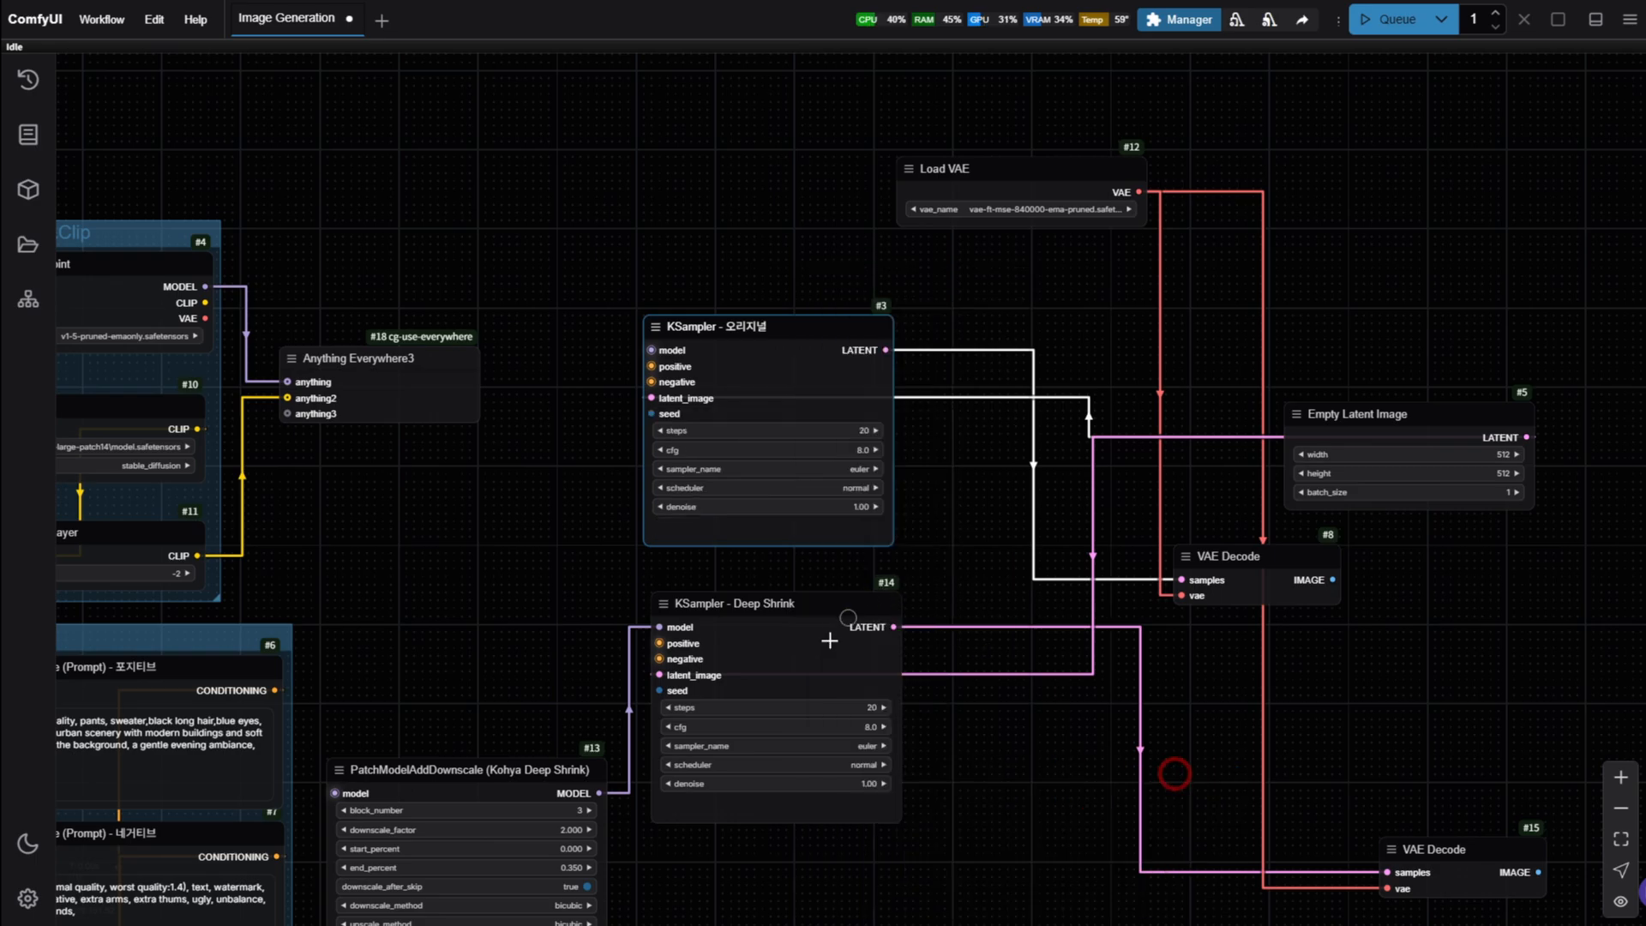
{"action": "right_click", "coordinate": [776, 650]}
{"action": "left_click", "coordinate": [515, 541]}
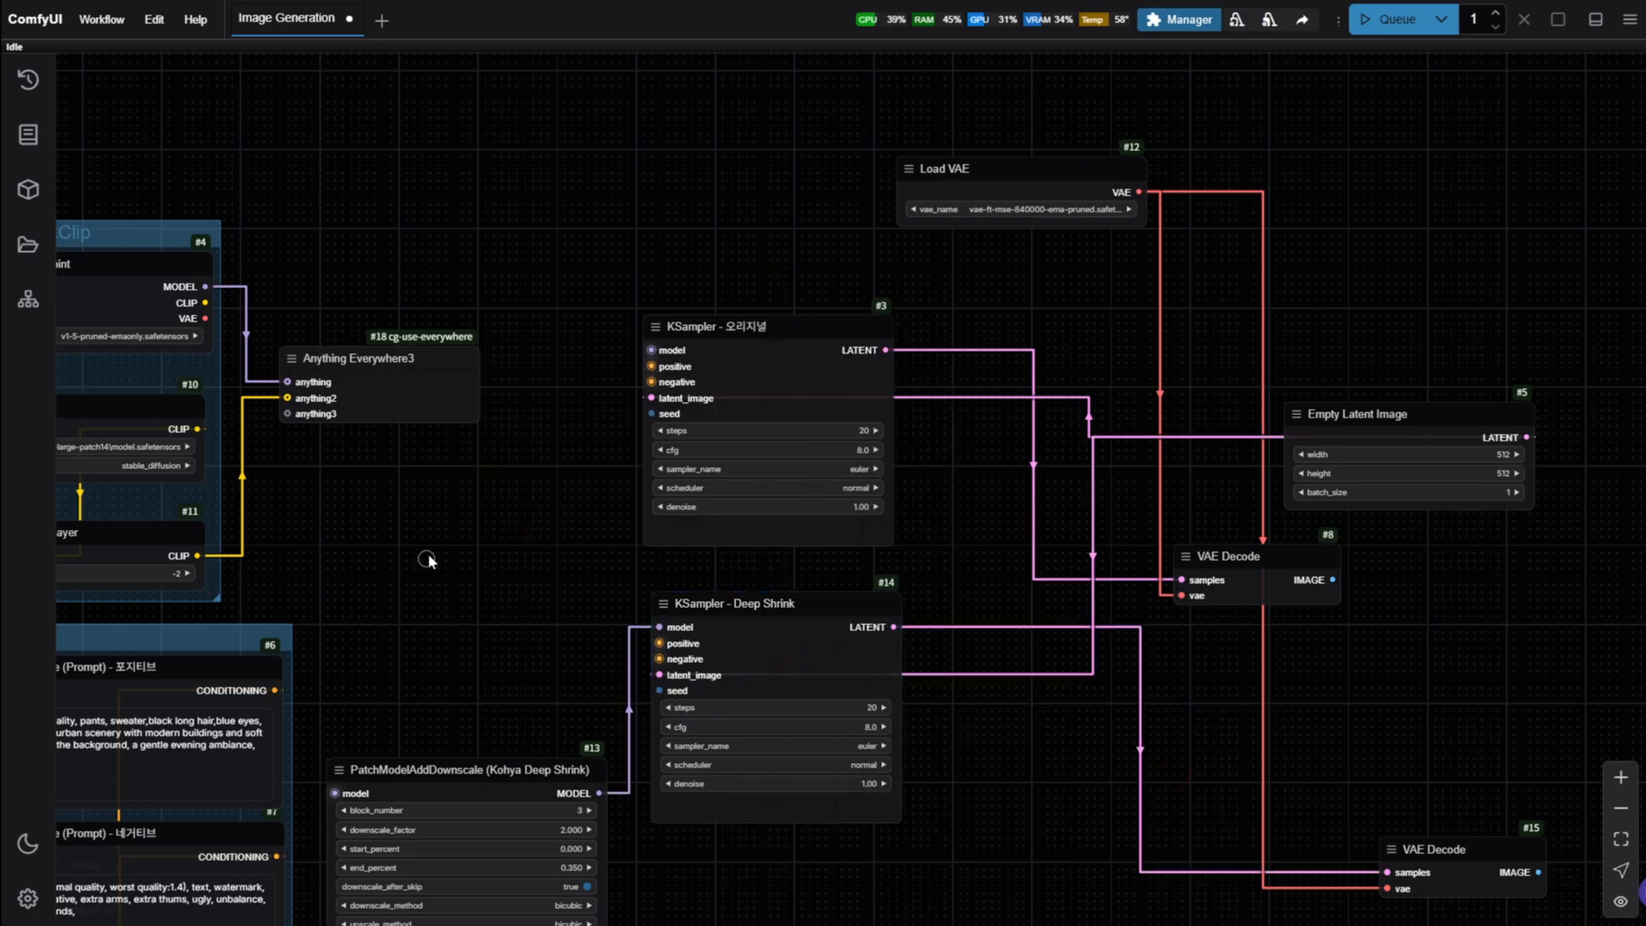
- Add a Seed Everywhere node and place it below Anything Everywhere3
{"action": "double_click", "coordinate": [423, 494]}
{"action": "type", "text": "e"}
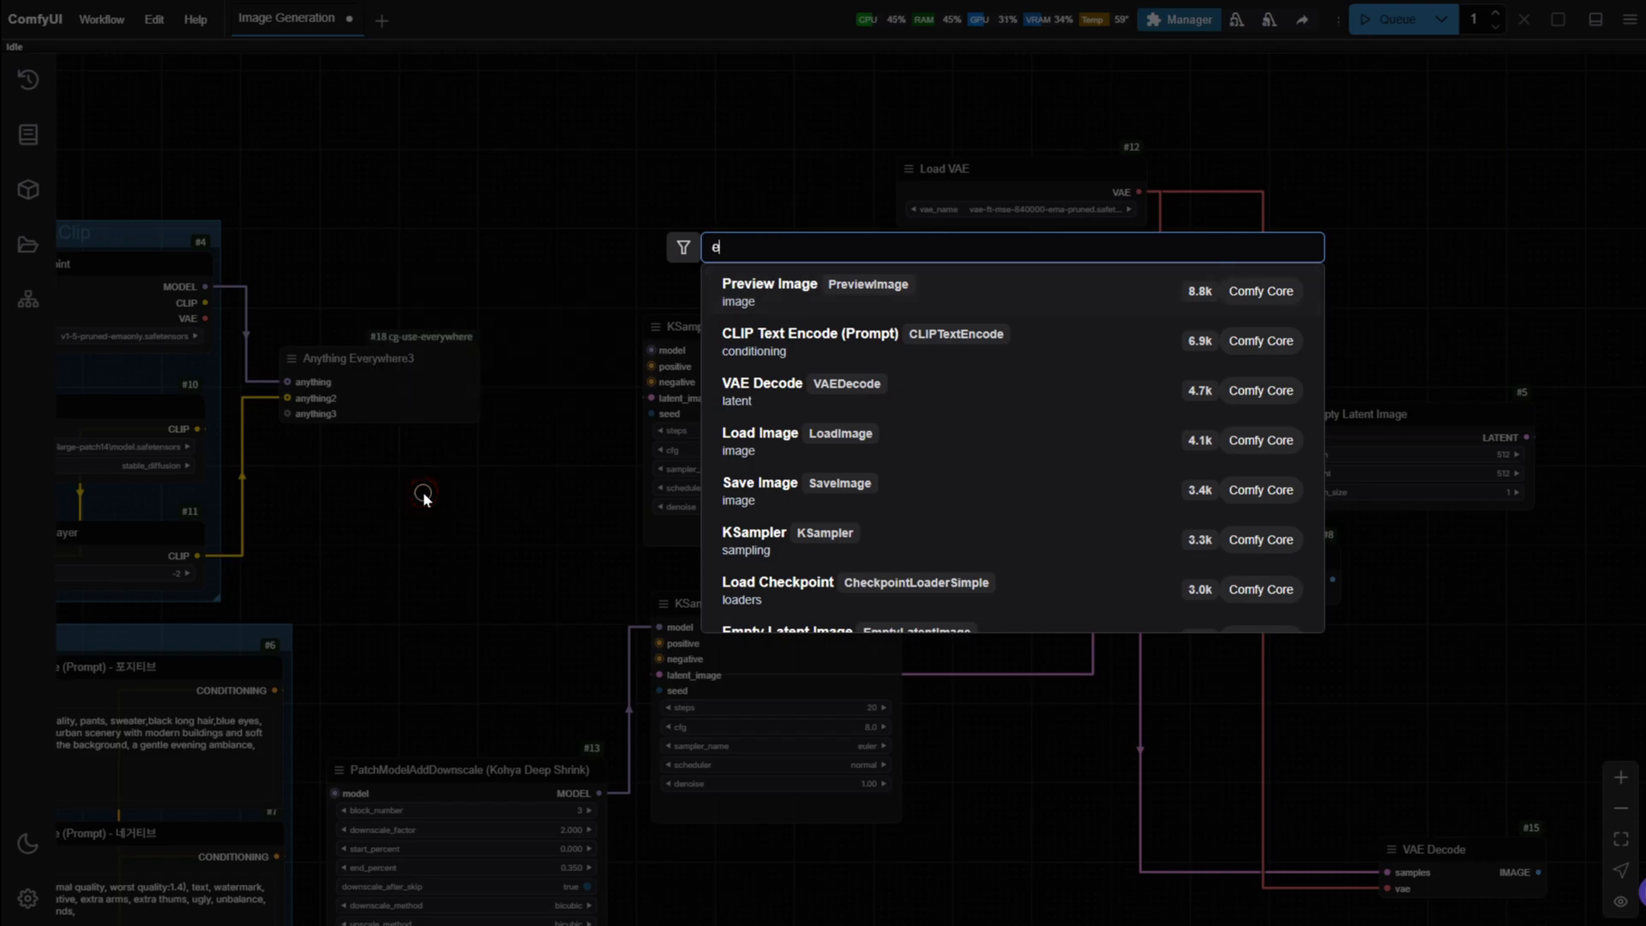
{"action": "type", "text": "very"}
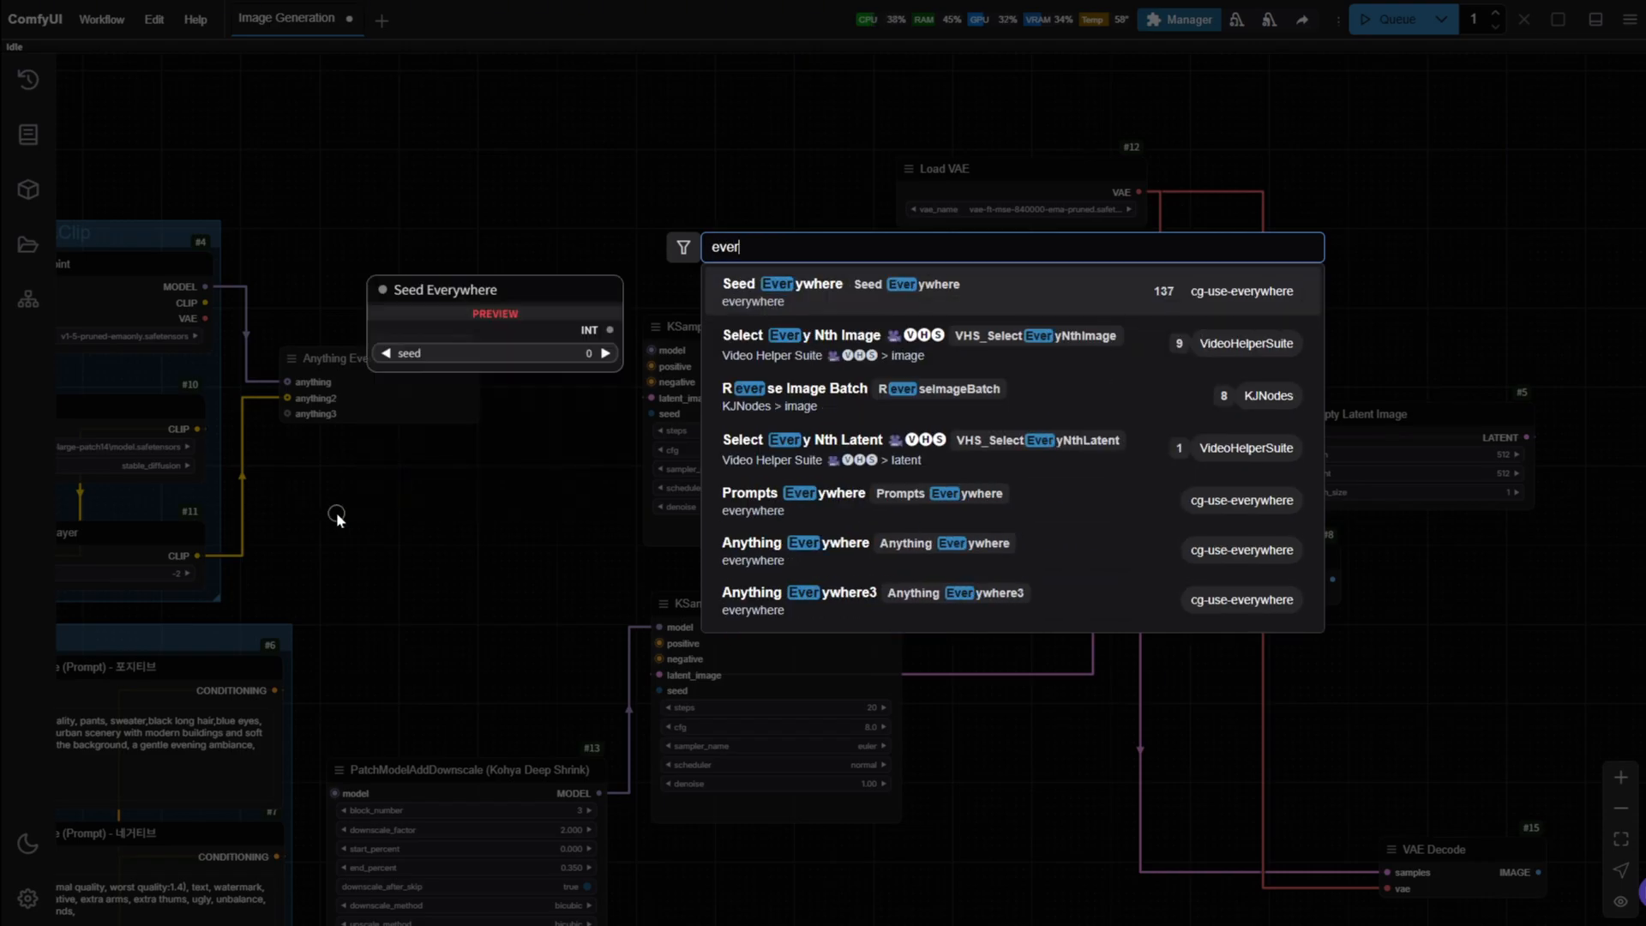
{"action": "left_click", "coordinate": [864, 296]}
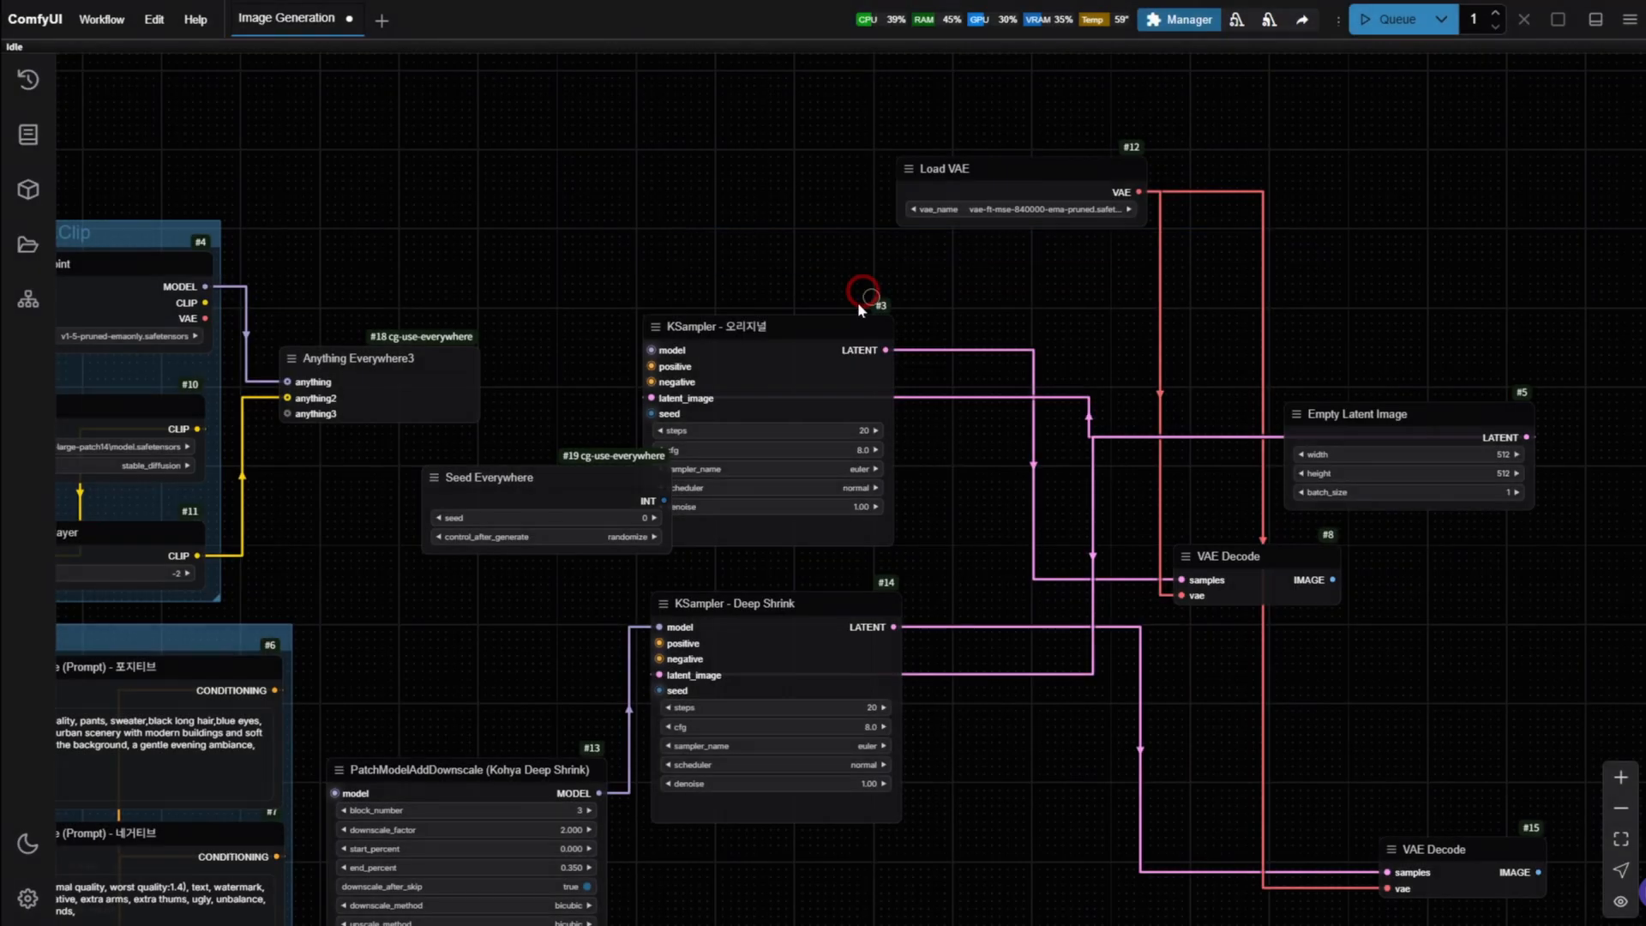
{"action": "left_click_drag", "start_coordinate": [565, 469], "coordinate": [429, 483]}
{"action": "left_click_drag", "start_coordinate": [475, 649], "coordinate": [455, 583]}
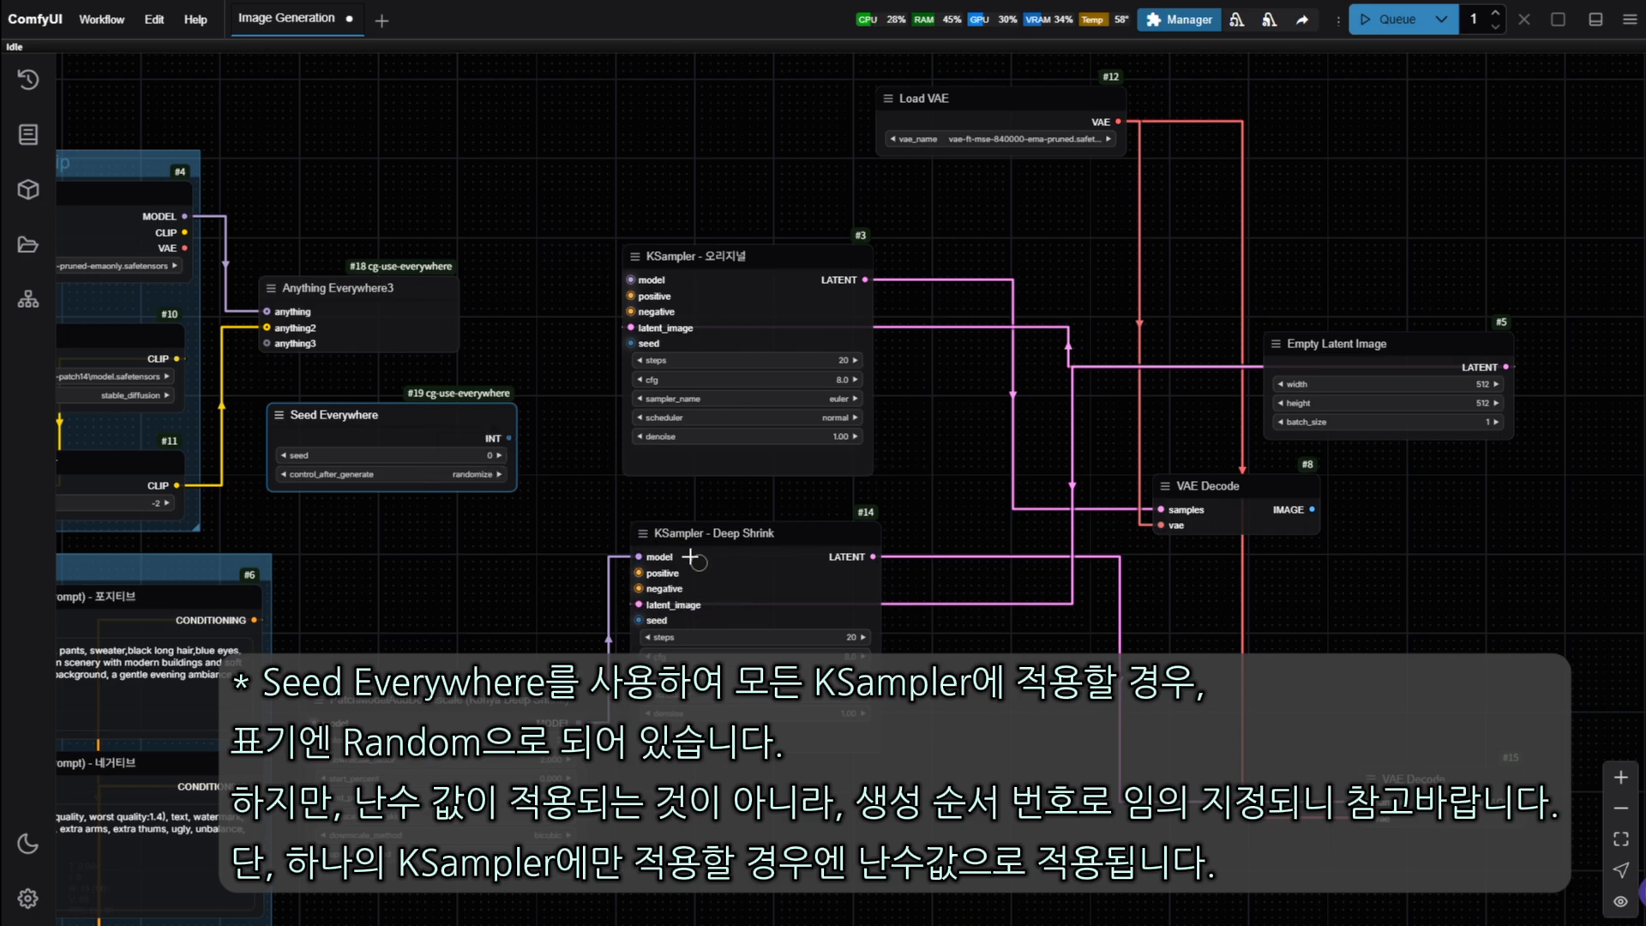
{"action": "left_click_drag", "start_coordinate": [610, 586], "coordinate": [538, 553]}
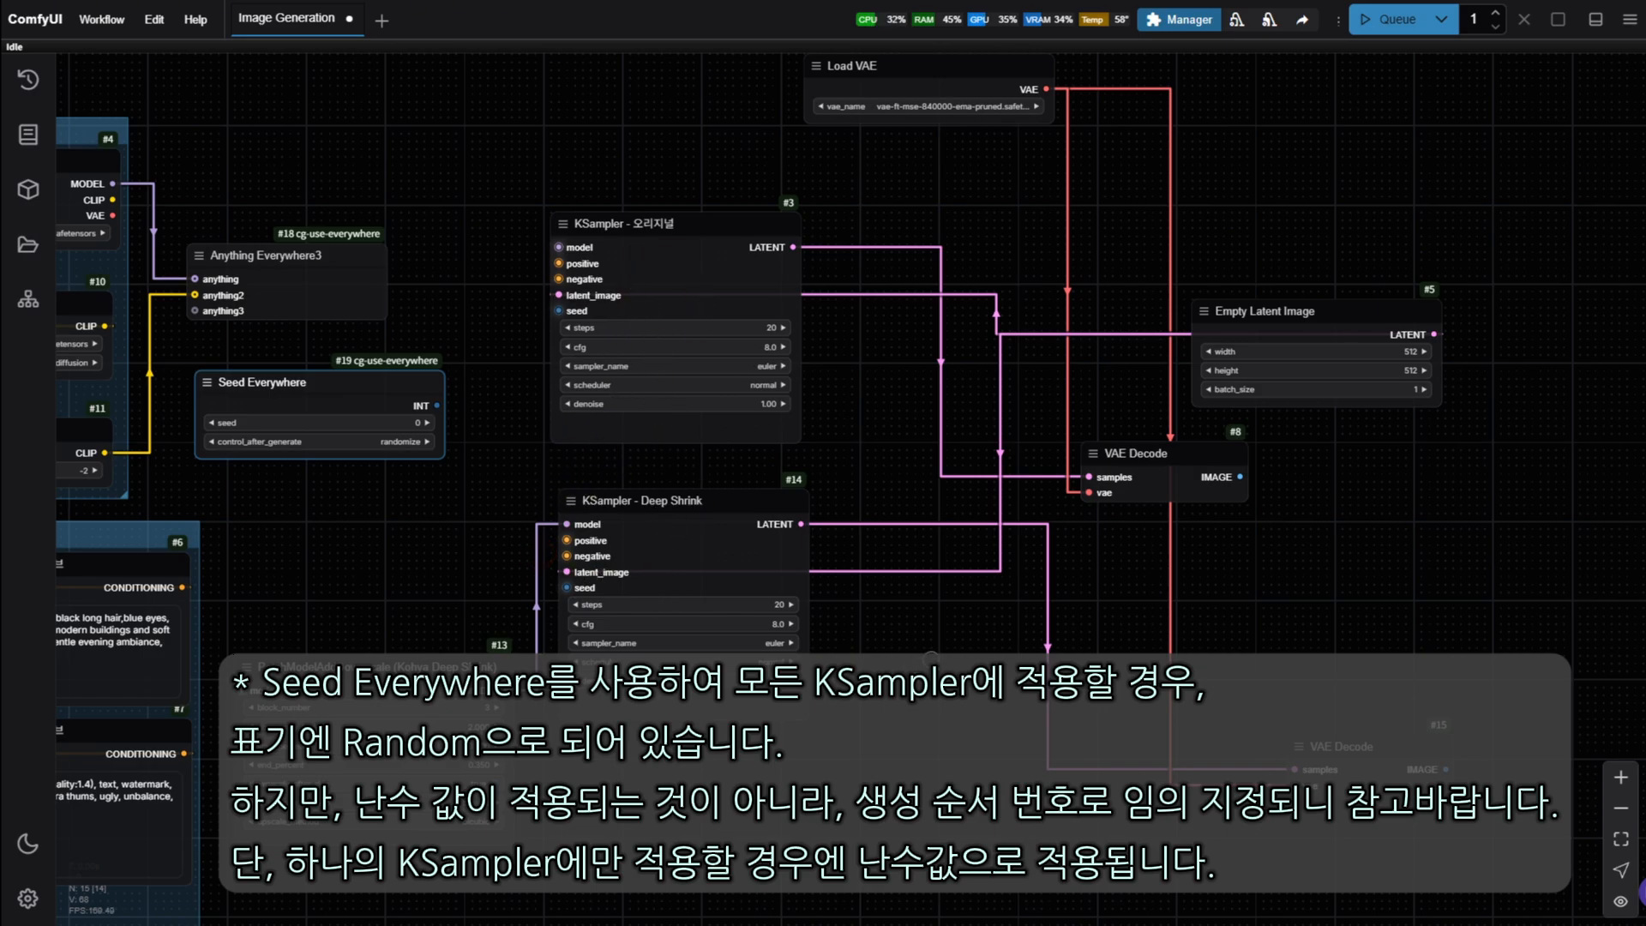
{"action": "left_click_drag", "start_coordinate": [931, 660], "coordinate": [816, 689]}
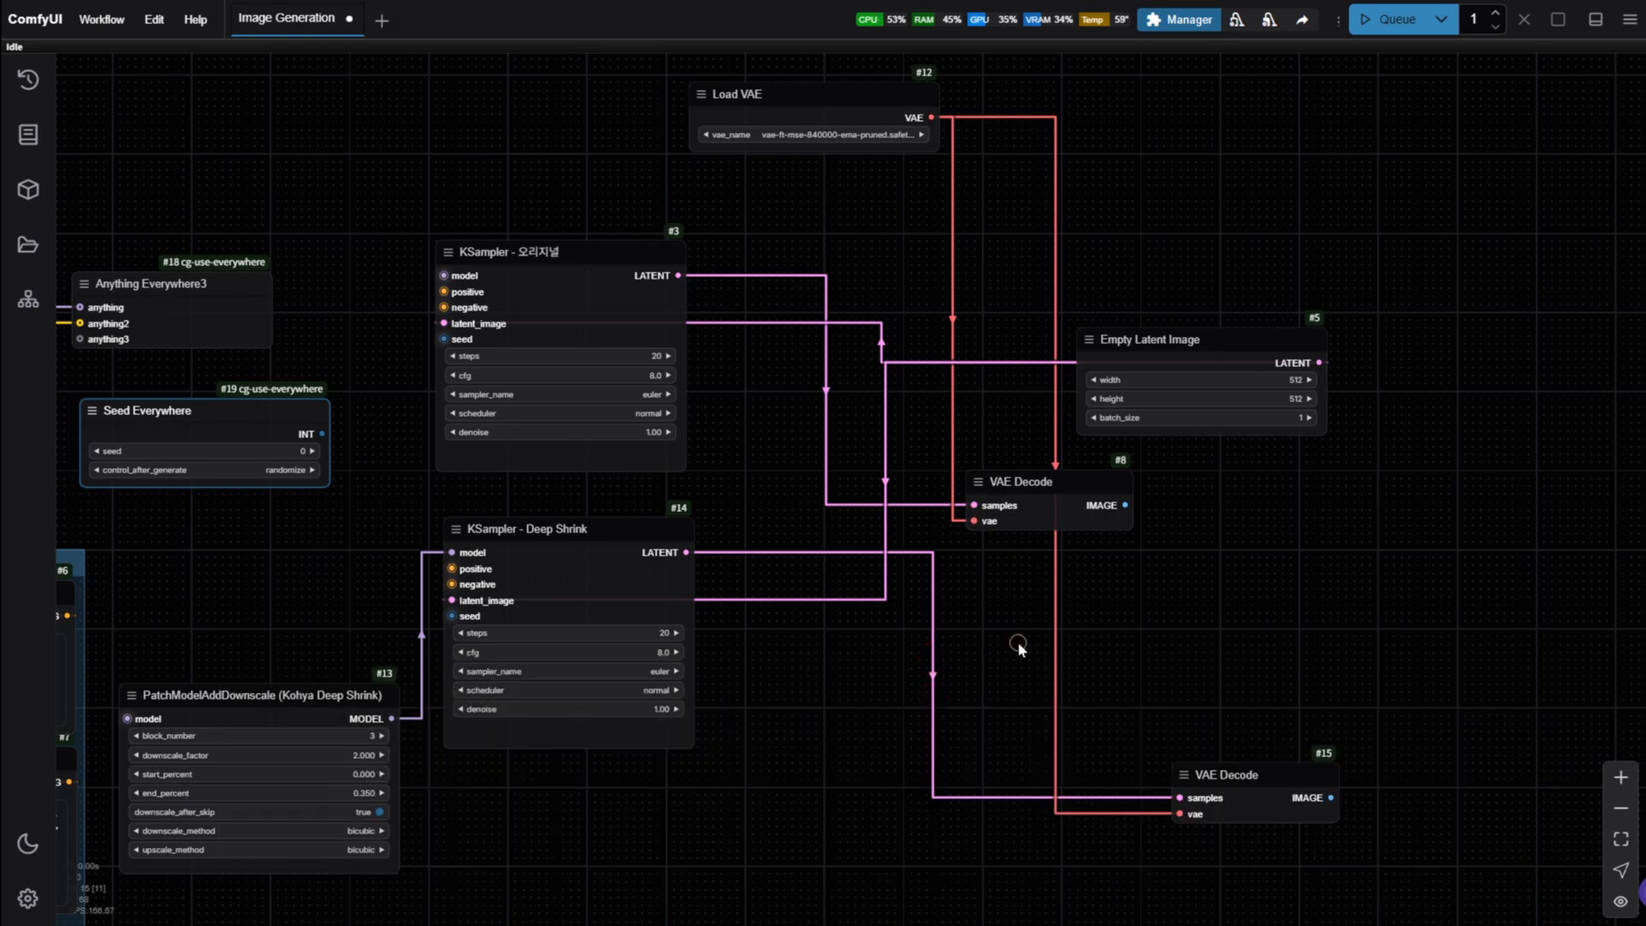
- Move PatchModelAddDownscale up beside the Deep Shrink KSampler and shift Seed Everywhere slightly toward the KSamplers
{"action": "left_click_drag", "start_coordinate": [1018, 646], "coordinate": [1037, 643]}
{"action": "left_click_drag", "start_coordinate": [288, 701], "coordinate": [304, 535]}
{"action": "left_click_drag", "start_coordinate": [250, 409], "coordinate": [305, 410]}
{"action": "left_click_drag", "start_coordinate": [593, 499], "coordinate": [466, 527]}
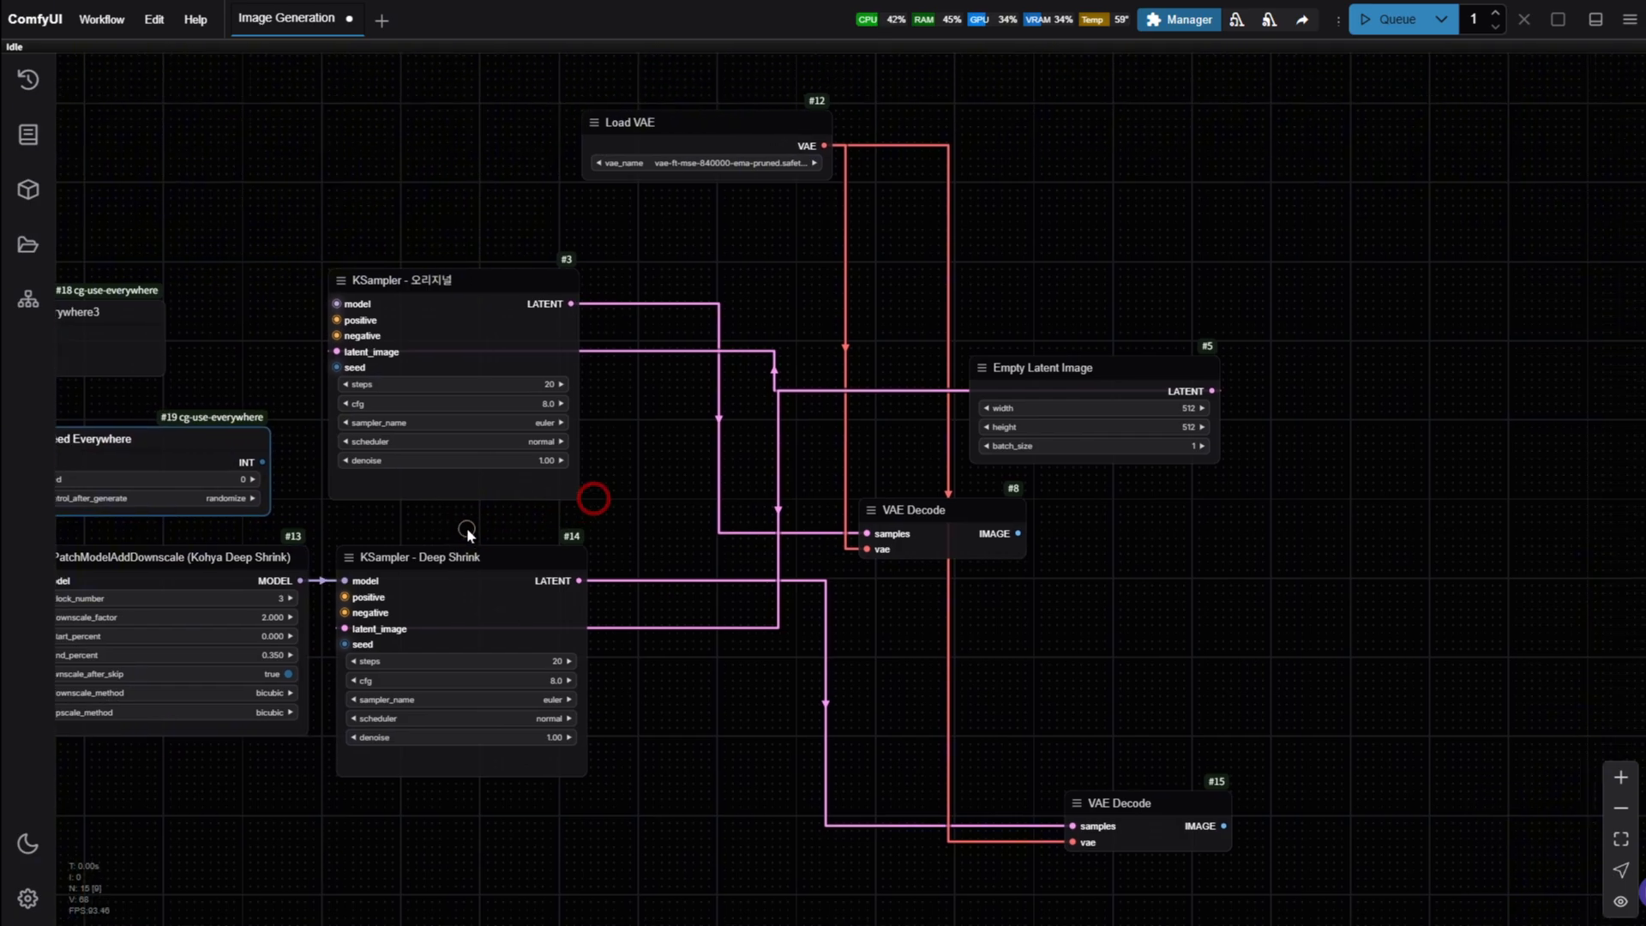
- Move Load VAE above Anything Everywhere3 and connect its VAE output to the anything3 input
{"action": "left_click_drag", "start_coordinate": [634, 539], "coordinate": [943, 715]}
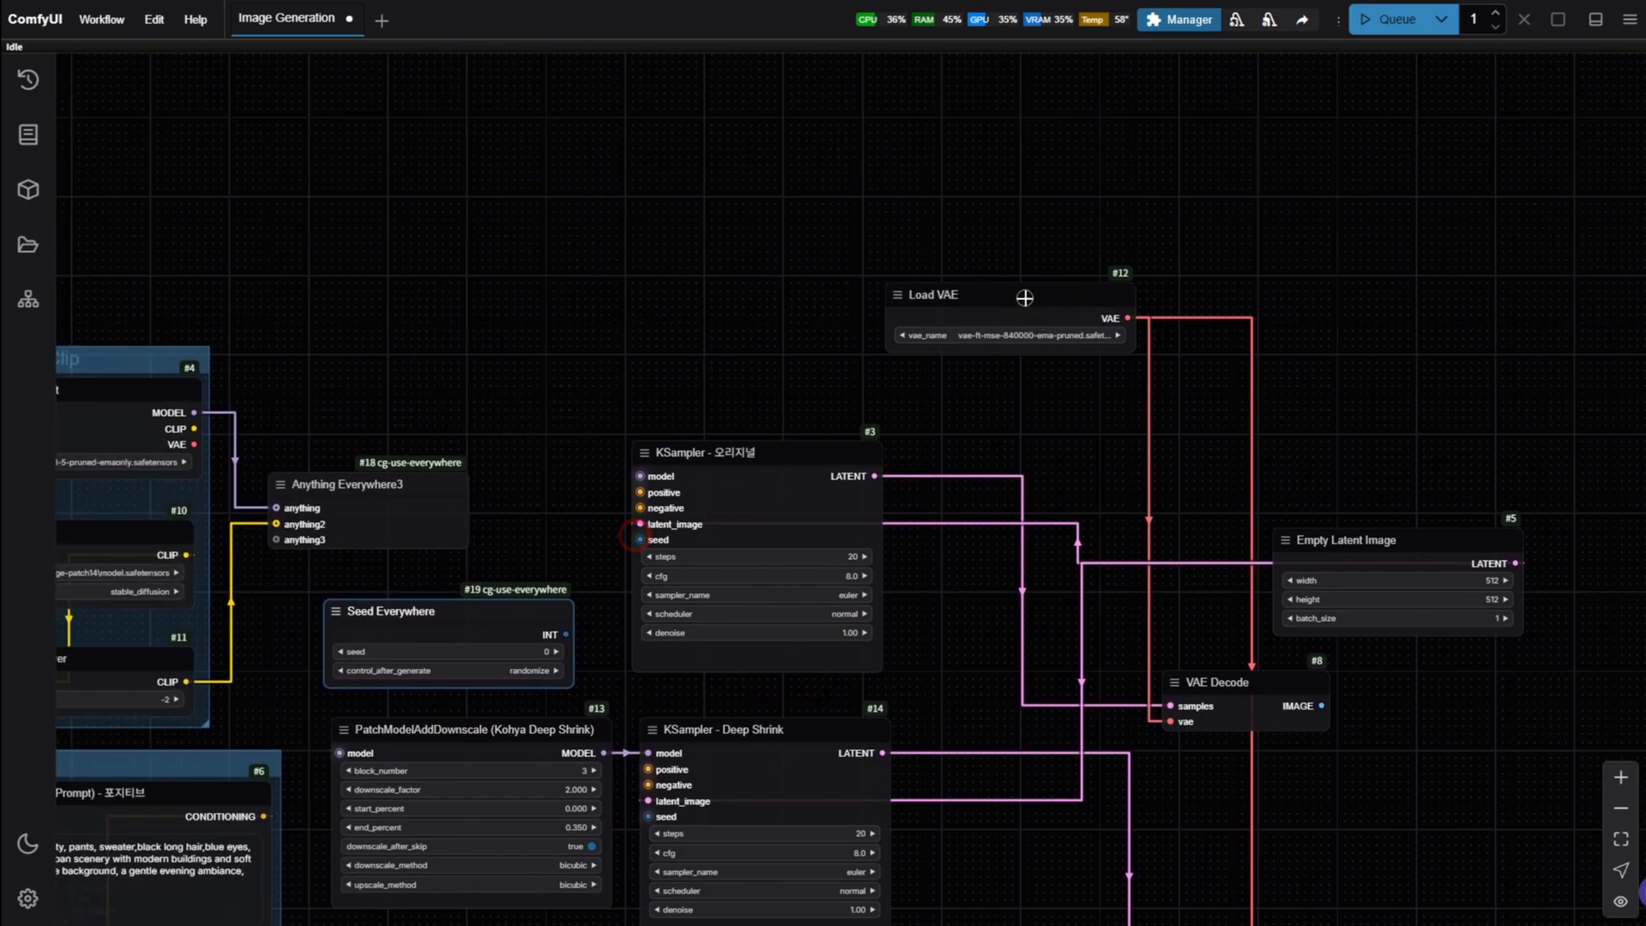
{"action": "left_click_drag", "start_coordinate": [1025, 297], "coordinate": [985, 455]}
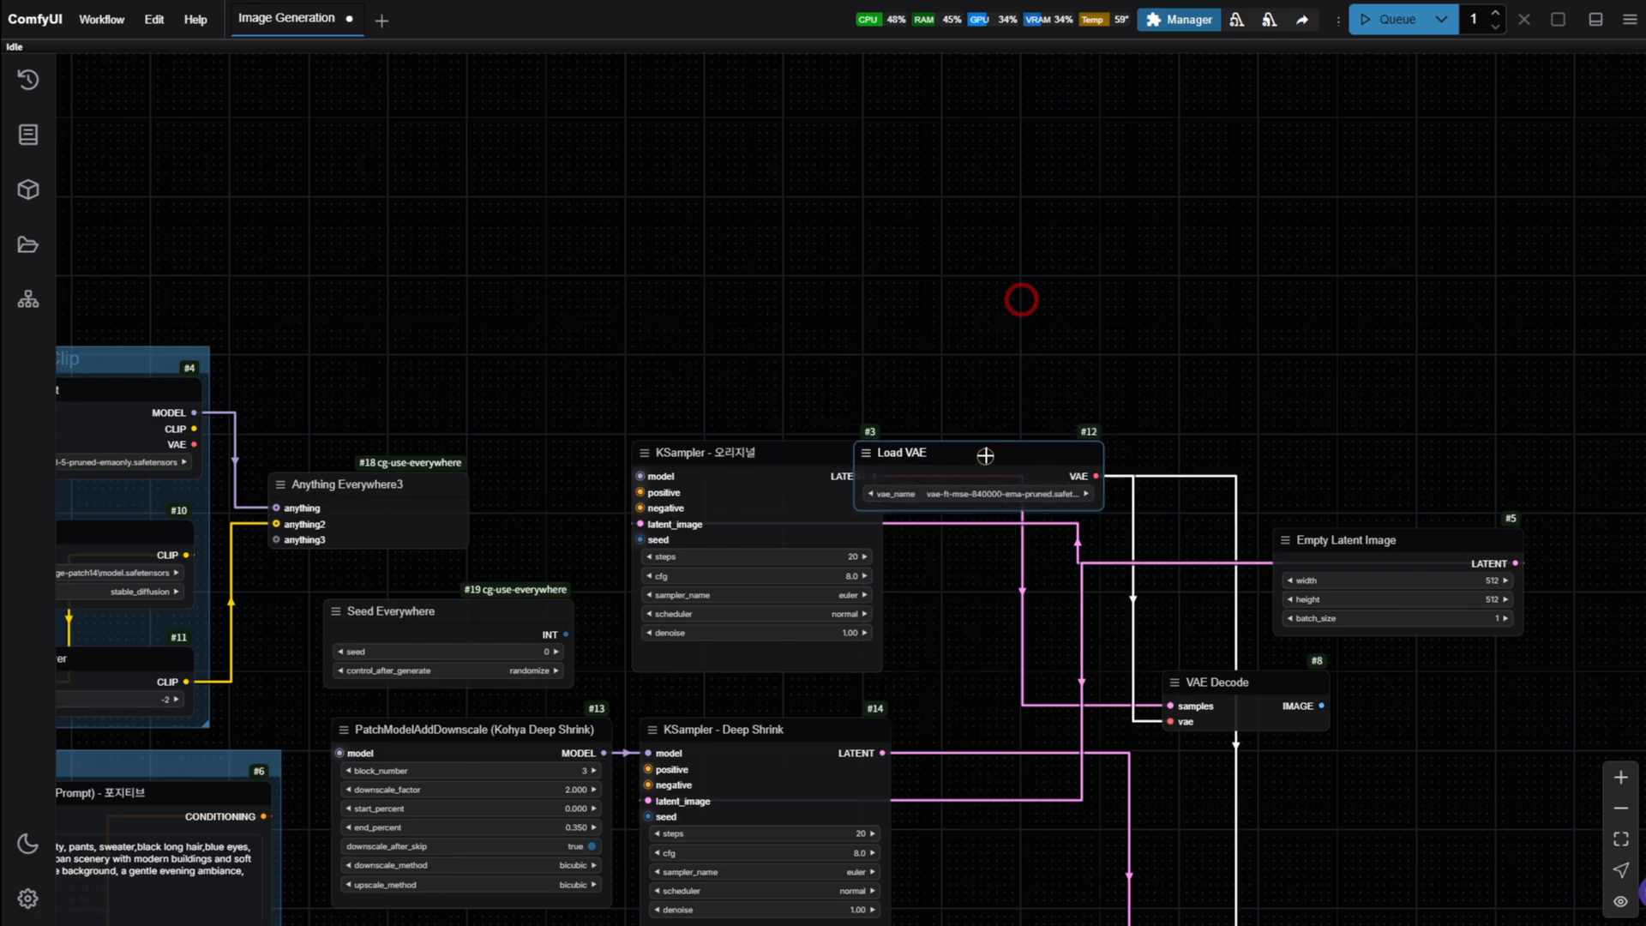
{"action": "left_click_drag", "start_coordinate": [1103, 349], "coordinate": [1065, 197]}
{"action": "left_click_drag", "start_coordinate": [1202, 691], "coordinate": [1095, 602]}
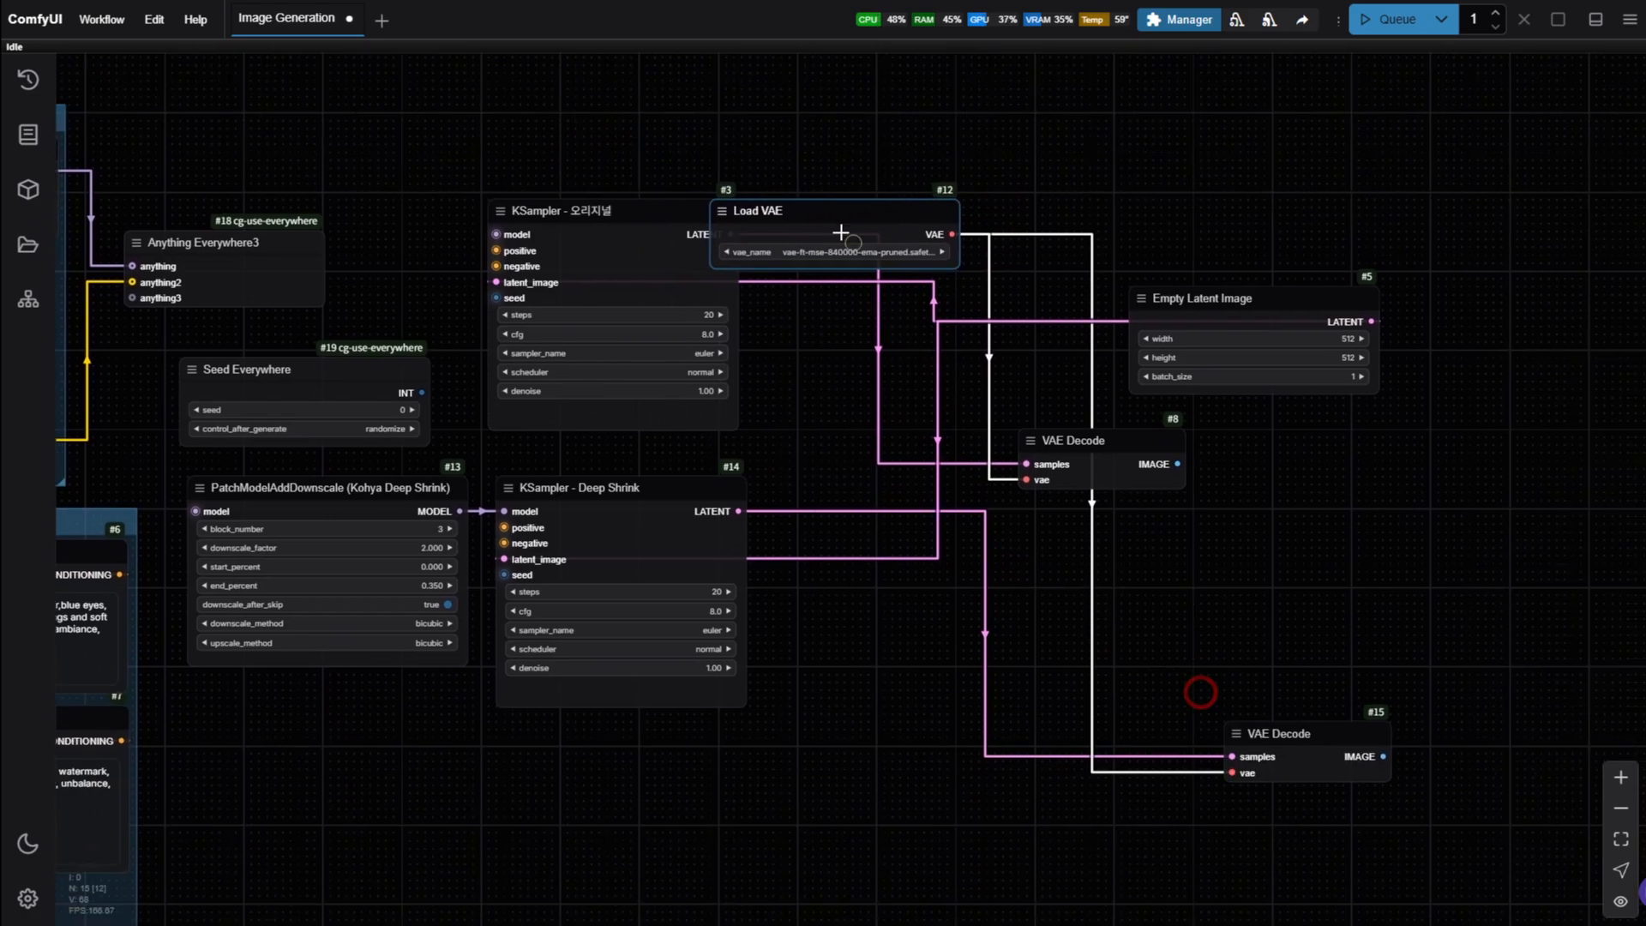
{"action": "left_click_drag", "start_coordinate": [717, 121], "coordinate": [915, 355]}
{"action": "left_click_drag", "start_coordinate": [1016, 459], "coordinate": [414, 364]}
{"action": "left_click_drag", "start_coordinate": [548, 374], "coordinate": [331, 532]}
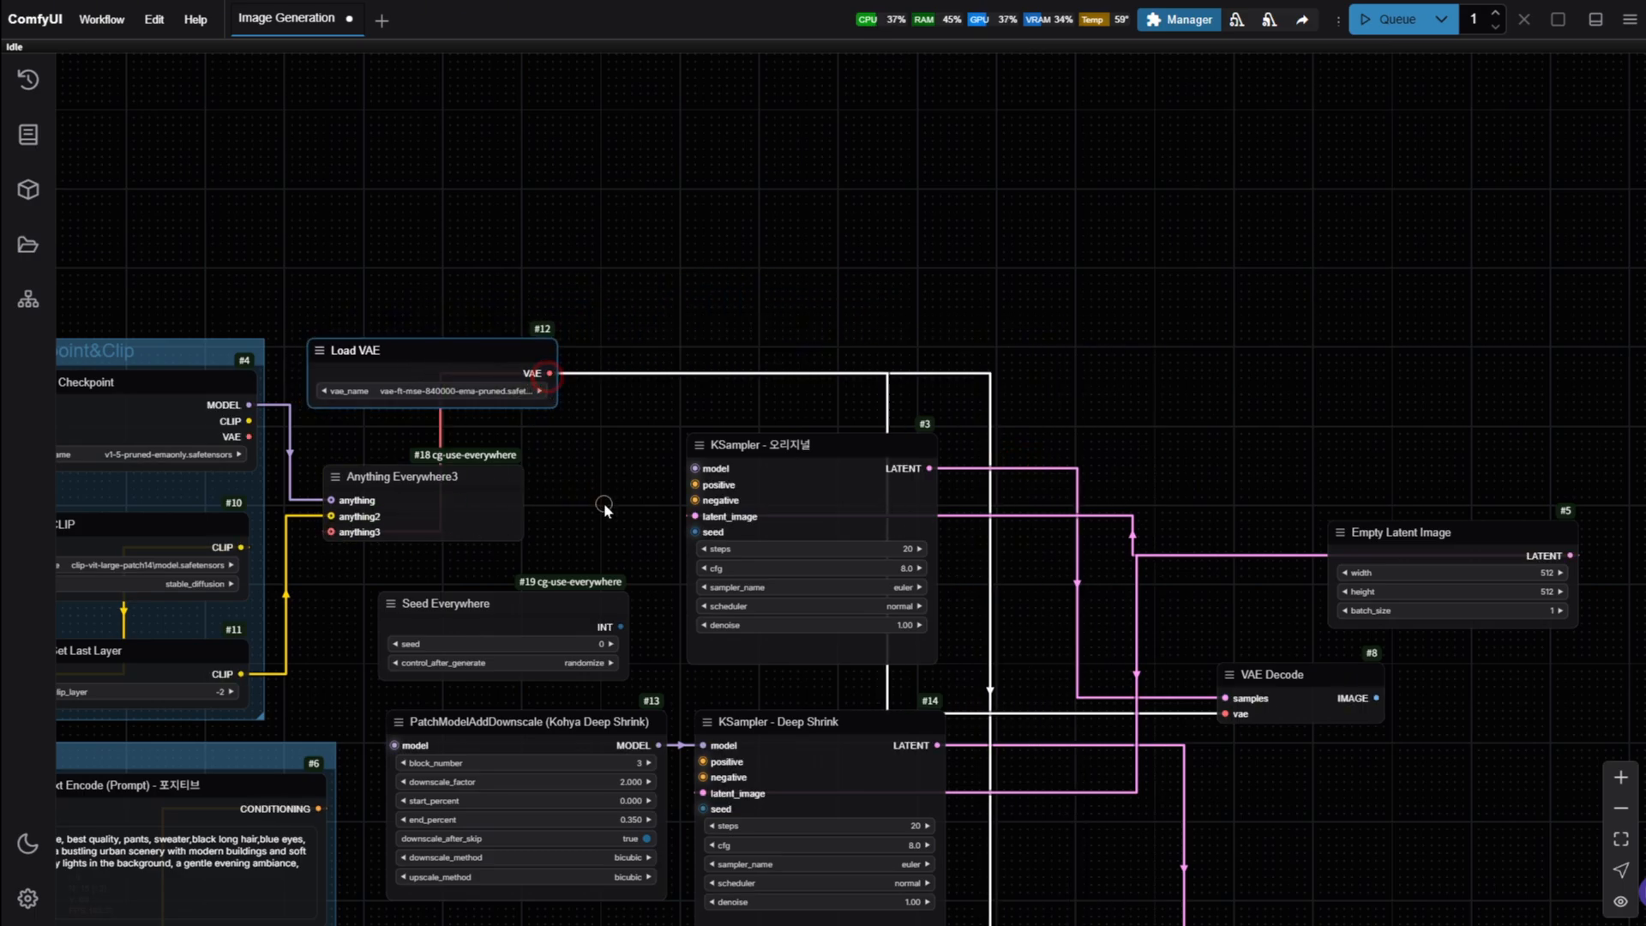
- Disconnect the direct VAE links from both VAE Decode nodes and move each decoder next to its KSampler
{"action": "mouse_move", "coordinate": [603, 502]}
{"action": "left_mouse_down"}
{"action": "mouse_move", "coordinate": [209, 320]}
{"action": "mouse_move", "coordinate": [199, 333]}
{"action": "left_mouse_up"}
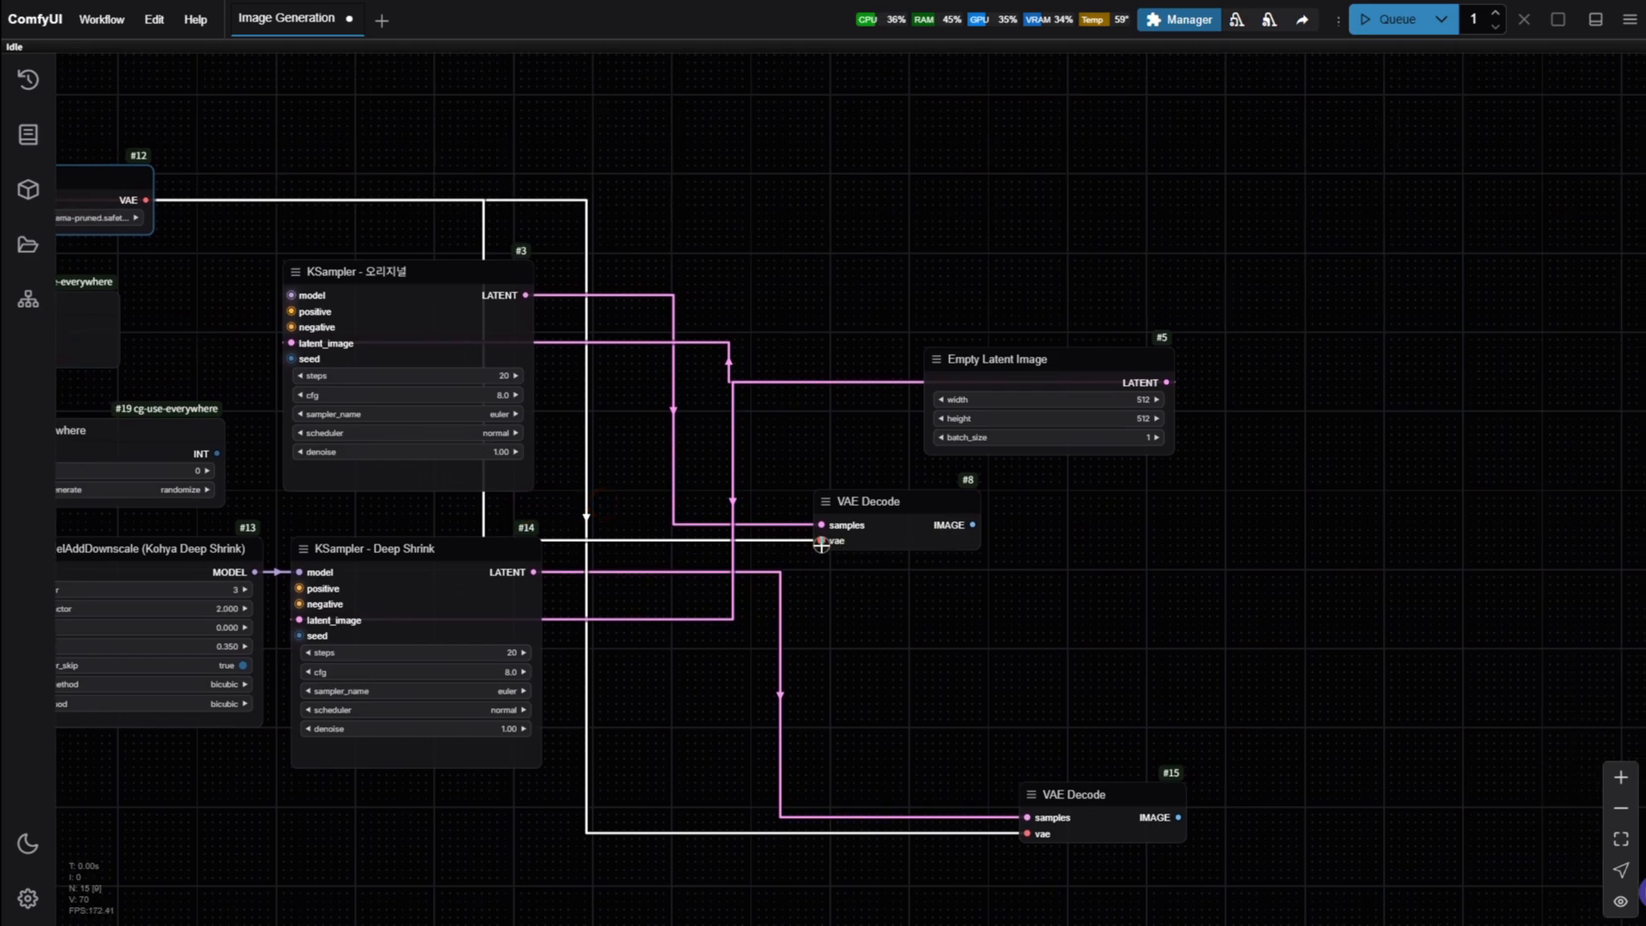
{"action": "left_click_drag", "start_coordinate": [821, 543], "coordinate": [811, 596]}
{"action": "left_click", "coordinate": [989, 615]}
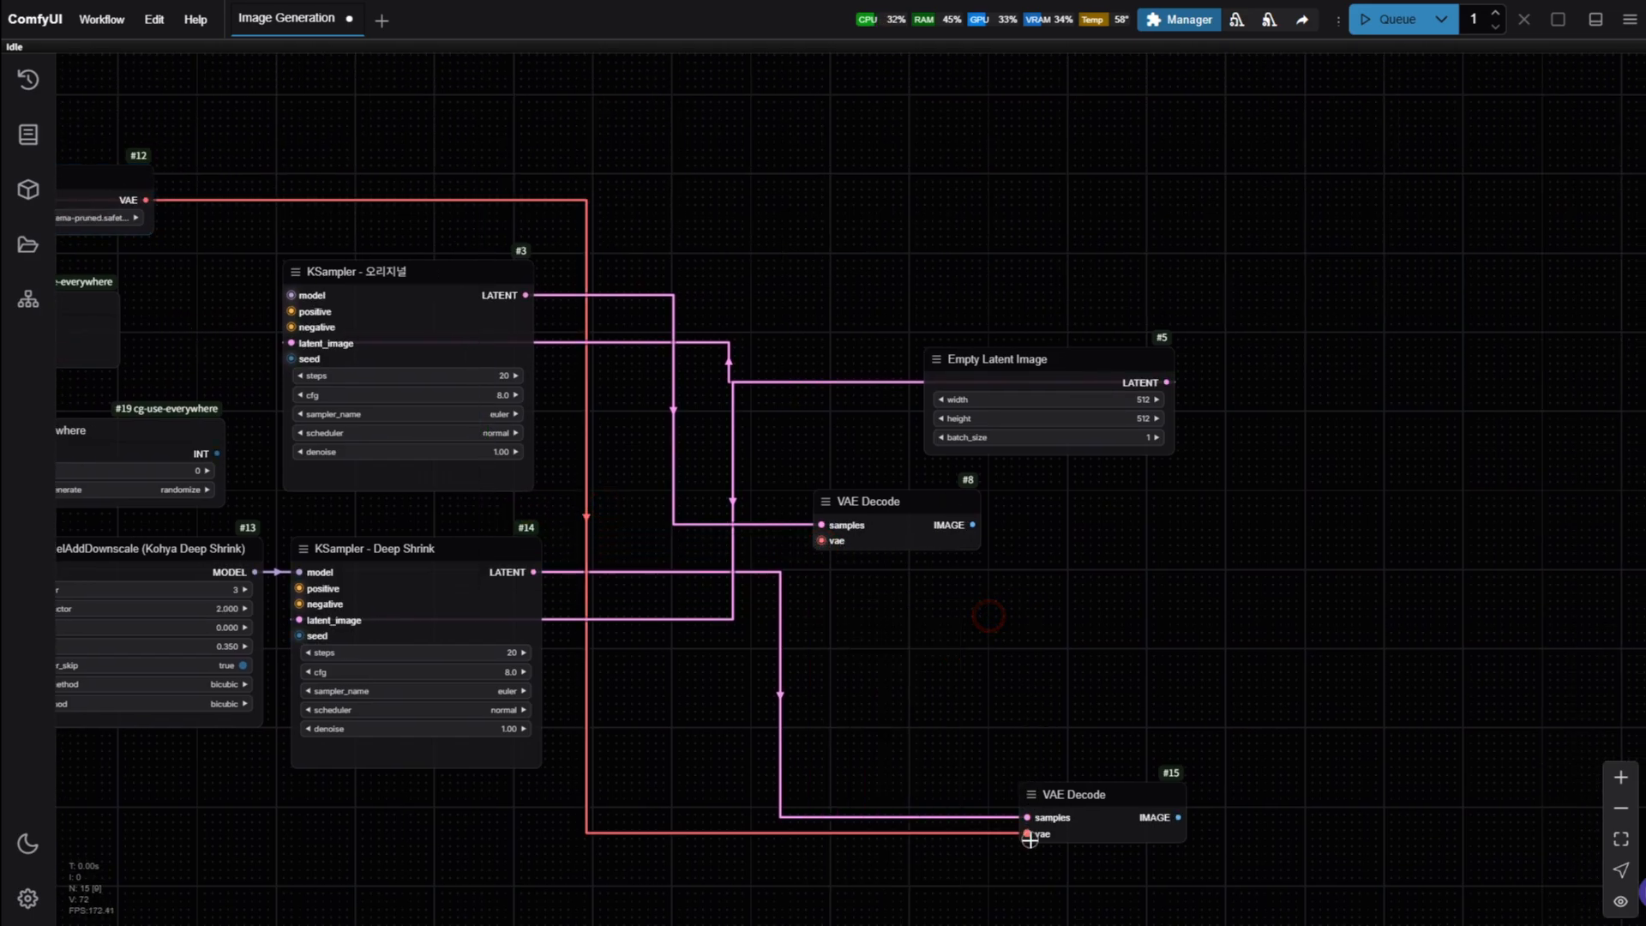
{"action": "mouse_move", "coordinate": [1029, 840]}
{"action": "left_mouse_down"}
{"action": "mouse_move", "coordinate": [871, 892]}
{"action": "mouse_move", "coordinate": [773, 293]}
{"action": "left_mouse_up"}
{"action": "left_click", "coordinate": [1060, 595]}
{"action": "left_click", "coordinate": [1127, 805]}
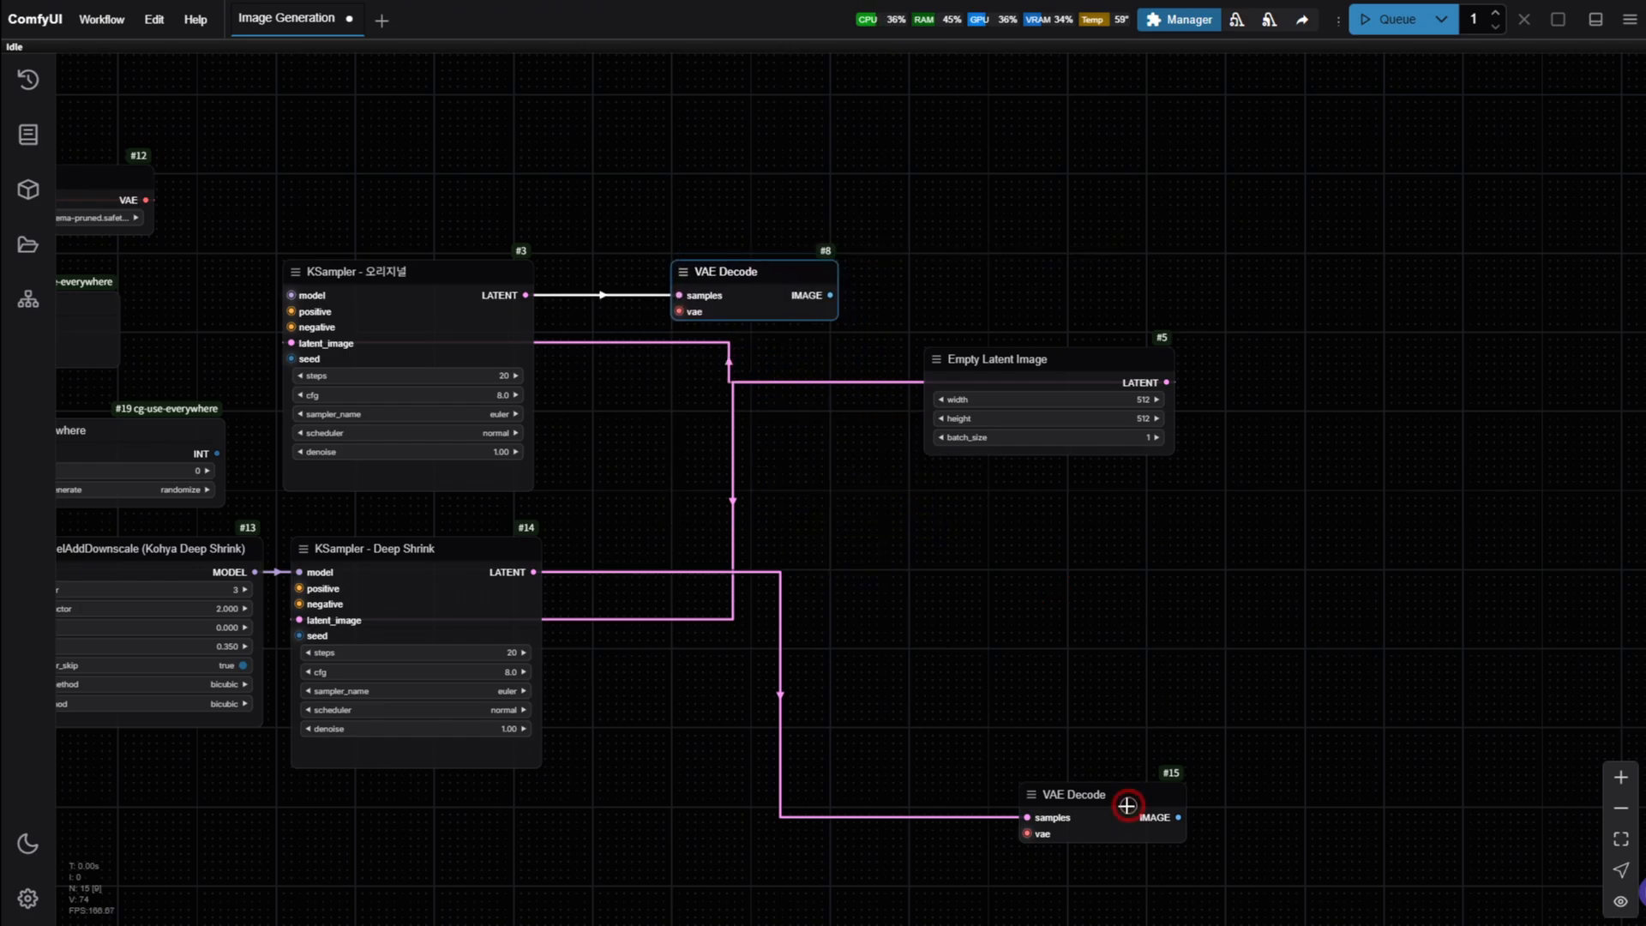
{"action": "left_click_drag", "start_coordinate": [1127, 805], "coordinate": [811, 607]}
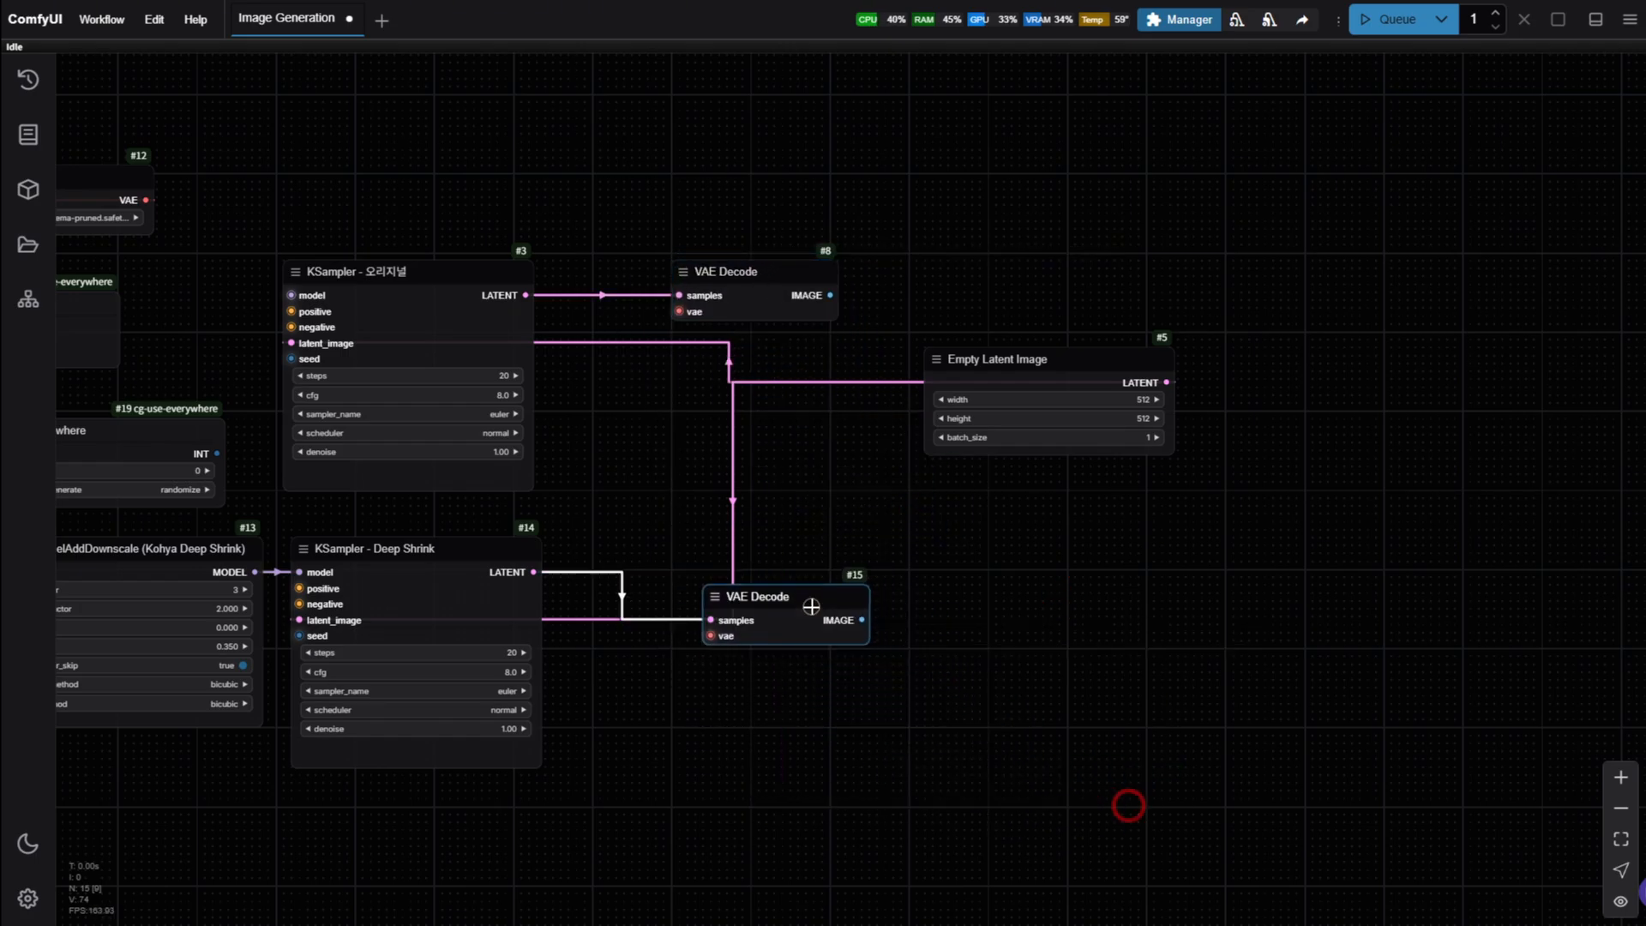
- Move the Empty Latent Image node directly below PatchModelAddDownscale
{"action": "left_click_drag", "start_coordinate": [717, 761], "coordinate": [959, 777]}
{"action": "left_click_drag", "start_coordinate": [900, 830], "coordinate": [1074, 703]}
{"action": "left_click_drag", "start_coordinate": [718, 731], "coordinate": [739, 617]}
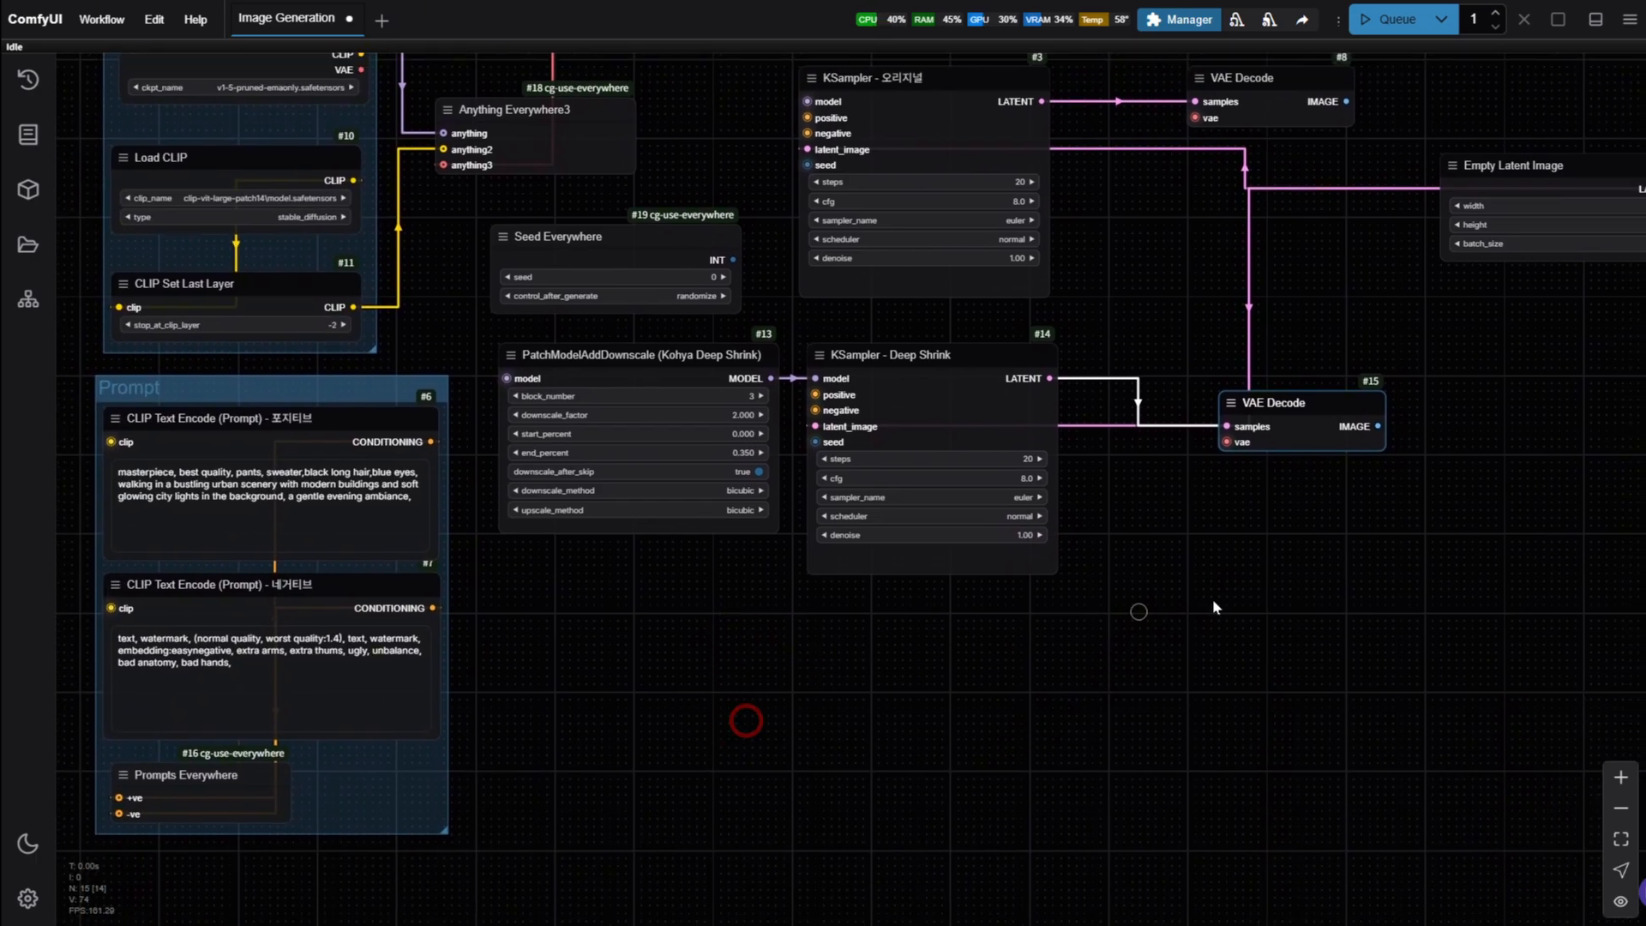
{"action": "left_click_drag", "start_coordinate": [1519, 173], "coordinate": [575, 593]}
{"action": "left_click_drag", "start_coordinate": [816, 686], "coordinate": [827, 663]}
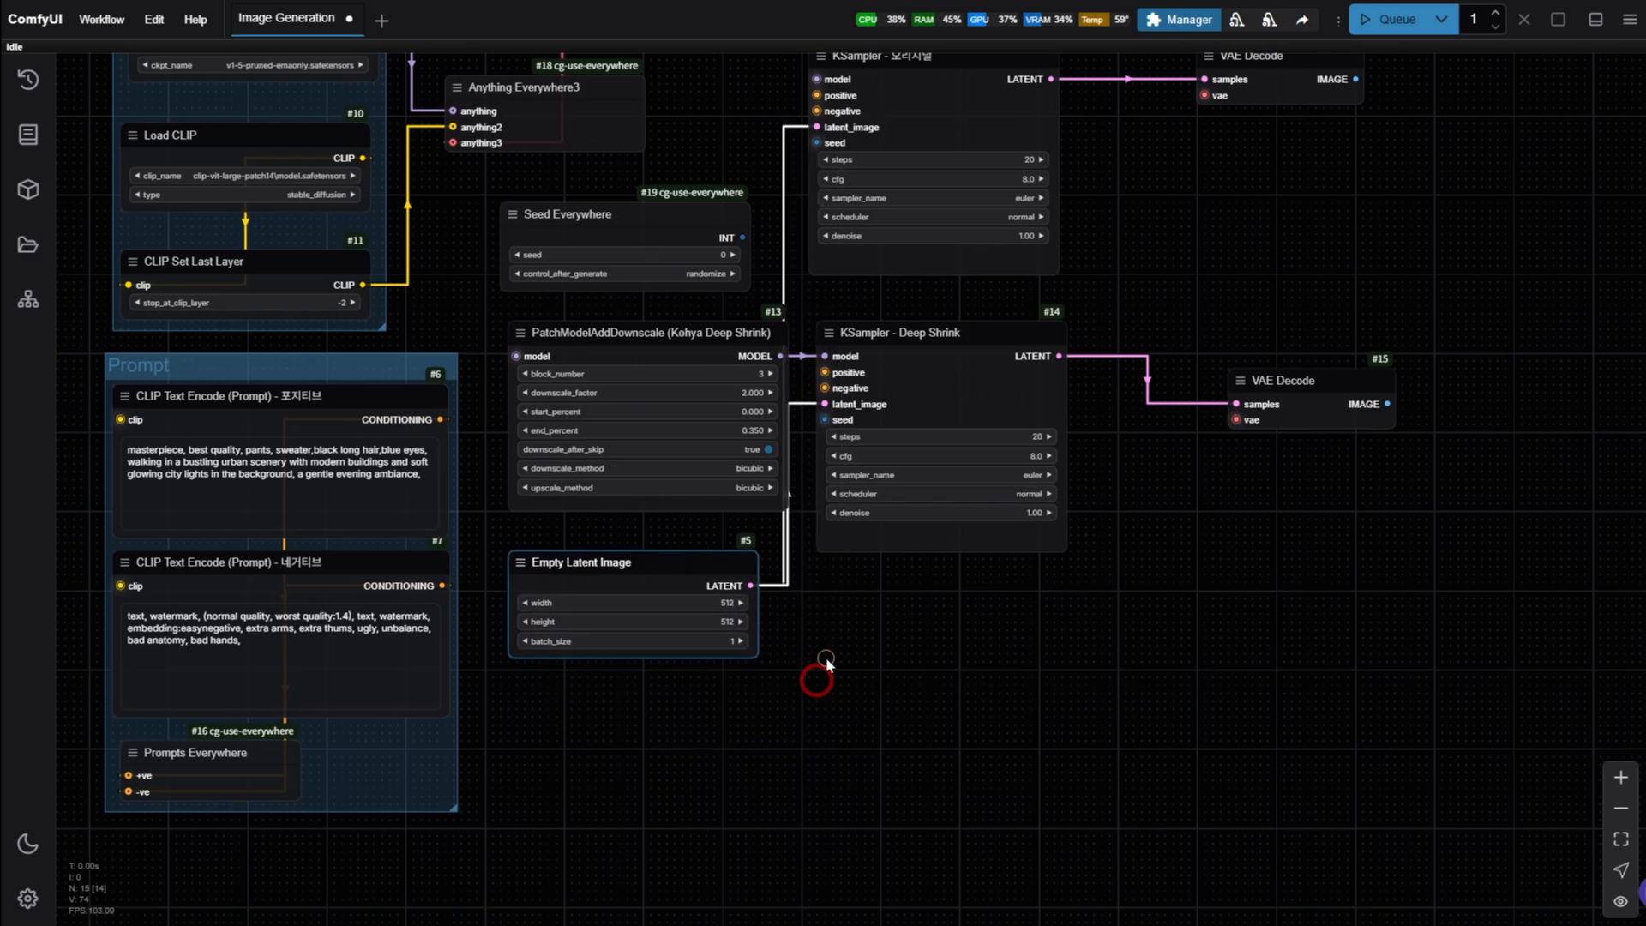
- Add a second Anything Everywhere3 node below Empty Latent Image and feed it the LATENT output
{"action": "double_click", "coordinate": [728, 723]}
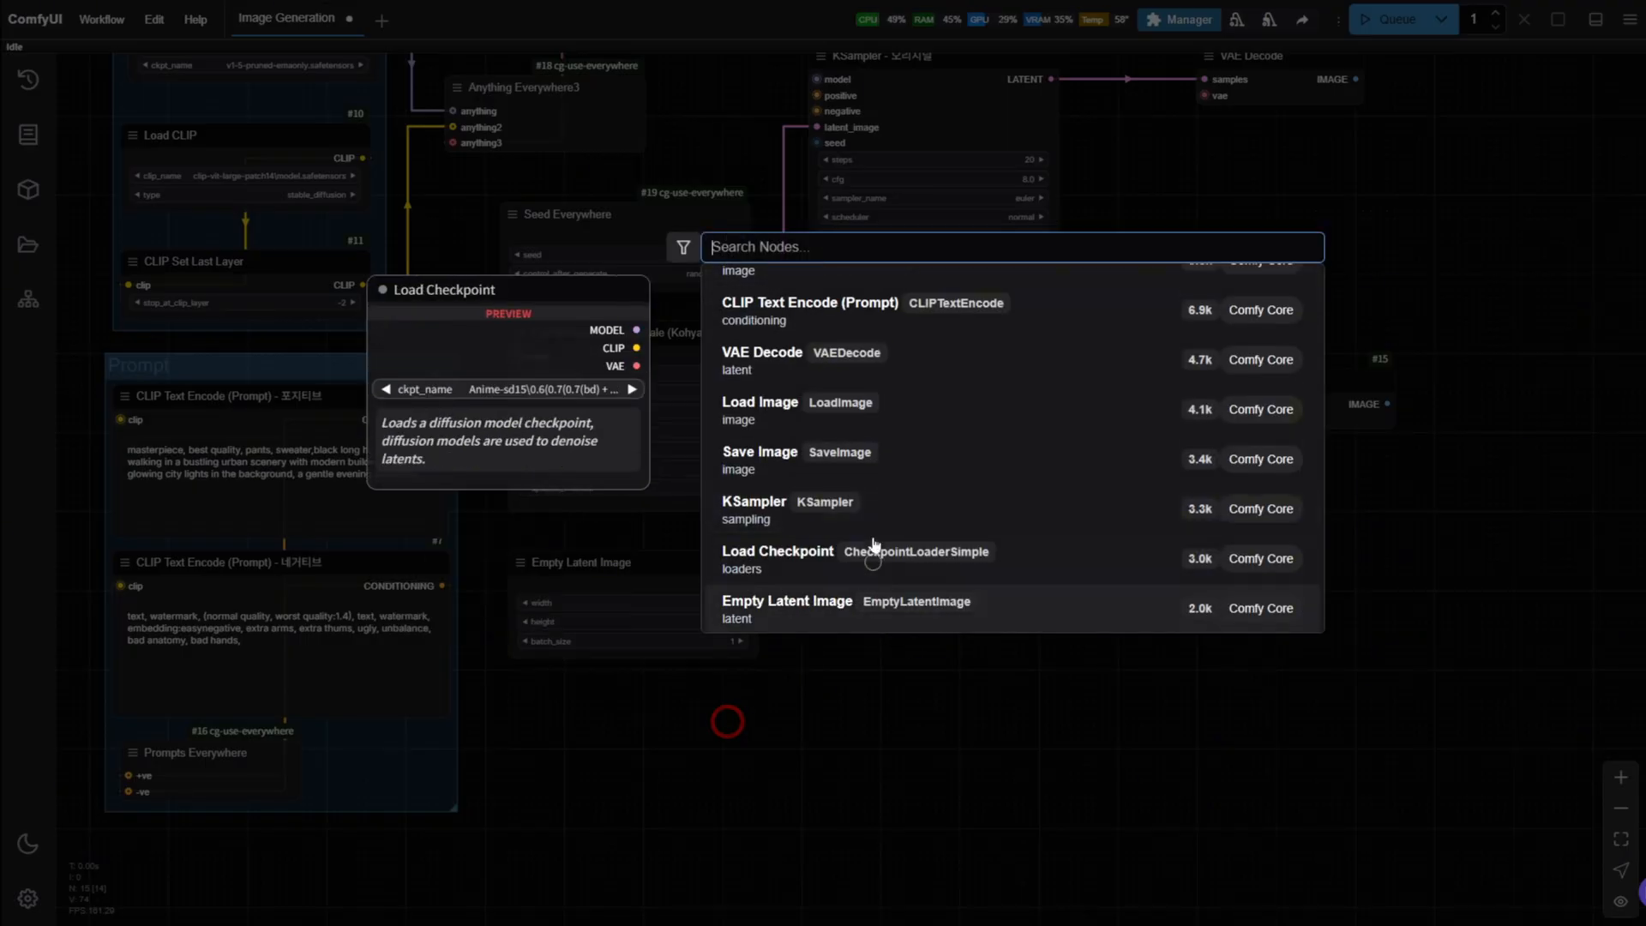
{"action": "type", "text": "eve"}
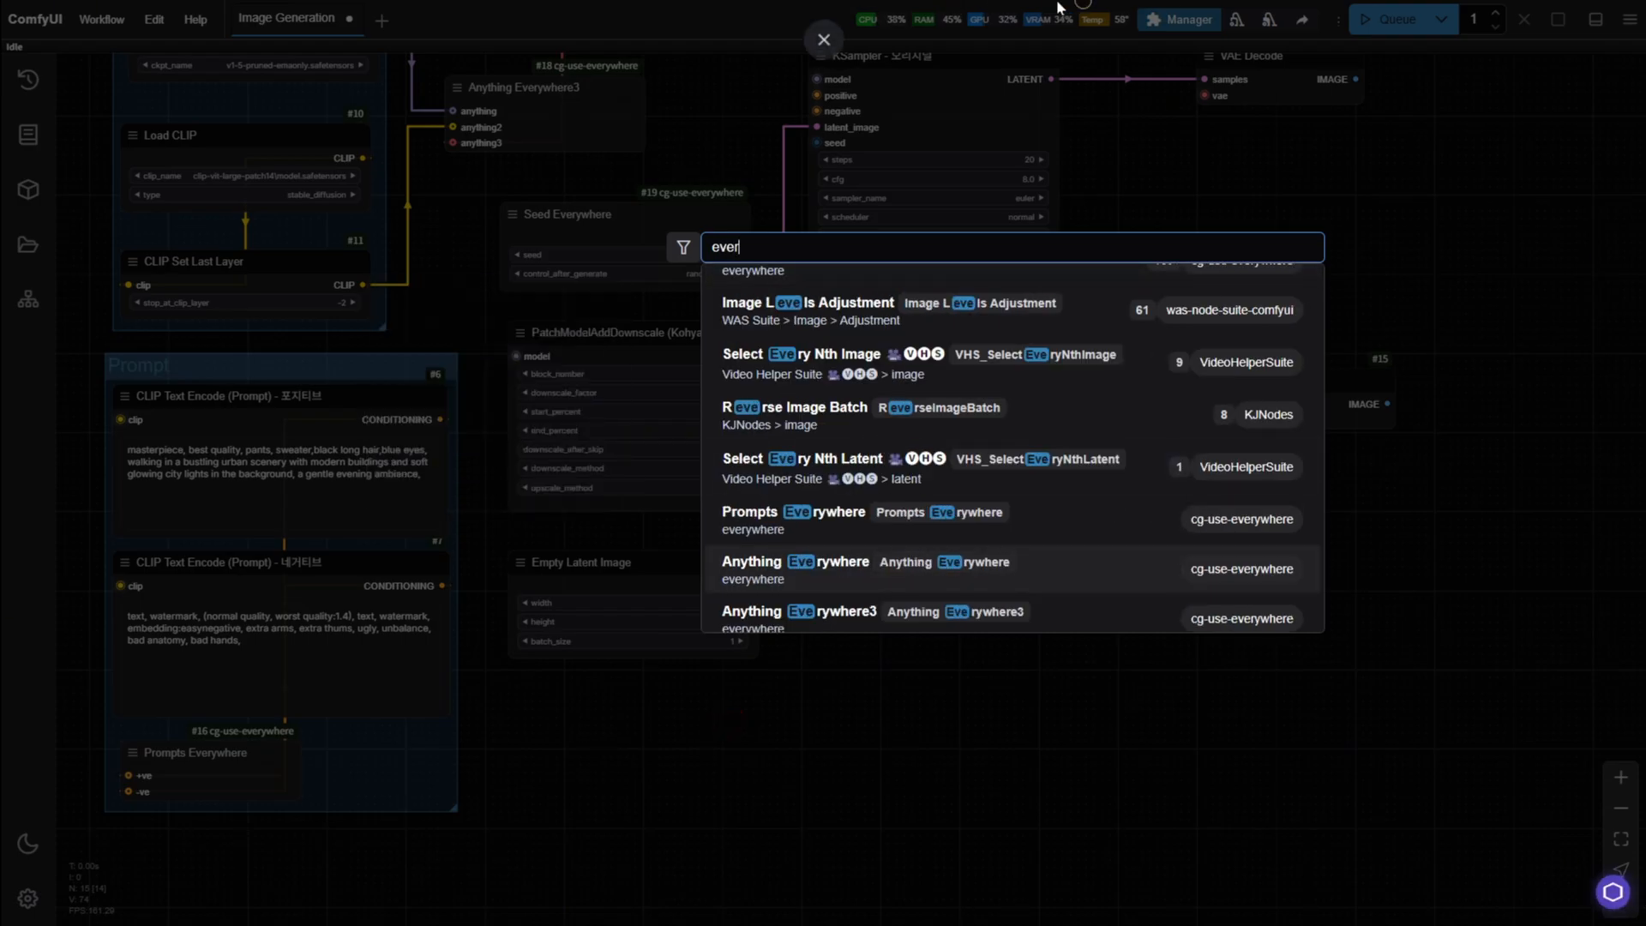
{"action": "type", "text": "ry"}
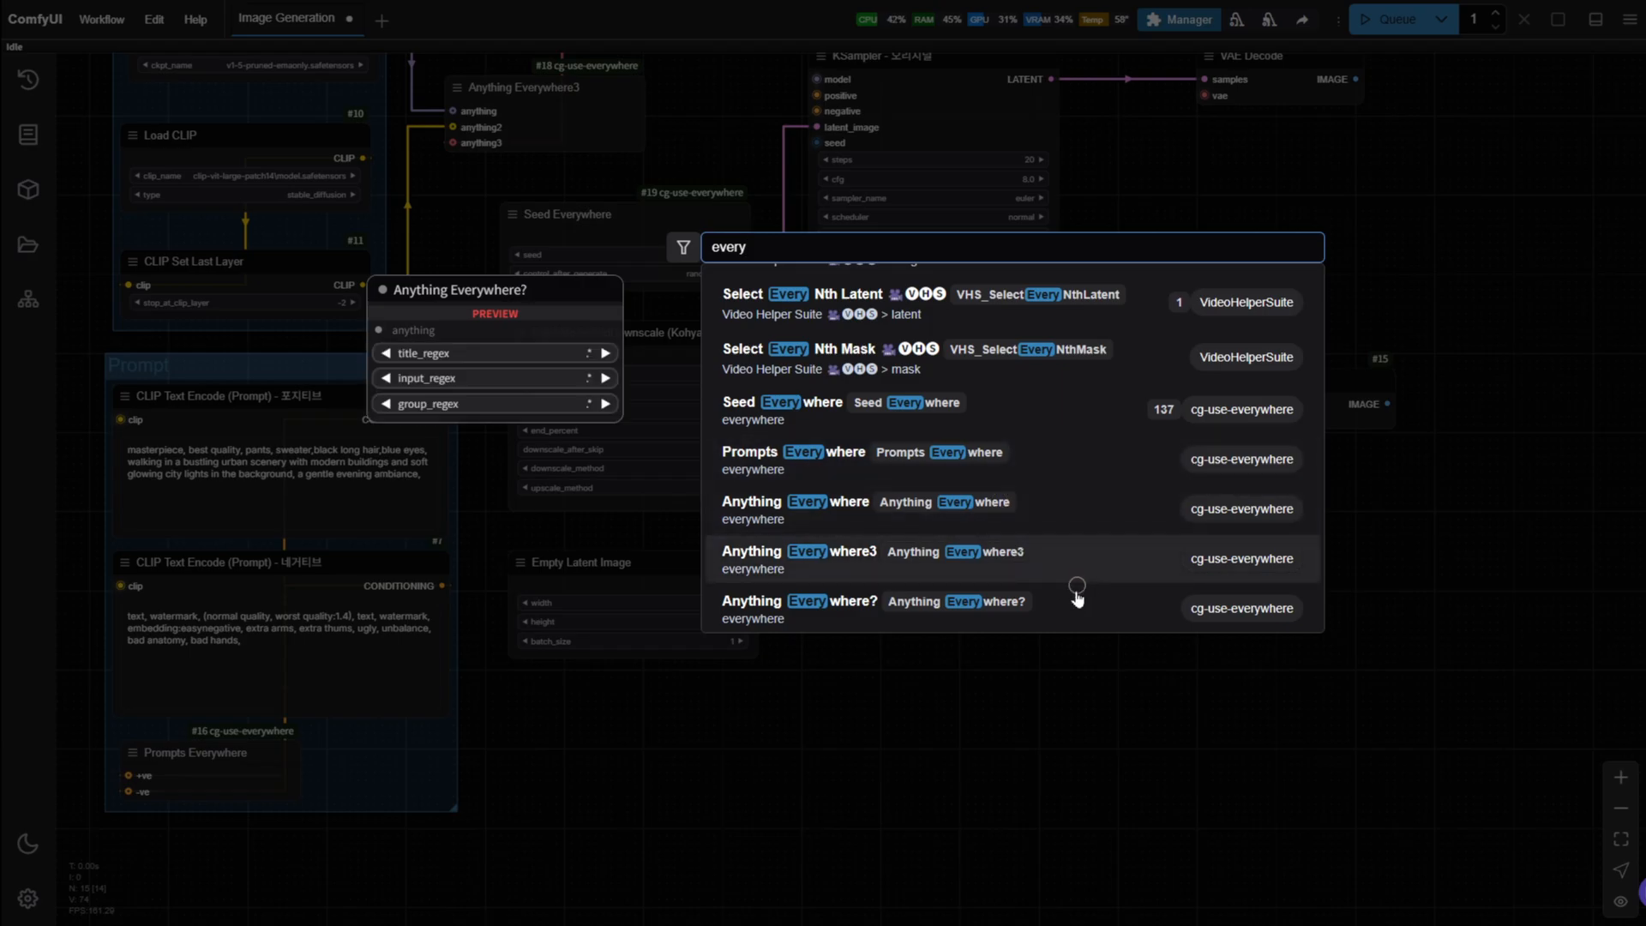
{"action": "left_click", "coordinate": [1053, 553]}
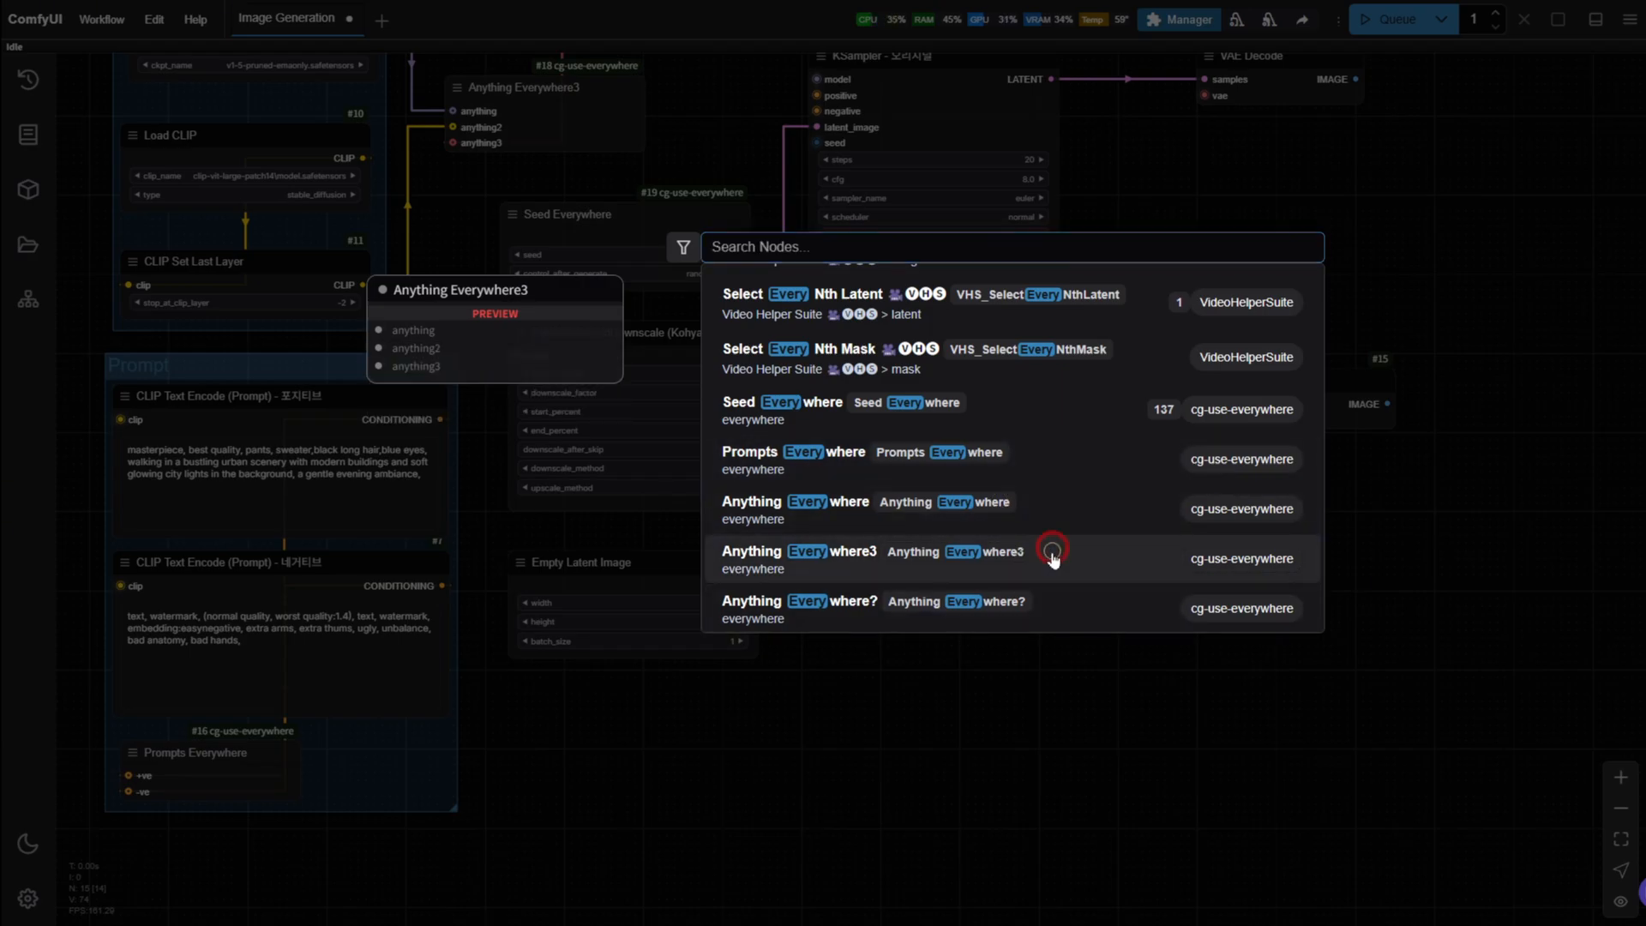
{"action": "left_click", "coordinate": [754, 590]}
{"action": "left_click_drag", "start_coordinate": [753, 590], "coordinate": [597, 720]}
{"action": "left_click_drag", "start_coordinate": [1034, 625], "coordinate": [999, 733]}
- Disconnect the direct latent_image links from both KSamplers
{"action": "left_click_drag", "start_coordinate": [793, 512], "coordinate": [793, 512]}
{"action": "left_click", "coordinate": [1019, 743]}
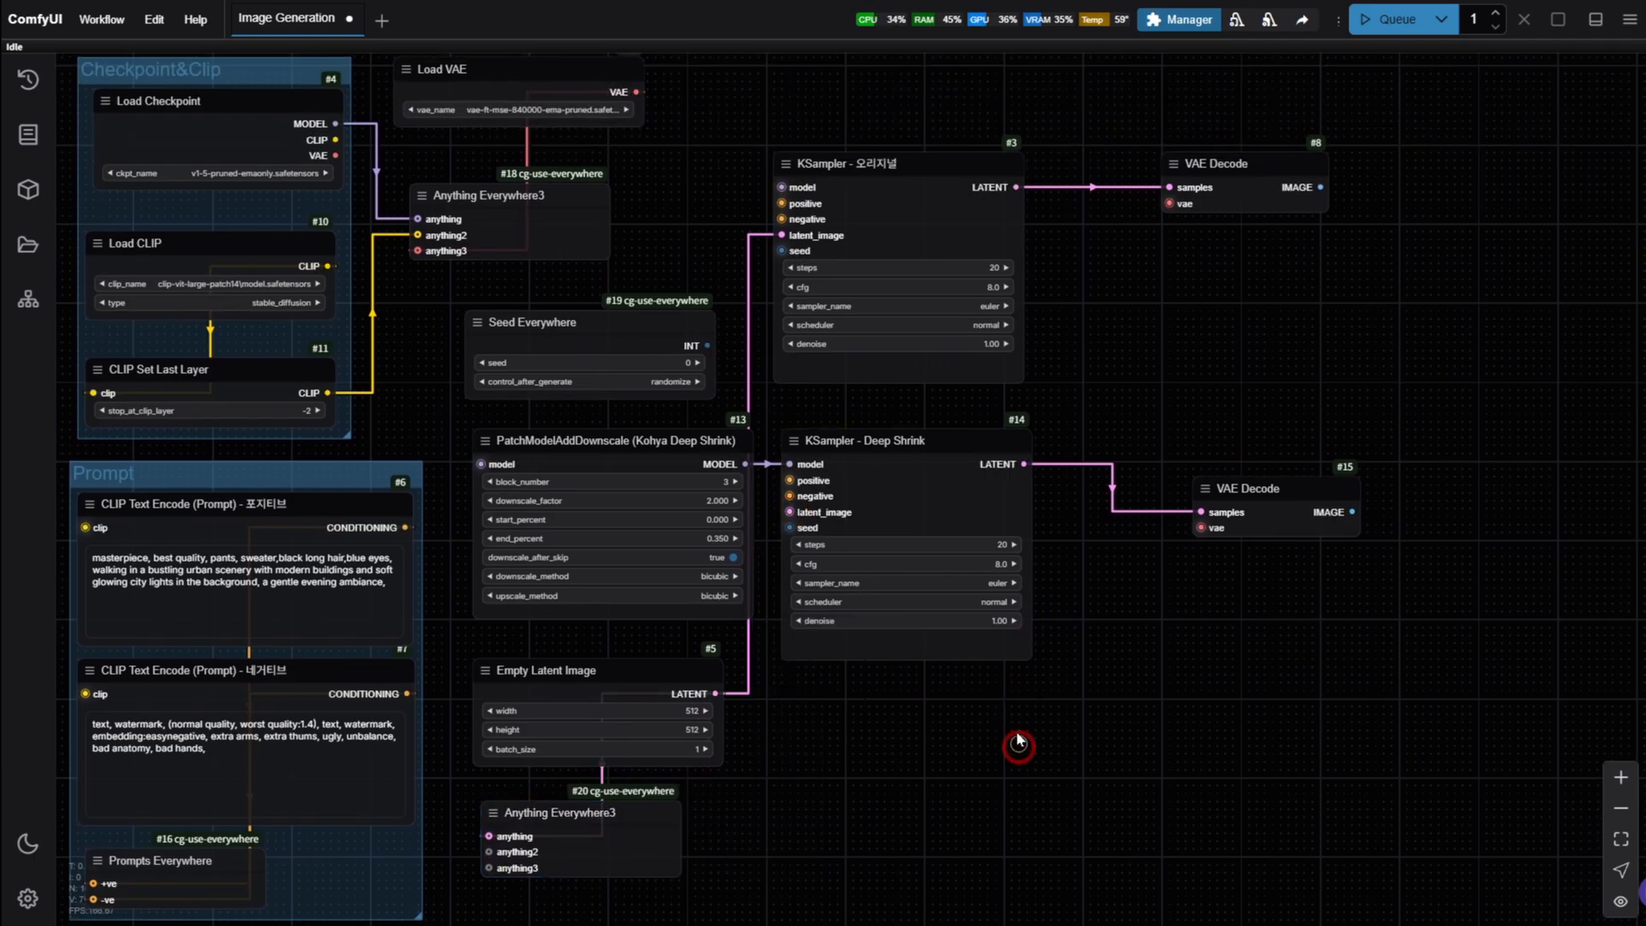
{"action": "left_click_drag", "start_coordinate": [778, 234], "coordinate": [680, 201]}
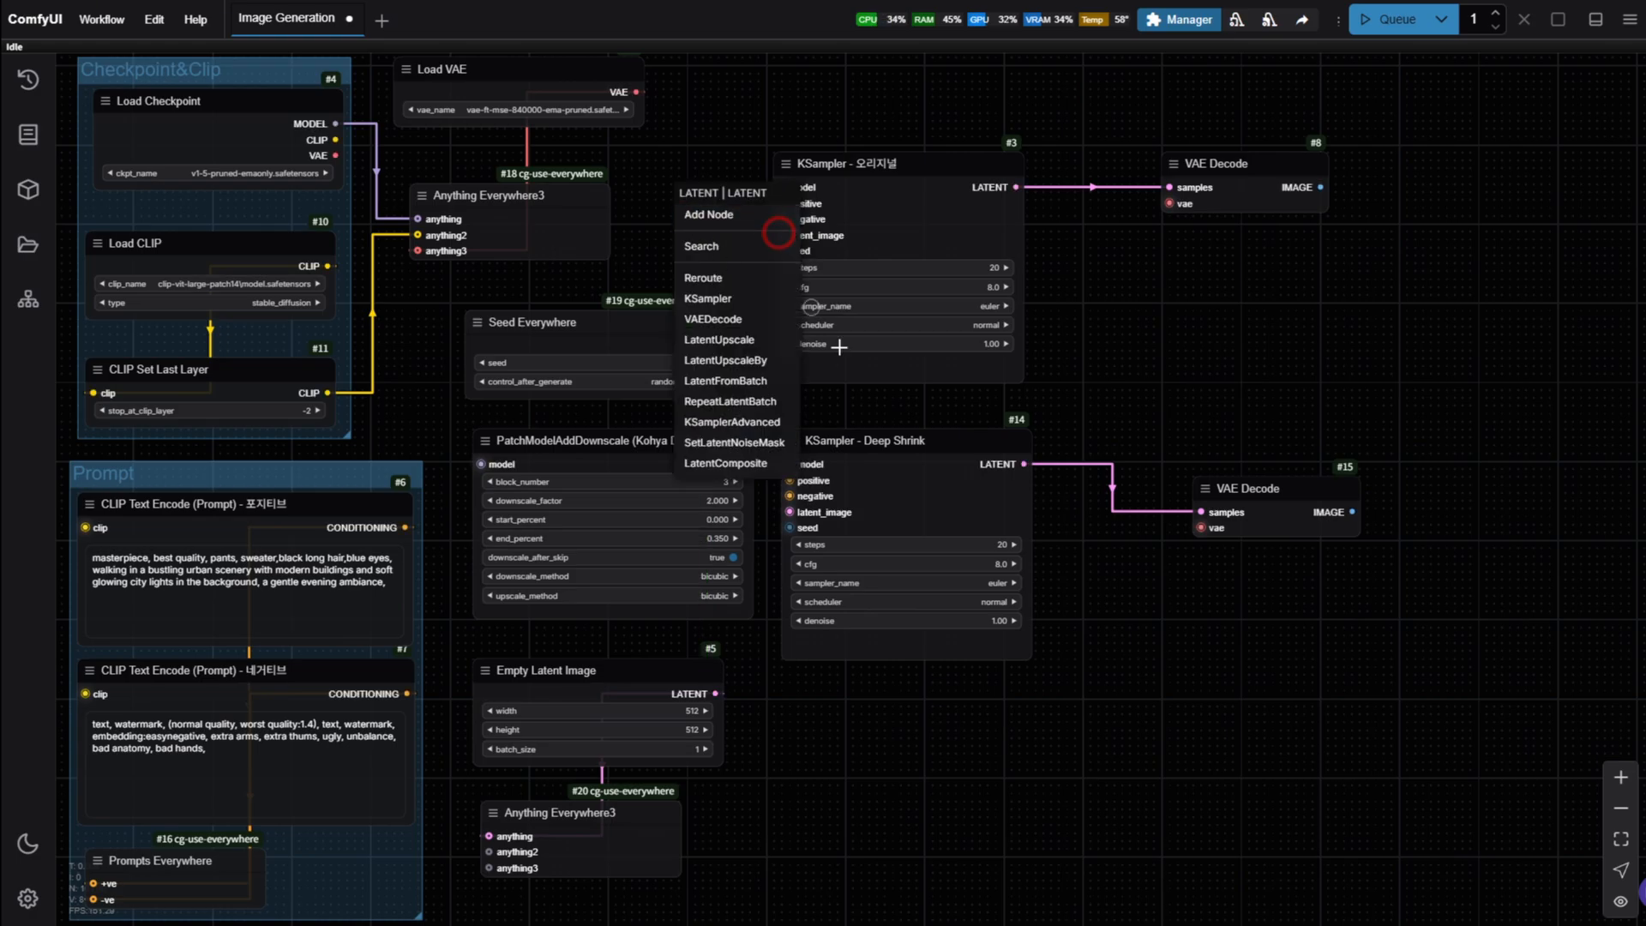
{"action": "left_click", "coordinate": [979, 869]}
- Shift both KSamplers and PatchModelAddDownscale away from the Everywhere nodes to open up space between them
{"action": "left_click_drag", "start_coordinate": [949, 787], "coordinate": [890, 854]}
{"action": "left_click_drag", "start_coordinate": [746, 277], "coordinate": [856, 288]}
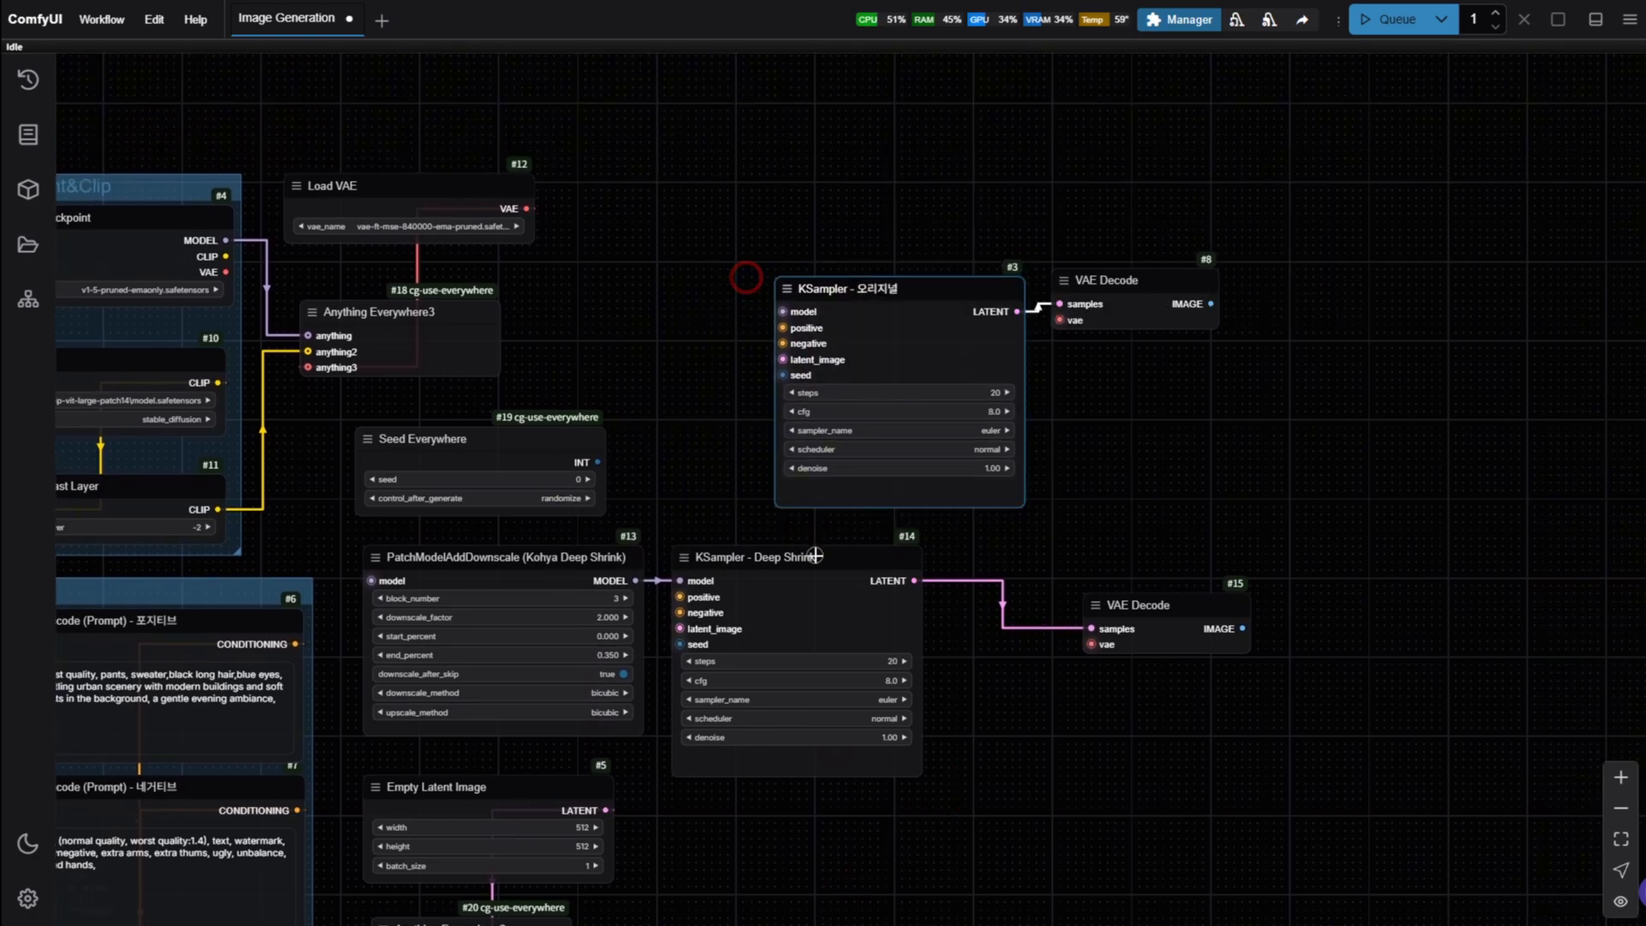
{"action": "left_click_drag", "start_coordinate": [815, 556], "coordinate": [918, 549]}
{"action": "left_click_drag", "start_coordinate": [585, 572], "coordinate": [679, 564]}
- Stack Seed Everywhere, Empty Latent Image and its Anything Everywhere3 in one column, moving PatchModelAddDownscale below the KSamplers and the Prompt group down
{"action": "left_click_drag", "start_coordinate": [370, 618], "coordinate": [658, 282]}
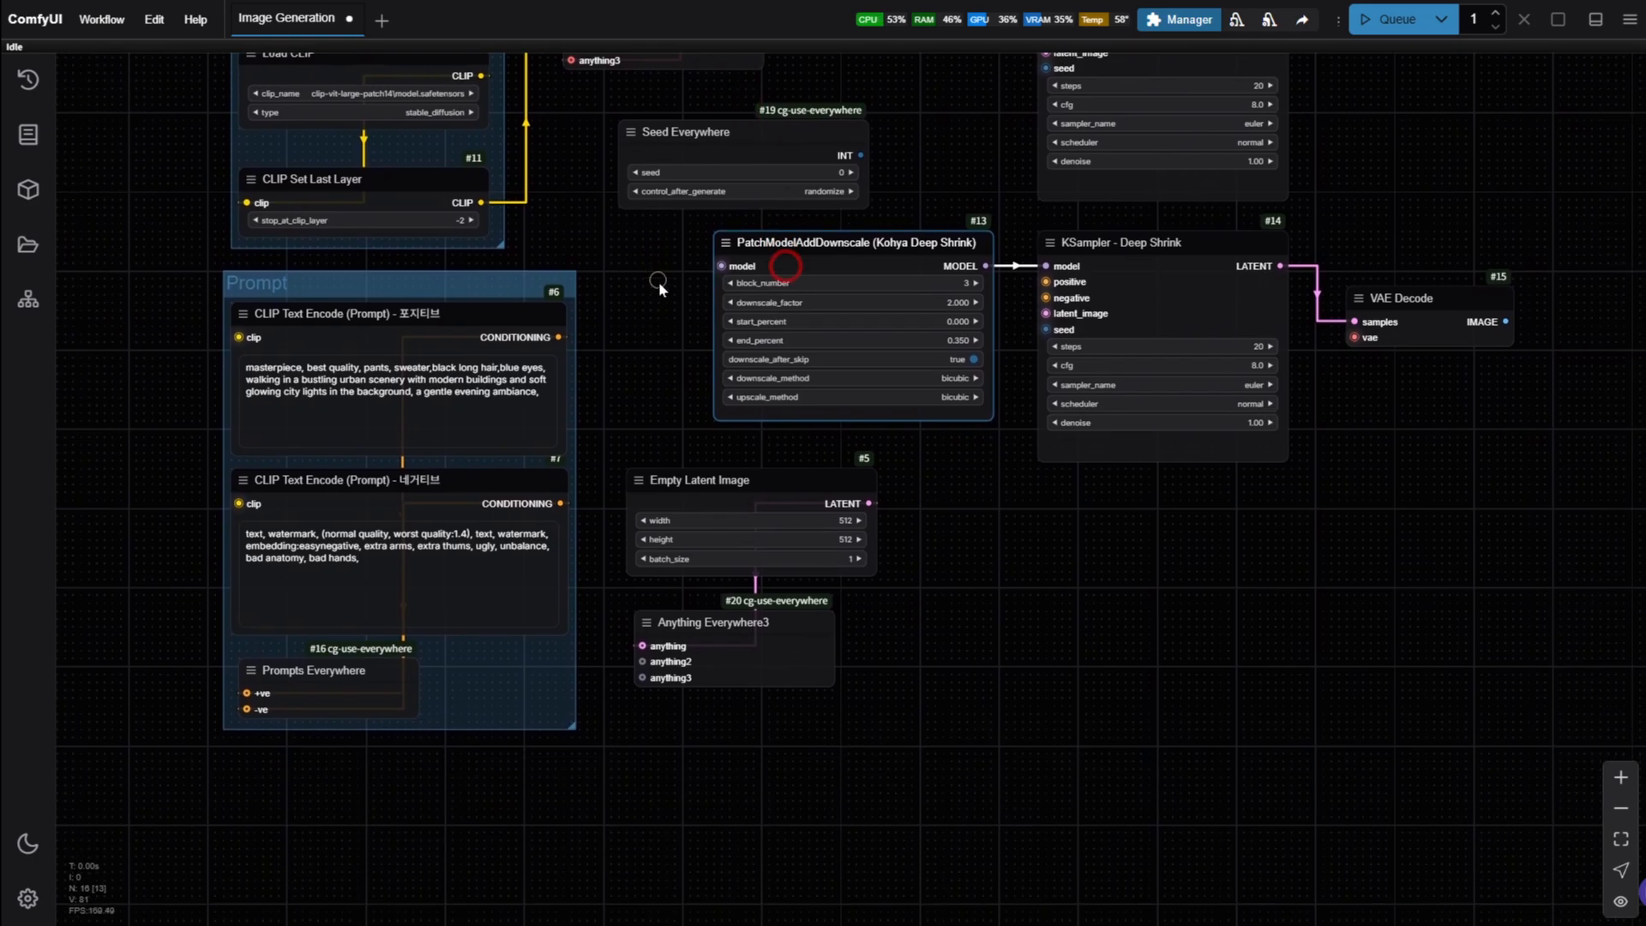
{"action": "left_click_drag", "start_coordinate": [948, 672], "coordinate": [904, 722]}
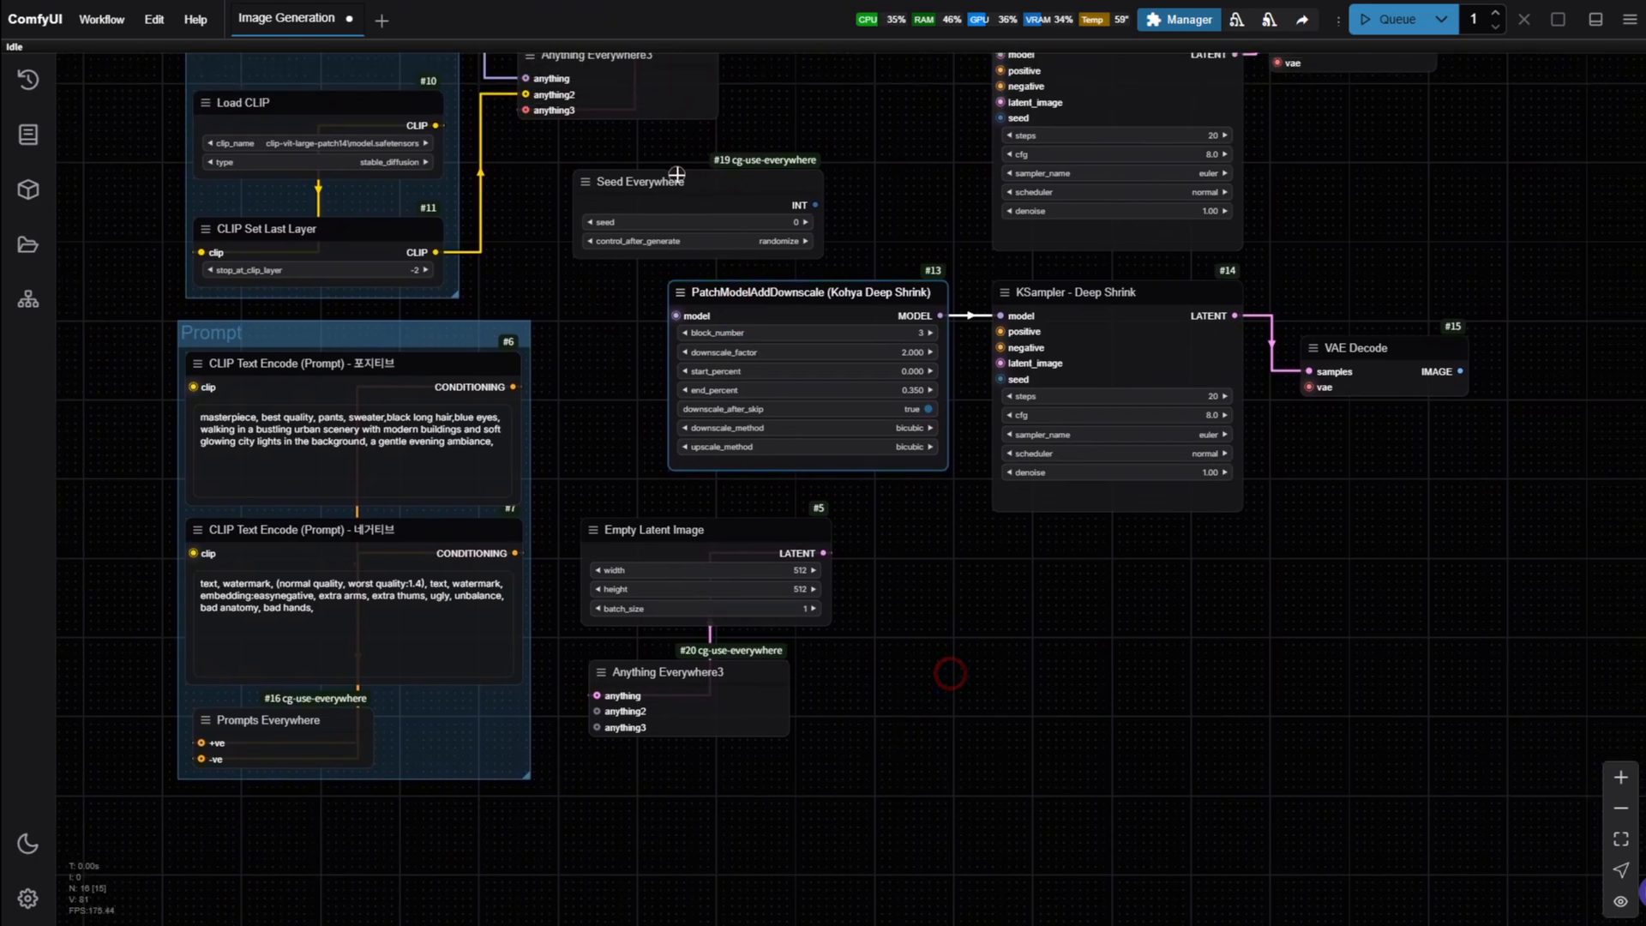
{"action": "left_click_drag", "start_coordinate": [677, 174], "coordinate": [556, 138]}
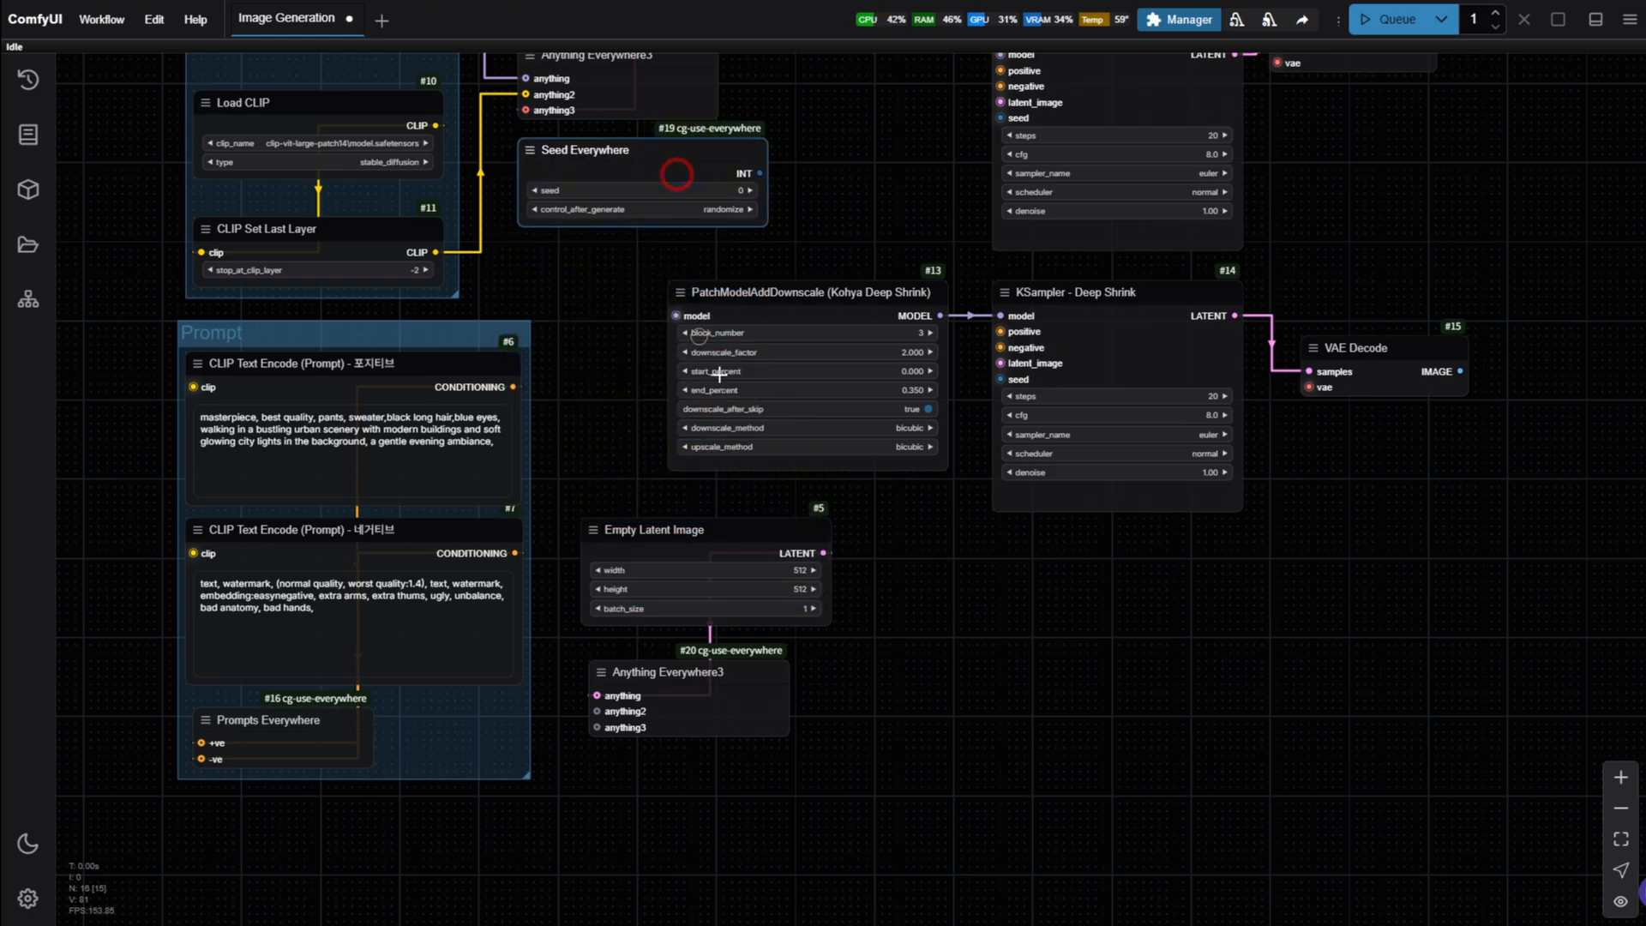
{"action": "left_click_drag", "start_coordinate": [780, 307], "coordinate": [1033, 655]}
{"action": "left_click_drag", "start_coordinate": [741, 553], "coordinate": [680, 257]}
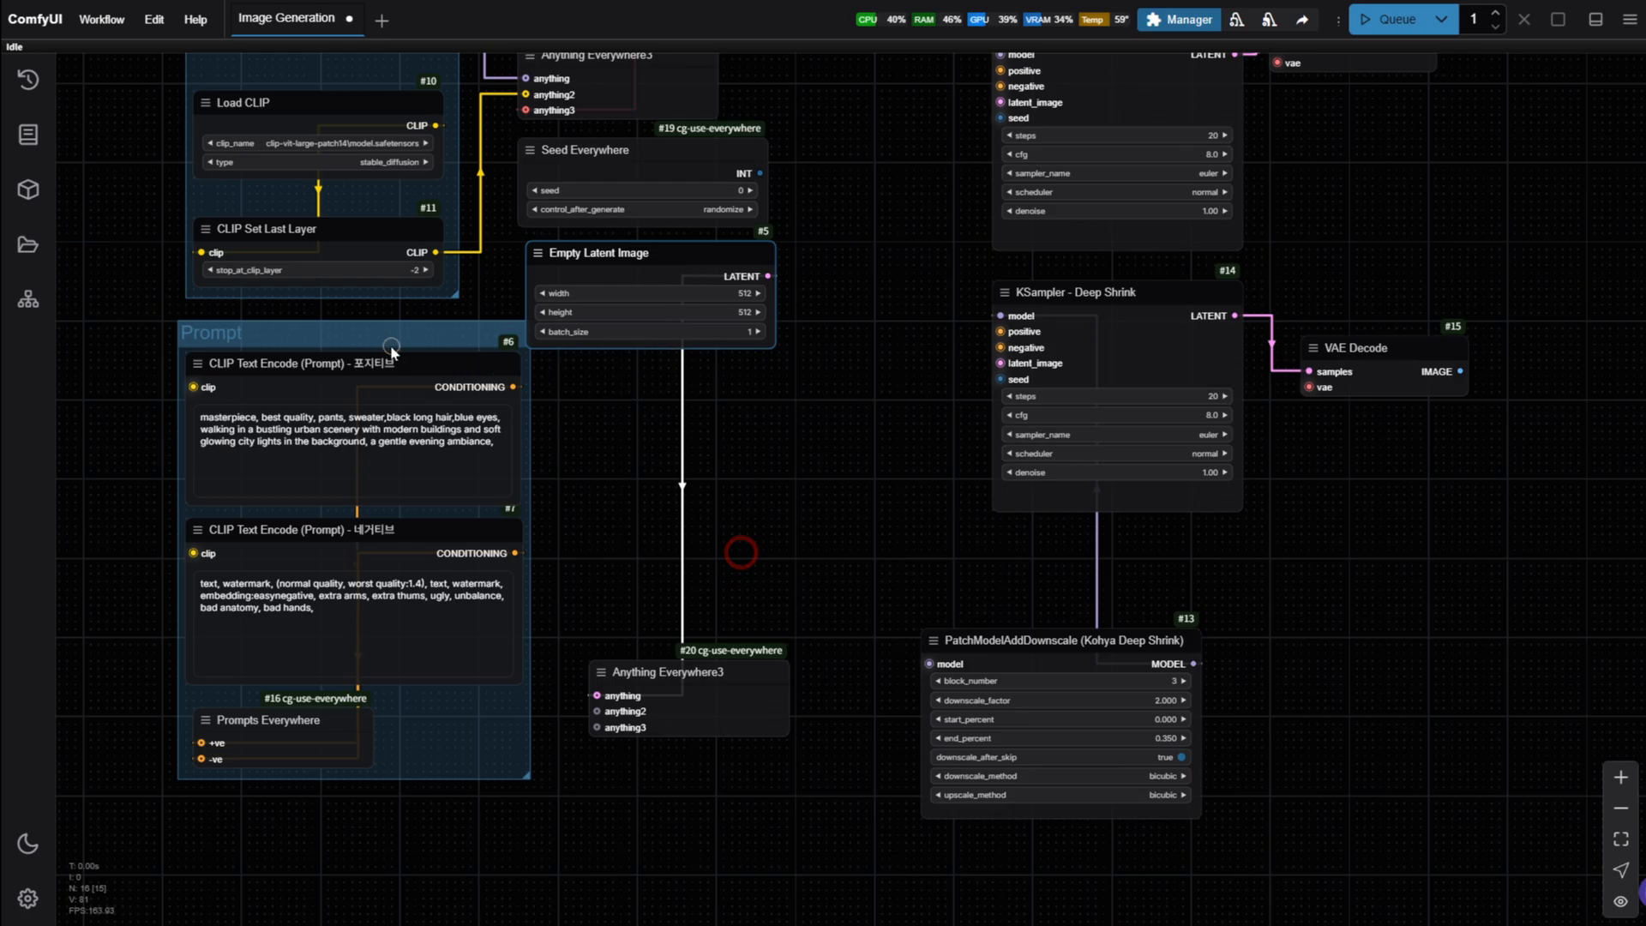
{"action": "left_click_drag", "start_coordinate": [390, 346], "coordinate": [381, 410]}
{"action": "left_click_drag", "start_coordinate": [671, 667], "coordinate": [613, 381]}
{"action": "left_click_drag", "start_coordinate": [849, 558], "coordinate": [700, 778]}
- Set the Load Checkpoint model to the Anime-sd15 merge beginning 0.6(0.7(0.7(bd) + 0.3(cityedge2dtoonmix_v306))
{"action": "scroll", "coordinate": [695, 723], "scroll_direction": "down", "scroll_amount": 2}
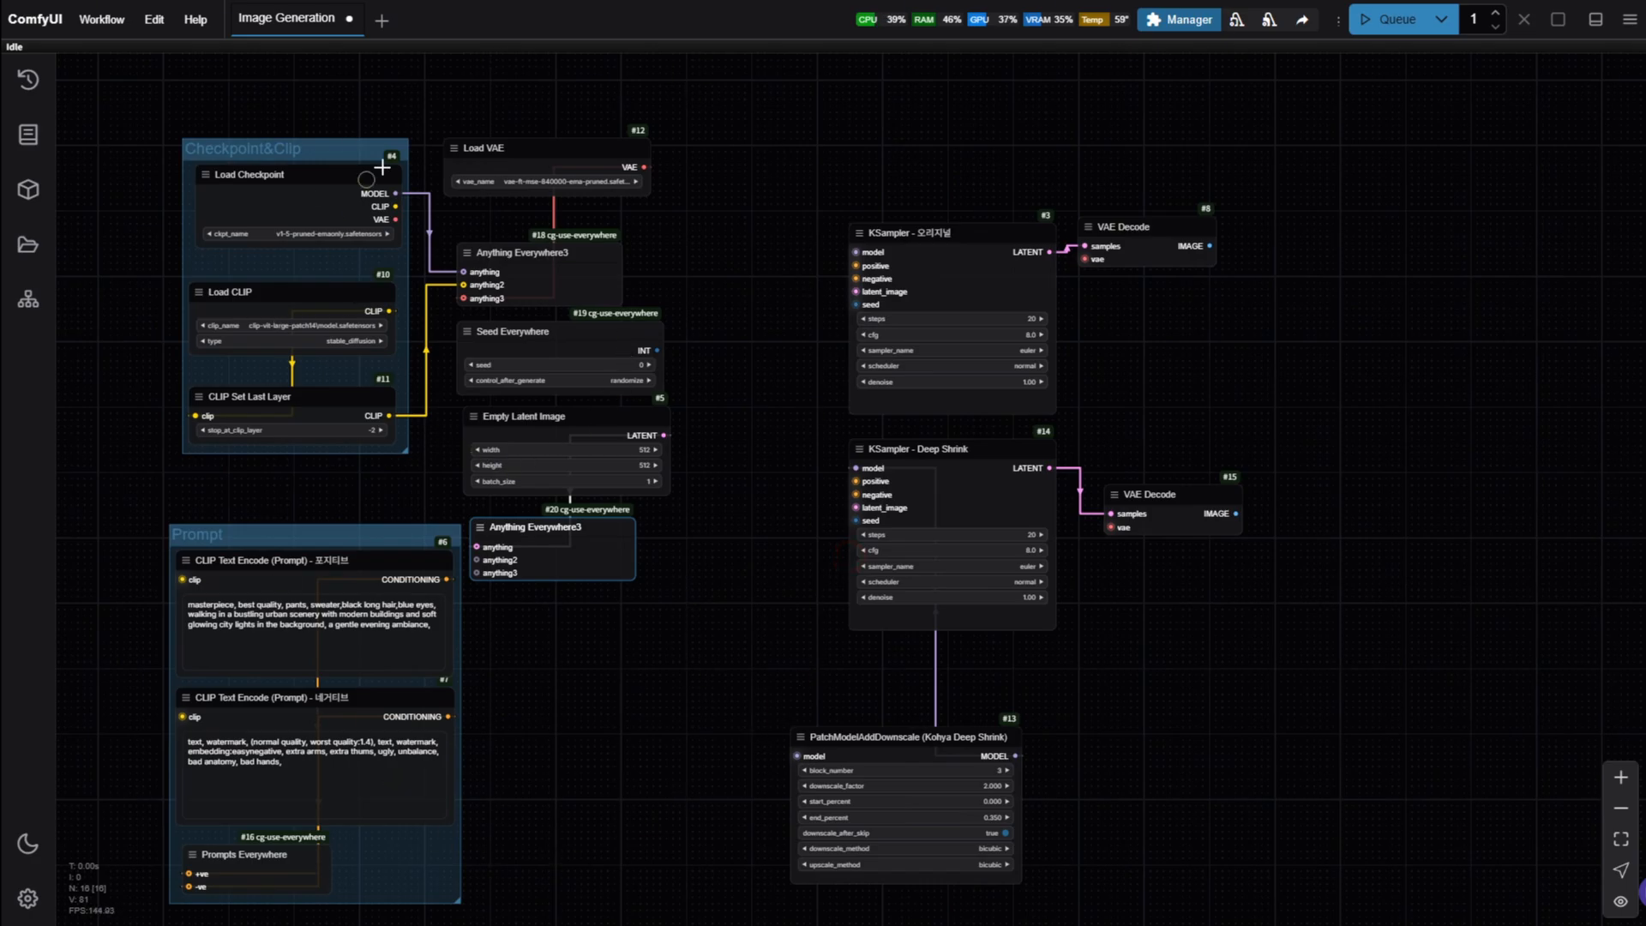
{"action": "left_click_drag", "start_coordinate": [810, 563], "coordinate": [918, 687]}
{"action": "scroll", "coordinate": [602, 624], "scroll_direction": "up", "scroll_amount": 2}
{"action": "left_click", "coordinate": [338, 265]}
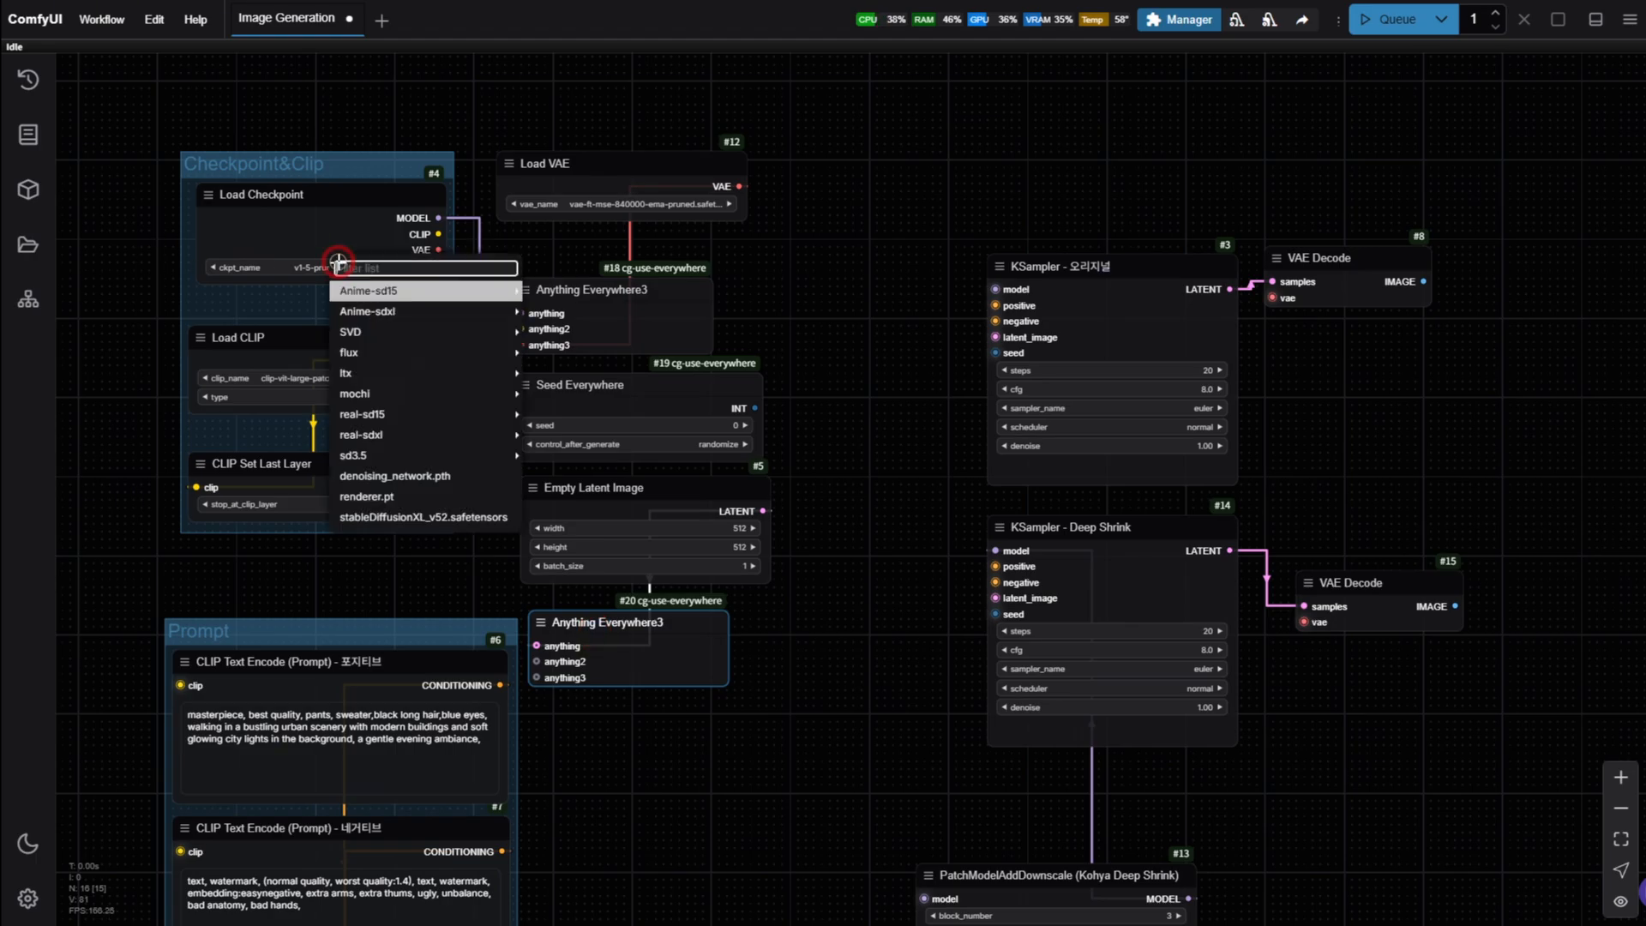
{"action": "left_click", "coordinate": [433, 276]}
{"action": "mouse_move", "coordinate": [435, 283]}
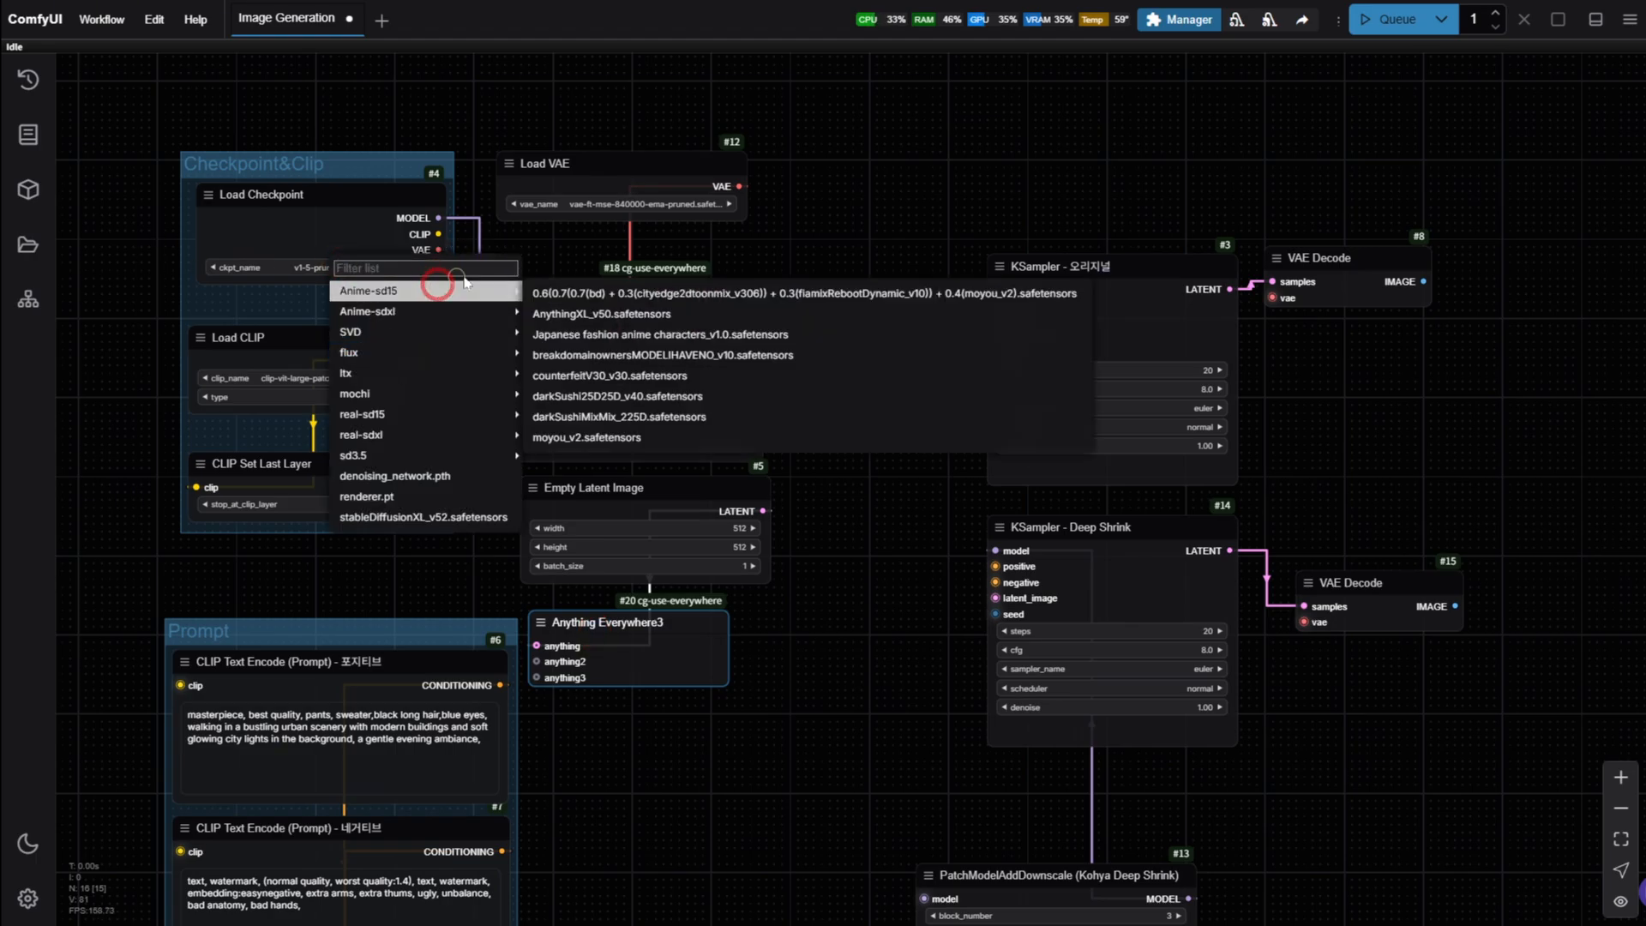
{"action": "left_click", "coordinate": [603, 296]}
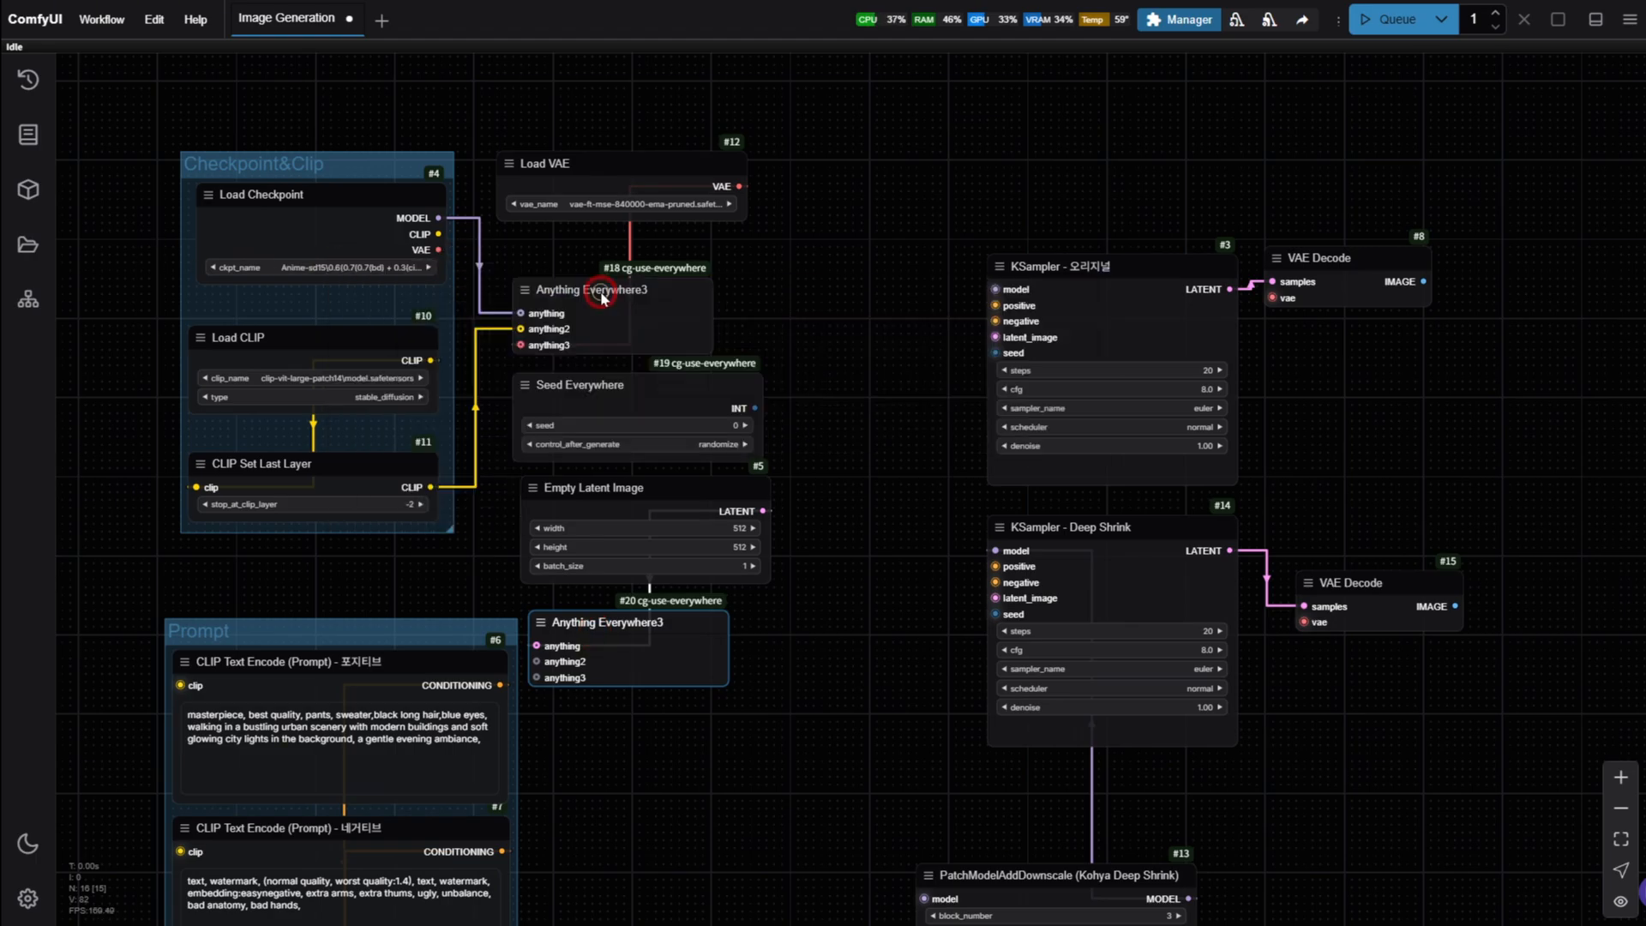
- Set the Load CLIP model to Long-ViT-L-14-BEST-GmP-smooth-ft.safetensors from the long_clip folder
{"action": "left_click", "coordinate": [376, 375]}
{"action": "left_click", "coordinate": [442, 445]}
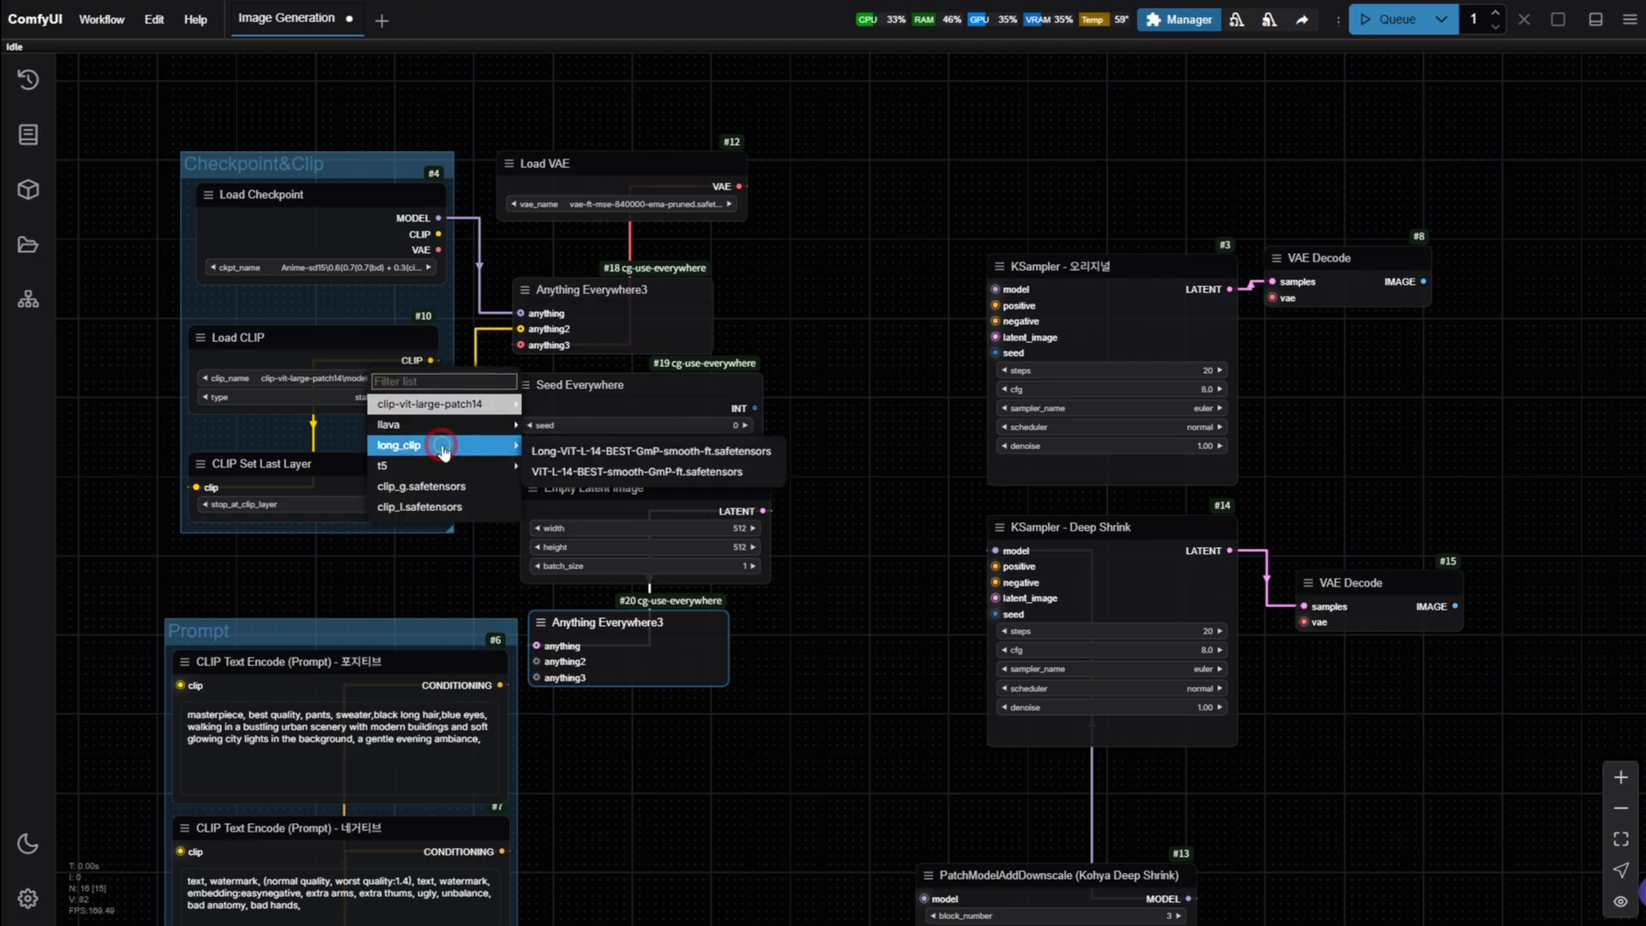
{"action": "left_click", "coordinate": [617, 453]}
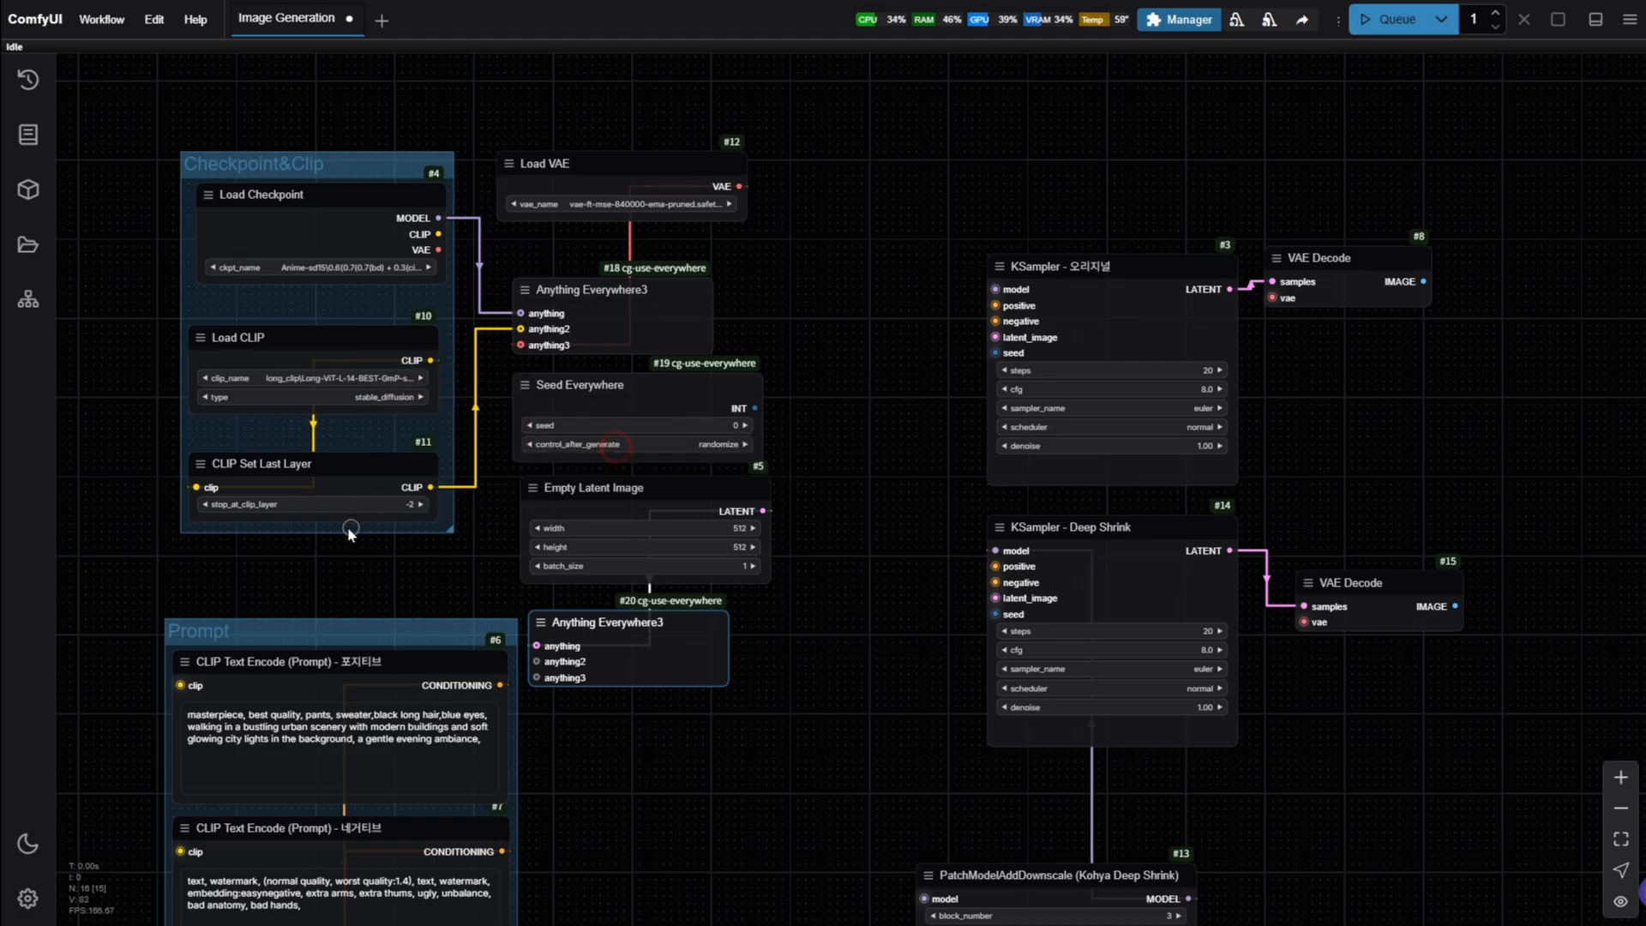
- Move the Prompt group up closer beneath the Checkpoint&Clip group
{"action": "left_click_drag", "start_coordinate": [378, 591], "coordinate": [374, 440]}
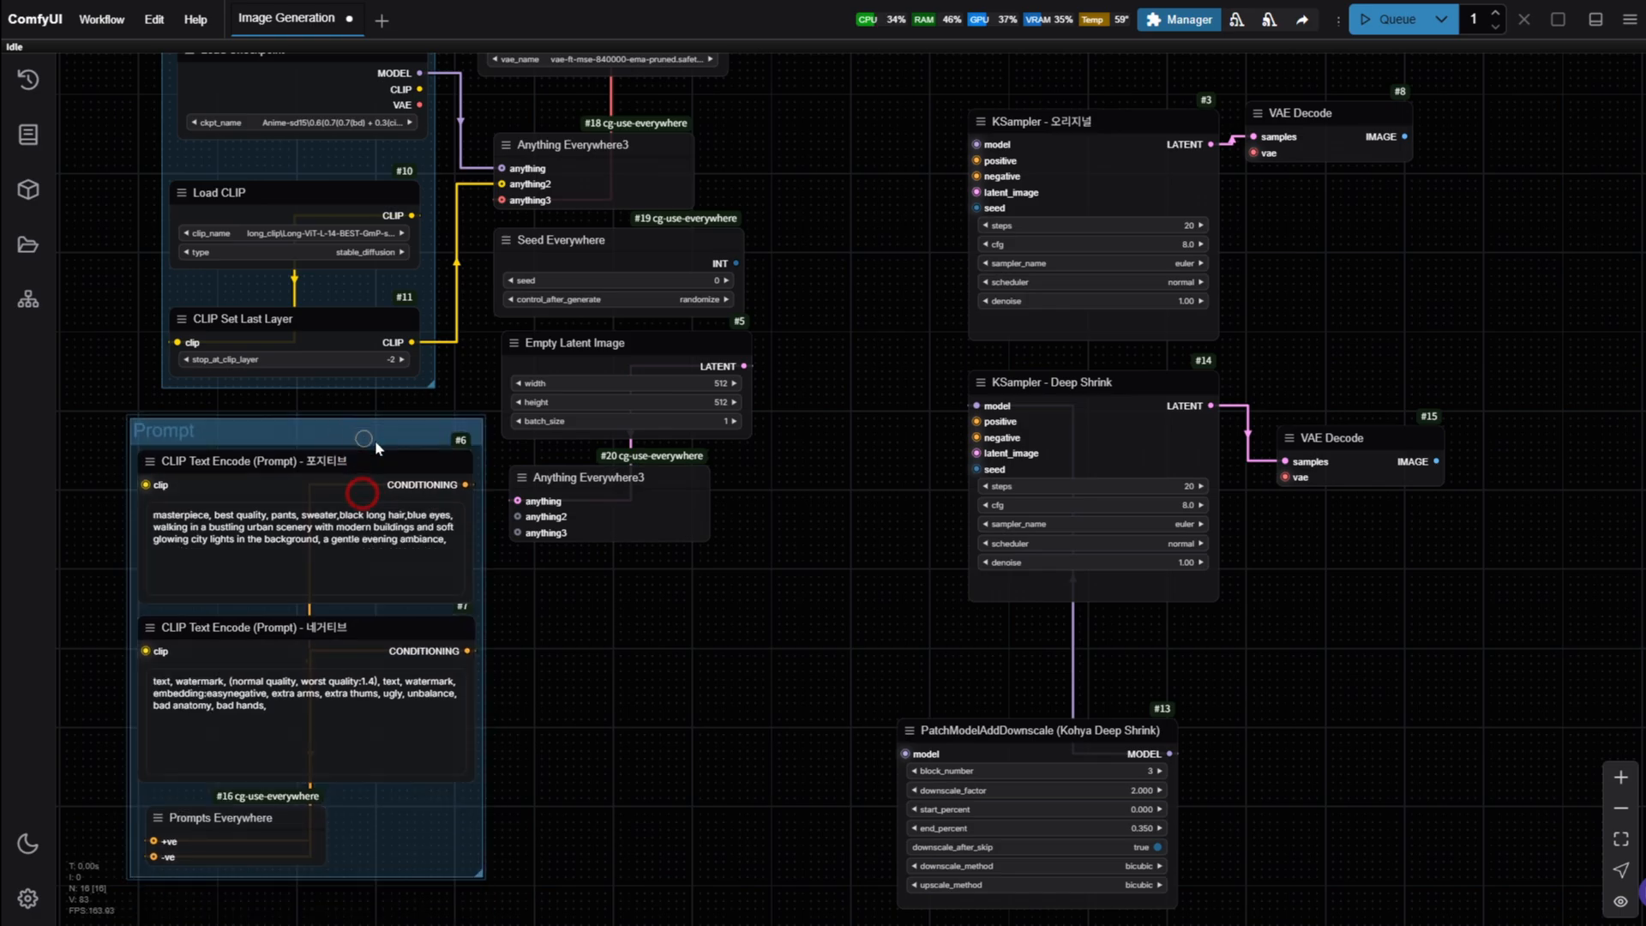
{"action": "left_click_drag", "start_coordinate": [580, 648], "coordinate": [594, 541]}
{"action": "left_click_drag", "start_coordinate": [742, 600], "coordinate": [382, 798]}
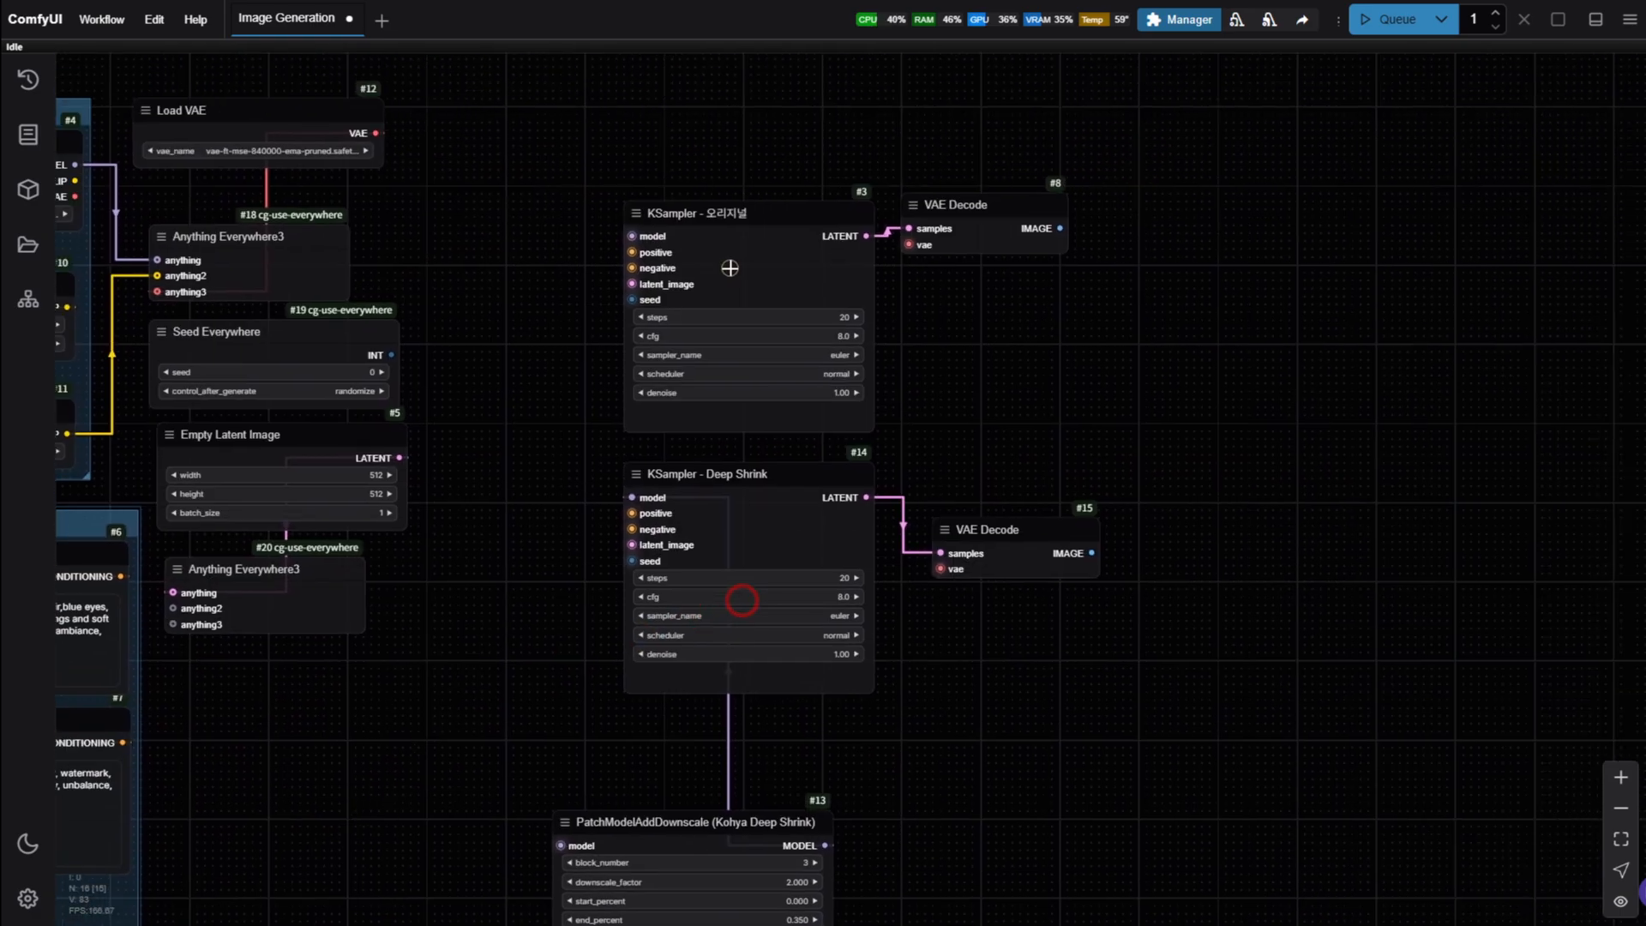
- Bring both KSamplers closer to the Everywhere nodes and place PatchModelAddDownscale below the latent's Anything Everywhere3
{"action": "left_click_drag", "start_coordinate": [734, 218], "coordinate": [648, 123]}
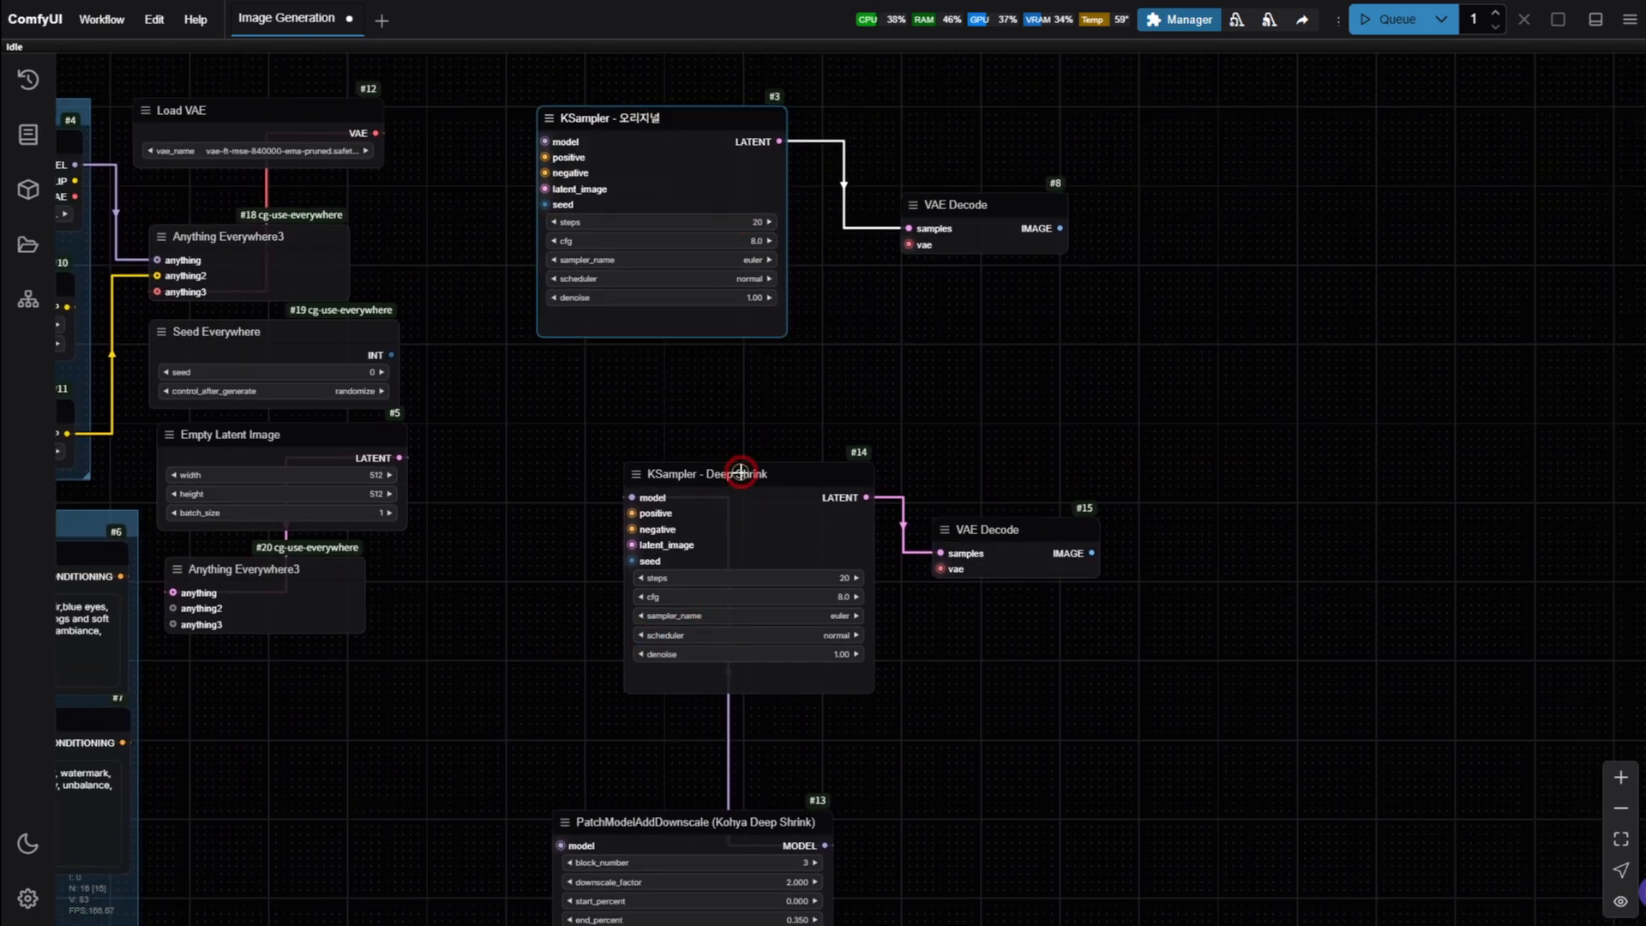
{"action": "left_click_drag", "start_coordinate": [738, 474], "coordinate": [657, 367]}
{"action": "left_click_drag", "start_coordinate": [679, 825], "coordinate": [334, 676]}
- Line up each VAE Decode node close beside its KSampler, level with the sampler's top
{"action": "left_click_drag", "start_coordinate": [838, 693], "coordinate": [558, 742]}
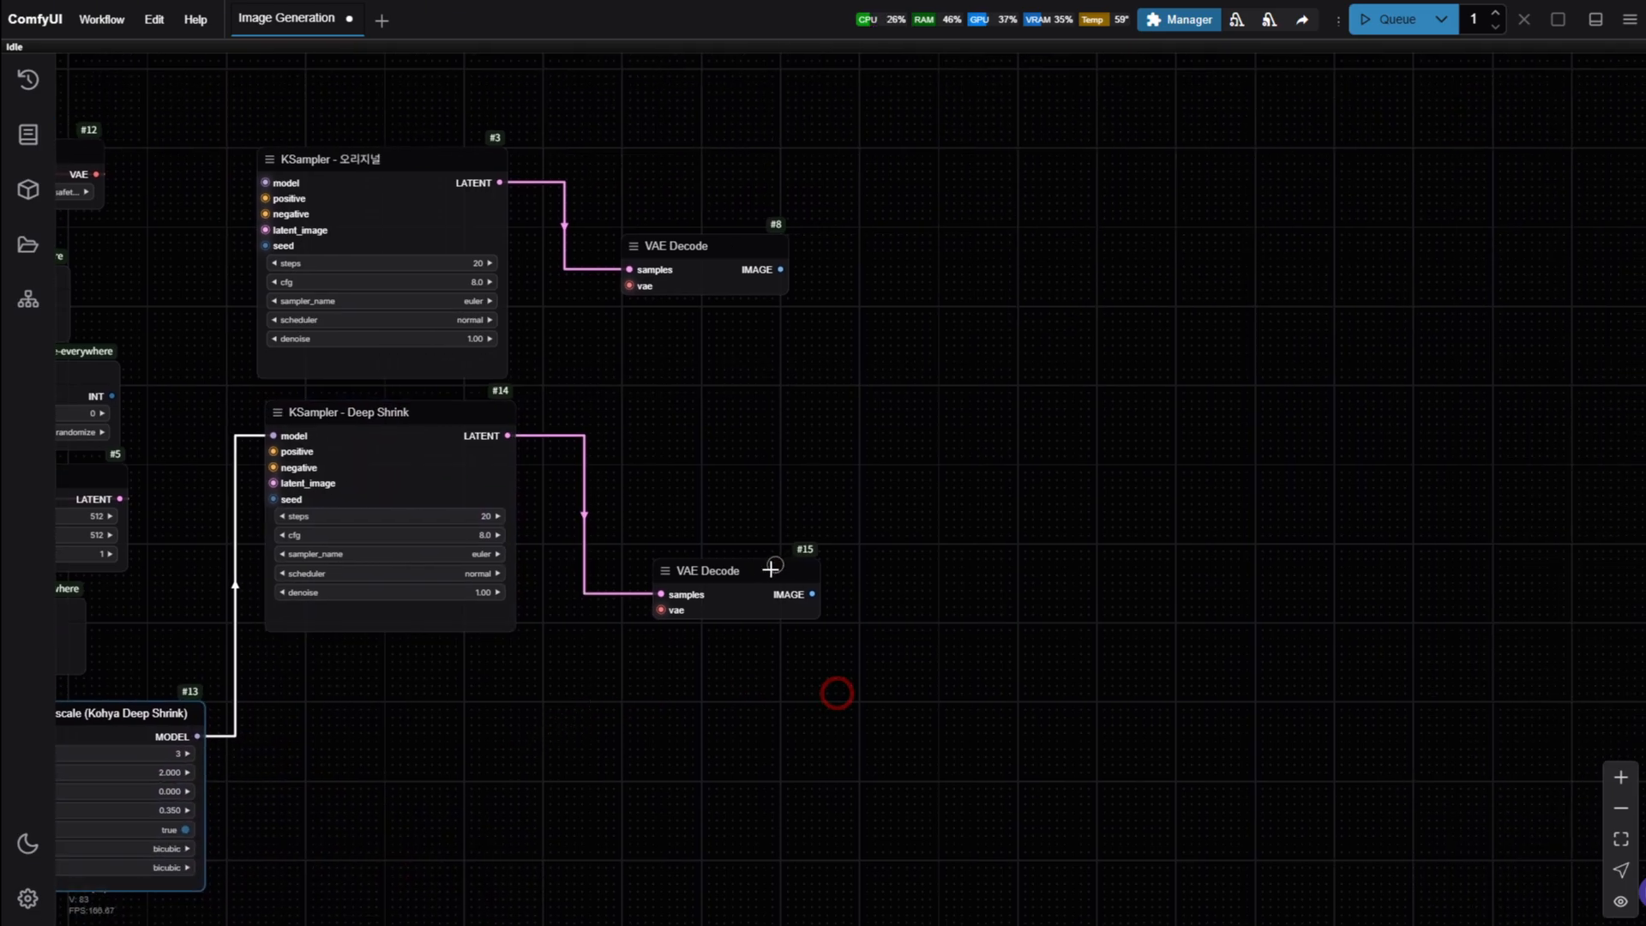
{"action": "mouse_move", "coordinate": [771, 568]}
{"action": "left_mouse_down"}
{"action": "mouse_move", "coordinate": [736, 385]}
{"action": "mouse_move", "coordinate": [733, 412]}
{"action": "left_mouse_up"}
{"action": "left_click", "coordinate": [723, 254]}
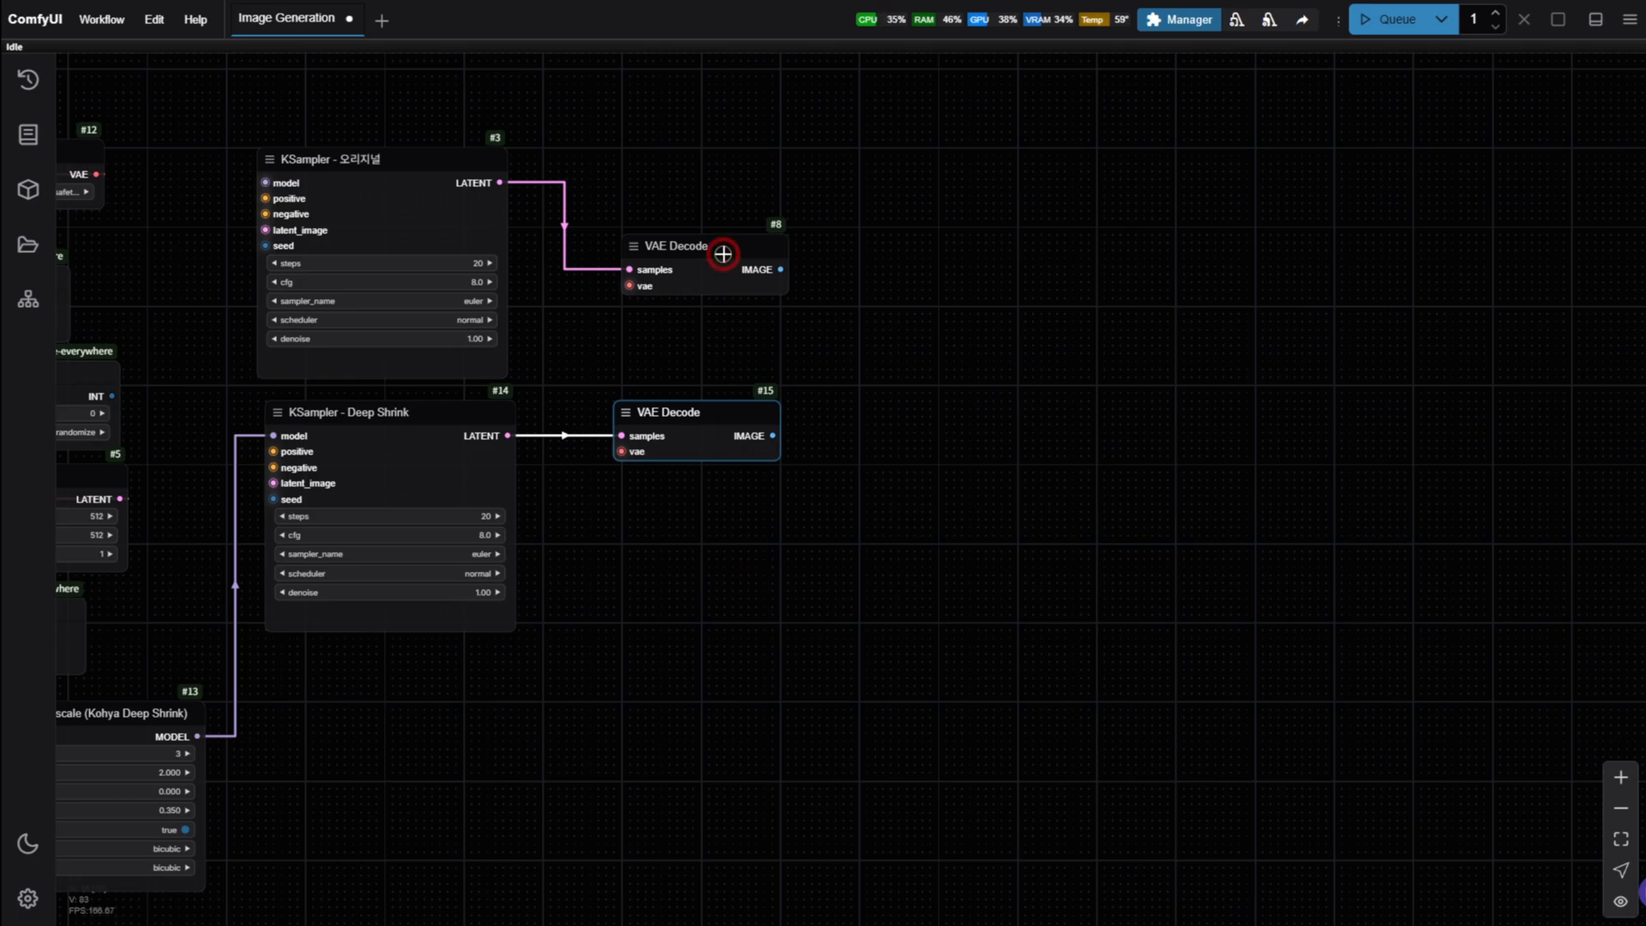
{"action": "left_click_drag", "start_coordinate": [723, 254], "coordinate": [659, 175]}
{"action": "left_click_drag", "start_coordinate": [737, 397], "coordinate": [588, 411]}
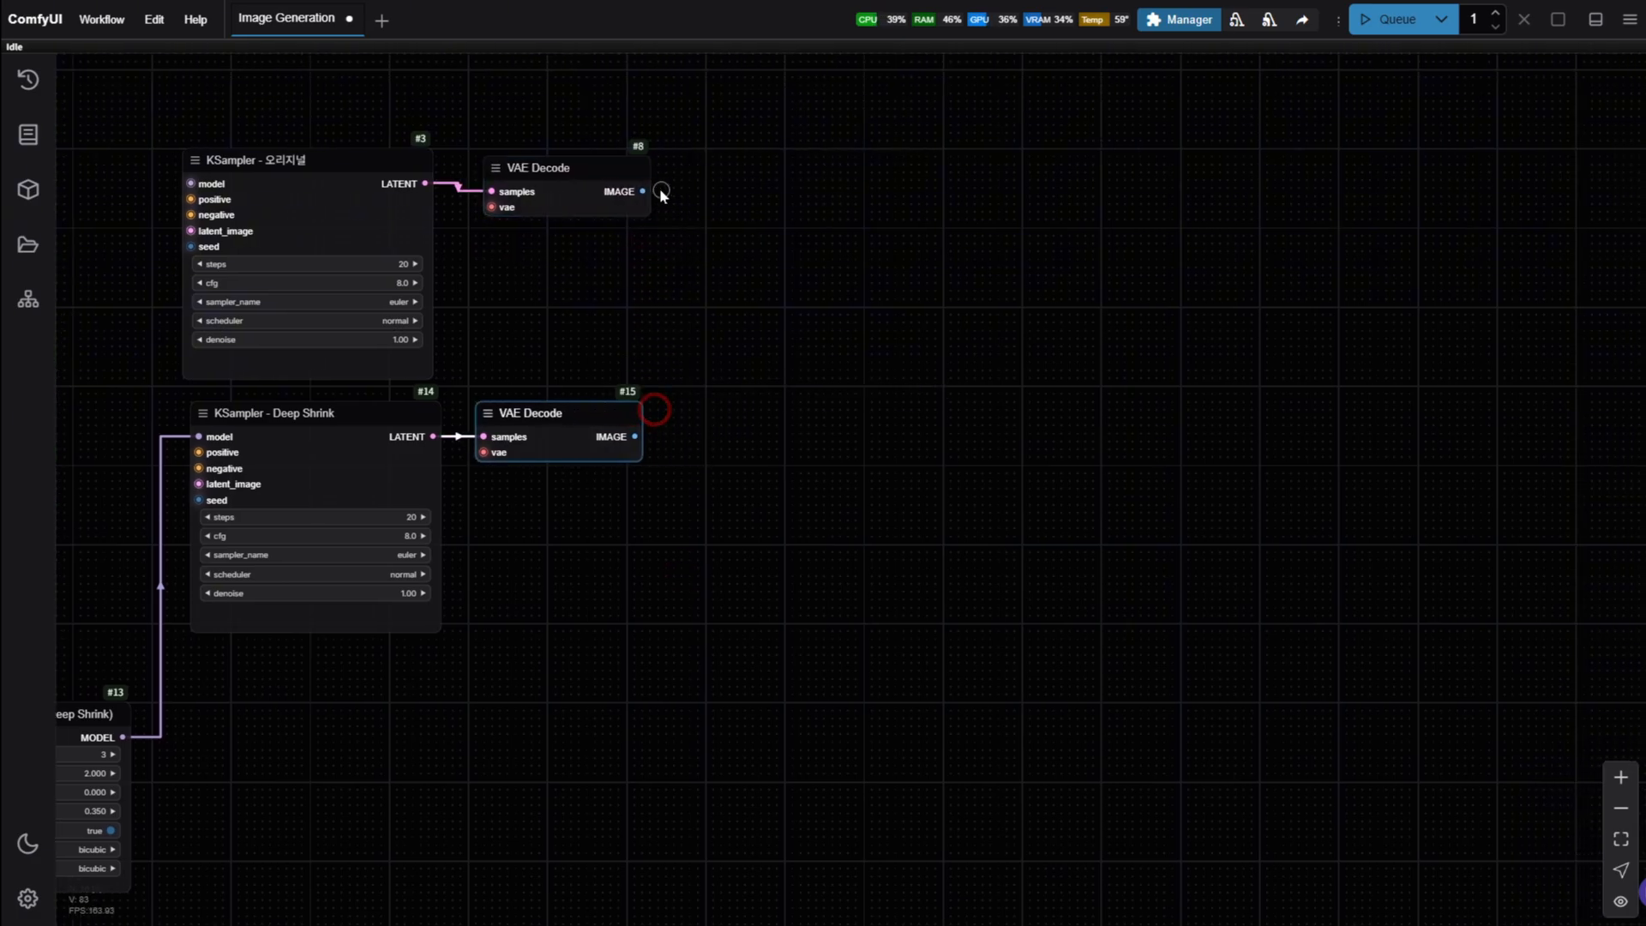
- Add a Preview Image node connected to the IMAGE output of the original branch's VAE Decode
{"action": "left_click_drag", "start_coordinate": [661, 194], "coordinate": [827, 580]}
{"action": "left_click", "coordinate": [819, 387]}
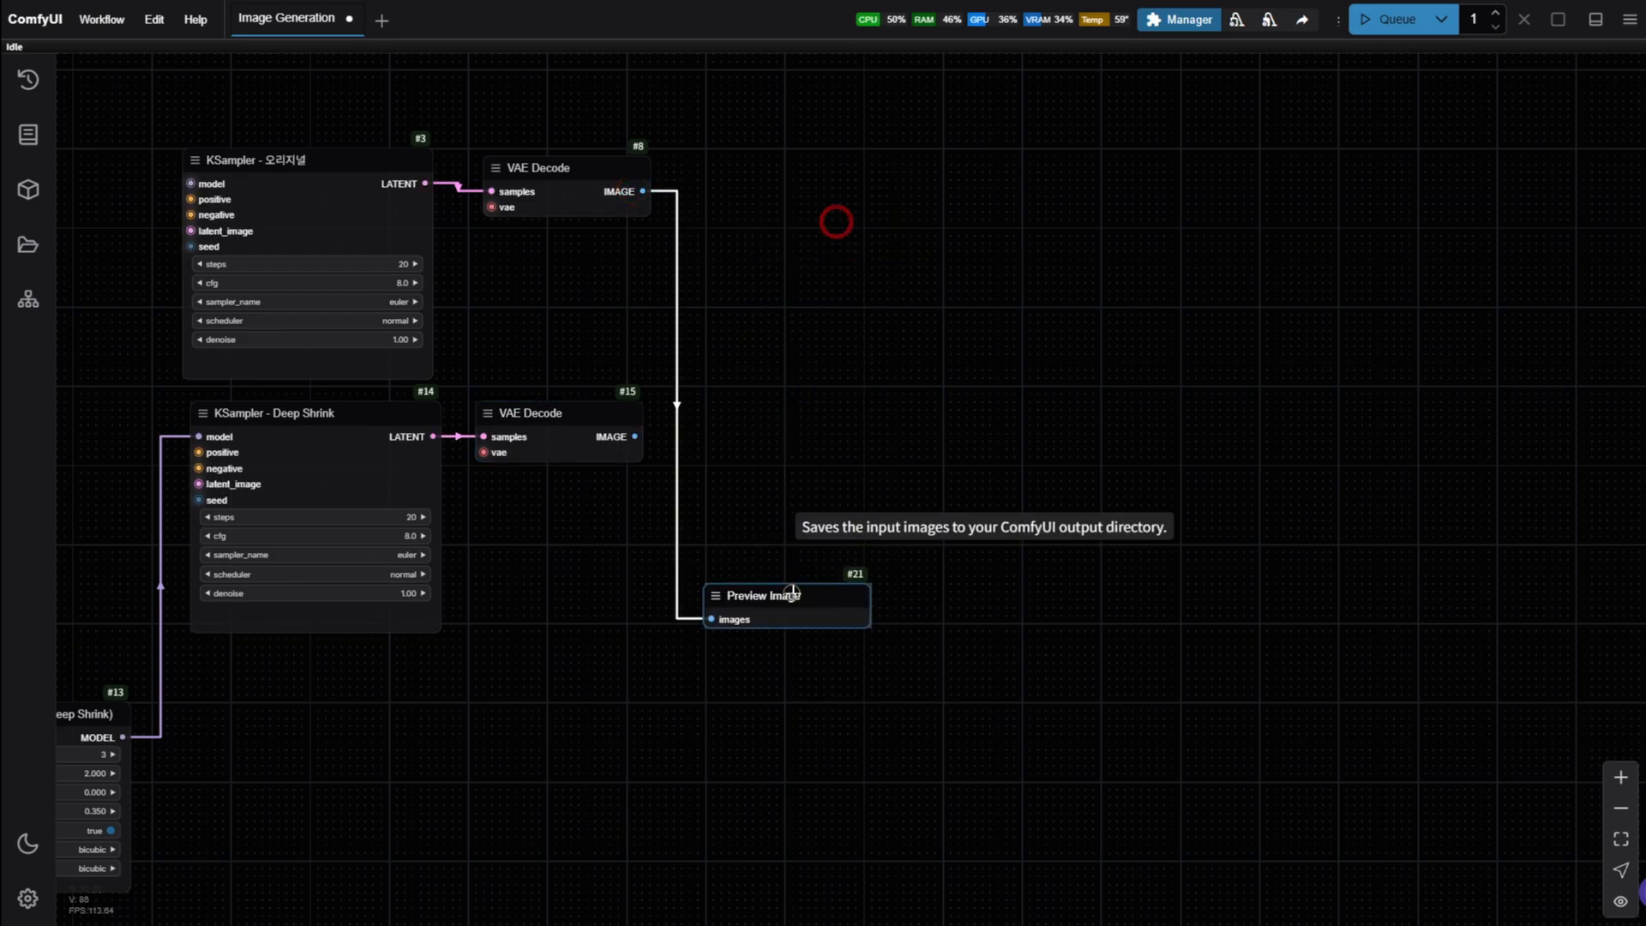
- Add a Preview Image node to the Deep Shrink branch's VAE Decode and place both preview nodes side by side beside that decoder
{"action": "left_click_drag", "start_coordinate": [635, 437], "coordinate": [690, 561]}
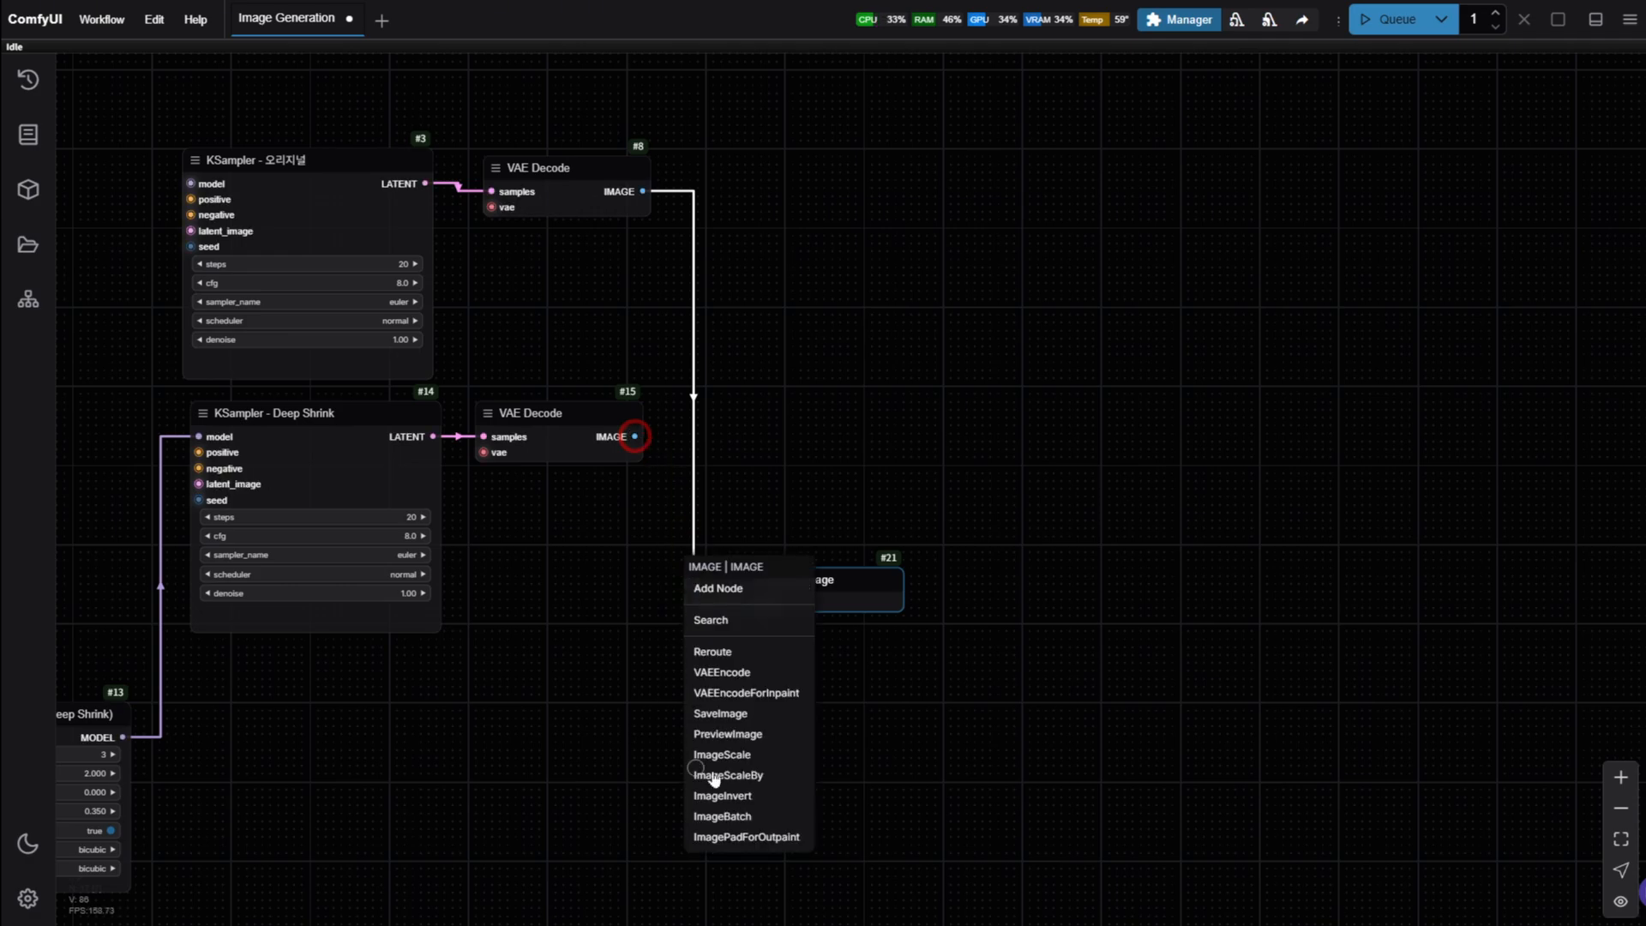
{"action": "left_click", "coordinate": [771, 733]}
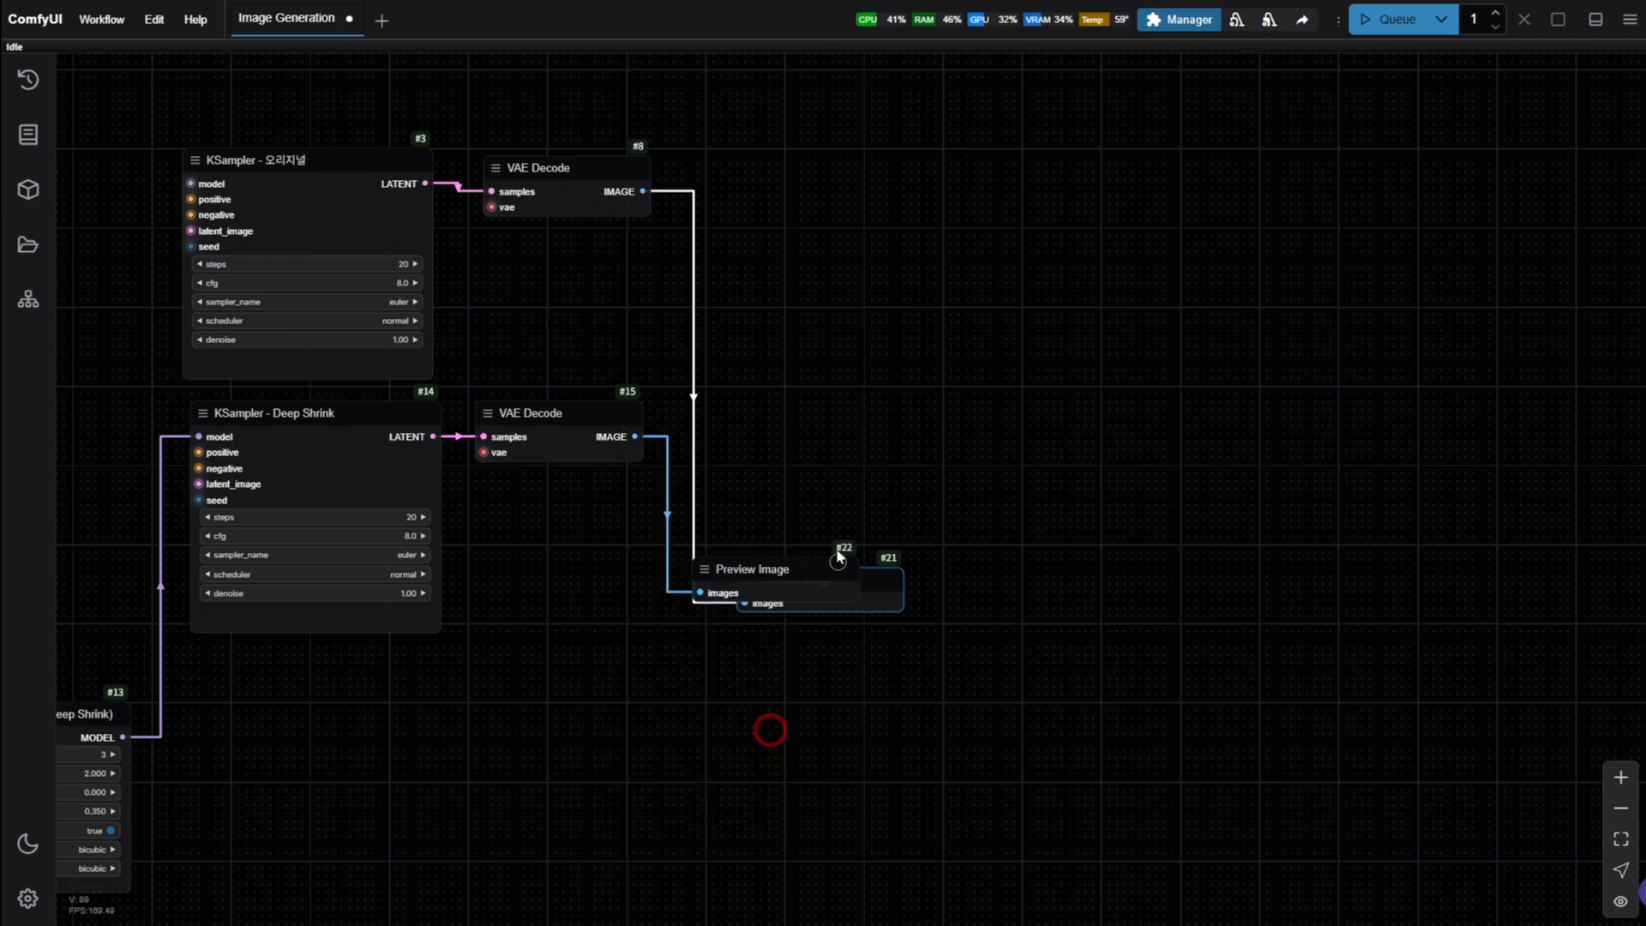
{"action": "mouse_move", "coordinate": [756, 577]}
{"action": "left_mouse_down"}
{"action": "mouse_move", "coordinate": [1117, 564]}
{"action": "mouse_move", "coordinate": [760, 409]}
{"action": "mouse_move", "coordinate": [735, 414]}
{"action": "left_mouse_up"}
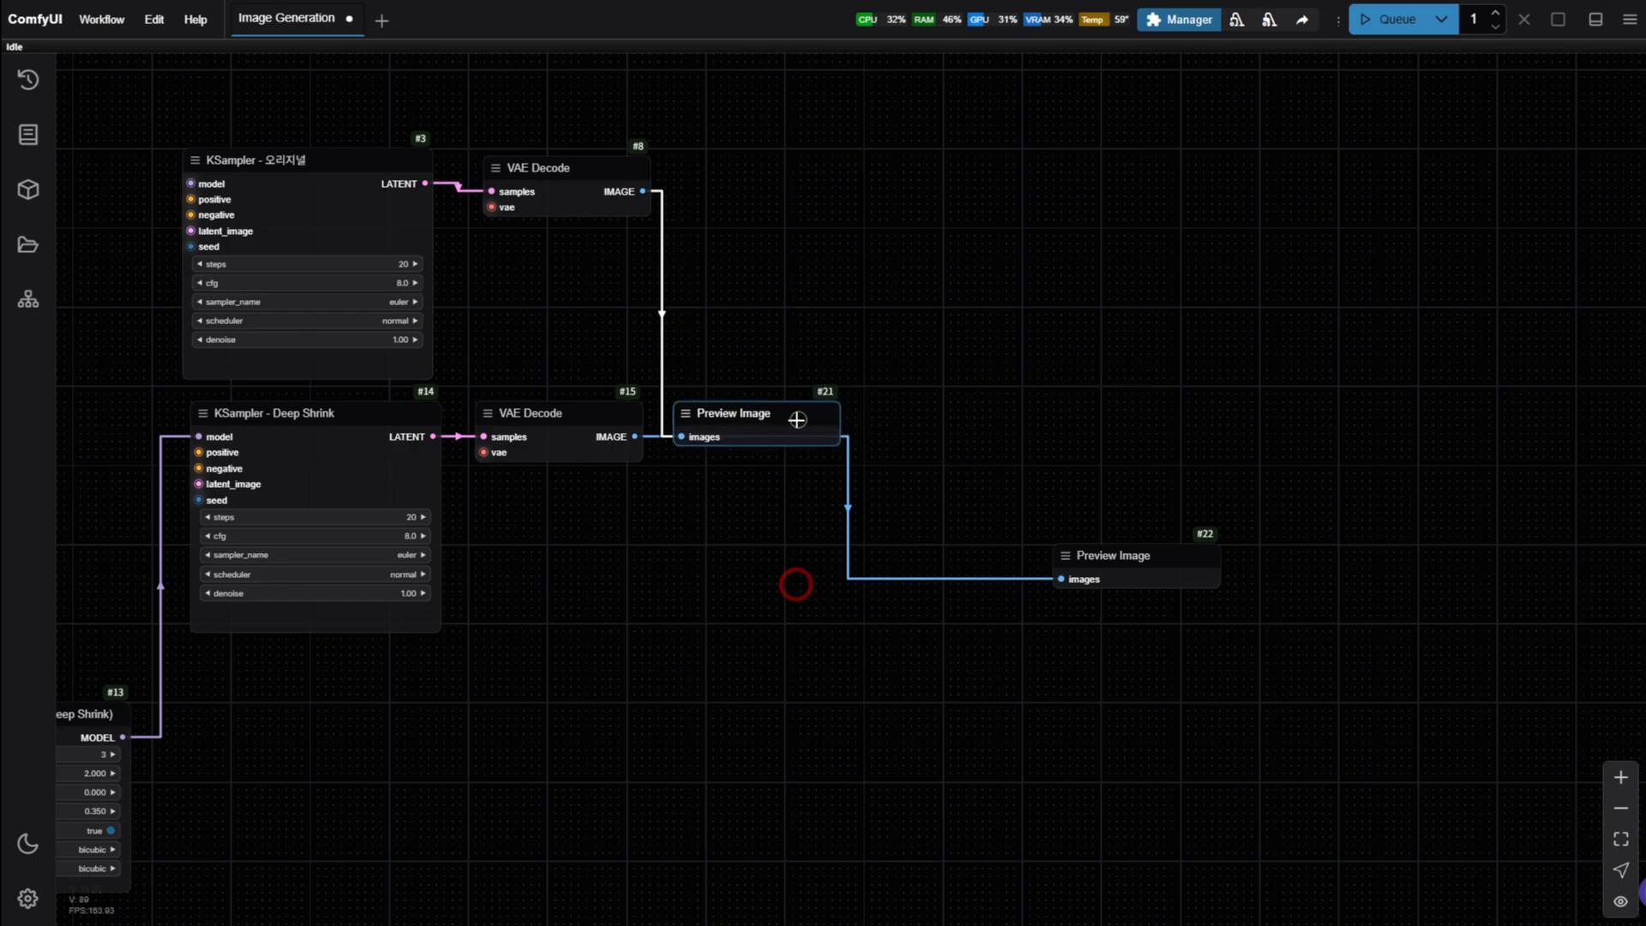
{"action": "left_click", "coordinate": [777, 414]}
{"action": "left_click_drag", "start_coordinate": [1121, 570], "coordinate": [943, 420]}
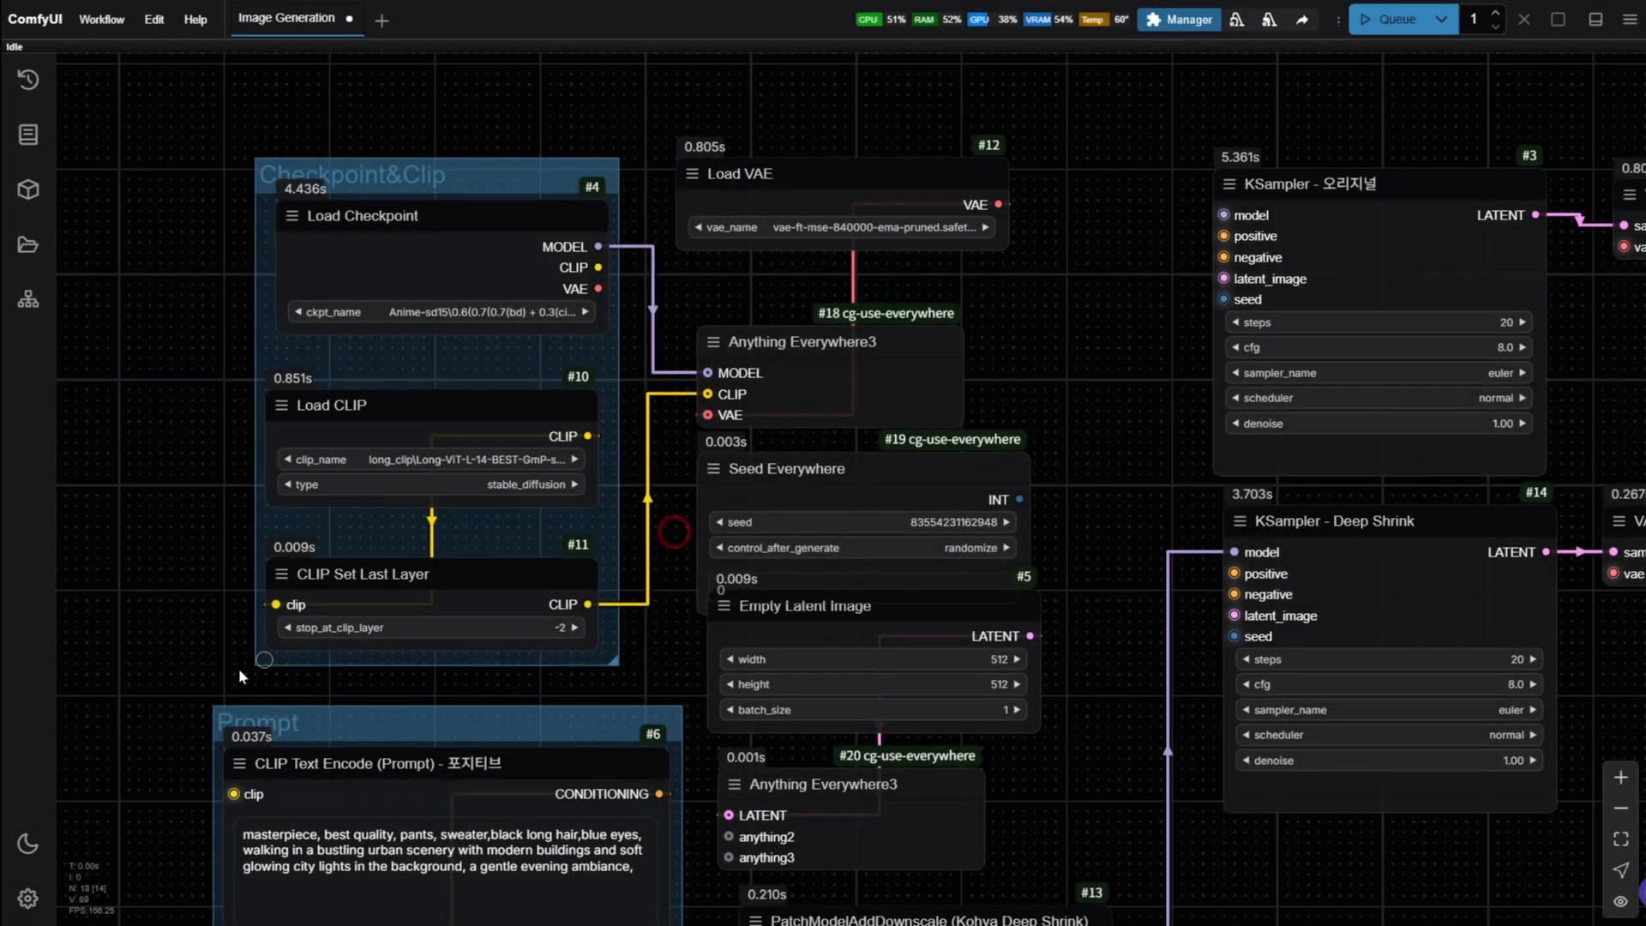
- Insert "1girl," after "best quality," in the positive CLIP Text Encode prompt
{"action": "left_click_drag", "start_coordinate": [140, 680], "coordinate": [138, 538]}
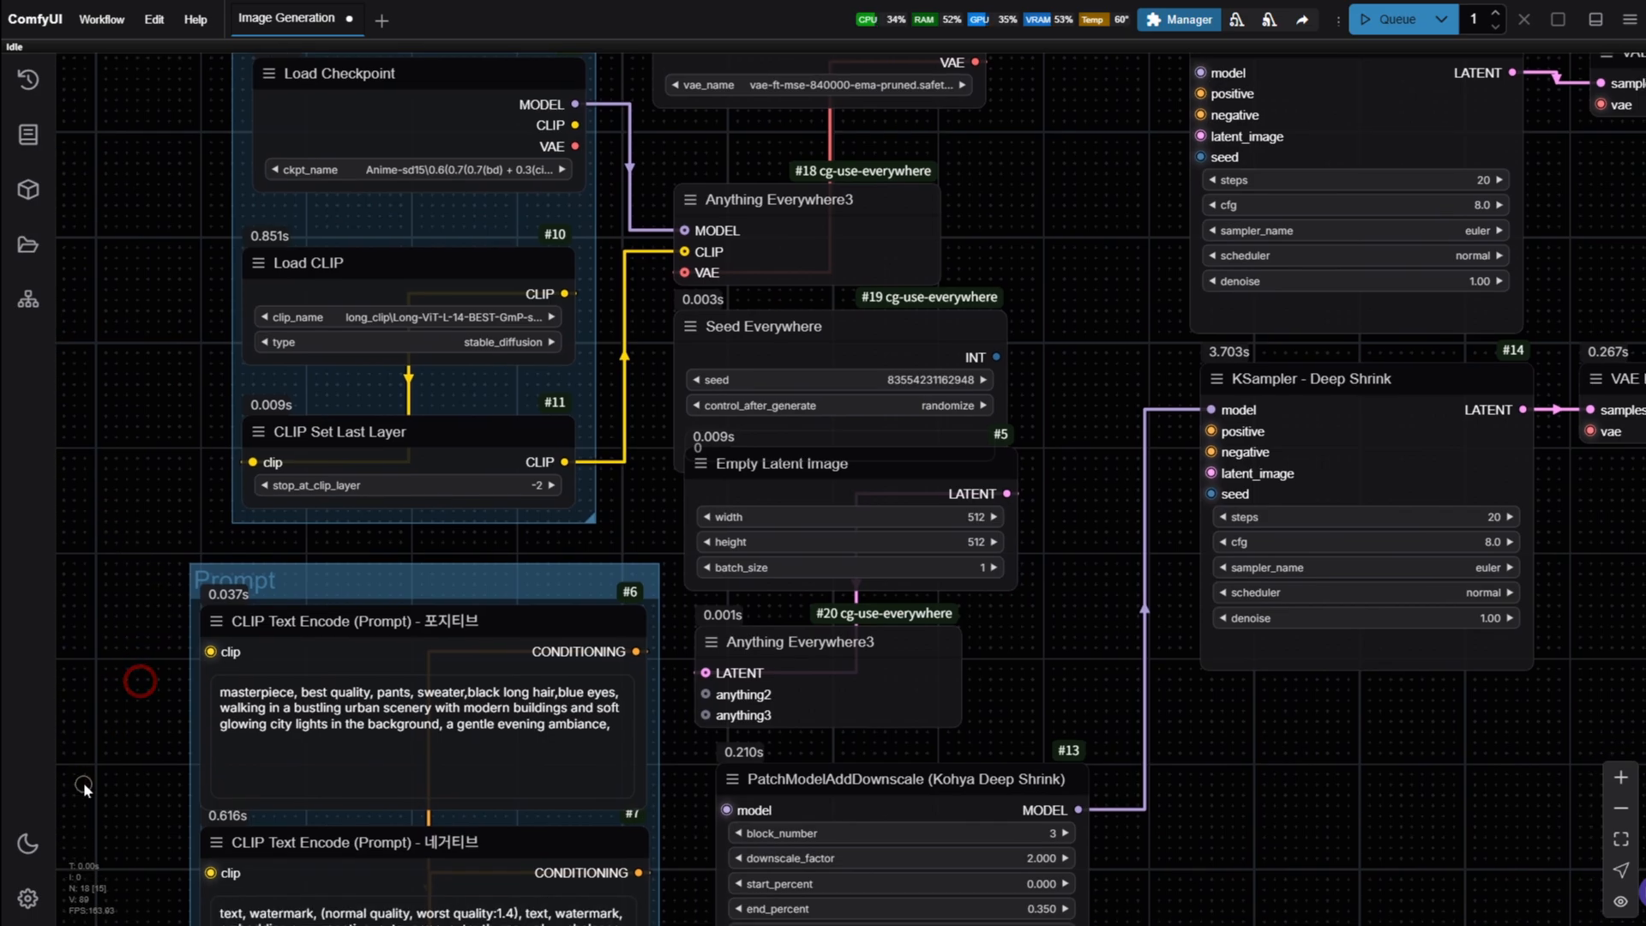
{"action": "scroll", "coordinate": [110, 749], "scroll_direction": "up", "scroll_amount": 5}
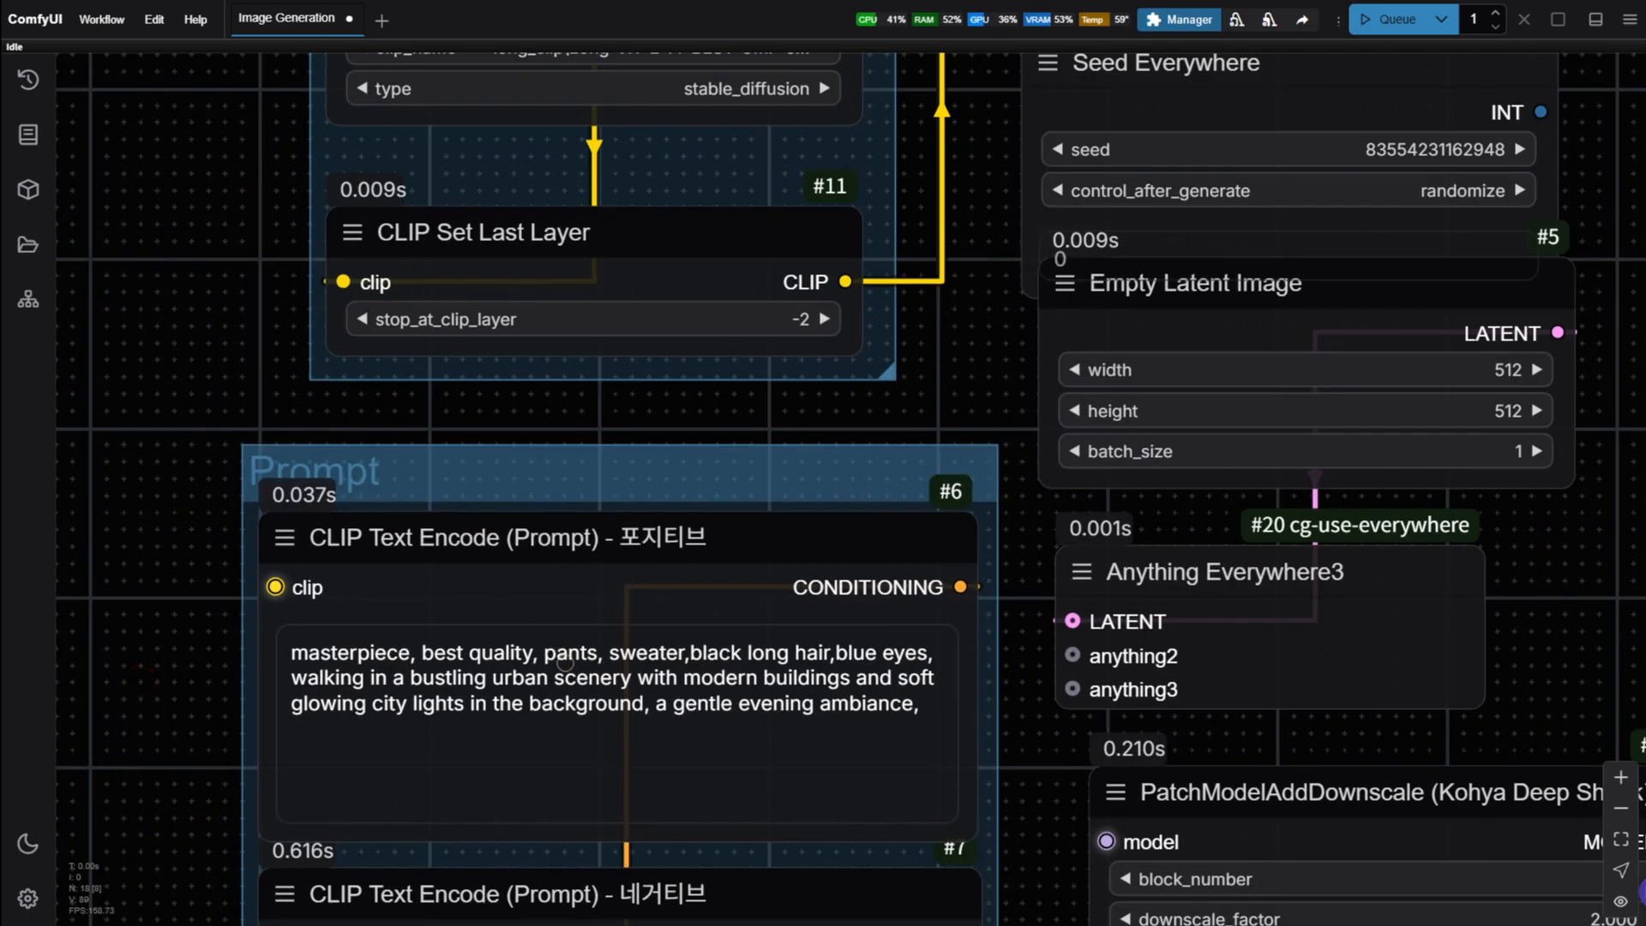
{"action": "left_click", "coordinate": [540, 650]}
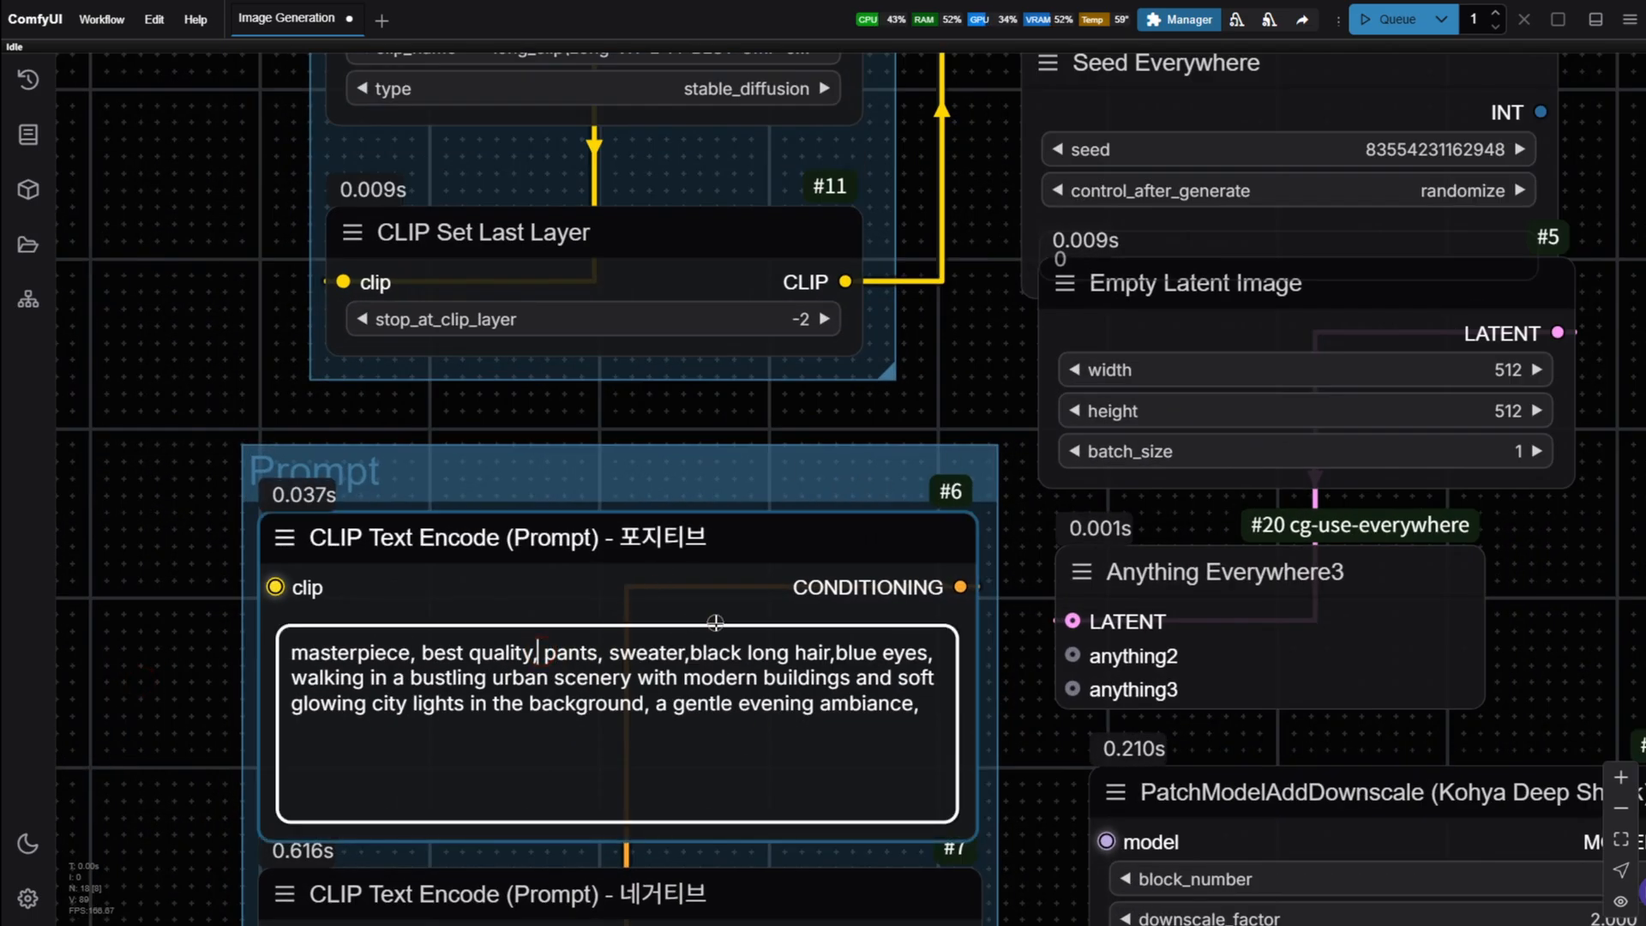
{"action": "type", "text": "1girl"}
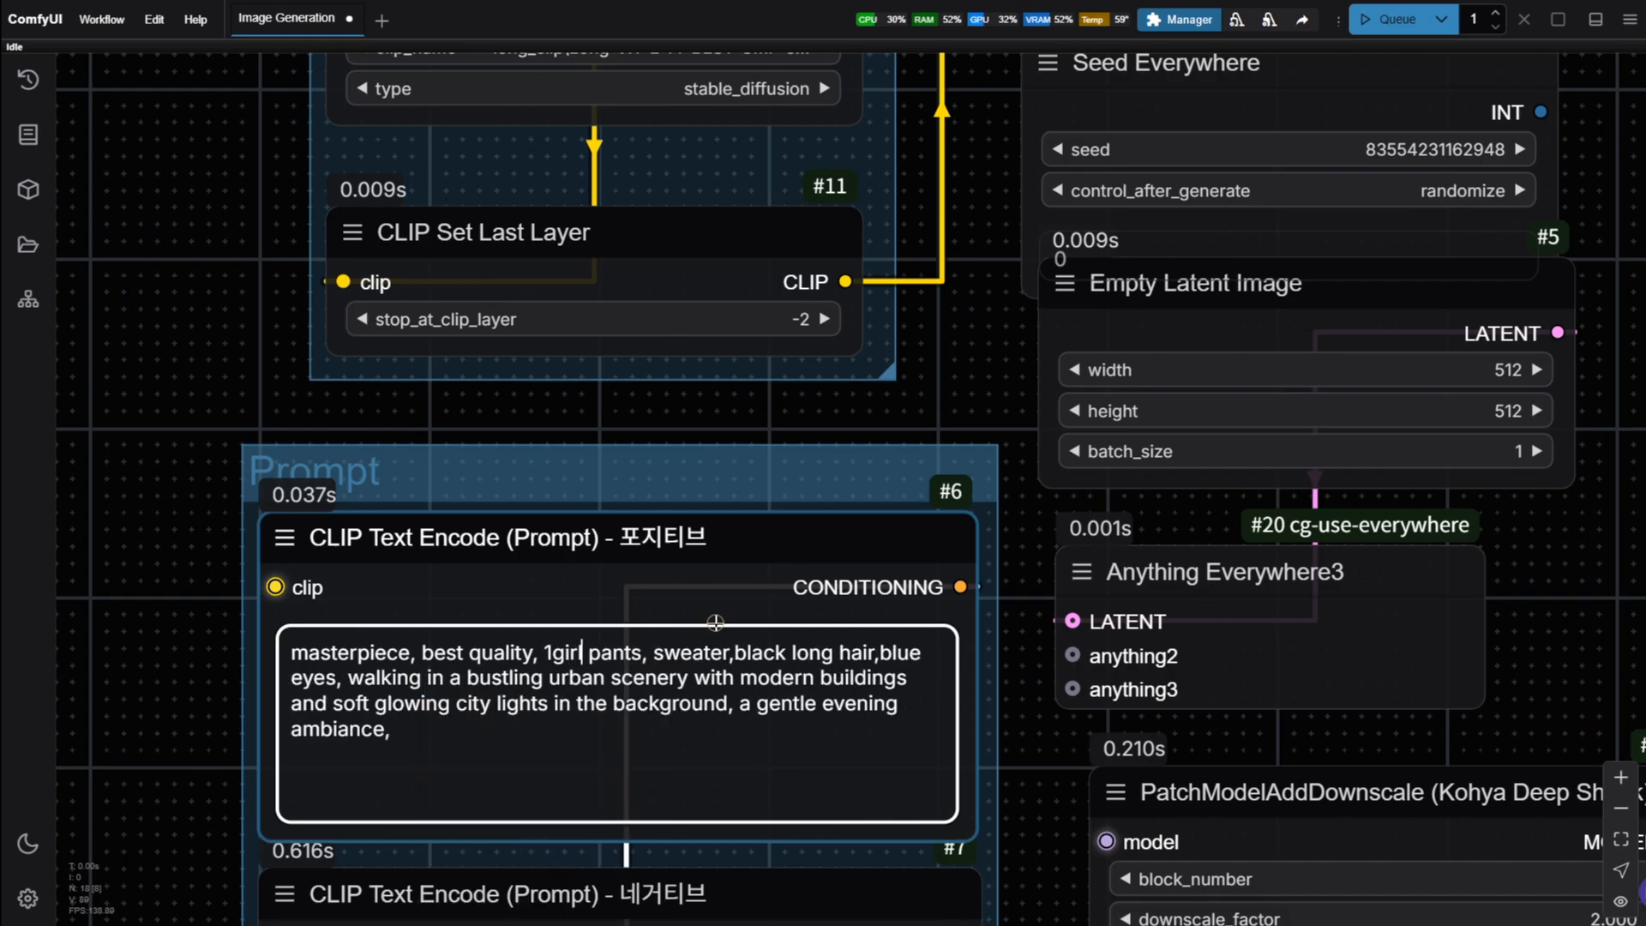
{"action": "type", "text": ","}
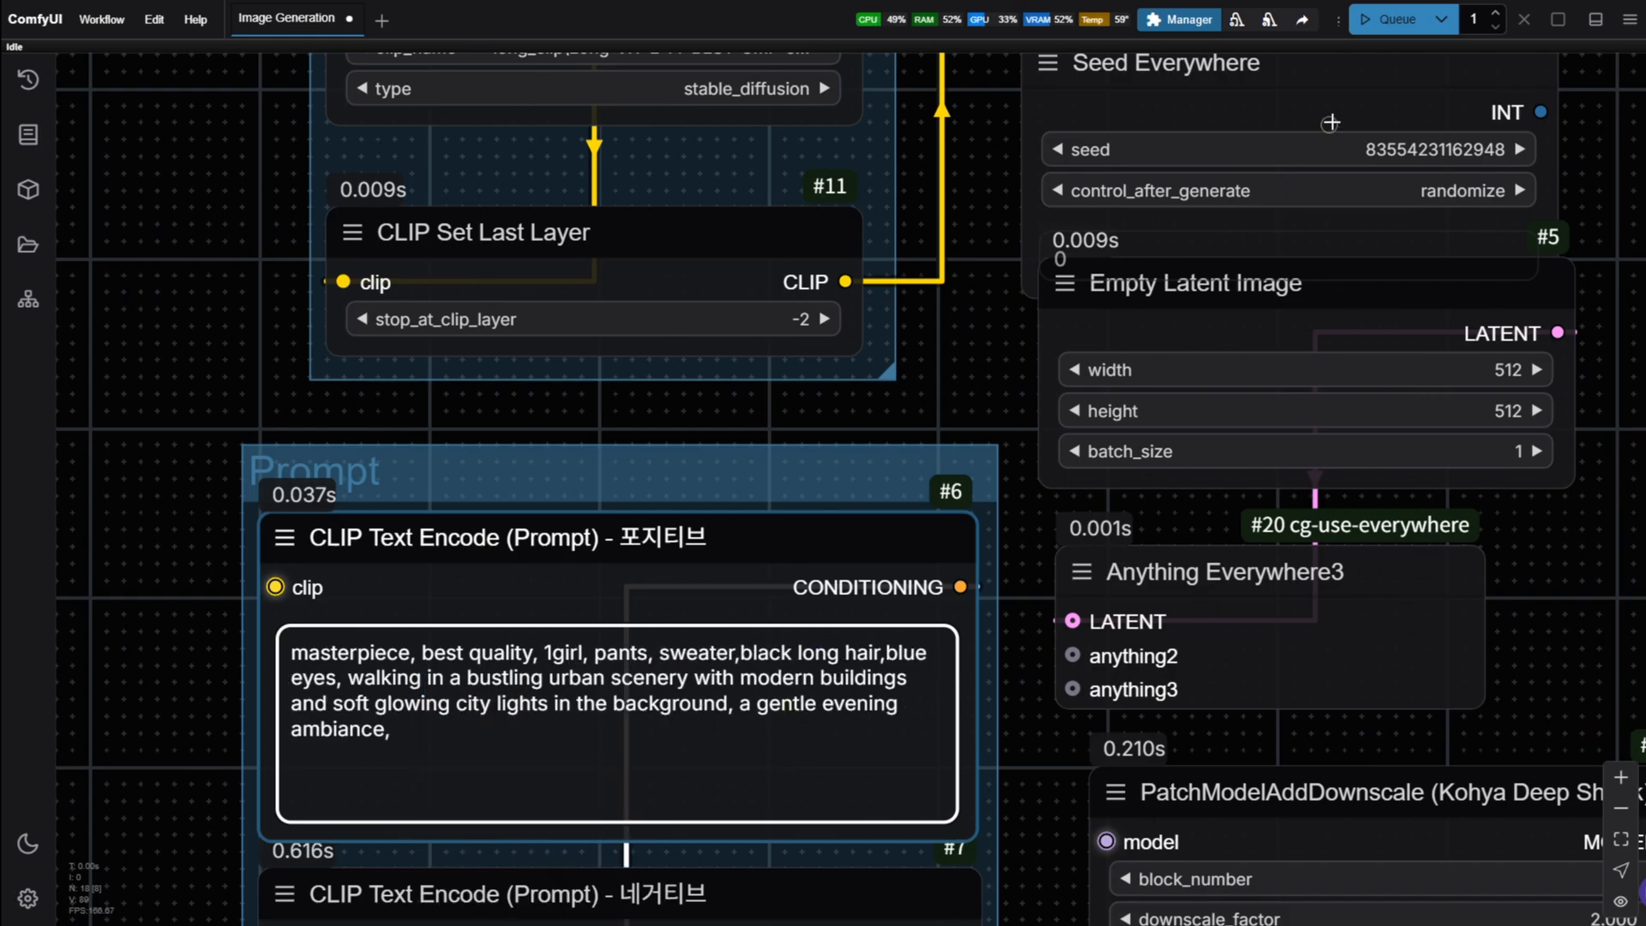
- Run the workflow and compare the original and Deep Shrink images in the two Preview Image nodes up close
{"action": "left_click", "coordinate": [1382, 19]}
{"action": "left_click_drag", "start_coordinate": [1578, 561], "coordinate": [775, 490]}
{"action": "left_click_drag", "start_coordinate": [1412, 661], "coordinate": [103, 687]}
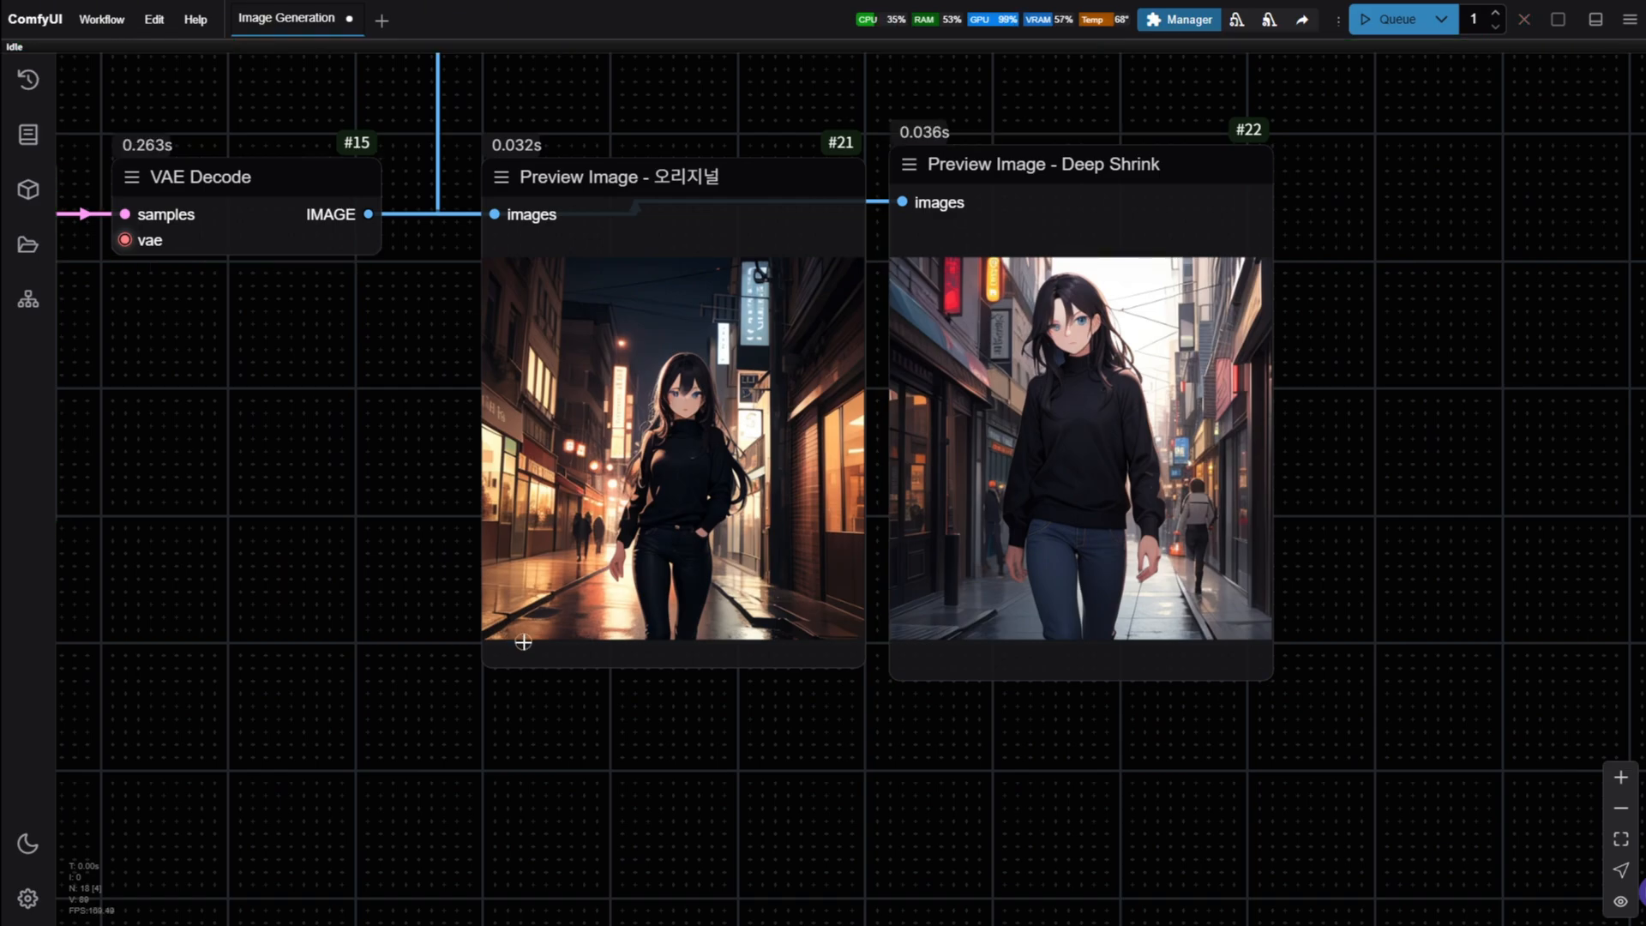
{"action": "left_click_drag", "start_coordinate": [766, 727], "coordinate": [571, 722]}
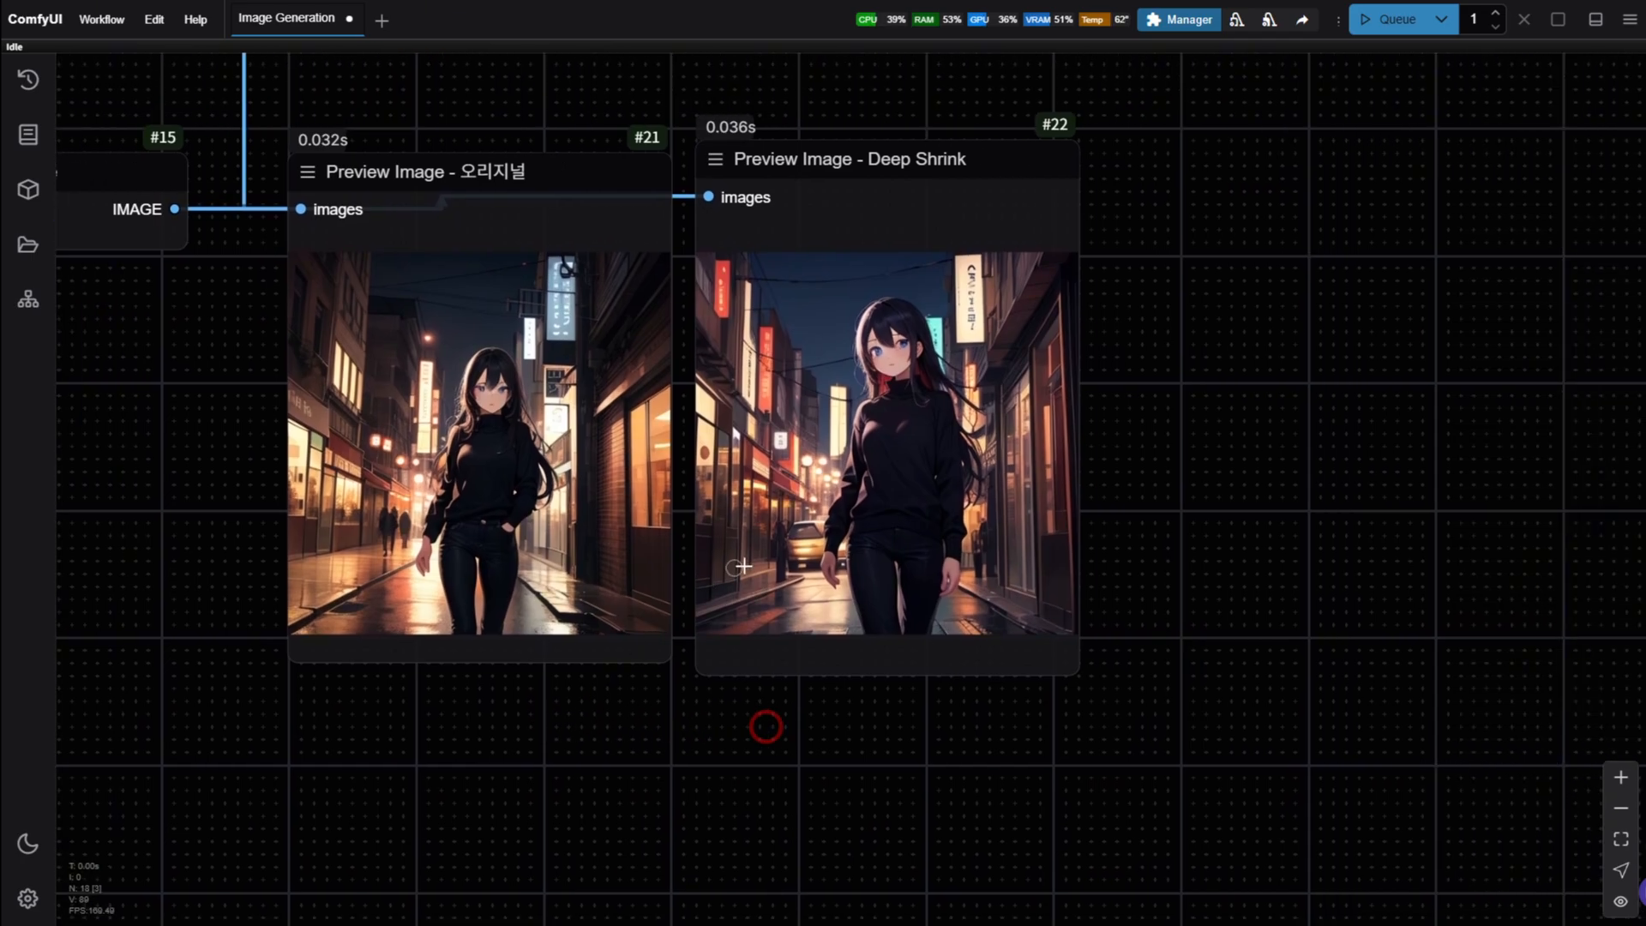
{"action": "scroll", "coordinate": [771, 563], "scroll_direction": "up", "scroll_amount": 4}
{"action": "left_click_drag", "start_coordinate": [605, 804], "coordinate": [666, 858]}
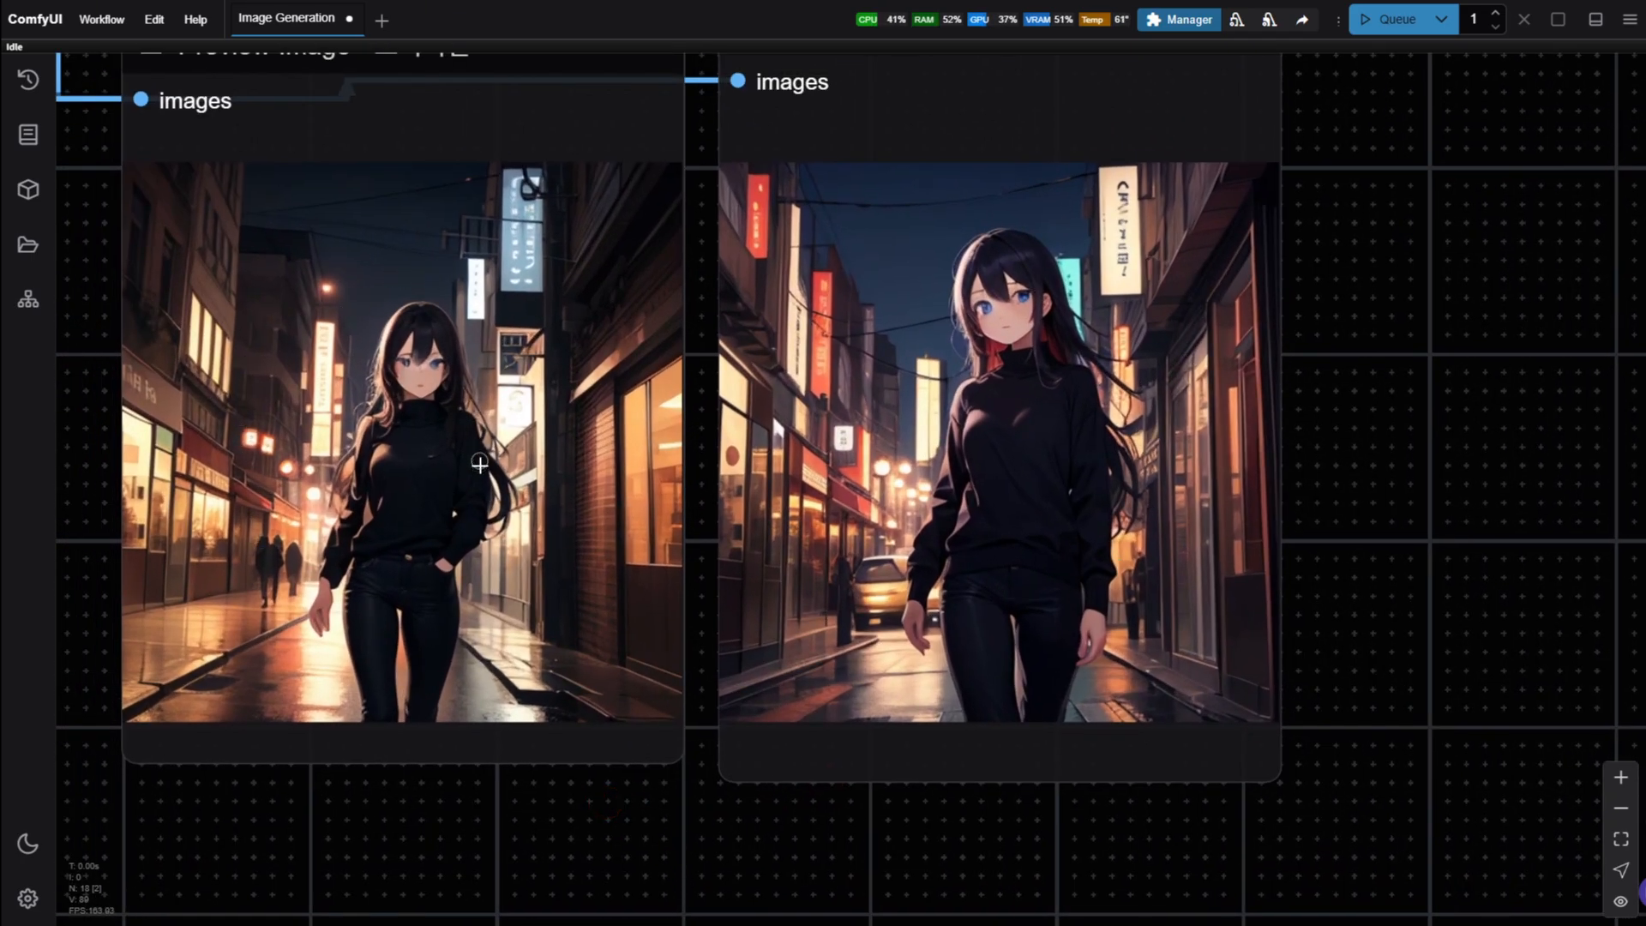
{"action": "scroll", "coordinate": [631, 443], "scroll_direction": "down", "scroll_amount": 1}
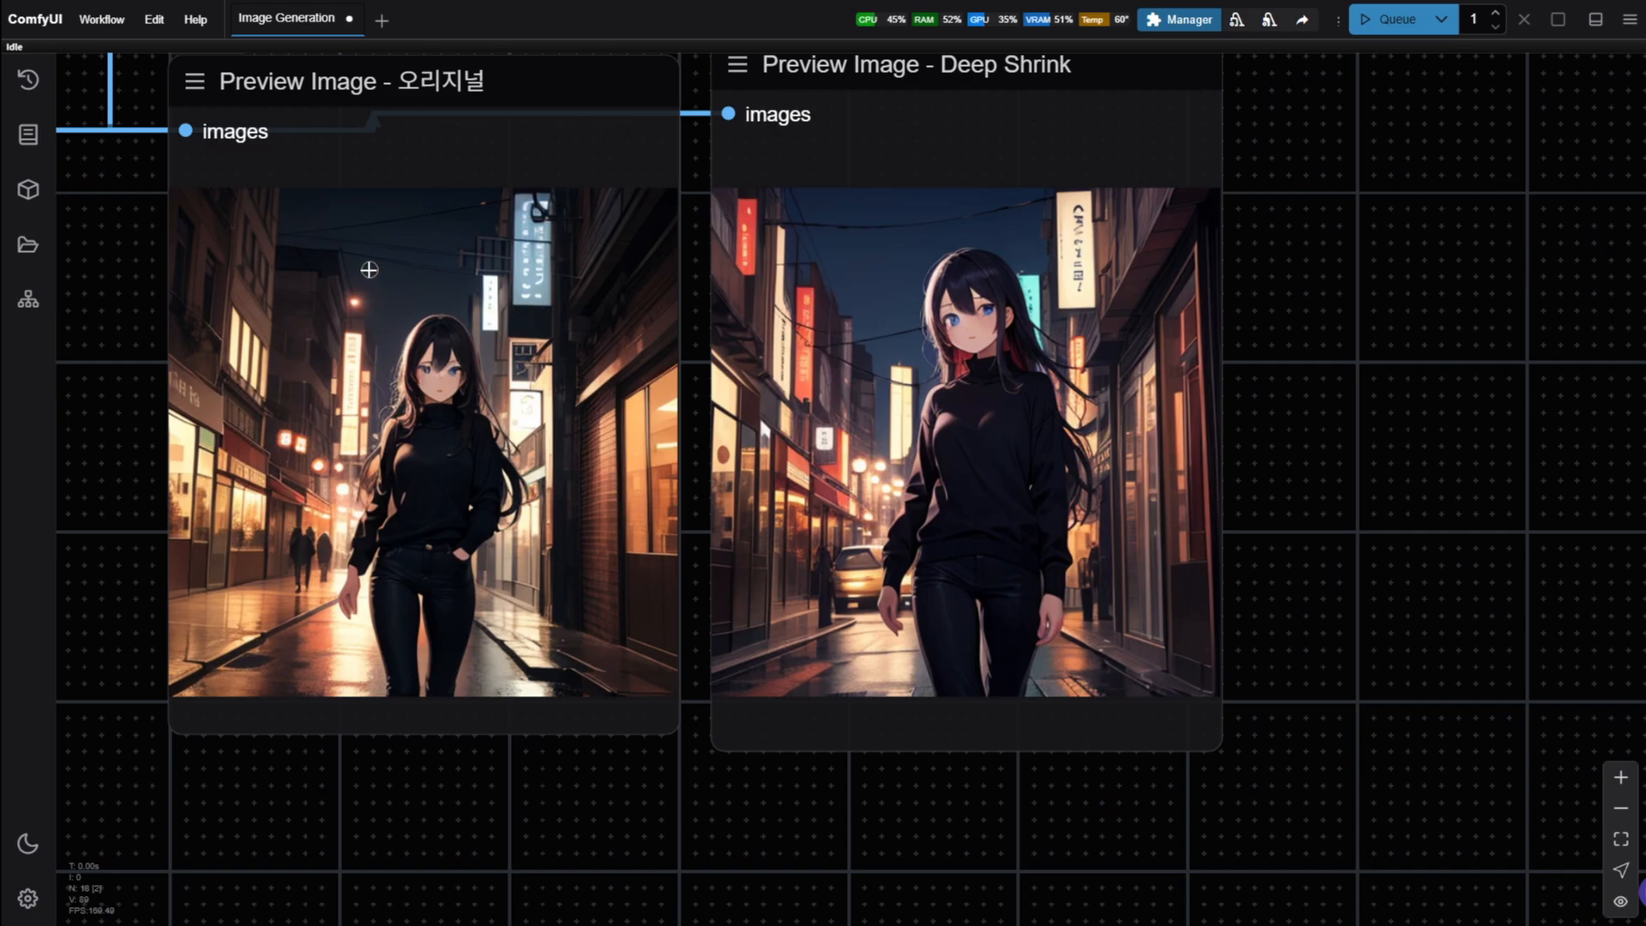
- Shift both Preview Image nodes slightly down so that their lower edges line up
{"action": "left_click_drag", "start_coordinate": [272, 190], "coordinate": [289, 292]}
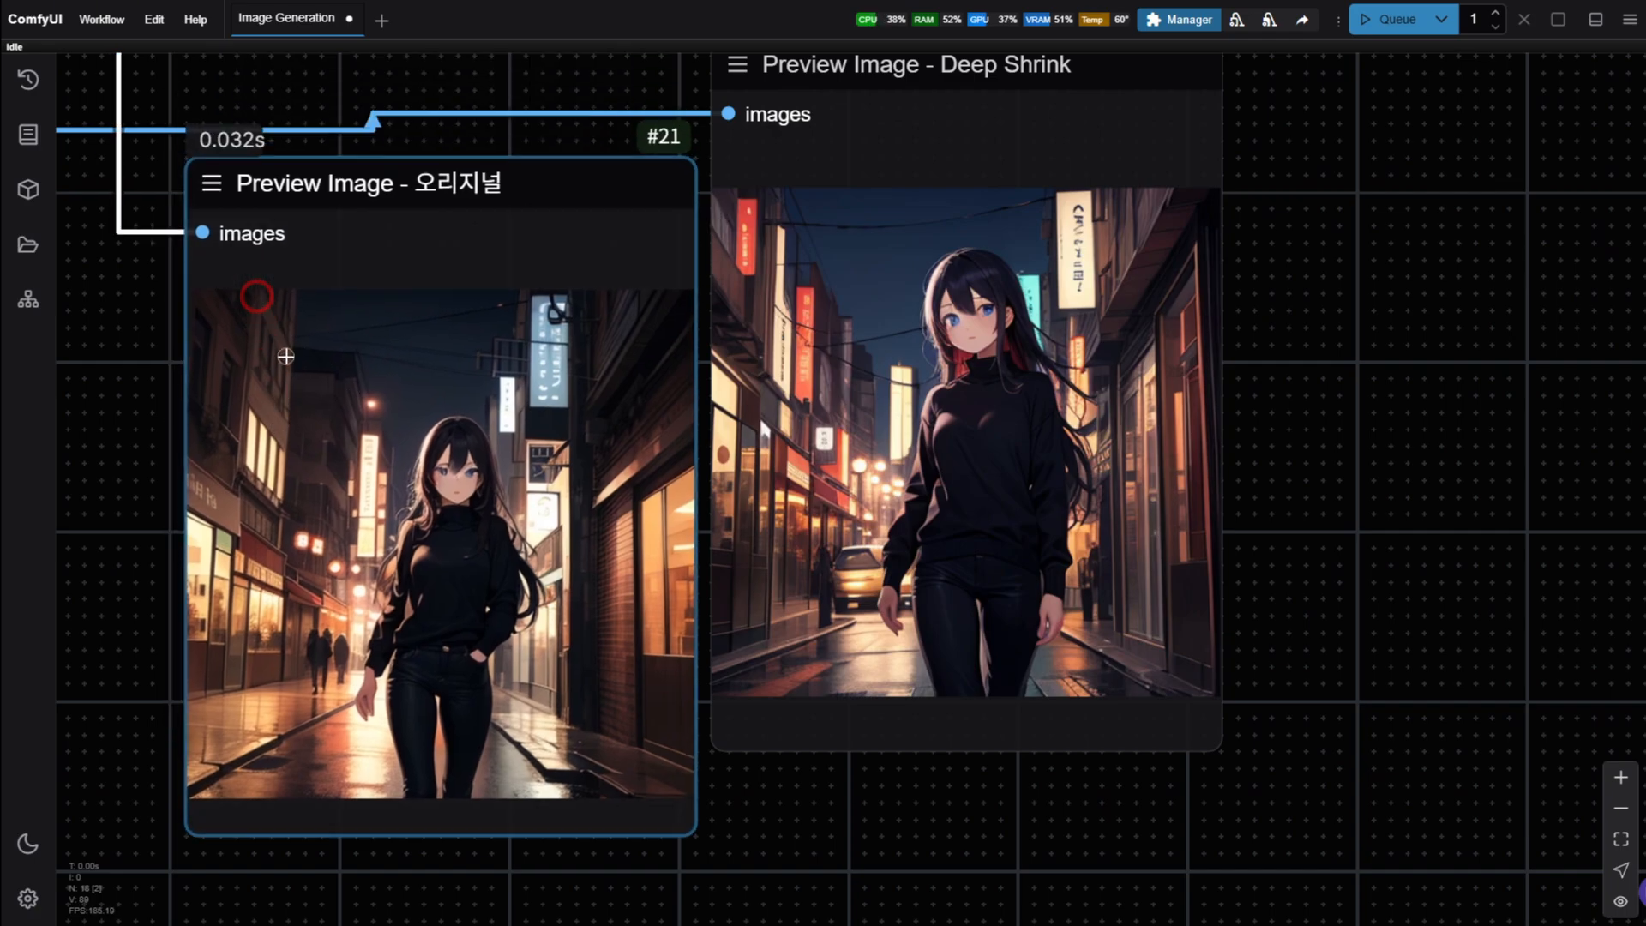
{"action": "left_click_drag", "start_coordinate": [324, 186], "coordinate": [307, 136]}
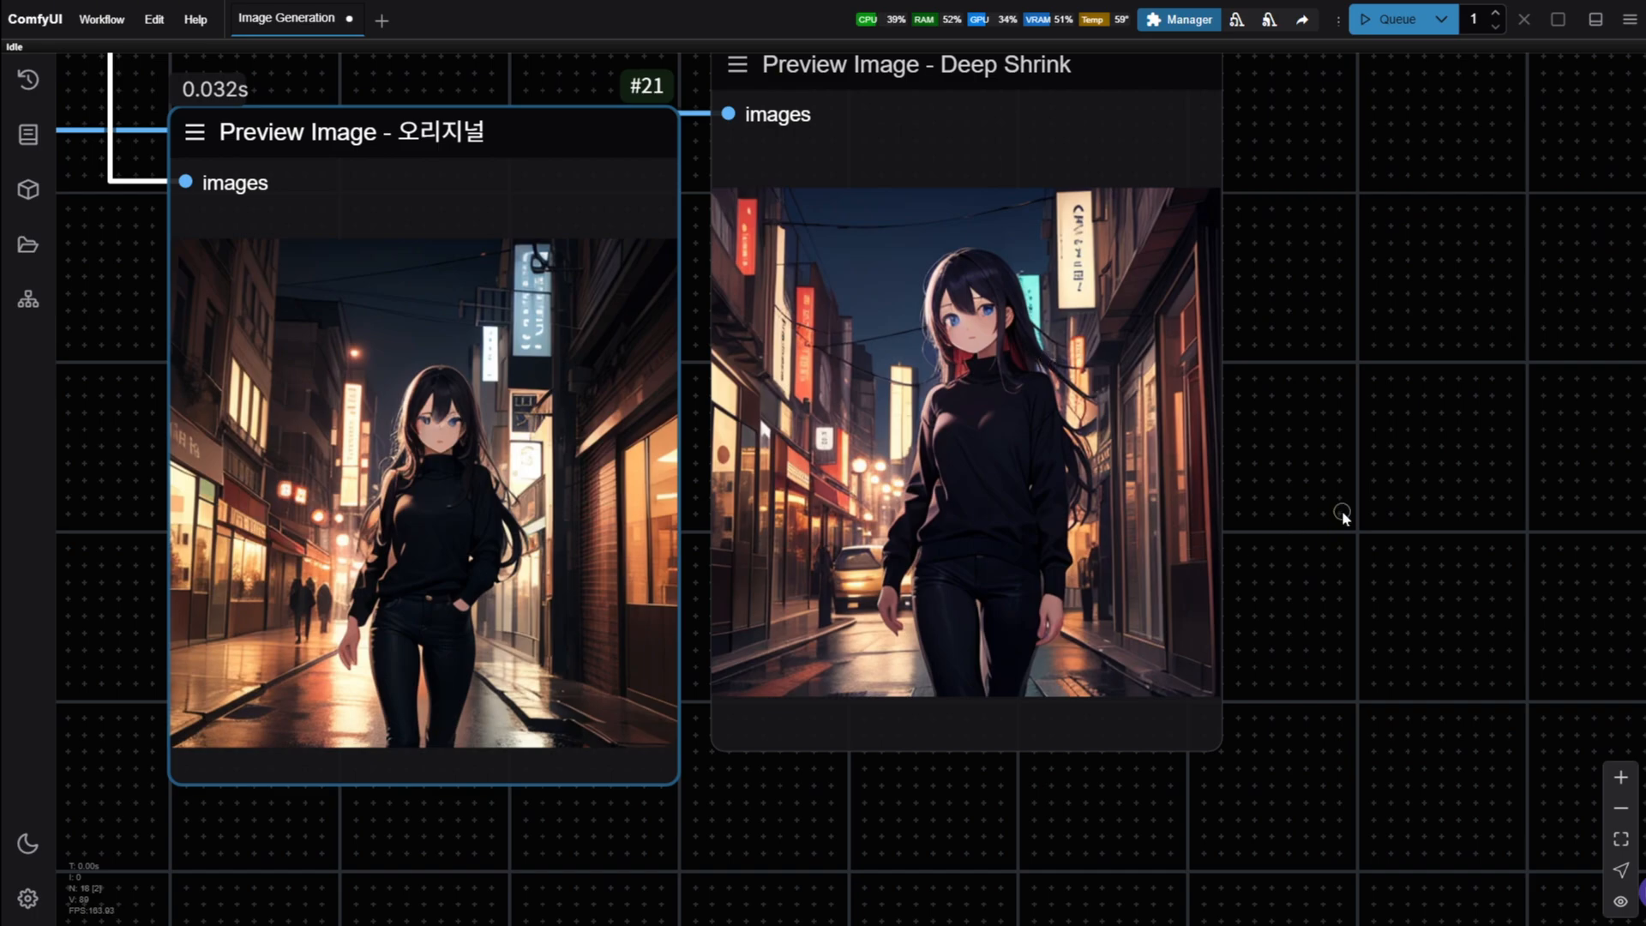
{"action": "left_click_drag", "start_coordinate": [1341, 510], "coordinate": [1321, 575]}
{"action": "left_click_drag", "start_coordinate": [937, 136], "coordinate": [936, 174]}
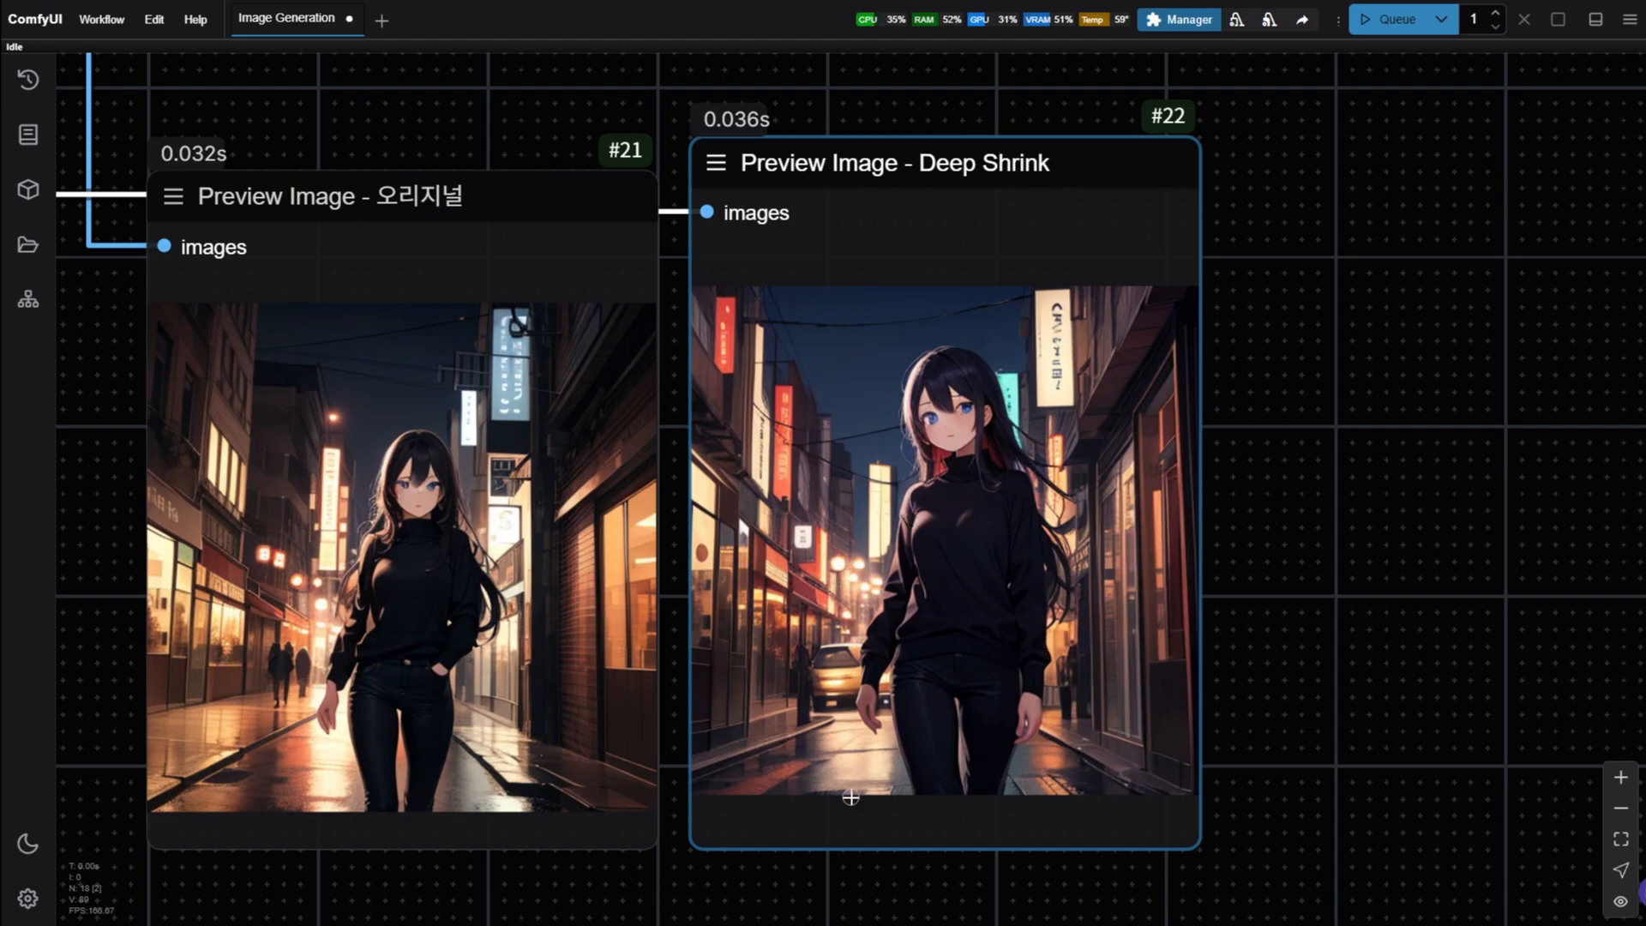
{"action": "left_click_drag", "start_coordinate": [763, 880], "coordinate": [823, 780]}
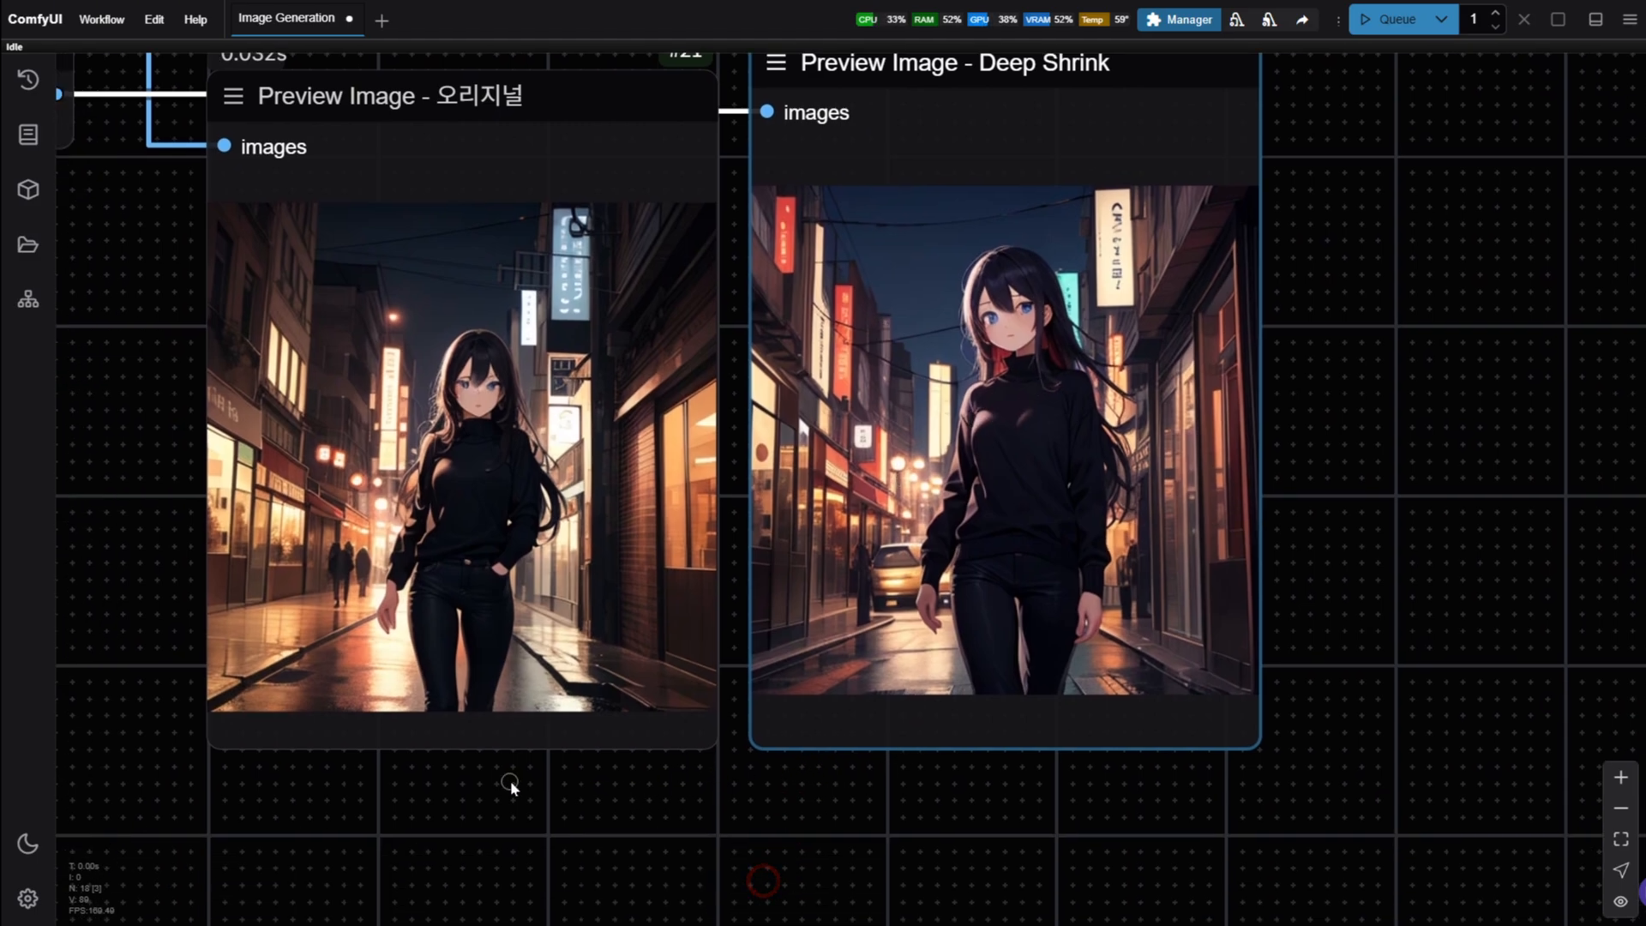